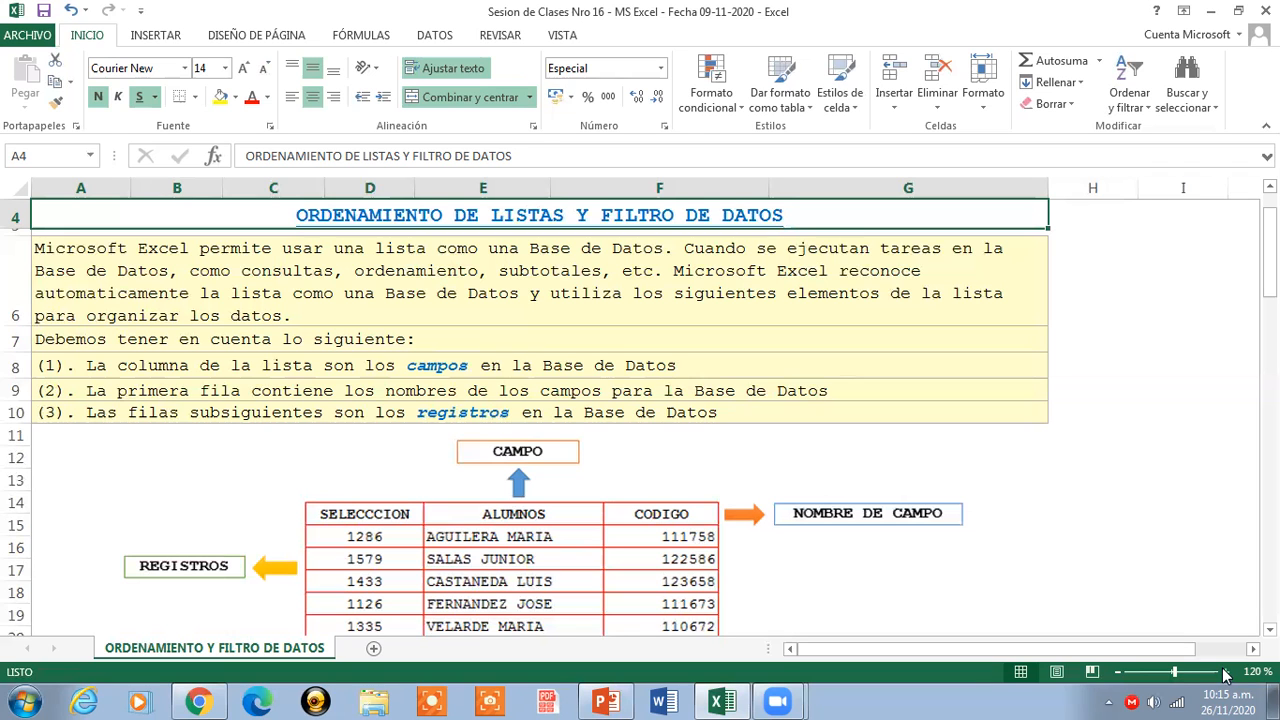
- Read the class notes on fields, records, sorting options and the general syntax of database functions
drag(1270, 256, 1270, 290)
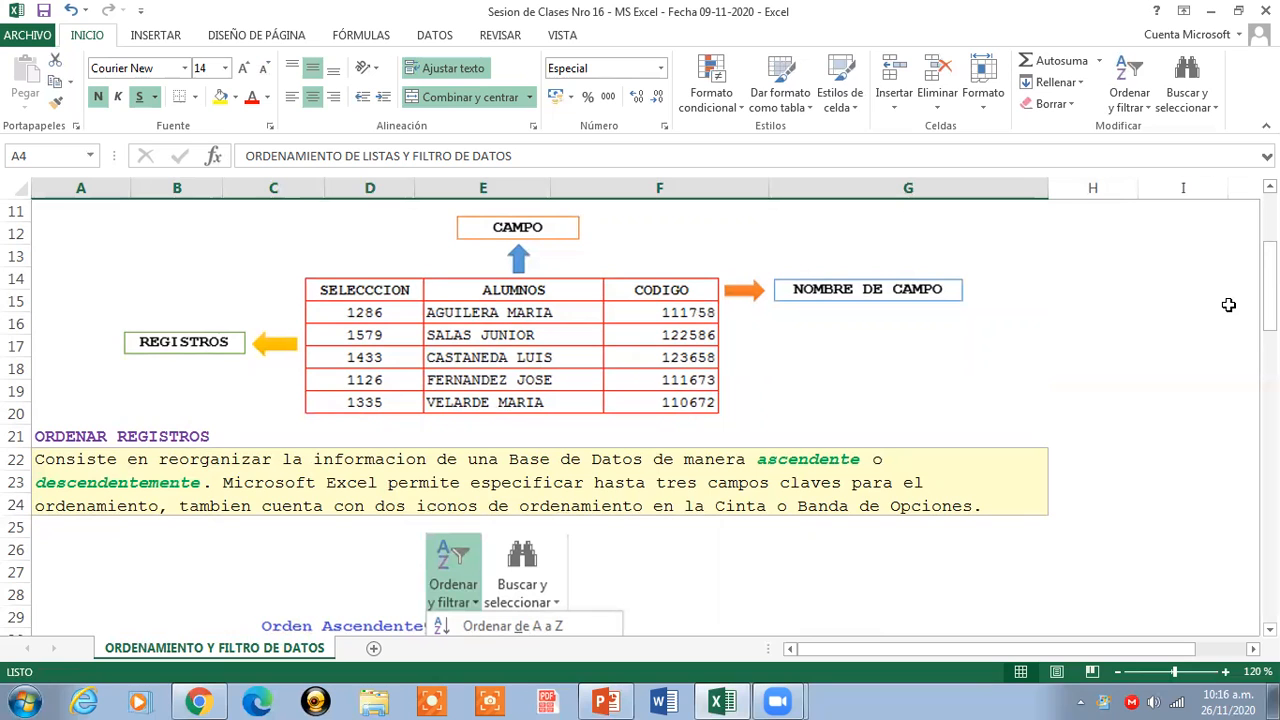
drag(1269, 285, 1269, 317)
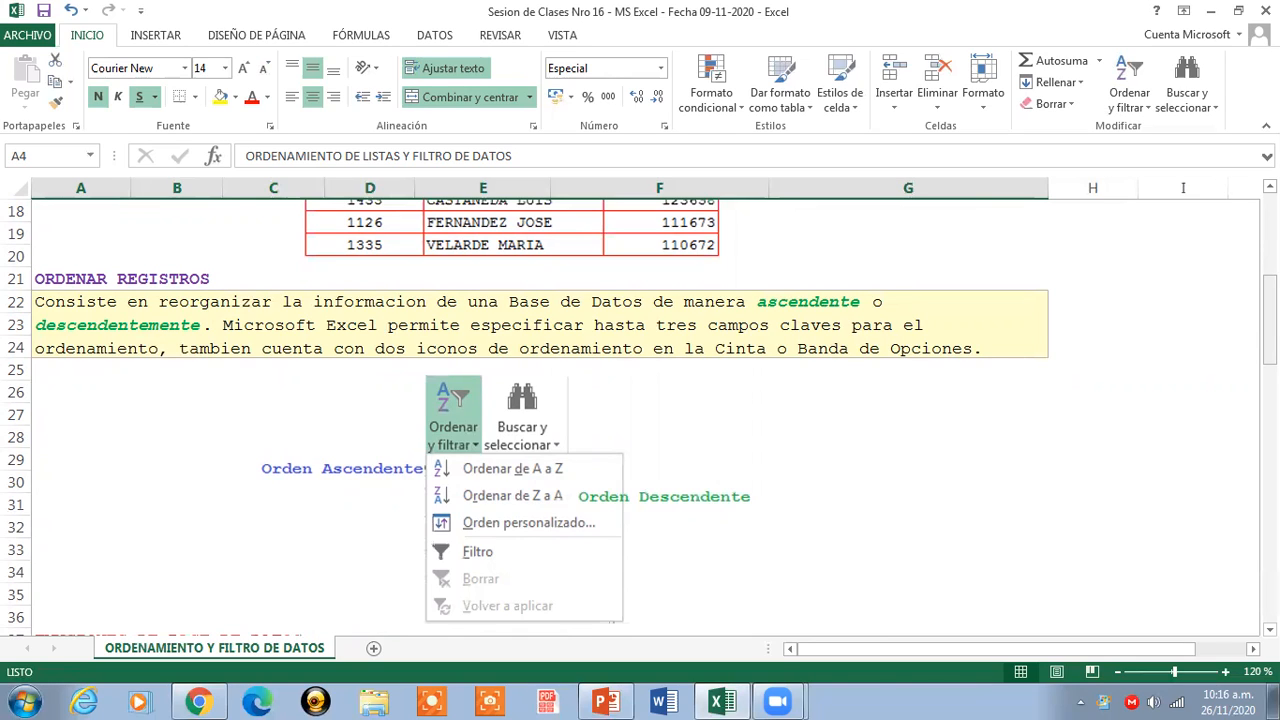
scroll(391, 337, down, 2)
scroll(391, 337, up, 1)
scroll(391, 337, down, 1)
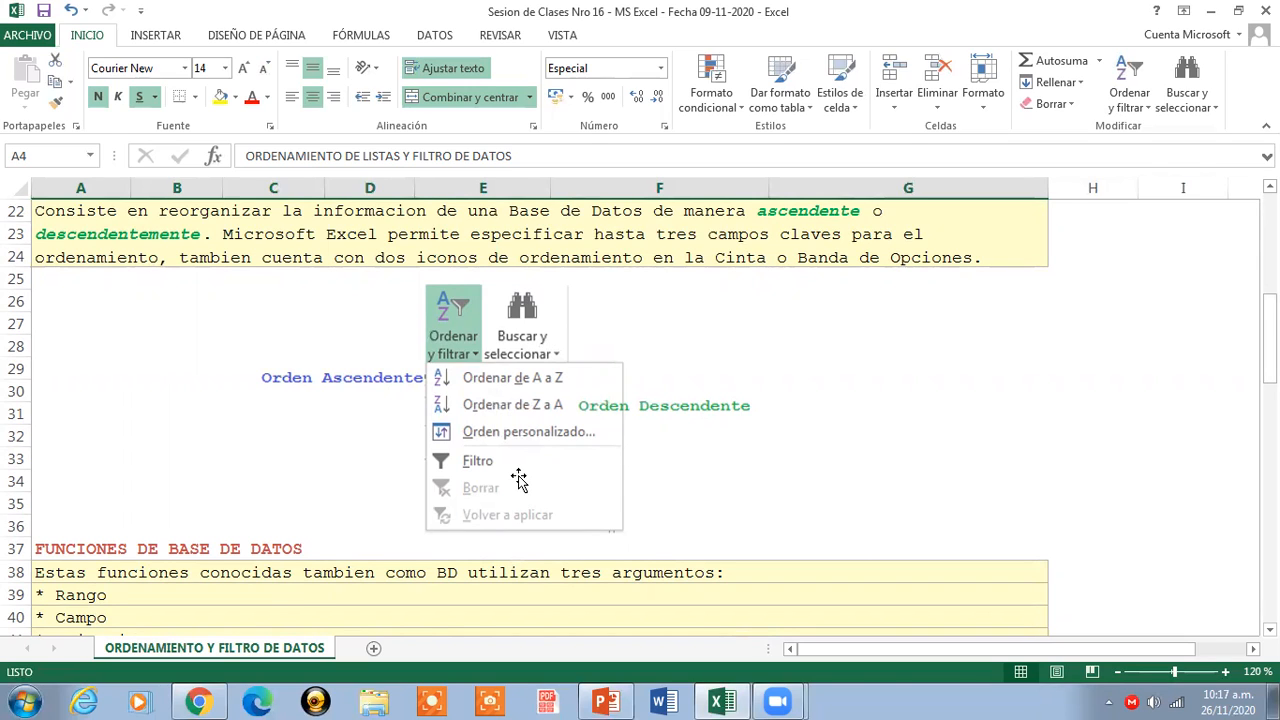
drag(1268, 371, 1268, 282)
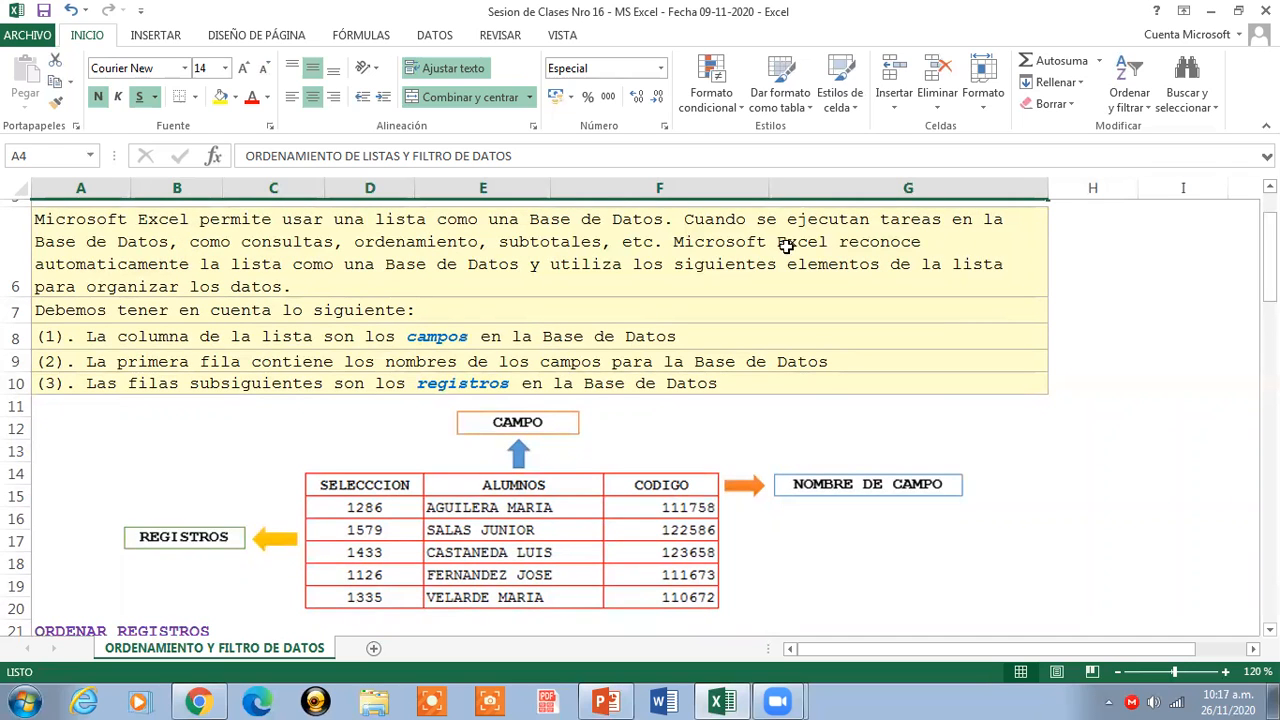
drag(1268, 255, 1268, 396)
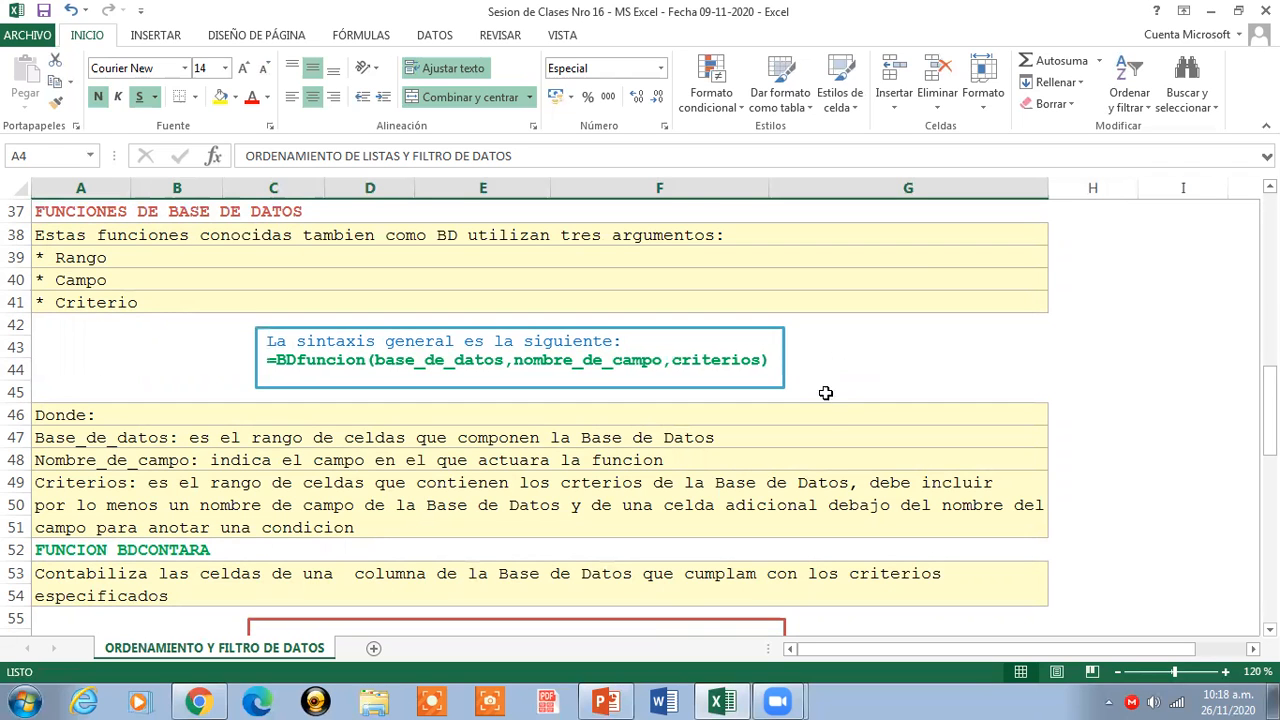
drag(1268, 400, 1268, 416)
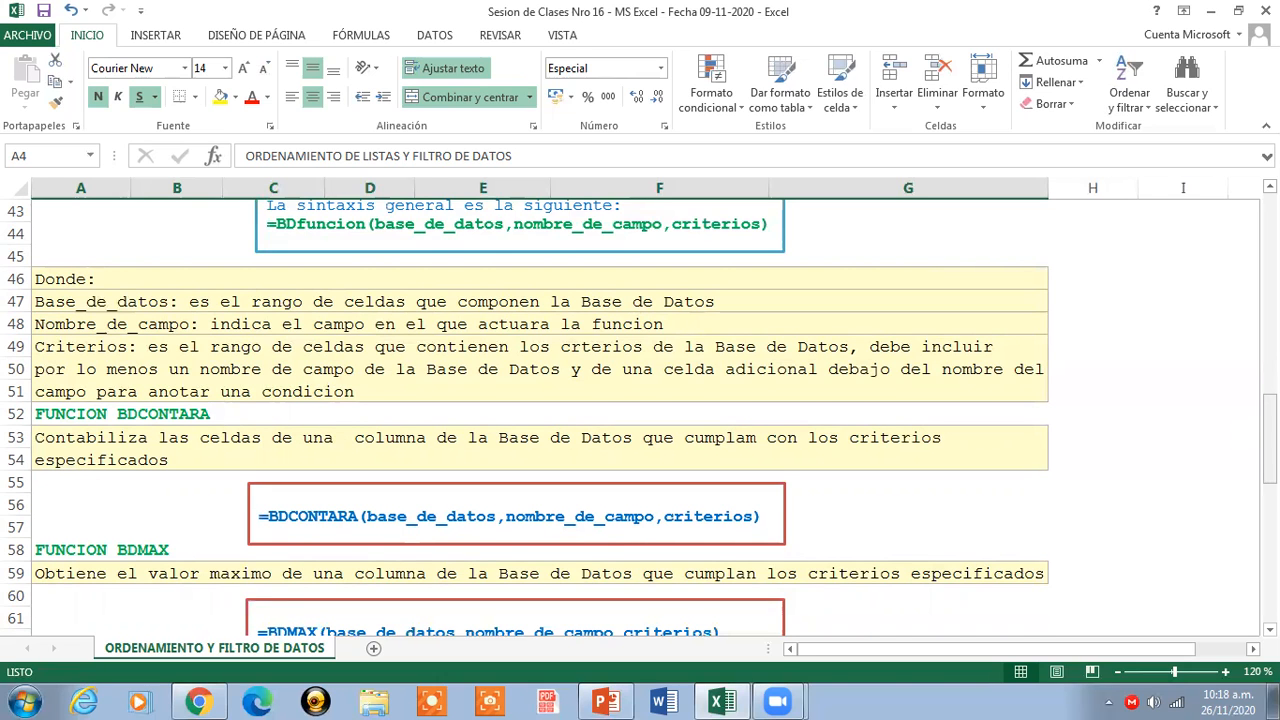
- Correct "cumplam" to "cumplan" in the BDCONTARA description in cell A53
scroll(1101, 404, down, 1)
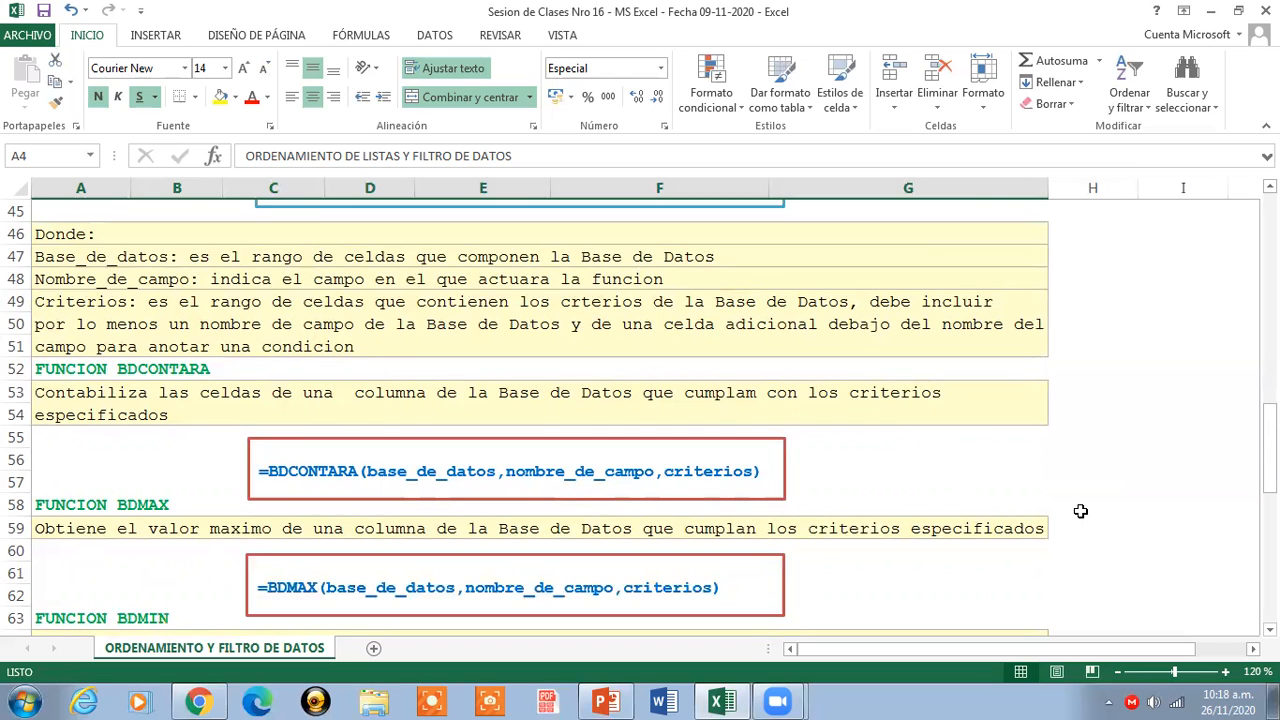
click(722, 399)
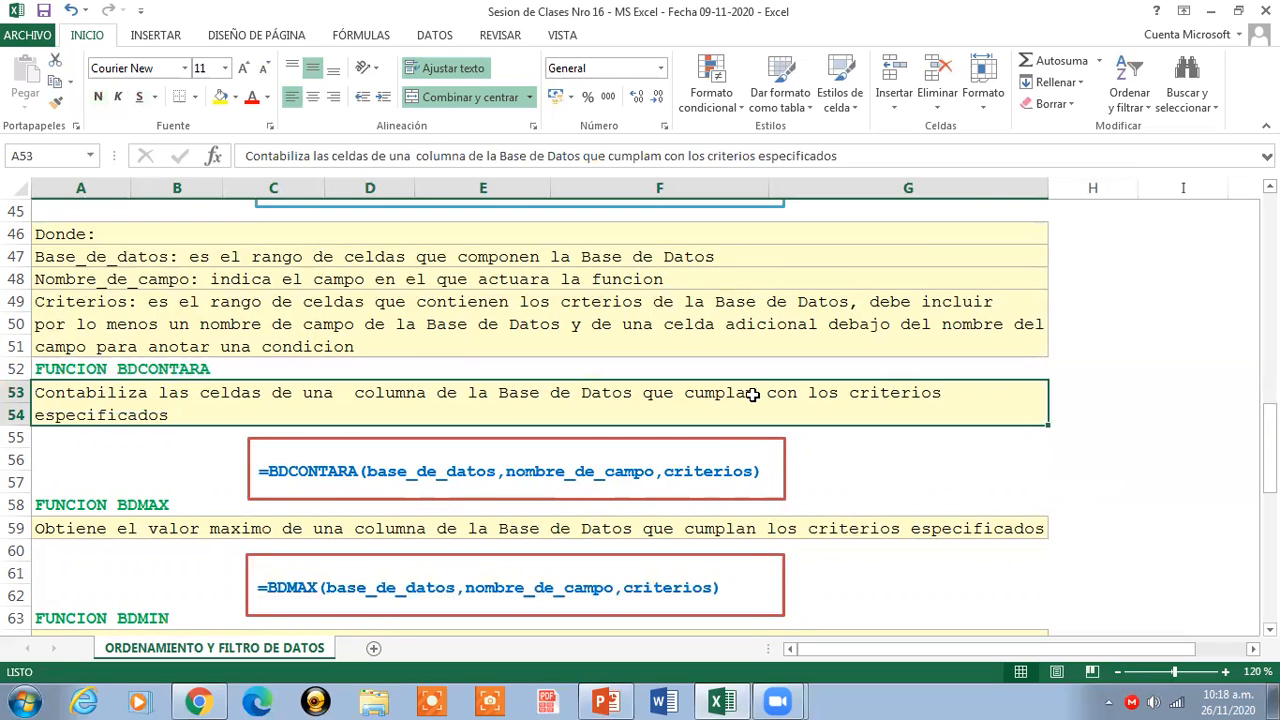
double_click(764, 402)
key(BackSpace)
text(n)
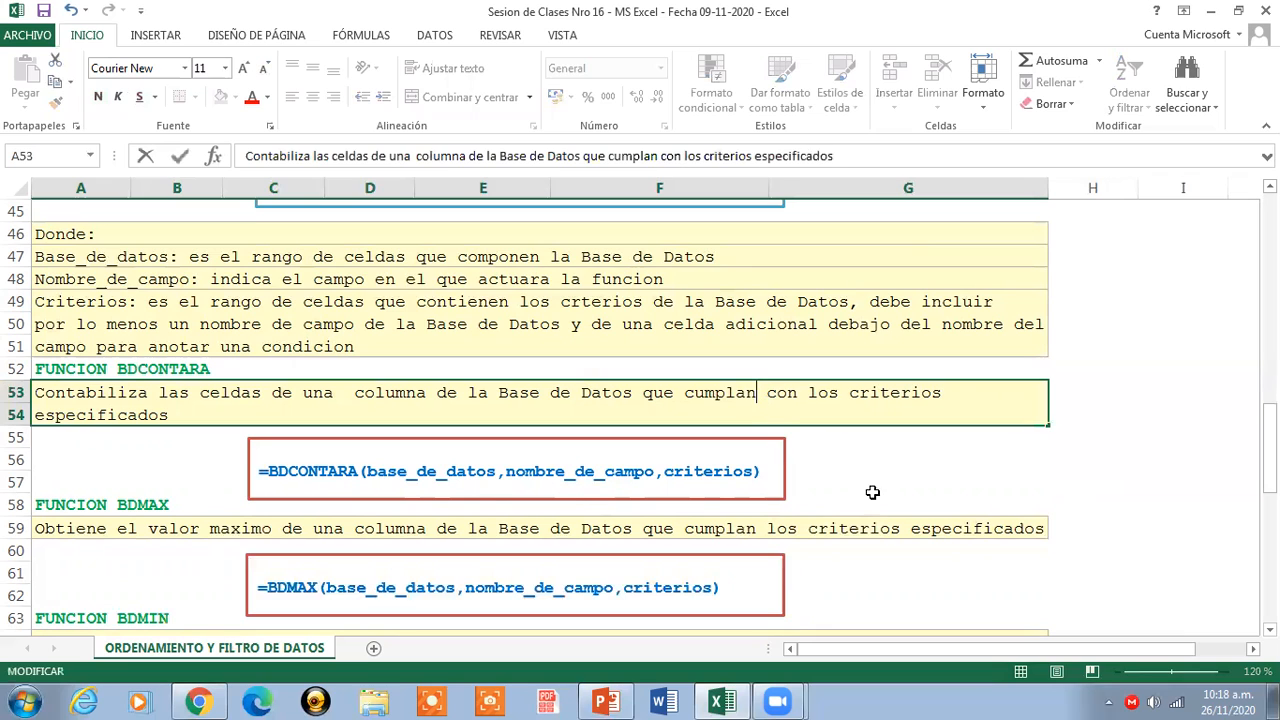
click(871, 487)
click(1108, 411)
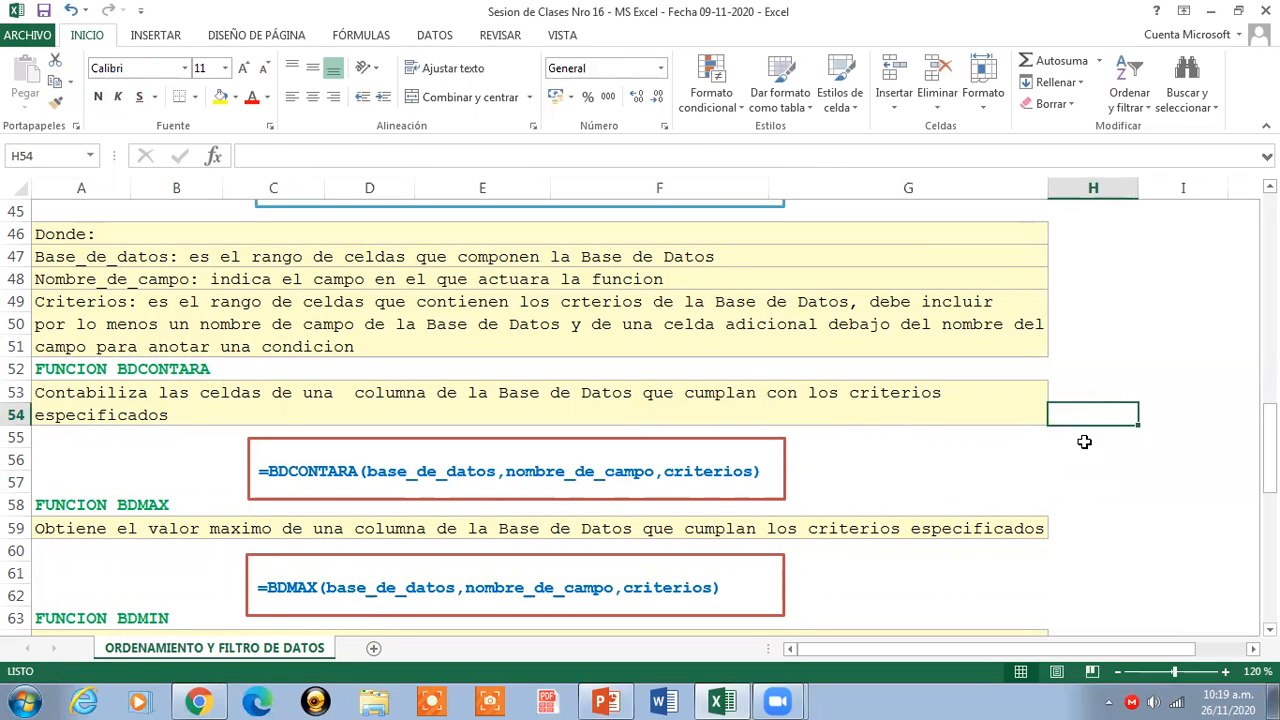
- Review the BDCONTARA, BDMAX, BDMIN, BDSUMA and BDPROMEDIO syntax and the data filter notes, and return to the start of the sheet
click(489, 396)
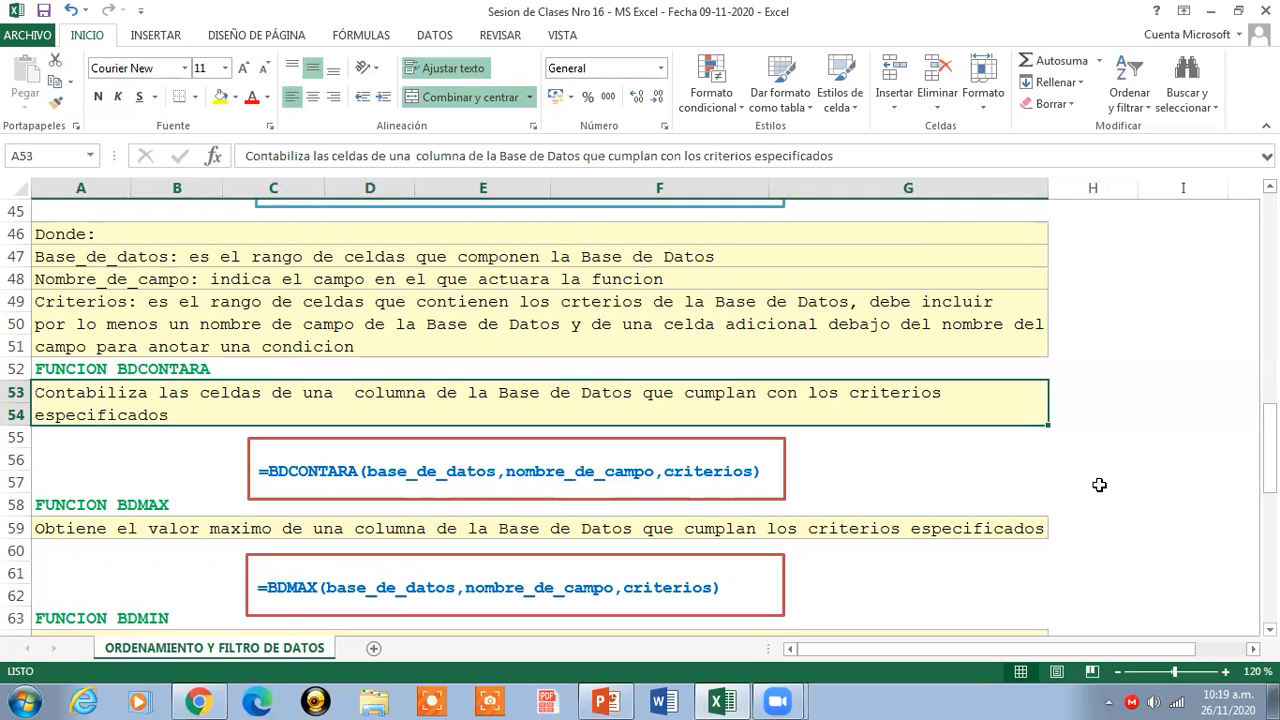
drag(1268, 445, 1268, 470)
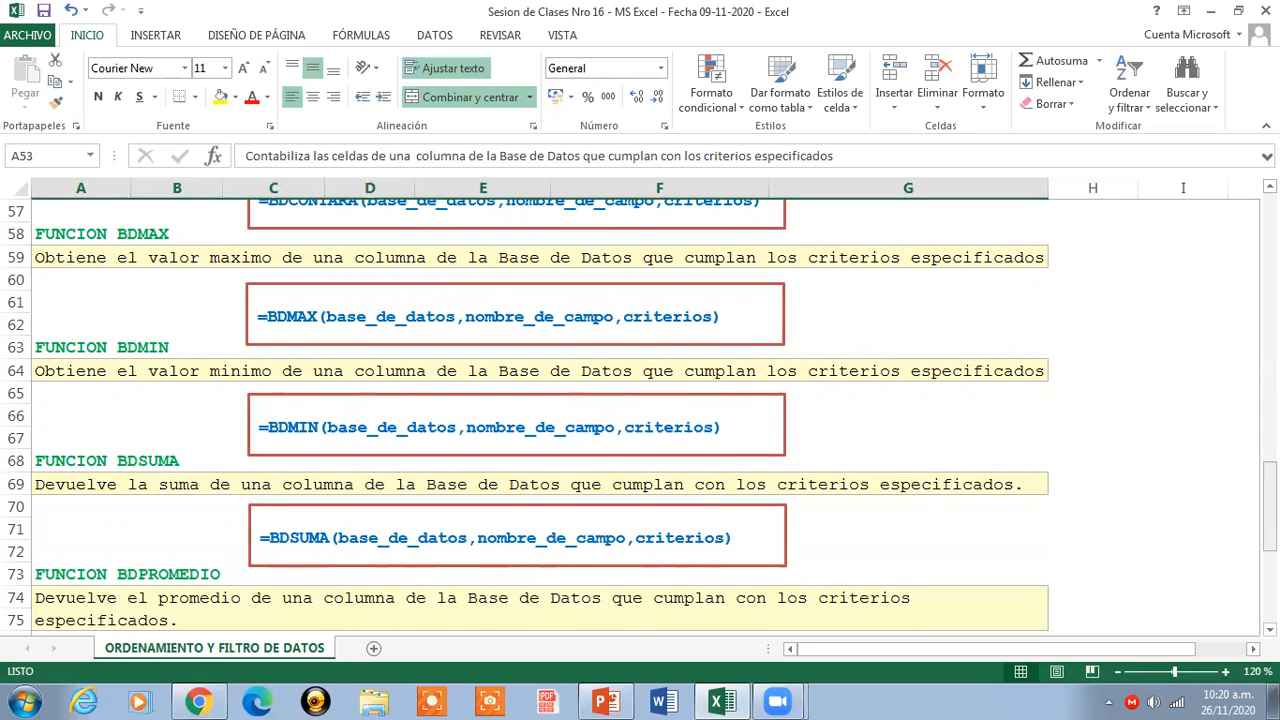
drag(1270, 489, 1270, 537)
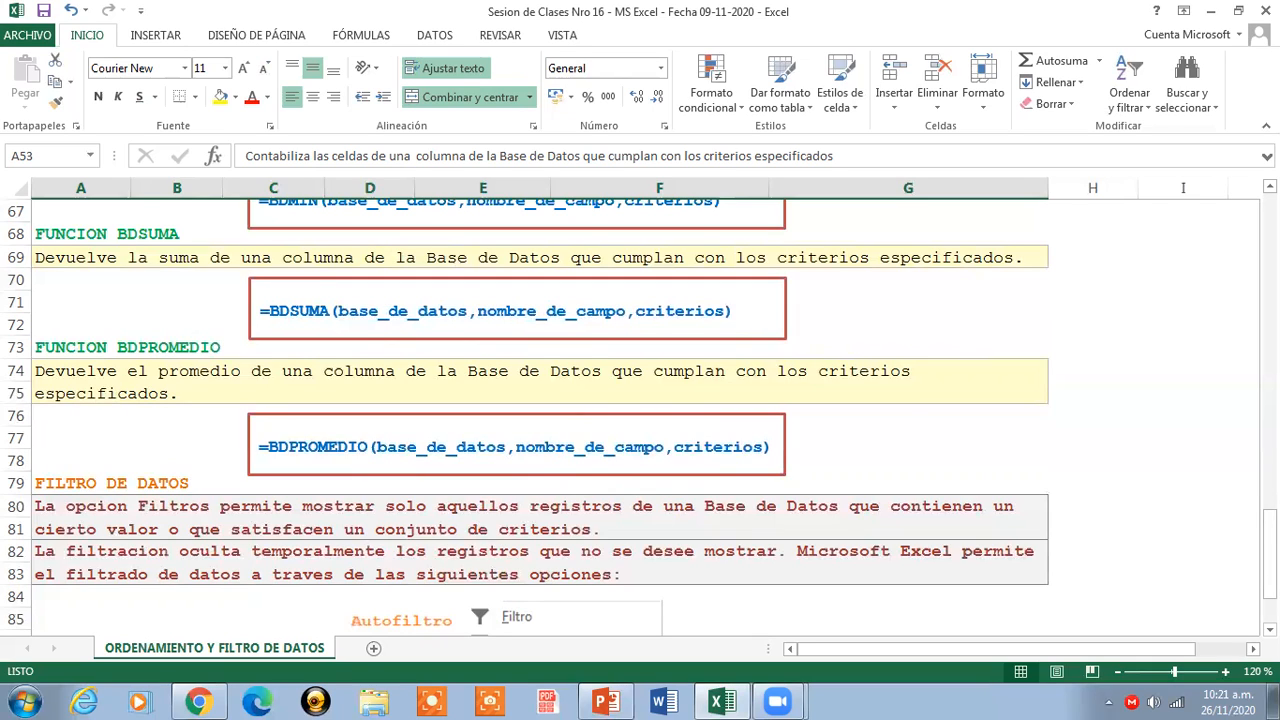
drag(1268, 540, 1268, 500)
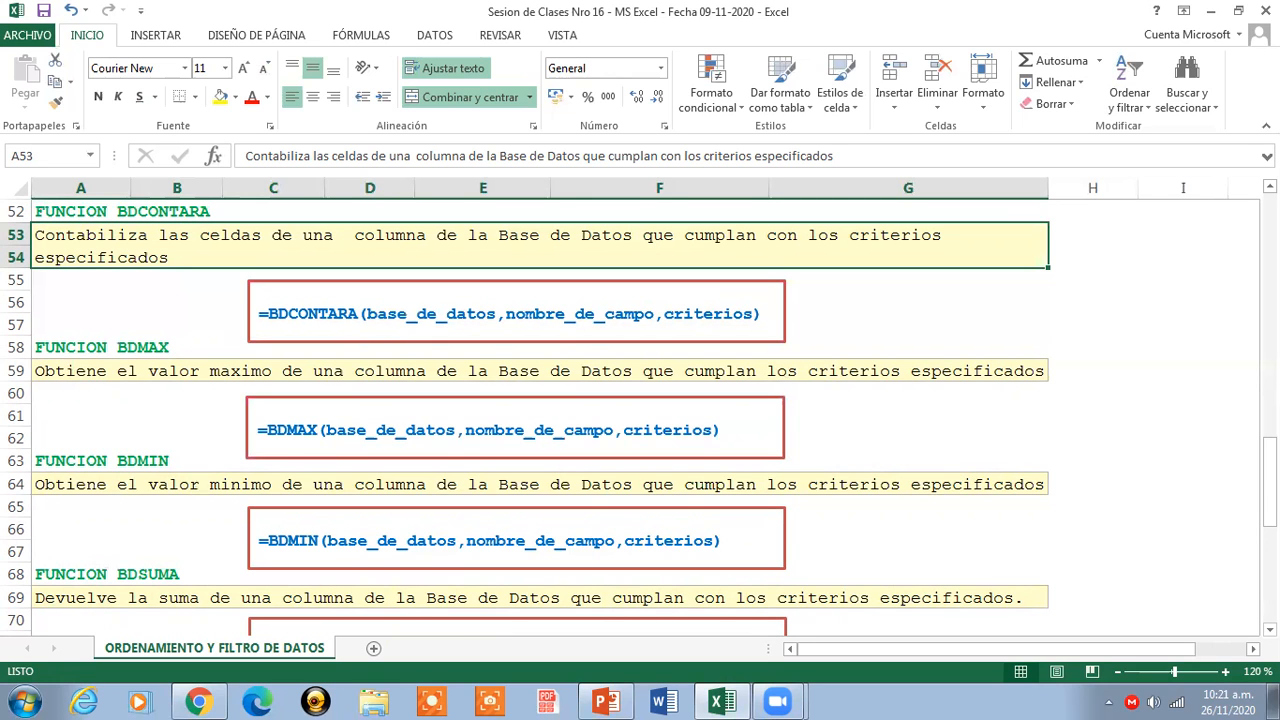
drag(1270, 476, 1270, 438)
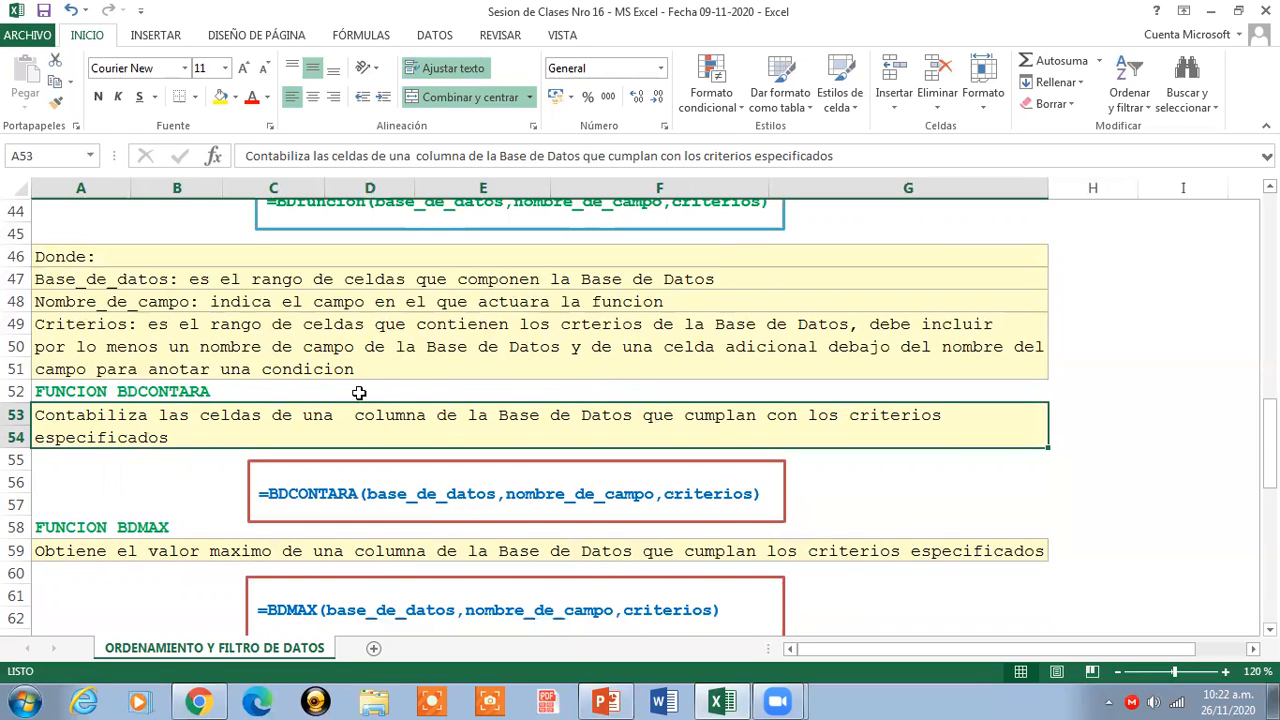
drag(1269, 440, 1269, 439)
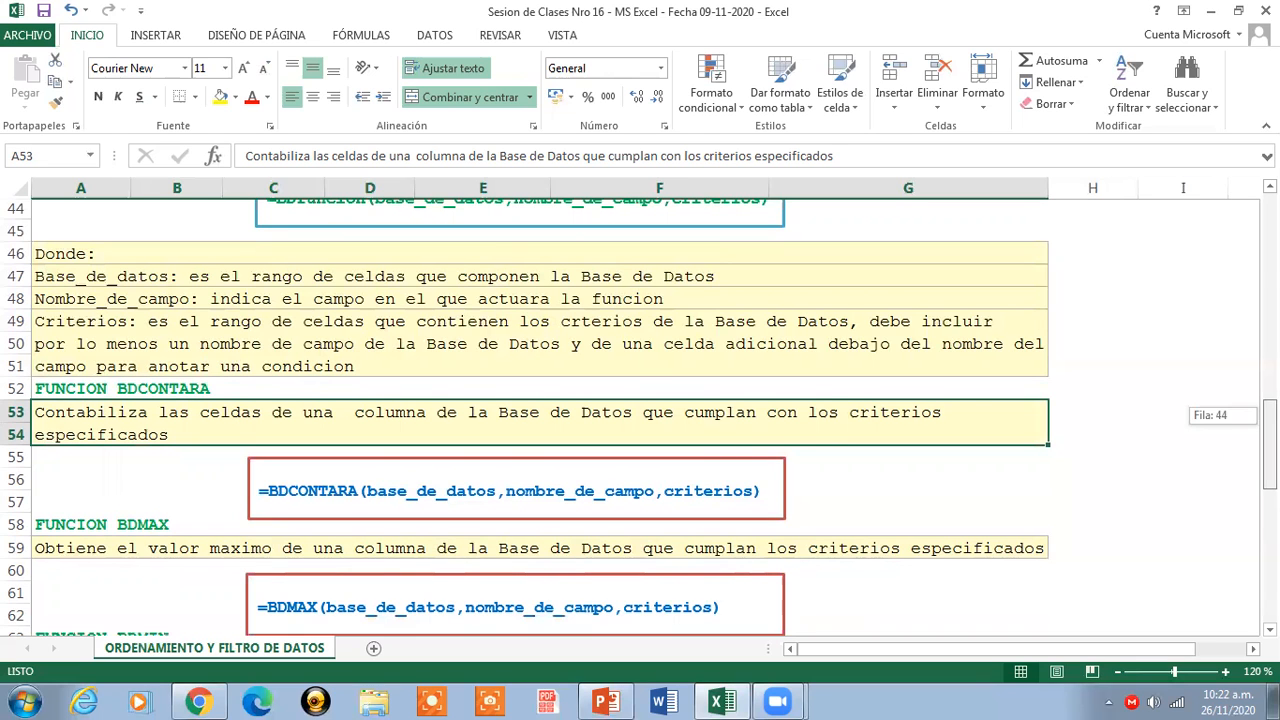
drag(1269, 439, 1269, 514)
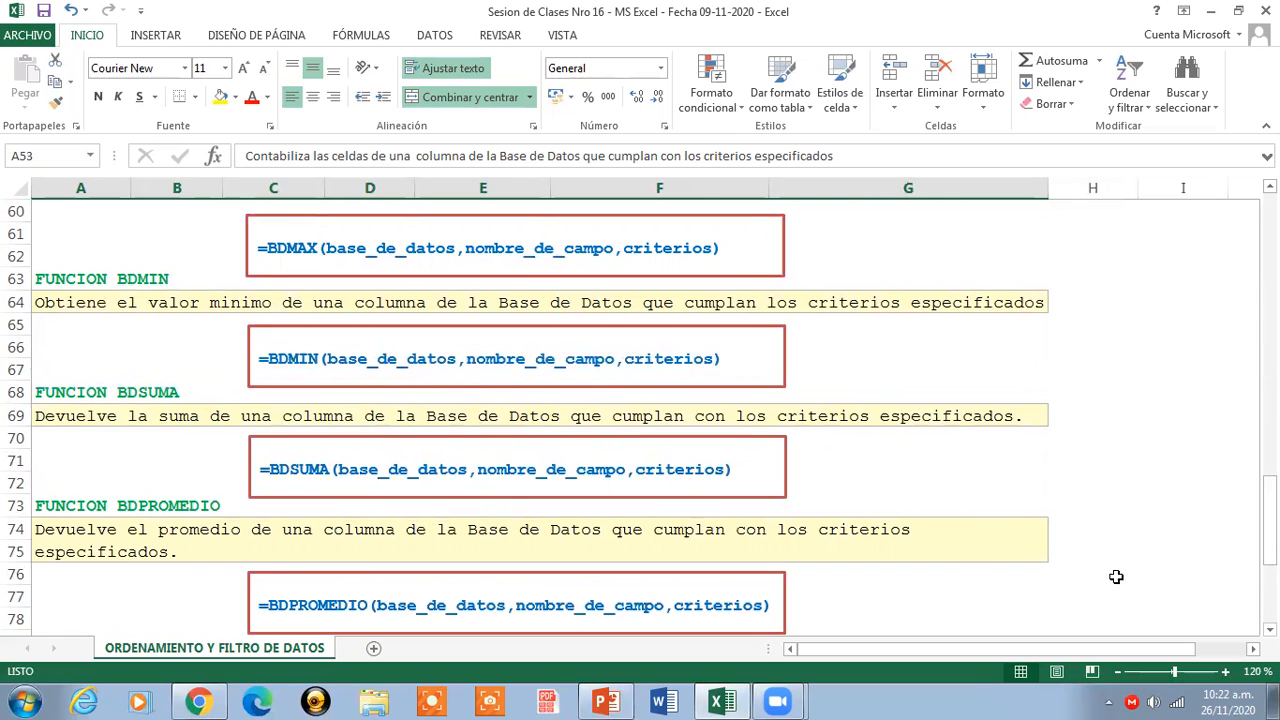
drag(1269, 520, 1269, 575)
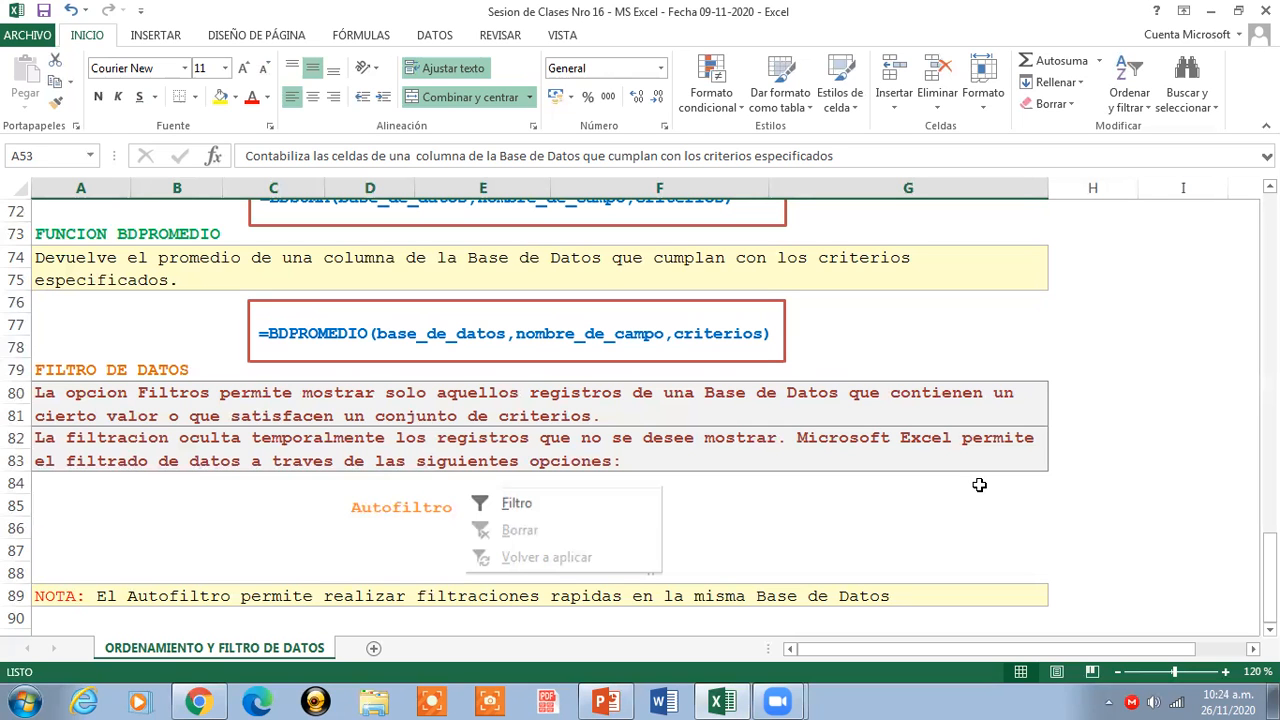
drag(1269, 580, 1269, 249)
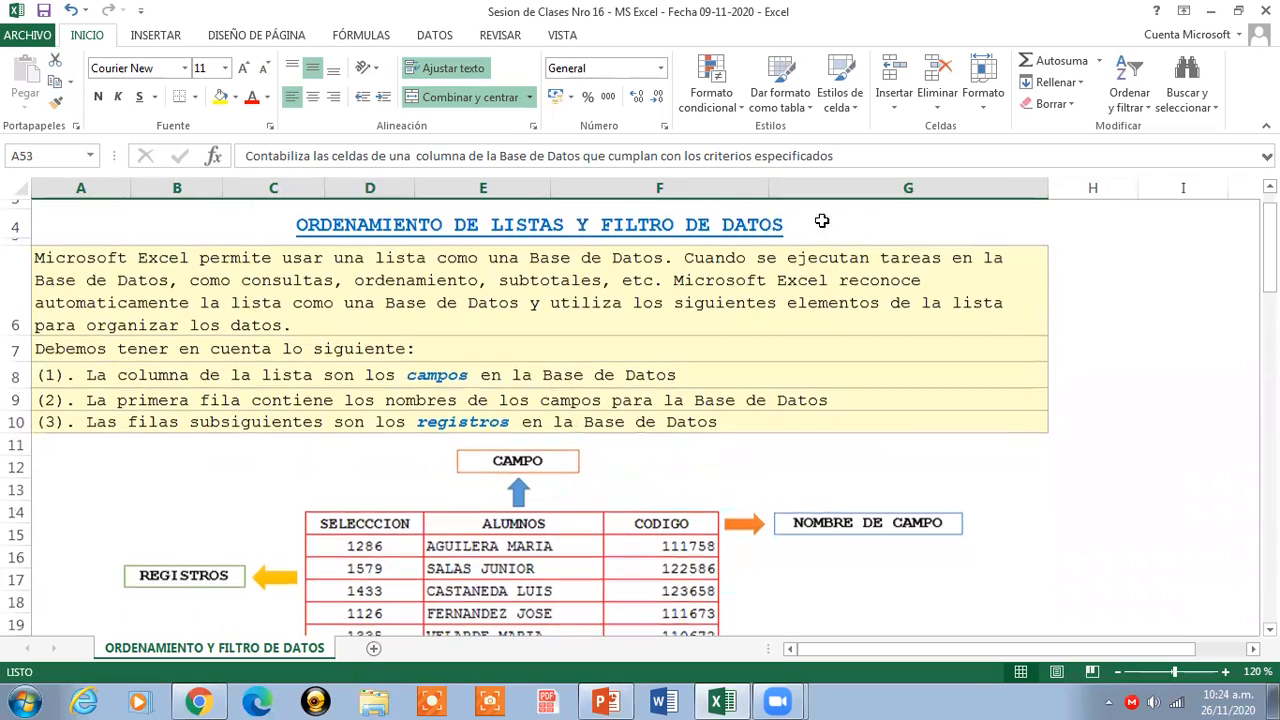
- Minimize the class notes, open the "Ordenamiento de Lista y Filtro de Datos" workbook from the desktop and set its zoom to 120%
click(821, 221)
click(1212, 12)
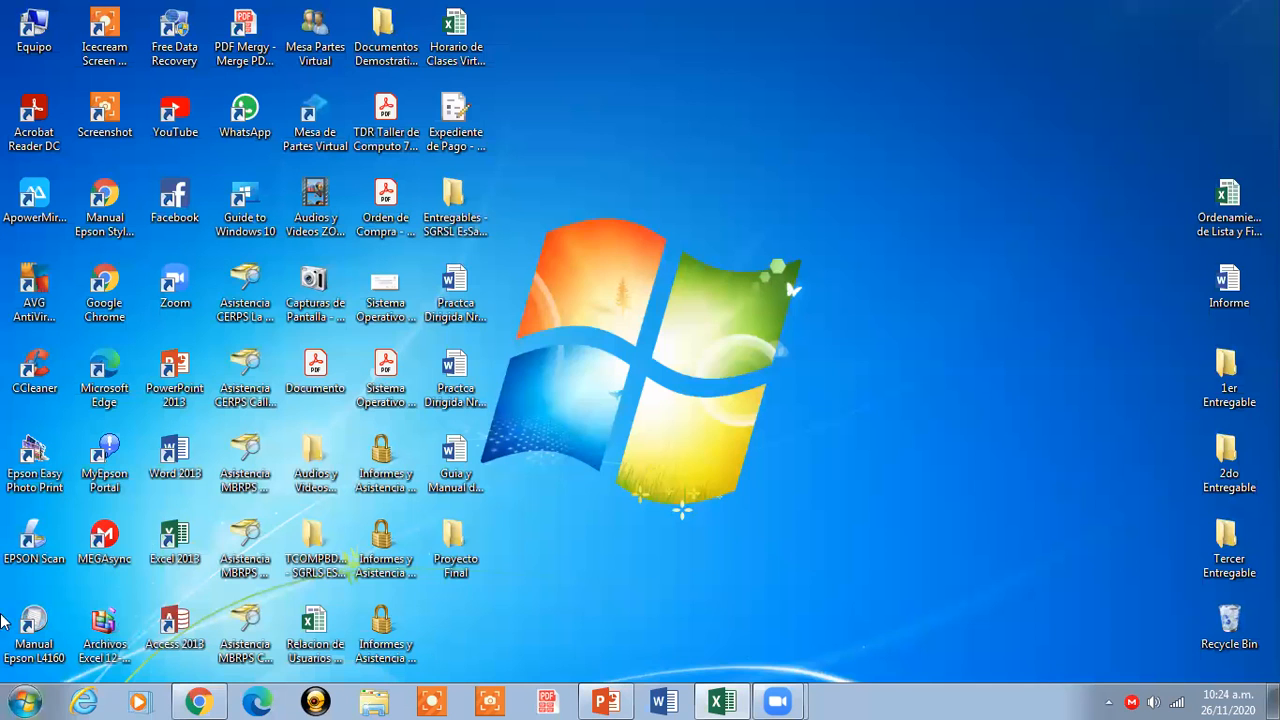
double_click(1212, 226)
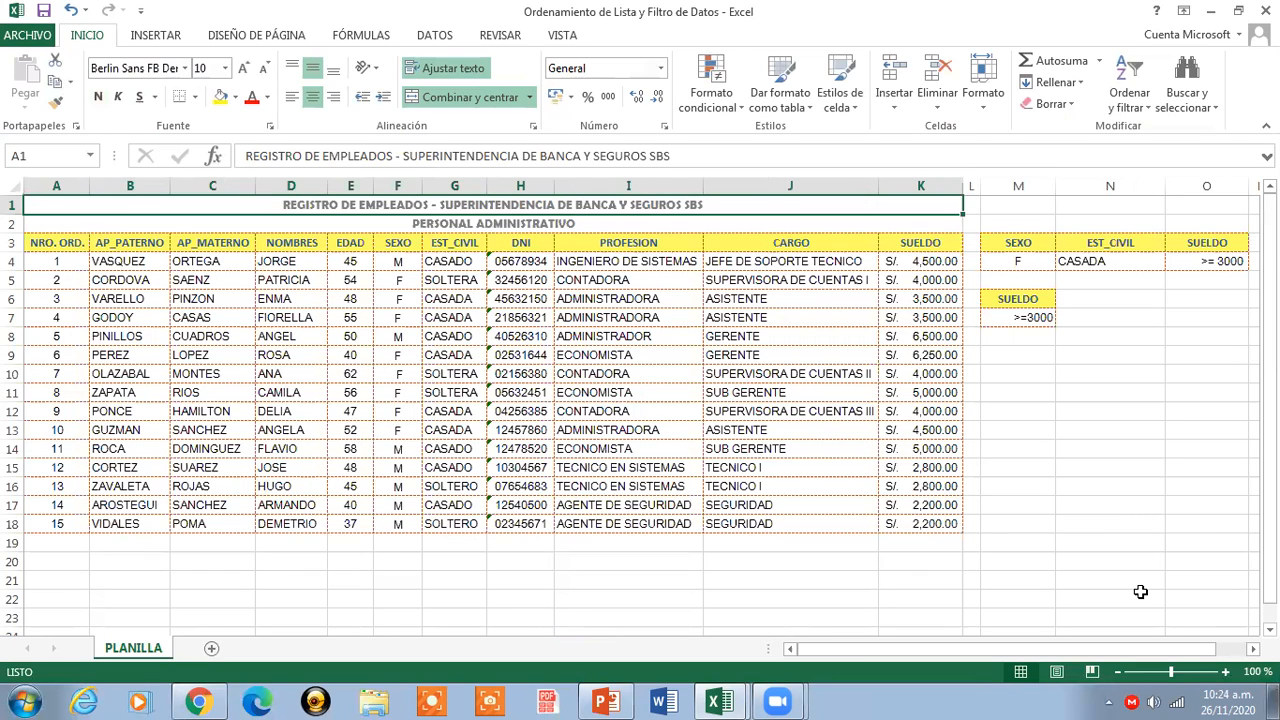
click(1228, 676)
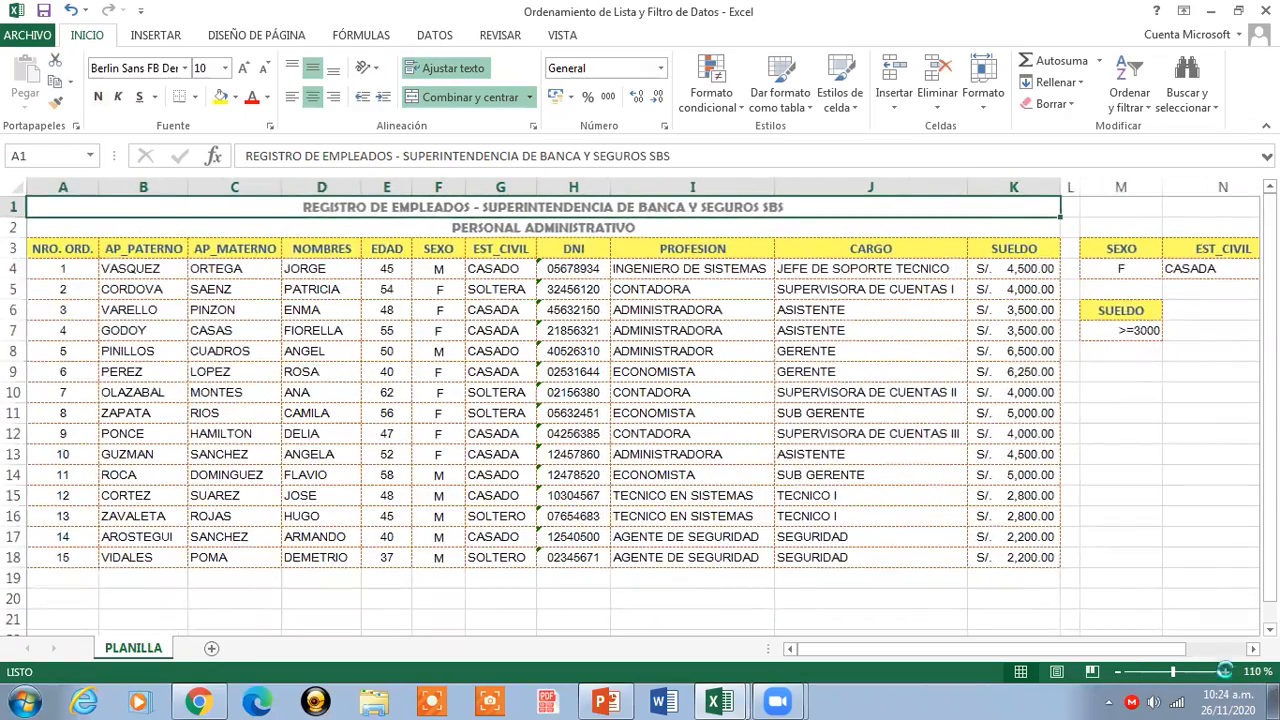
click(1228, 676)
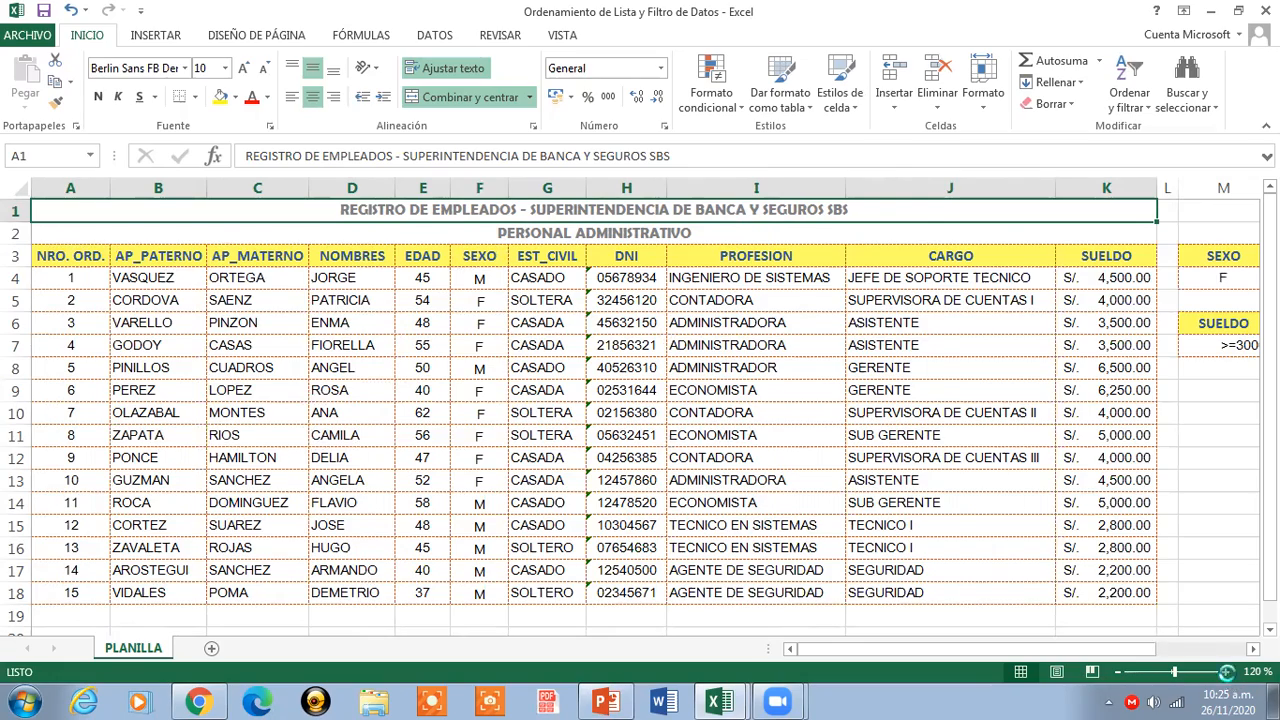
click(1226, 672)
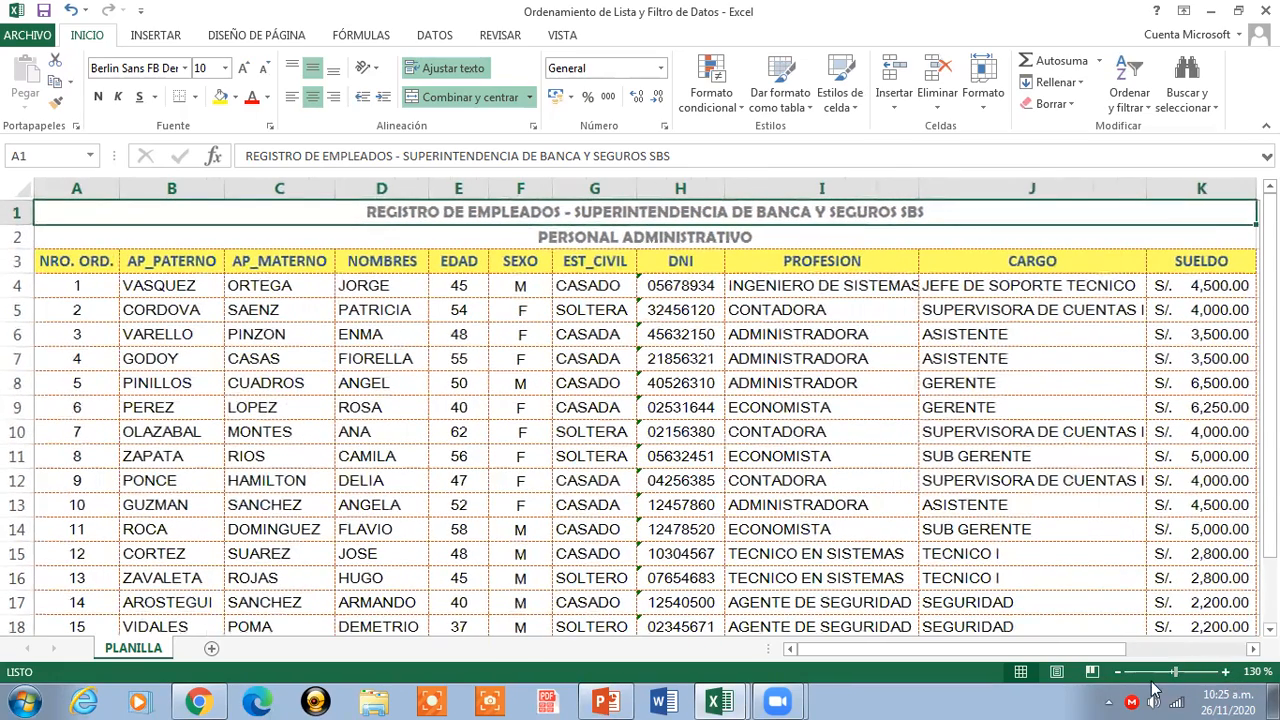
click(1179, 672)
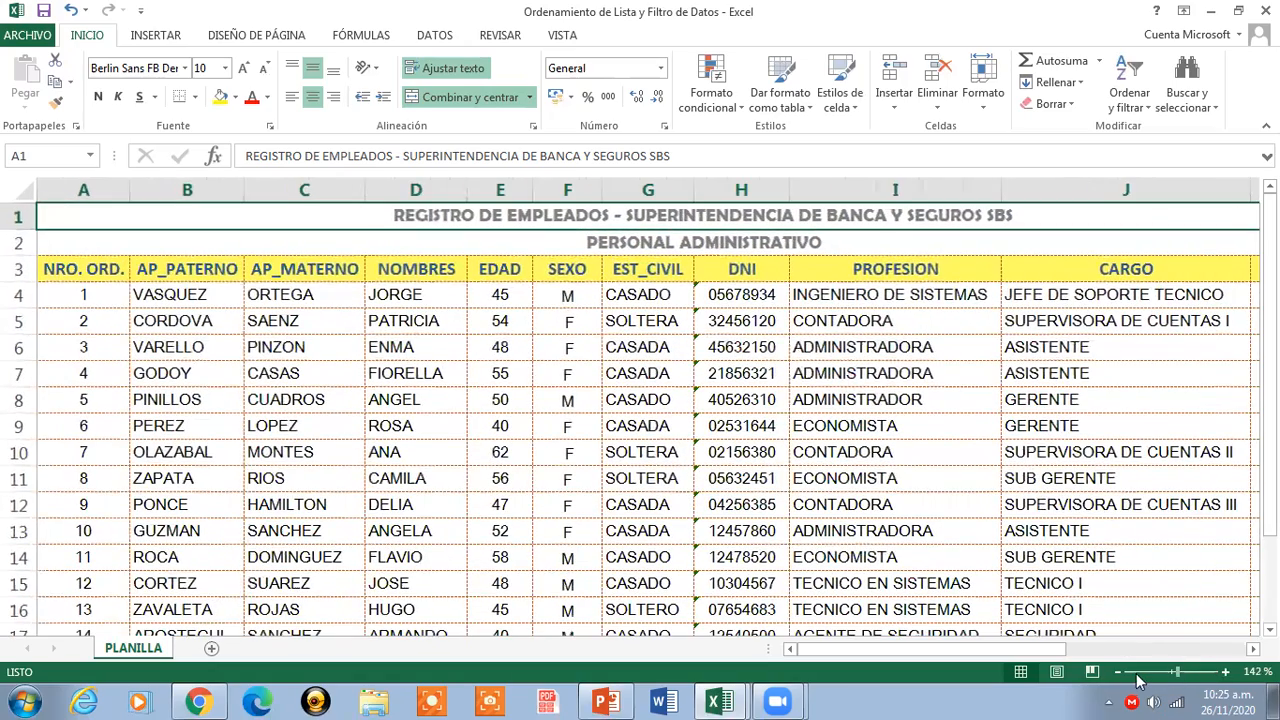
click(1120, 673)
click(1120, 673)
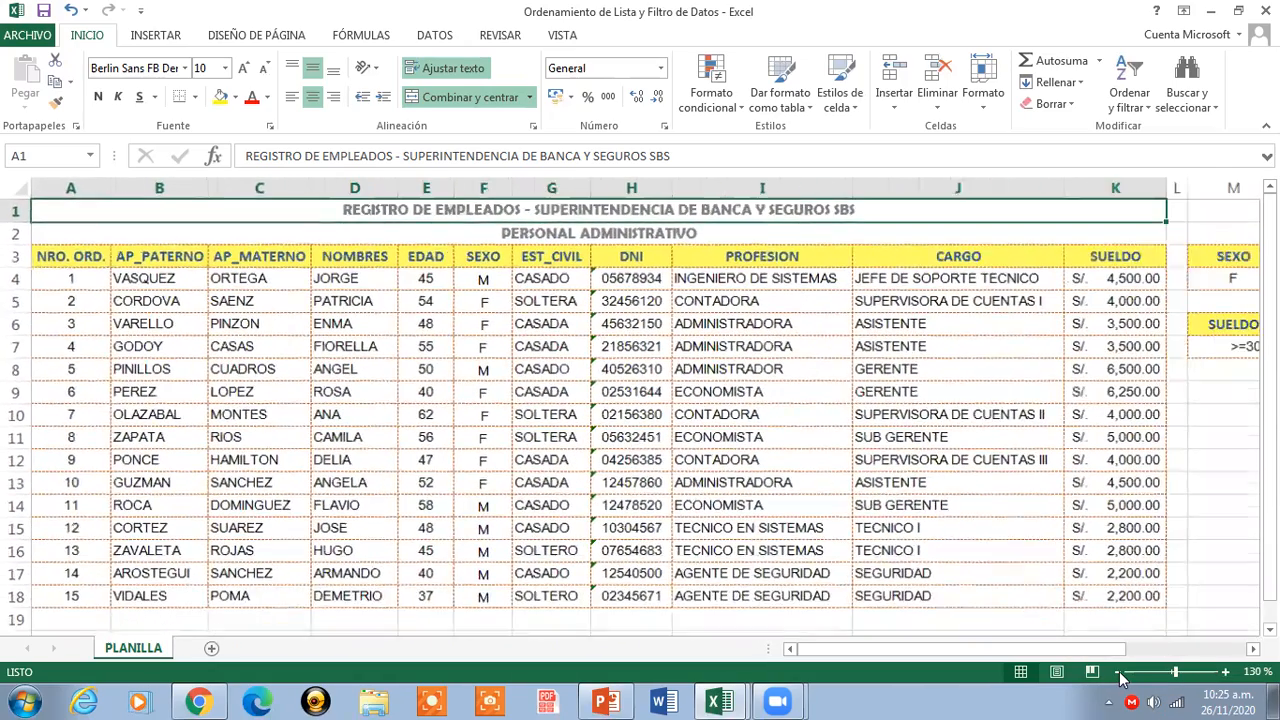
click(1226, 672)
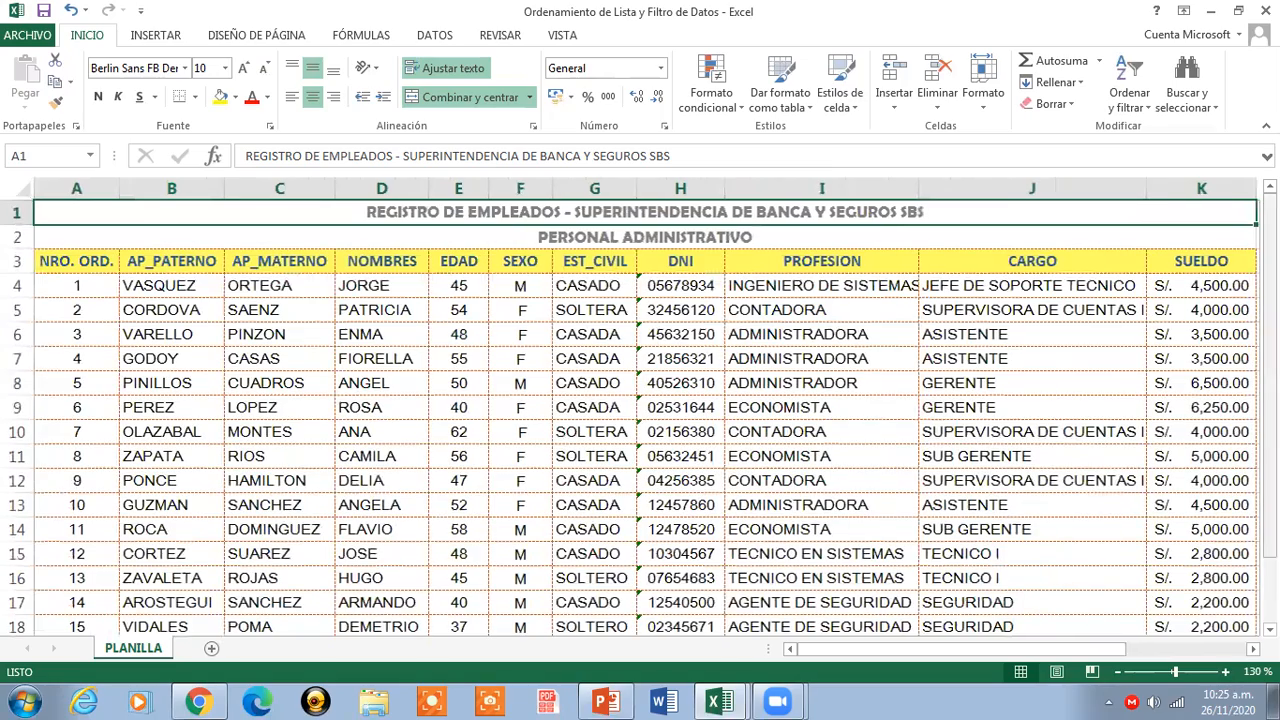
click(1120, 673)
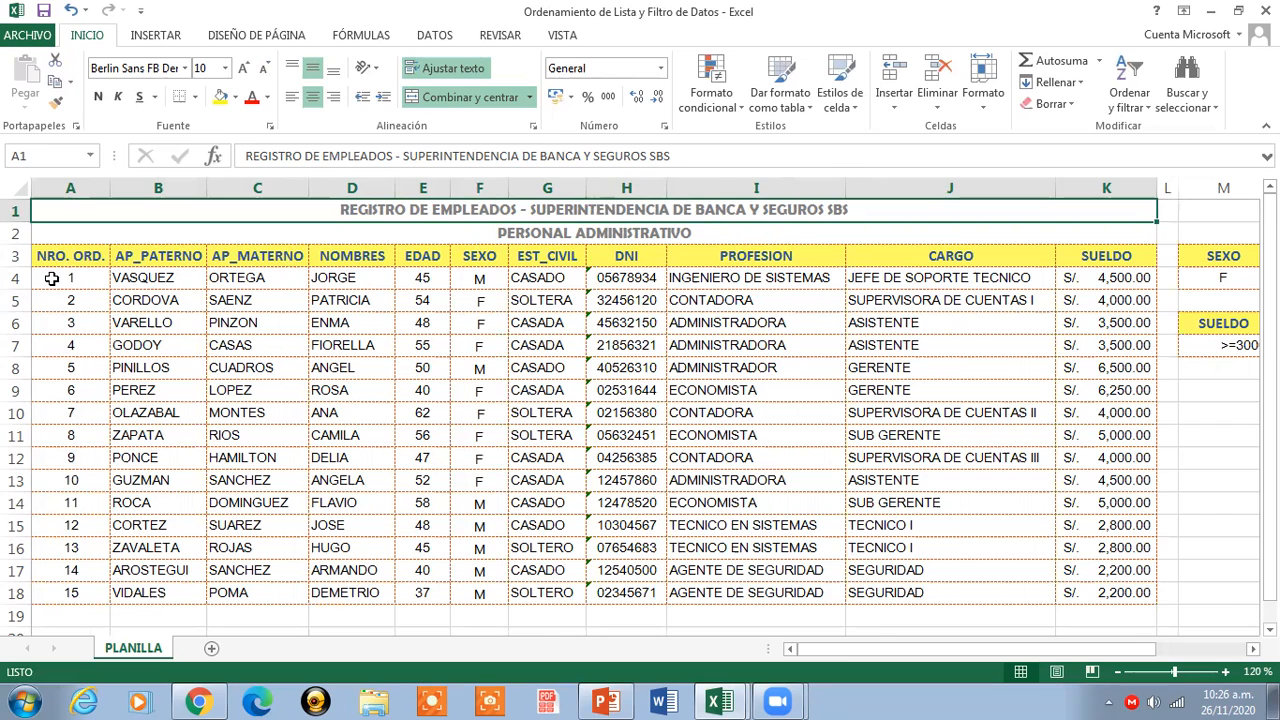
- Highlight the database's parts in turn: records A4:K18, field names A3:K3, the whole list A3:K18, order numbers A4:A18 and cell B4
drag(51, 279, 1064, 588)
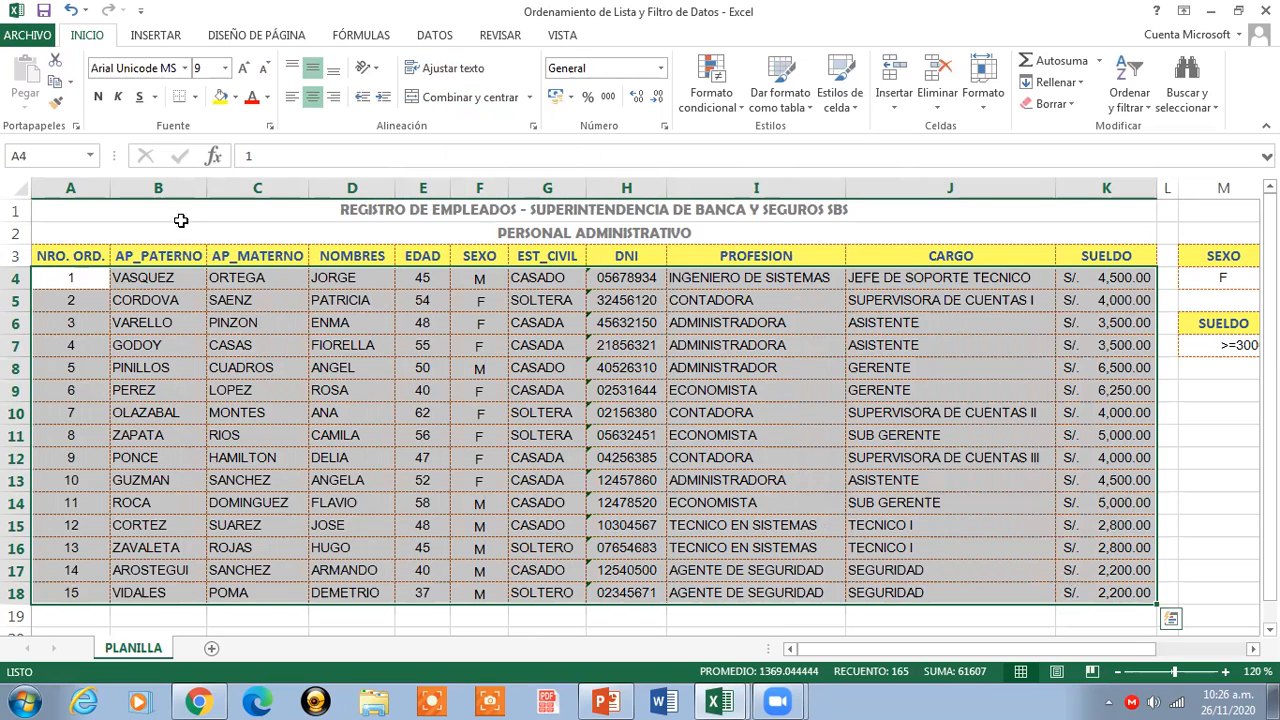
drag(78, 256, 1105, 258)
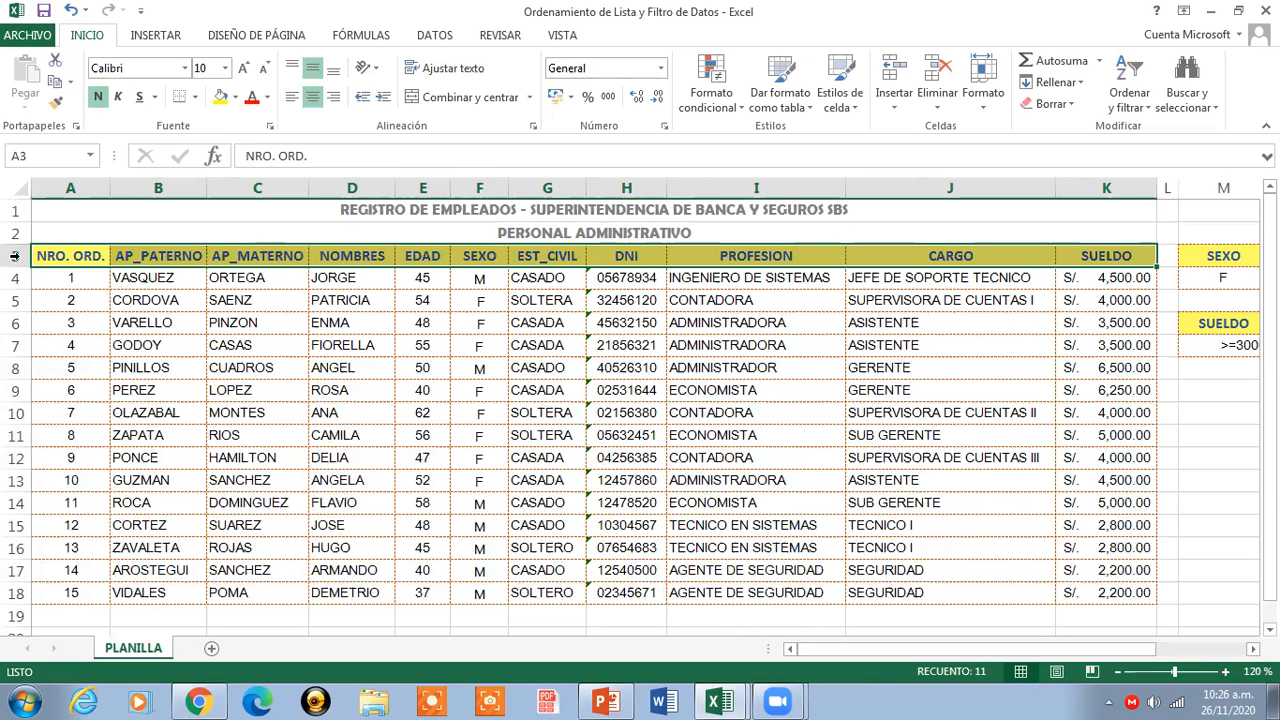
click(55, 254)
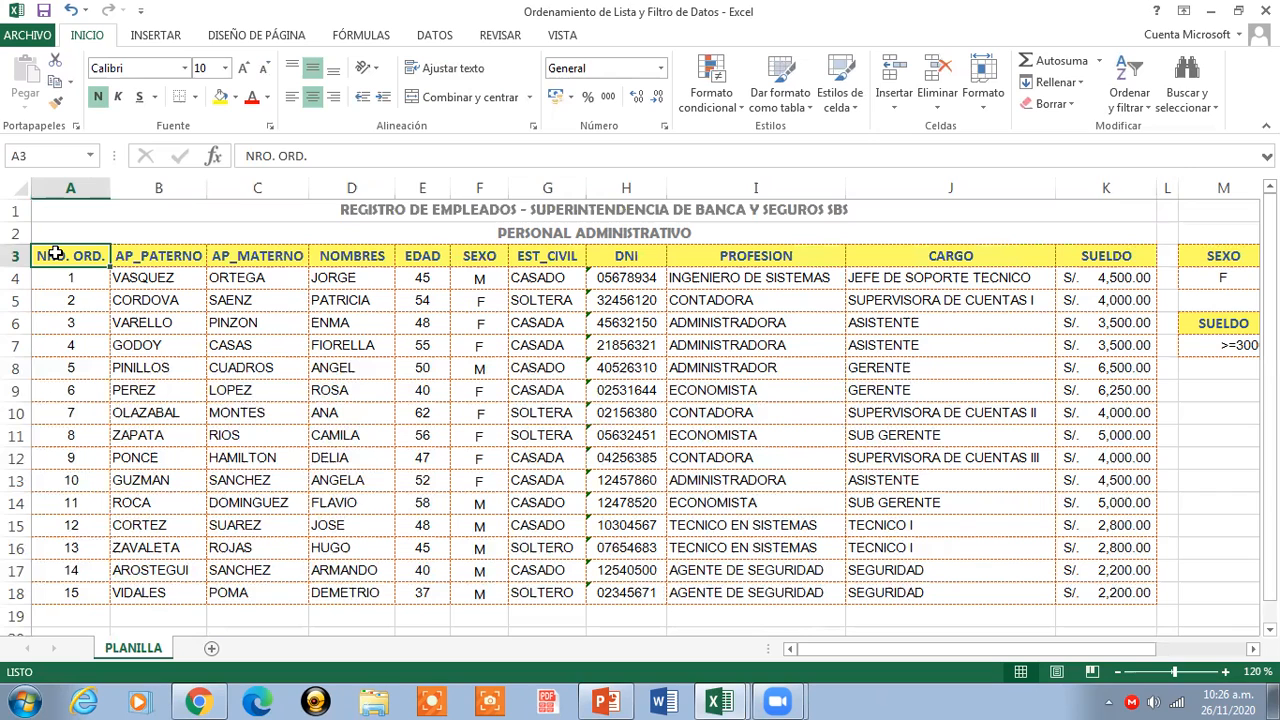
drag(57, 254, 1078, 584)
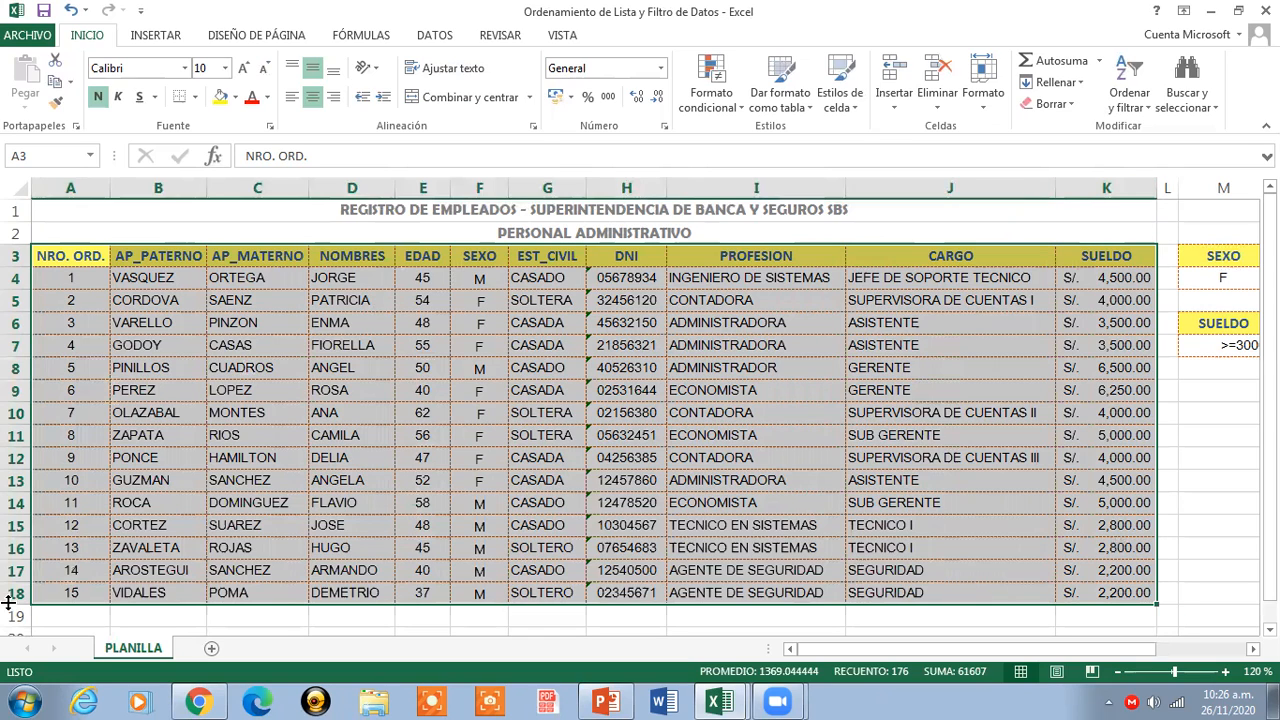
click(88, 258)
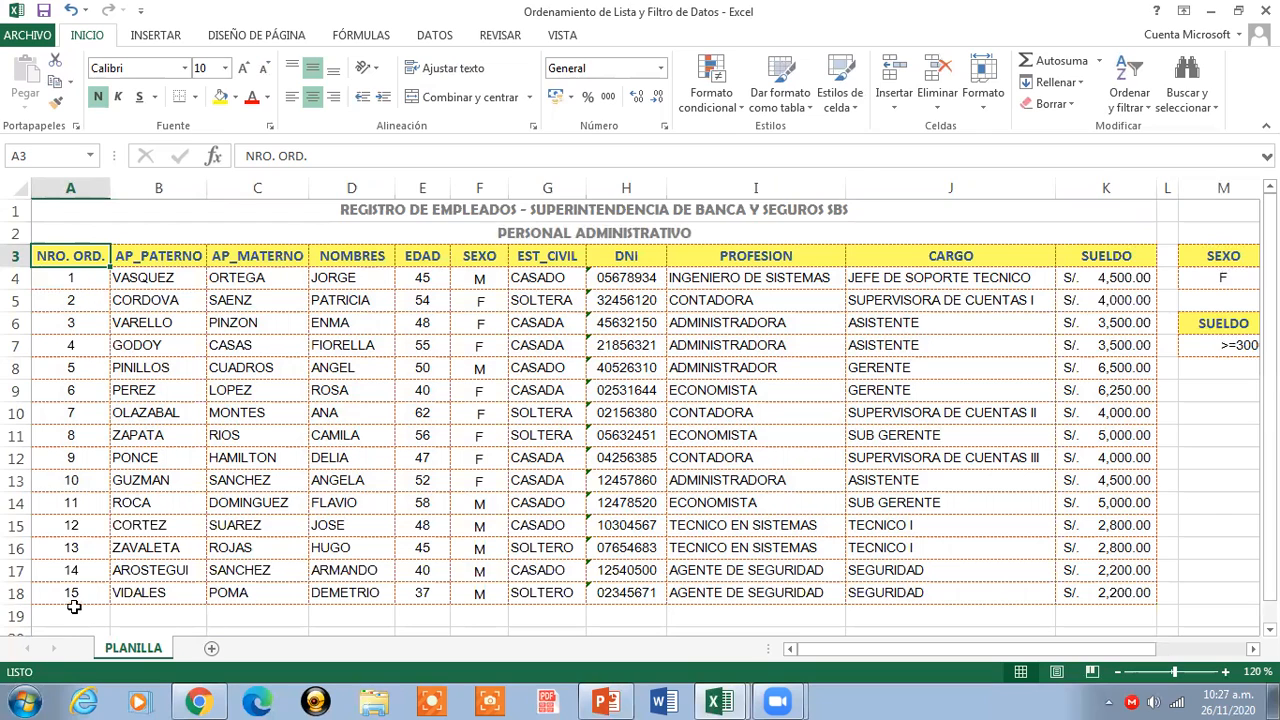
drag(79, 281, 98, 590)
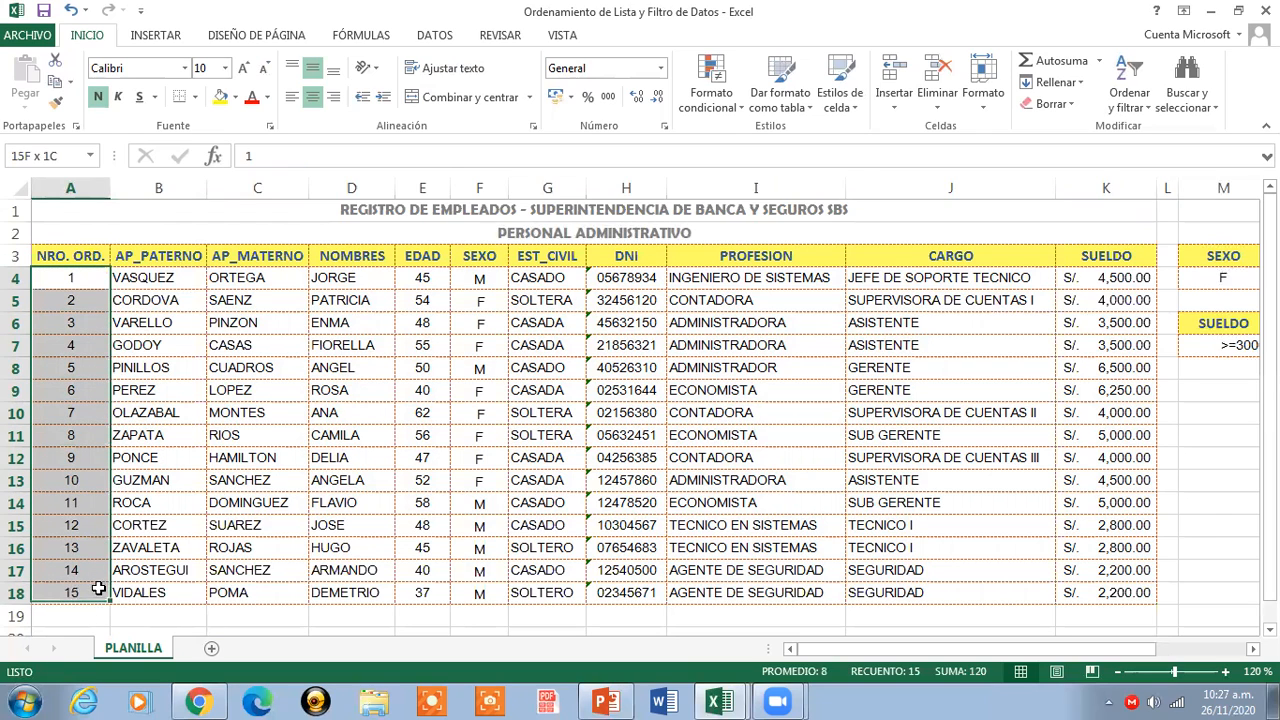
click(166, 281)
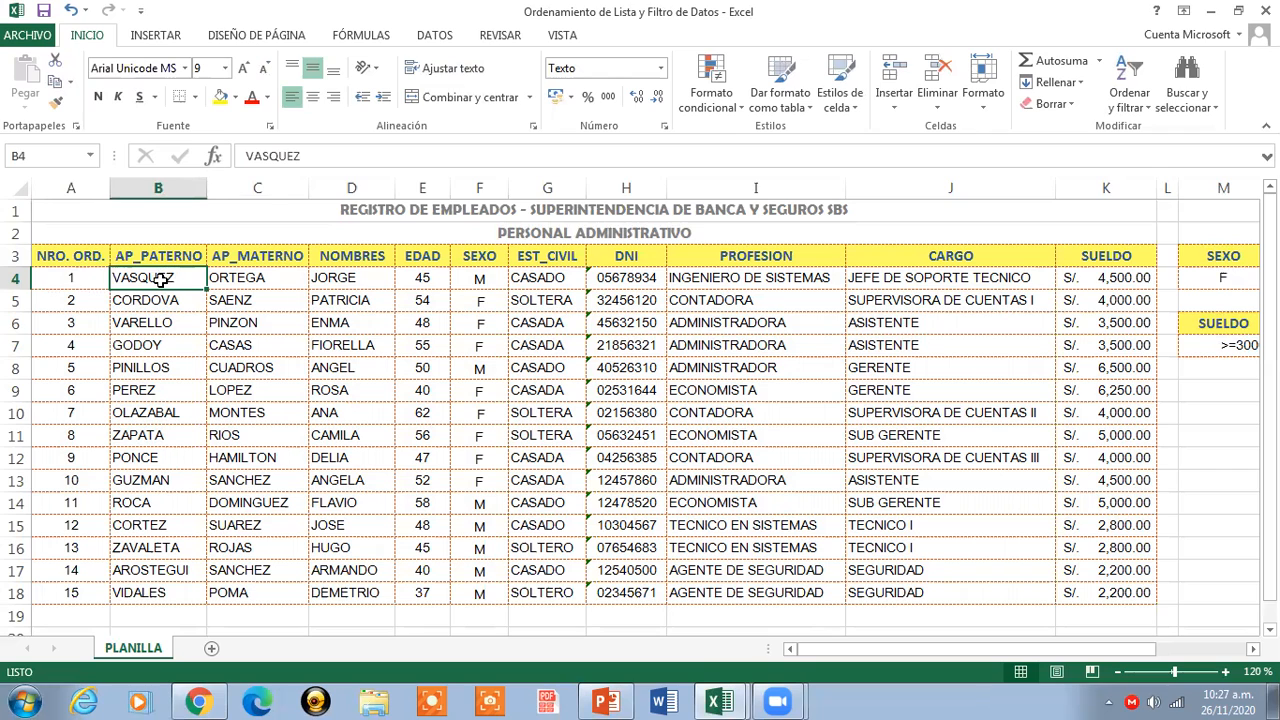
- Sort the records by paternal surname (B4:B18) from A to Z with the selection expanded, and undo the sort
drag(158, 282, 160, 587)
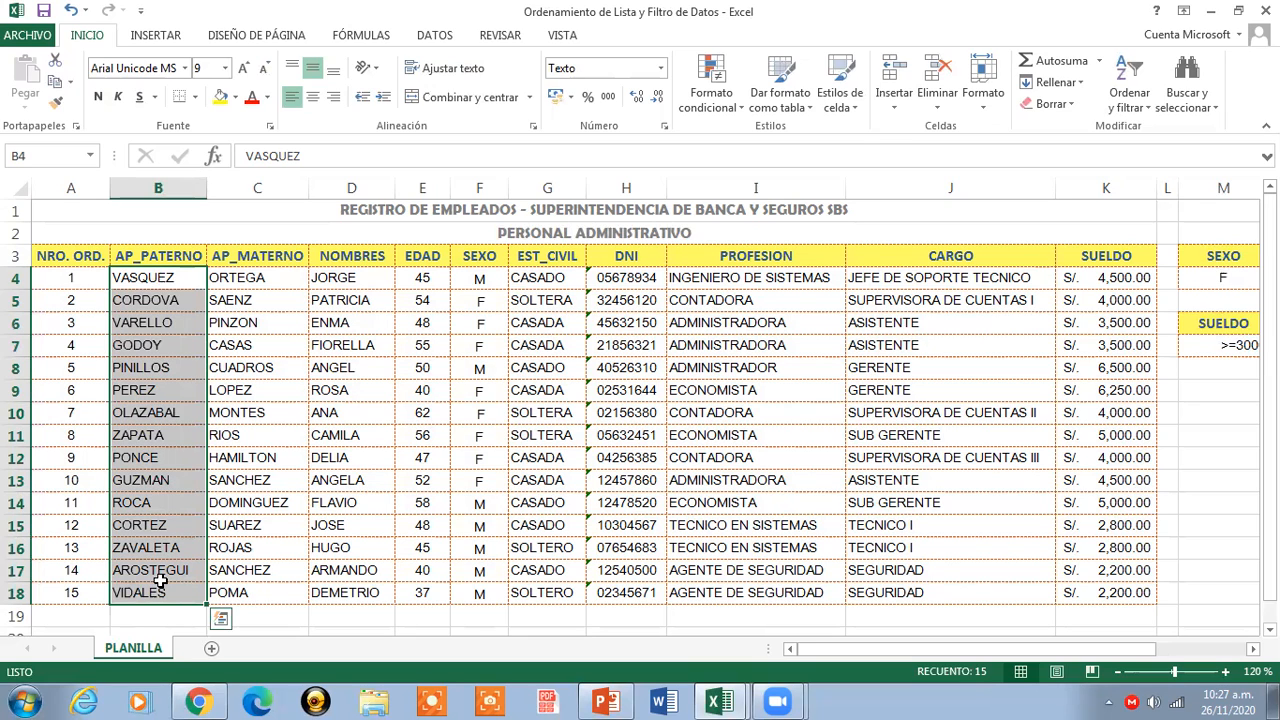
right_click(142, 416)
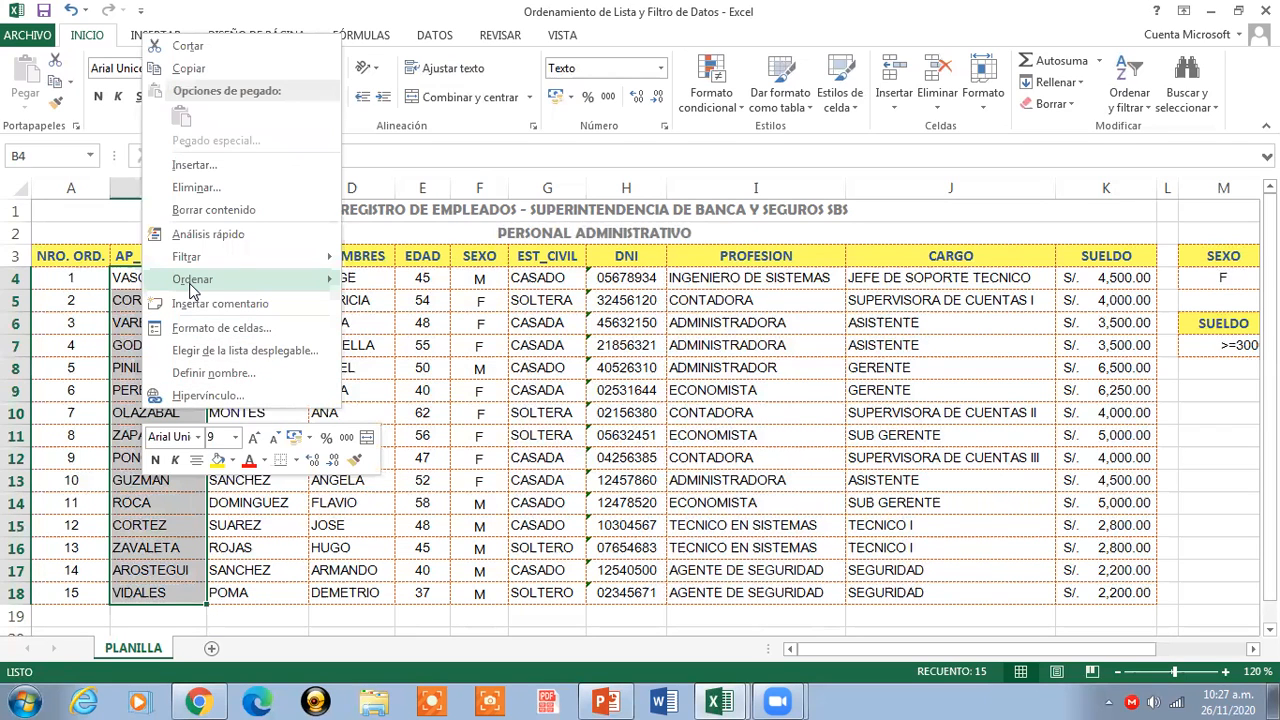
mouse_move(193, 286)
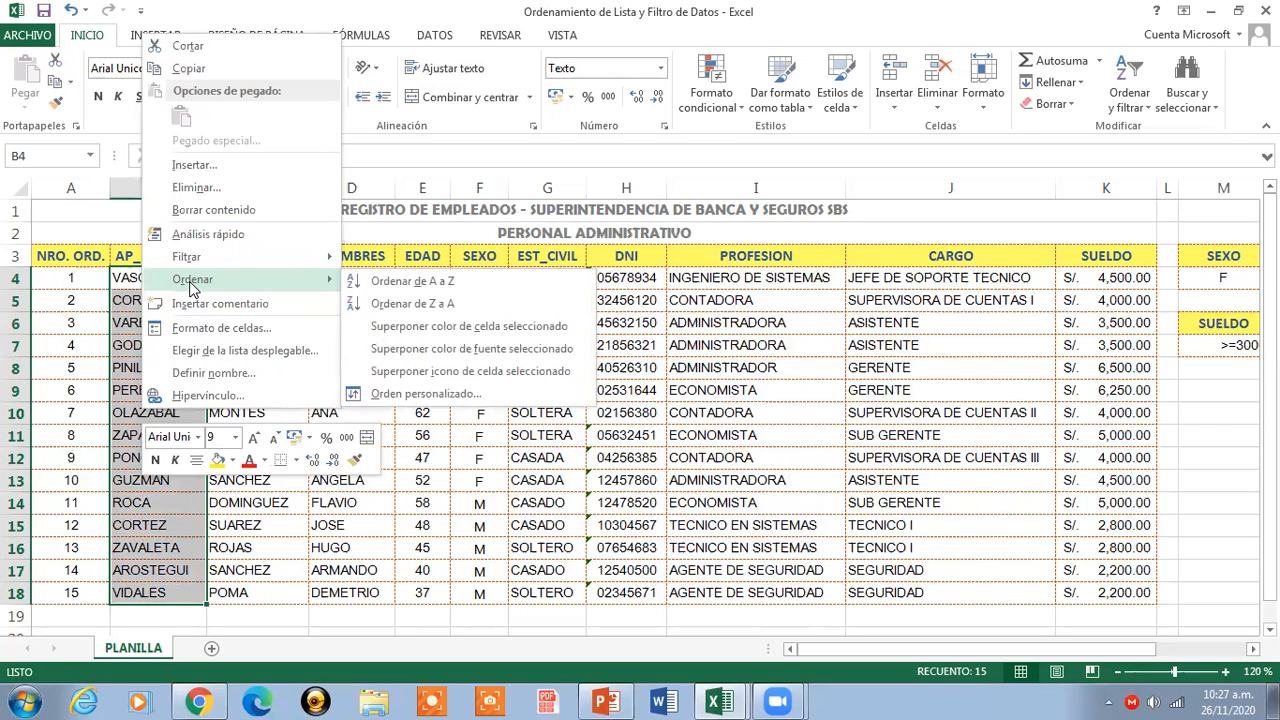
click(417, 285)
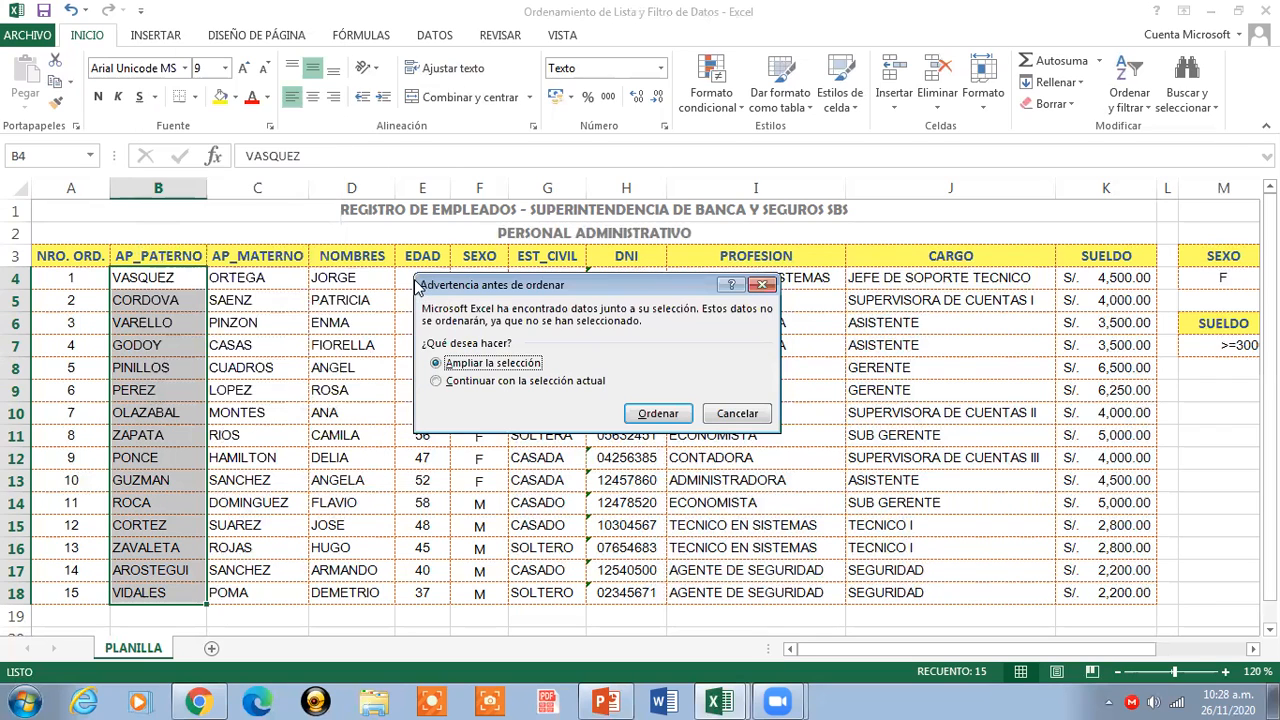
drag(443, 293, 489, 289)
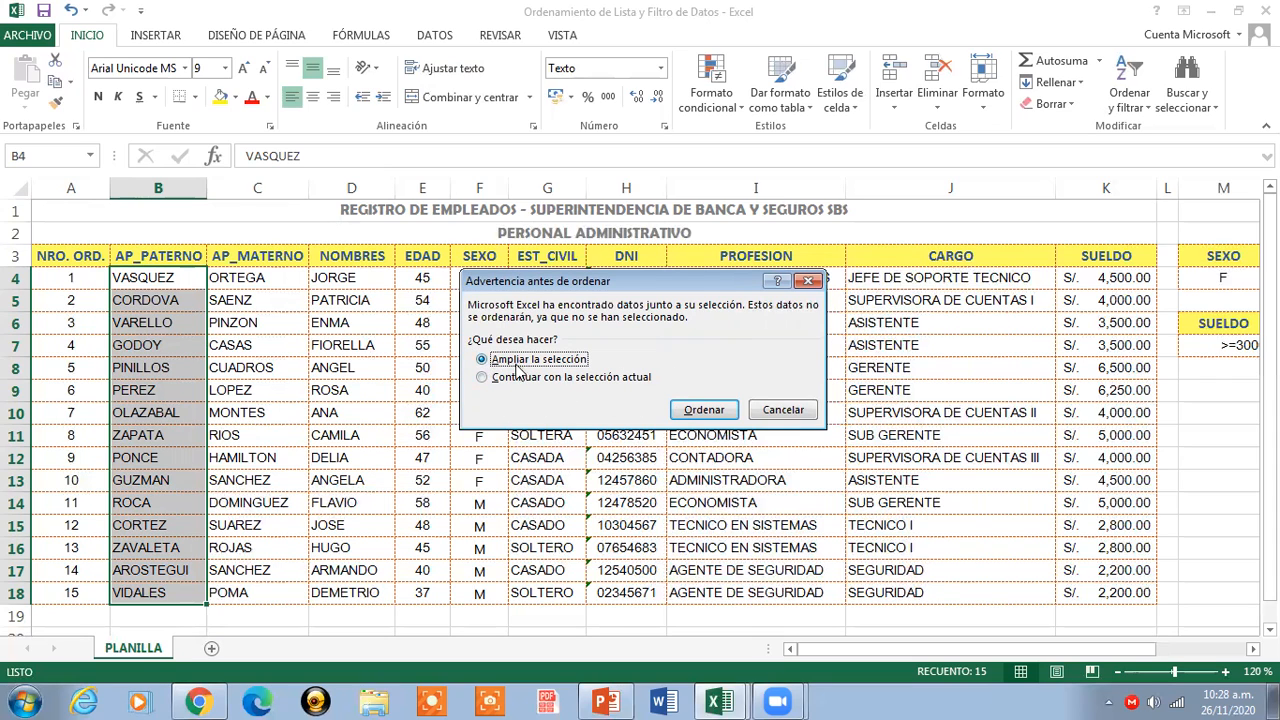
click(703, 410)
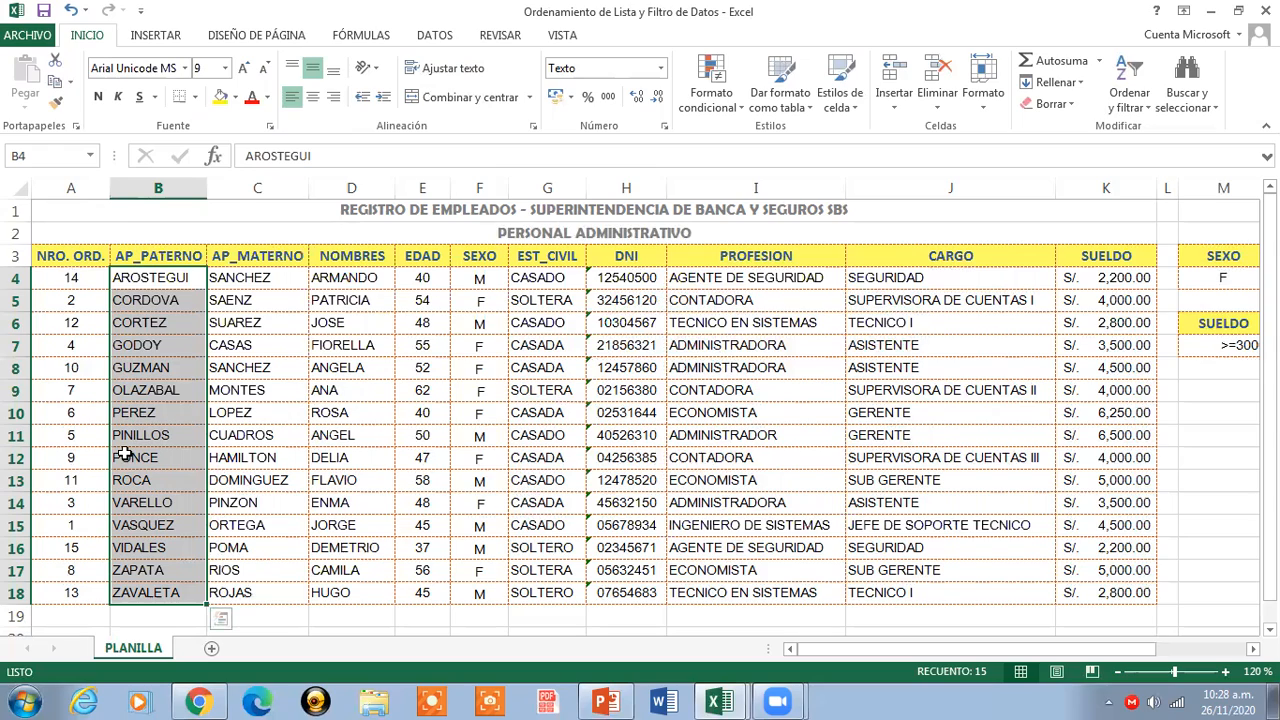
key(ctrl+z)
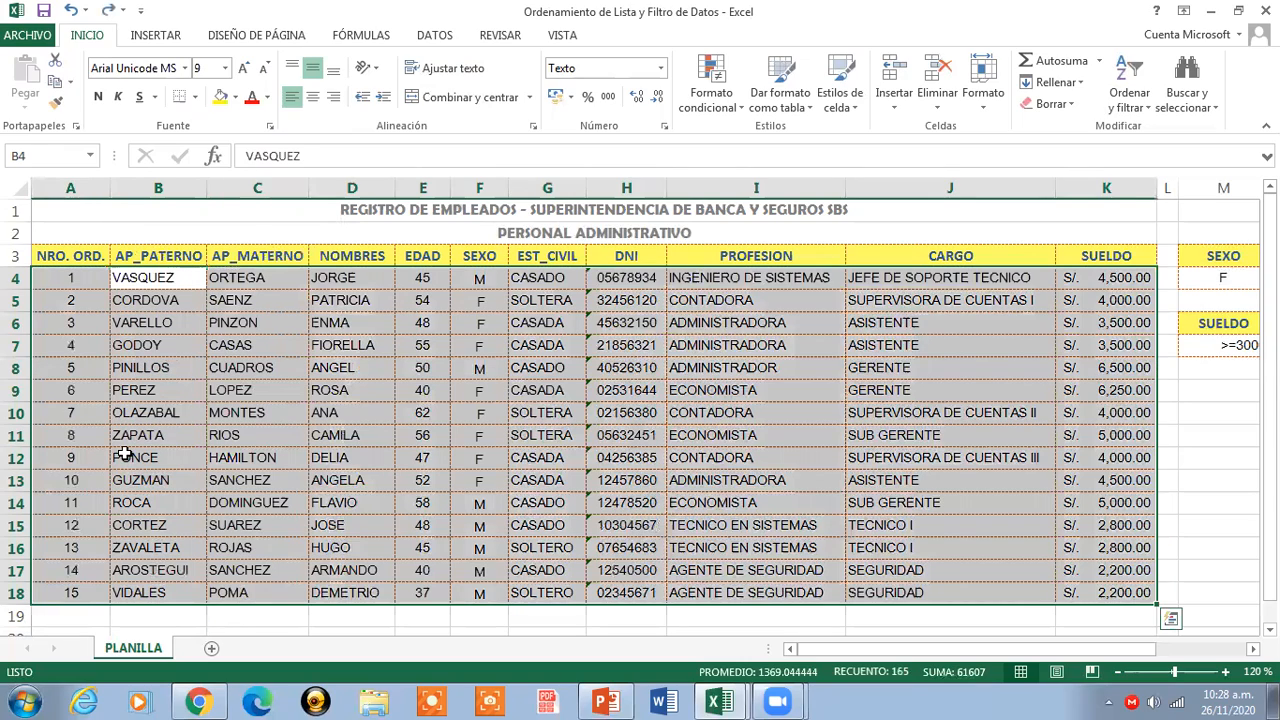
- Sort the employee list again by the AP_PATERNO column from A to Z, expanding the selection to the neighbouring data
click(145, 413)
click(172, 282)
drag(172, 294, 157, 583)
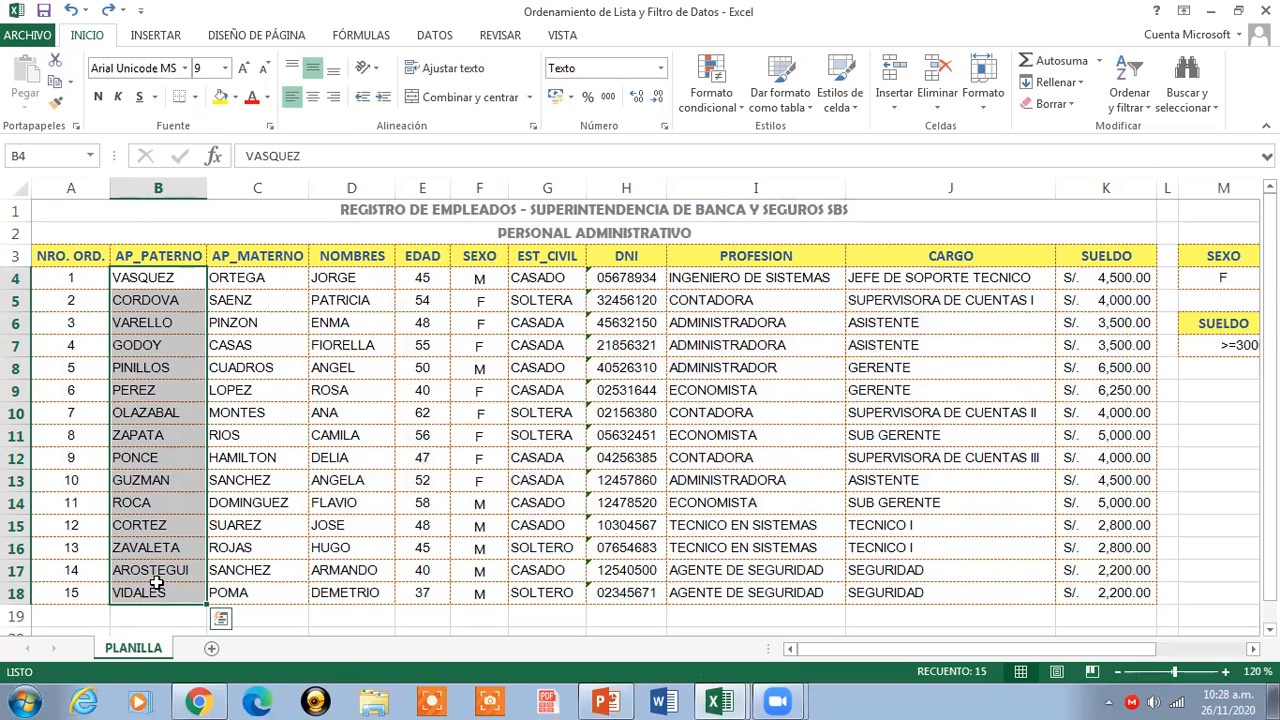
right_click(155, 425)
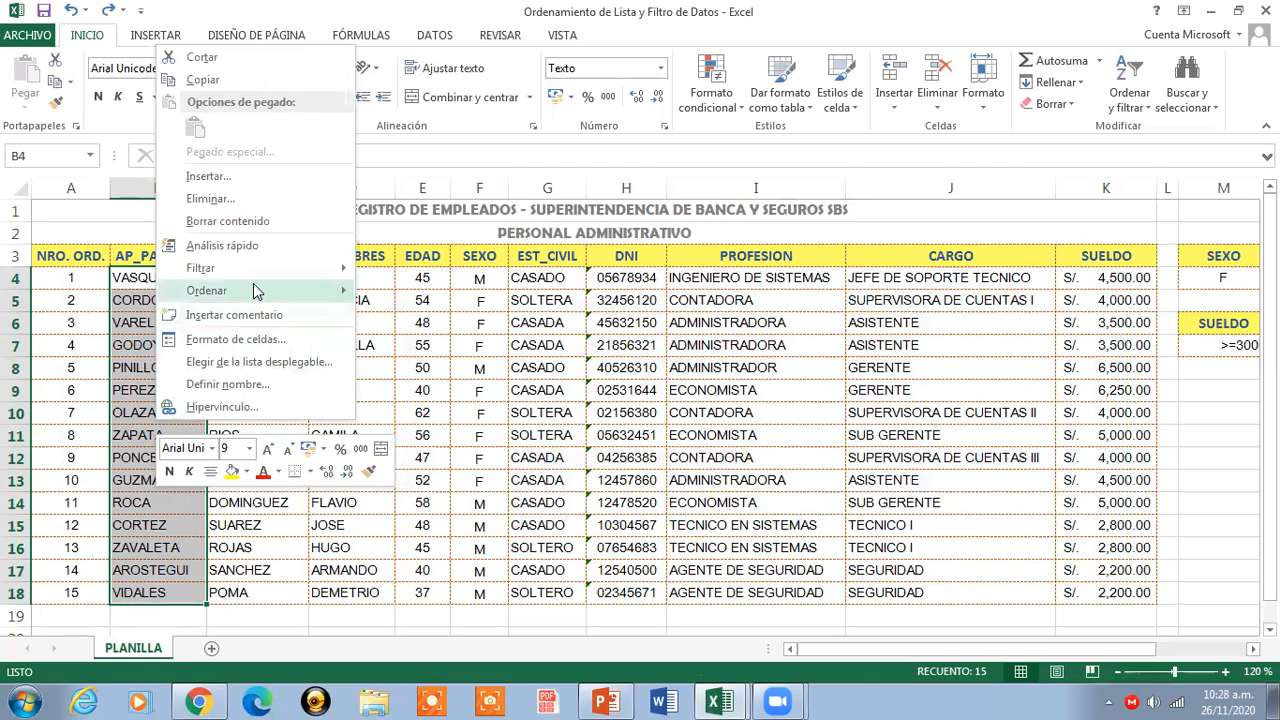
mouse_move(254, 290)
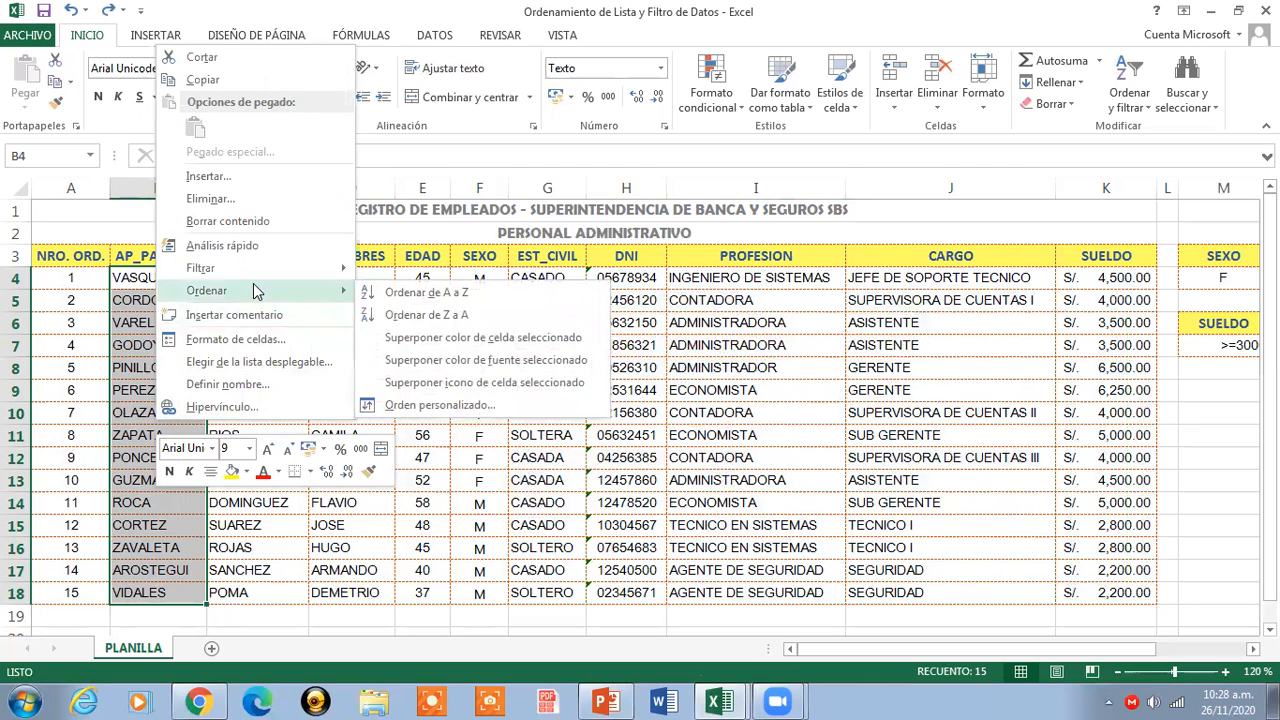
click(426, 293)
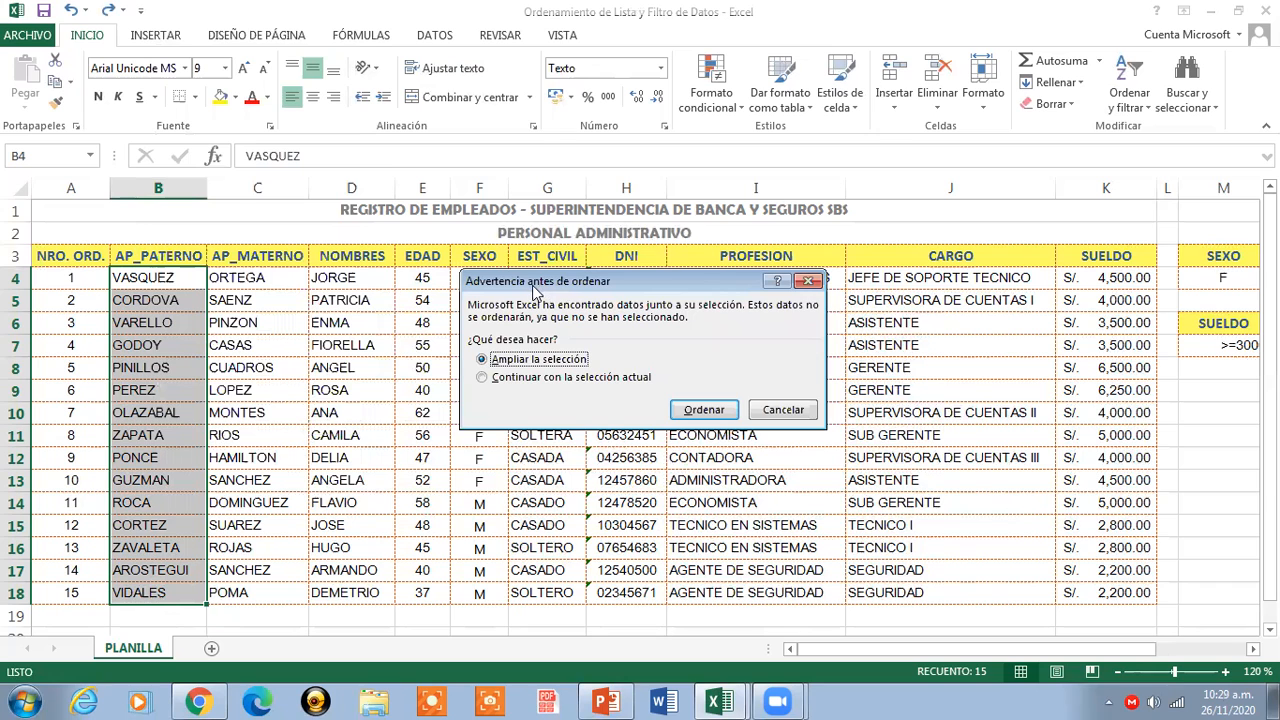
drag(537, 287, 499, 303)
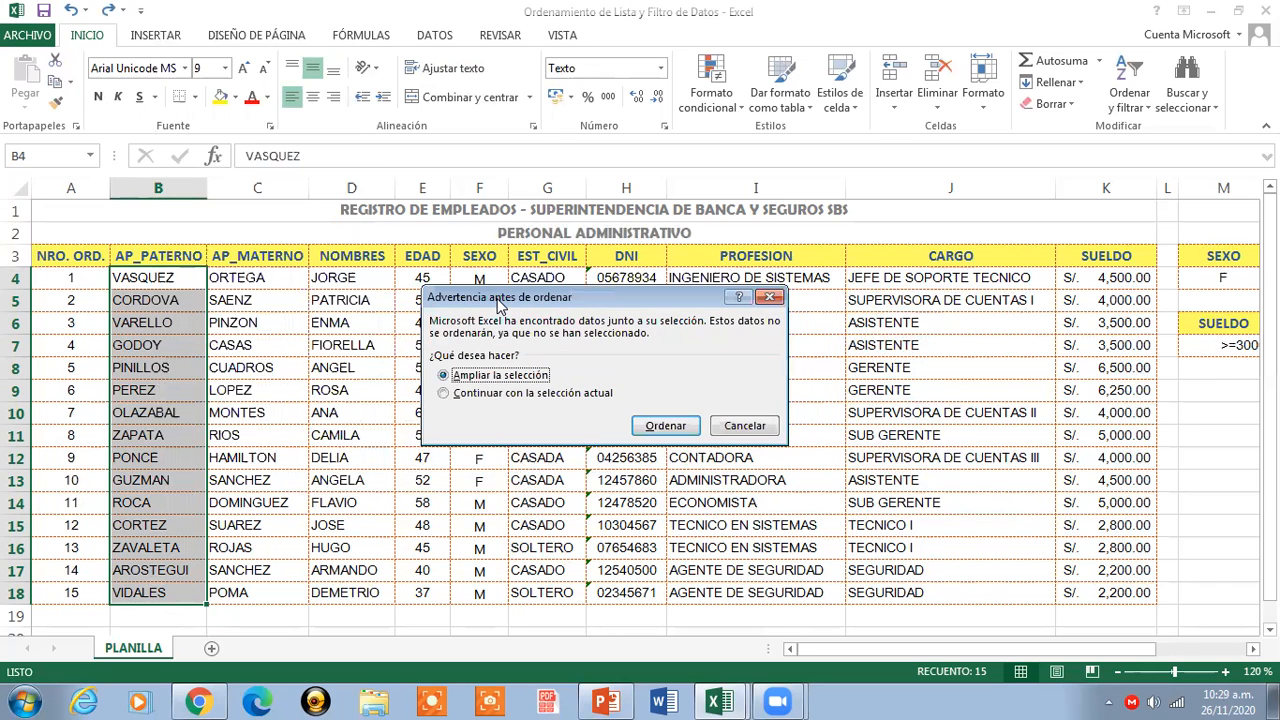
click(666, 427)
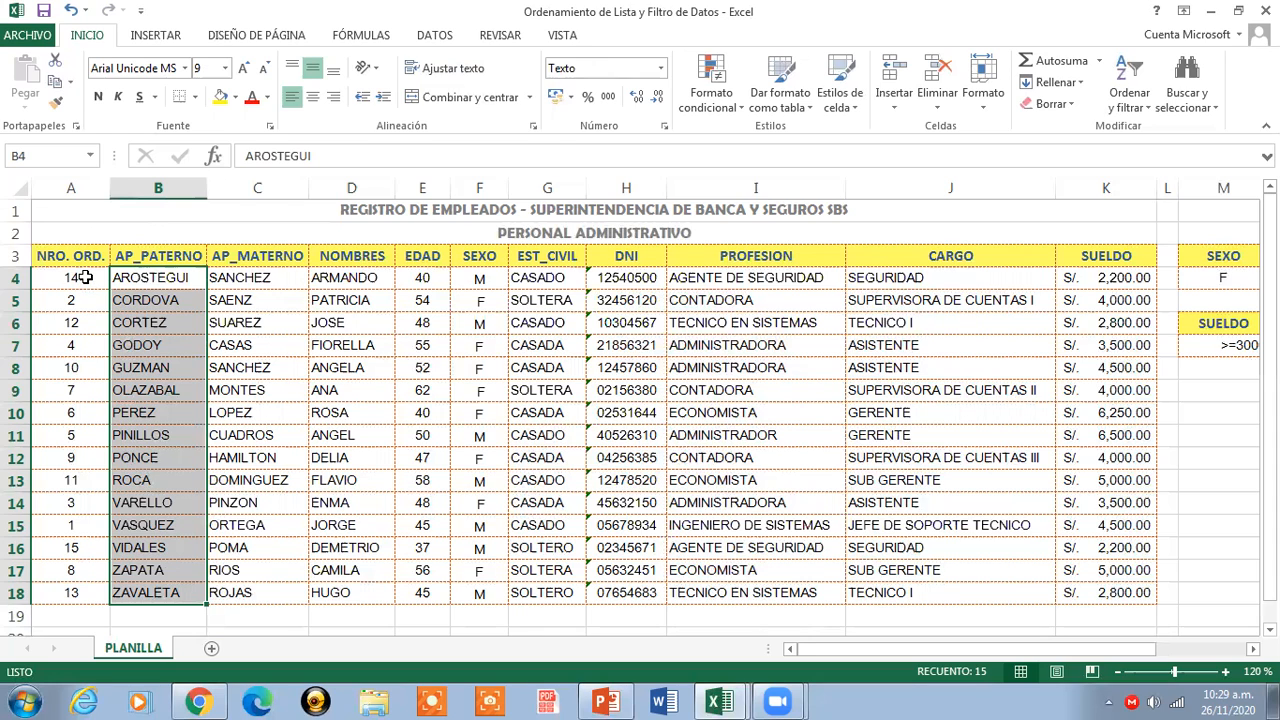
- Clear the NRO. ORD. values in A4:A18 and renumber the records from 1 to 15 by extending the series 1, 2
drag(86, 277, 82, 592)
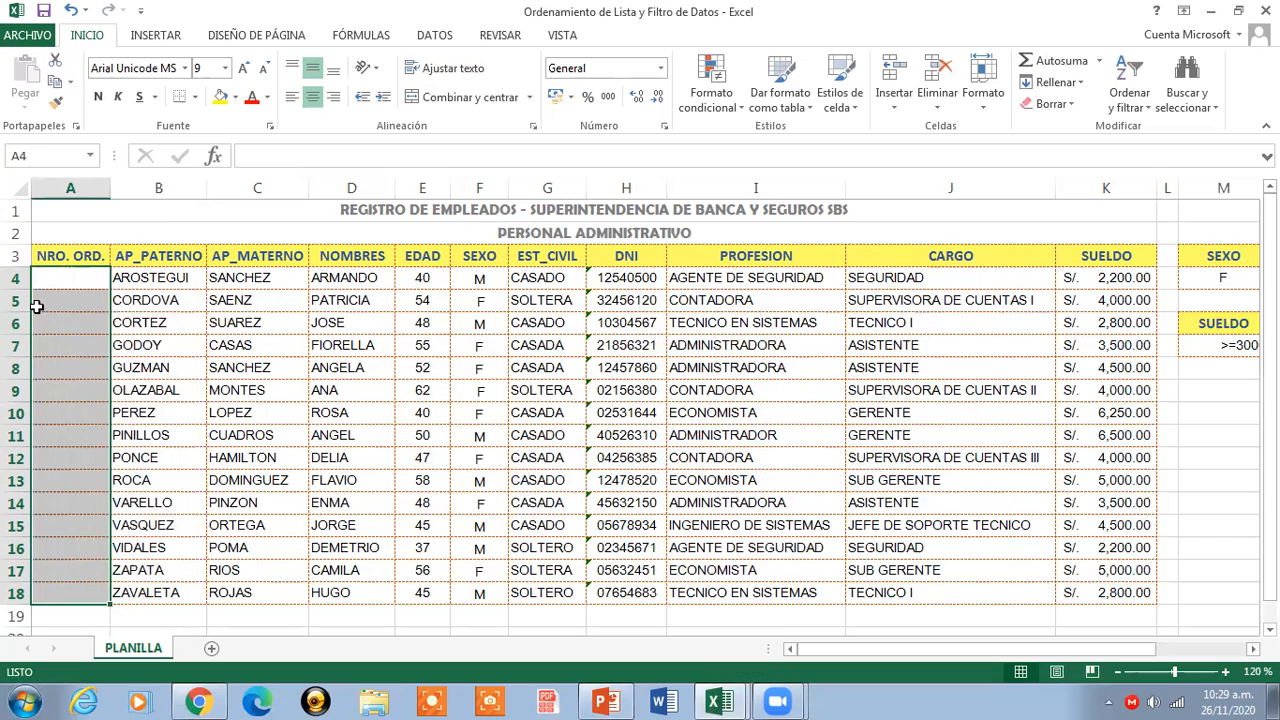
key(Delete)
click(80, 277)
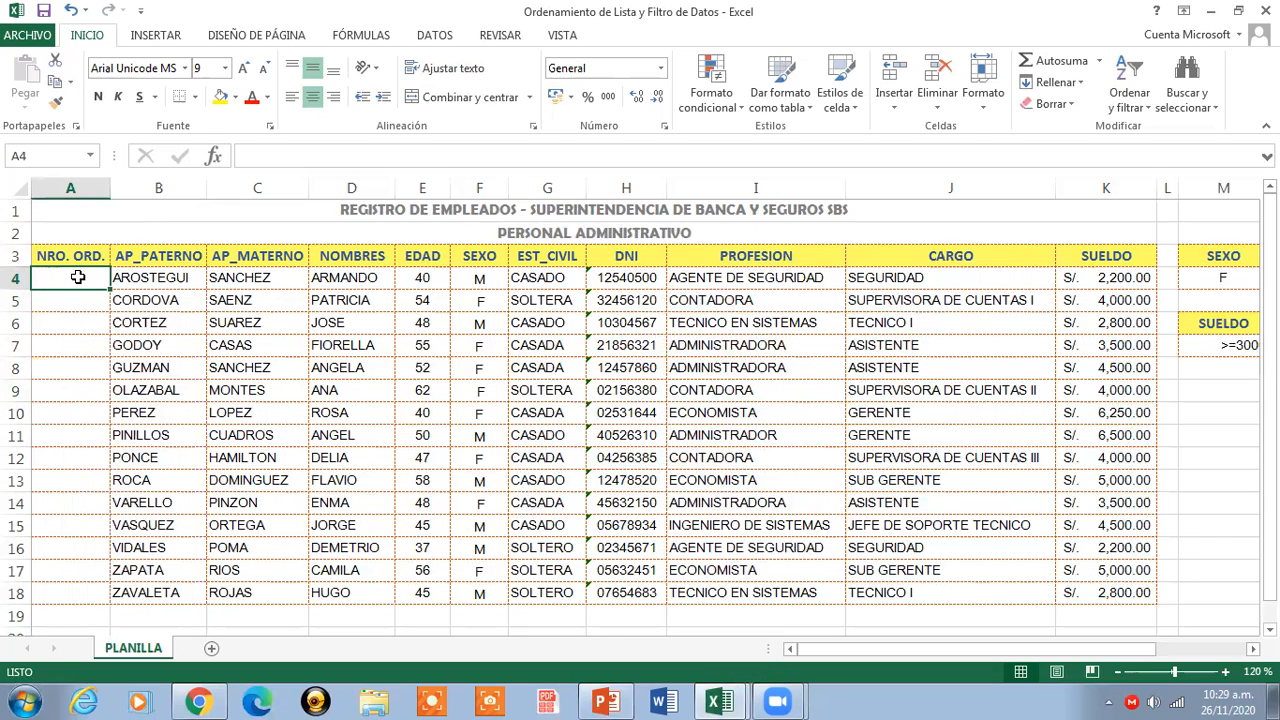
text(1)
key(Return)
text(2)
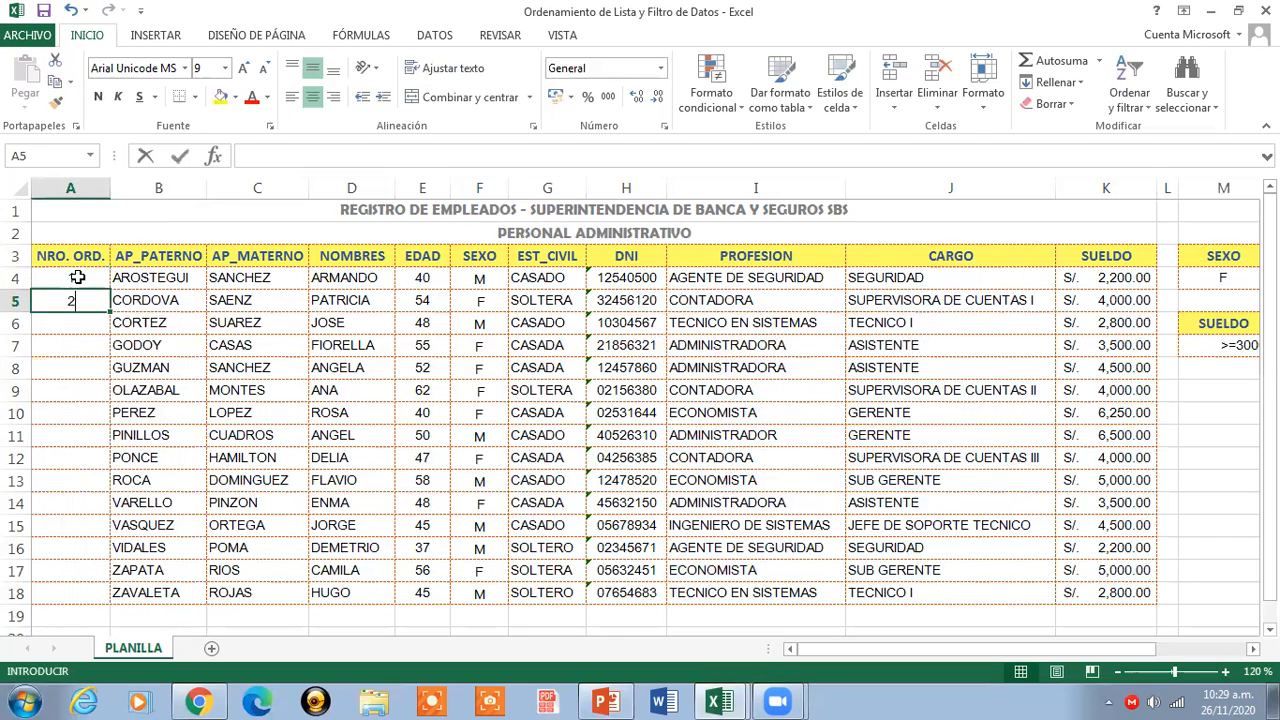
key(Return)
mouse_move(68, 277)
mouse_down()
mouse_move(107, 404)
mouse_move(108, 598)
mouse_up()
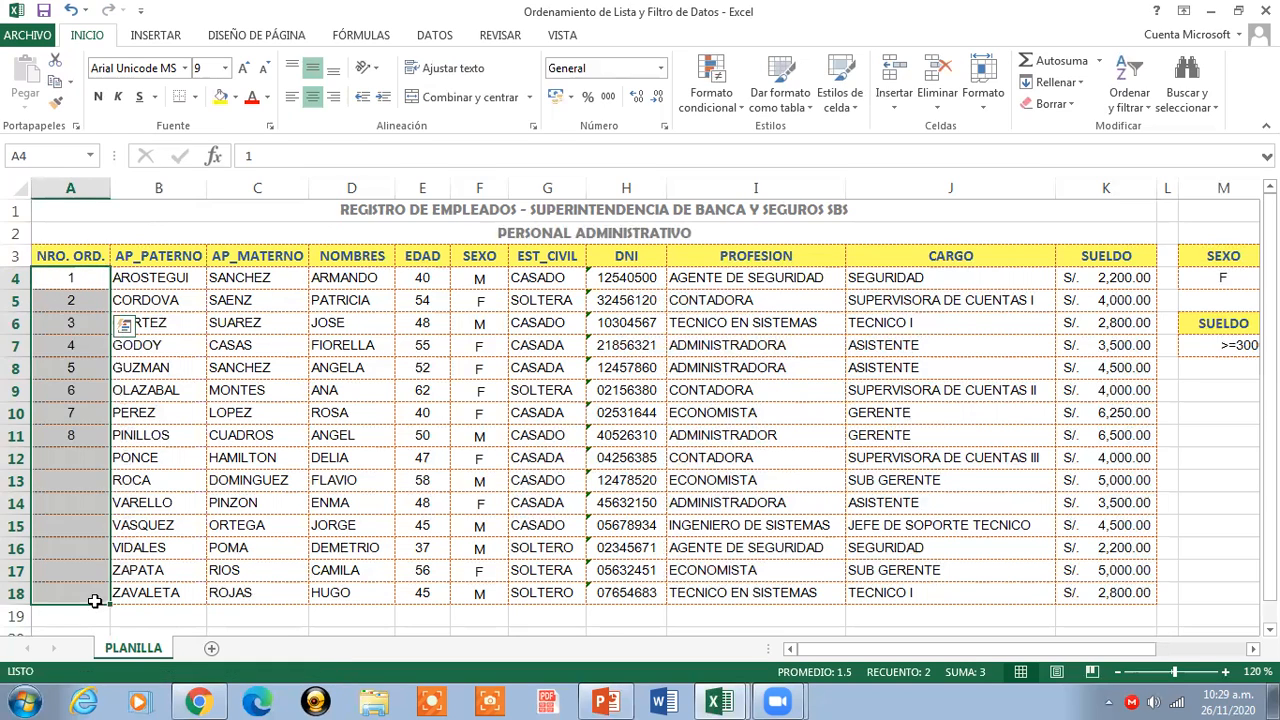
- Undo the renumbering of the NRO. ORD. column and the A to Z sort of the records
click(92, 278)
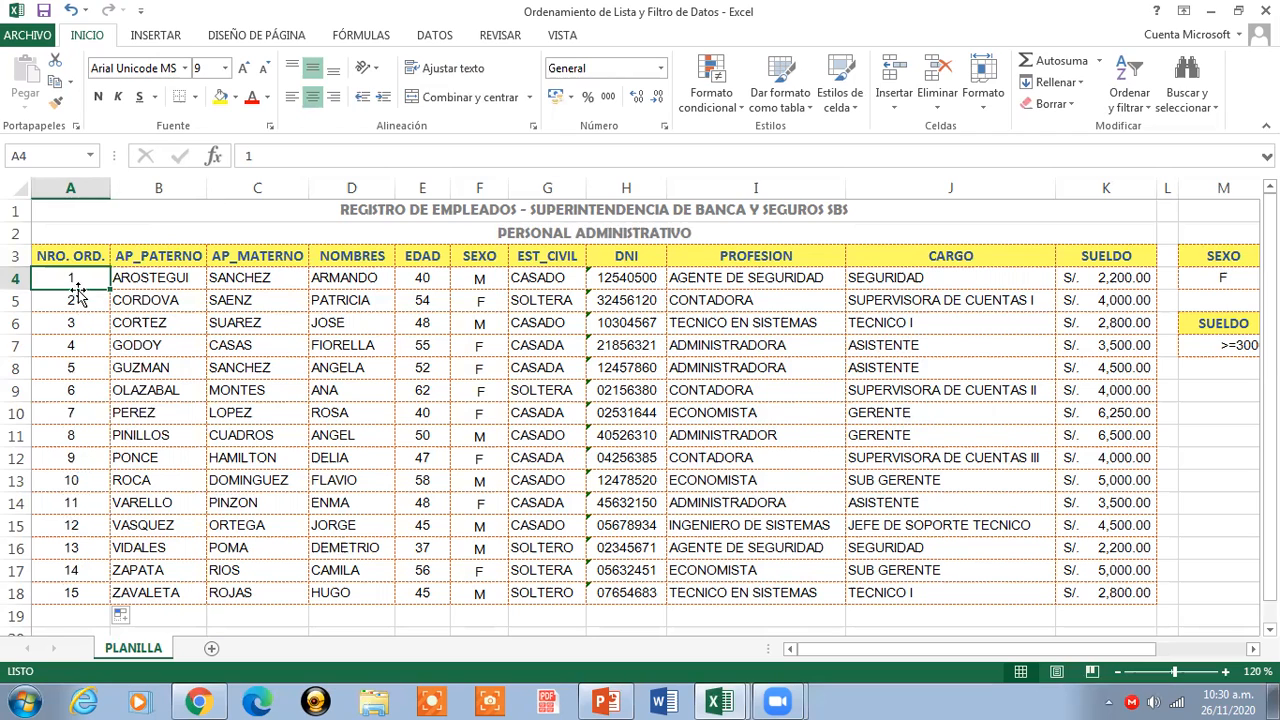
key(ctrl+z)
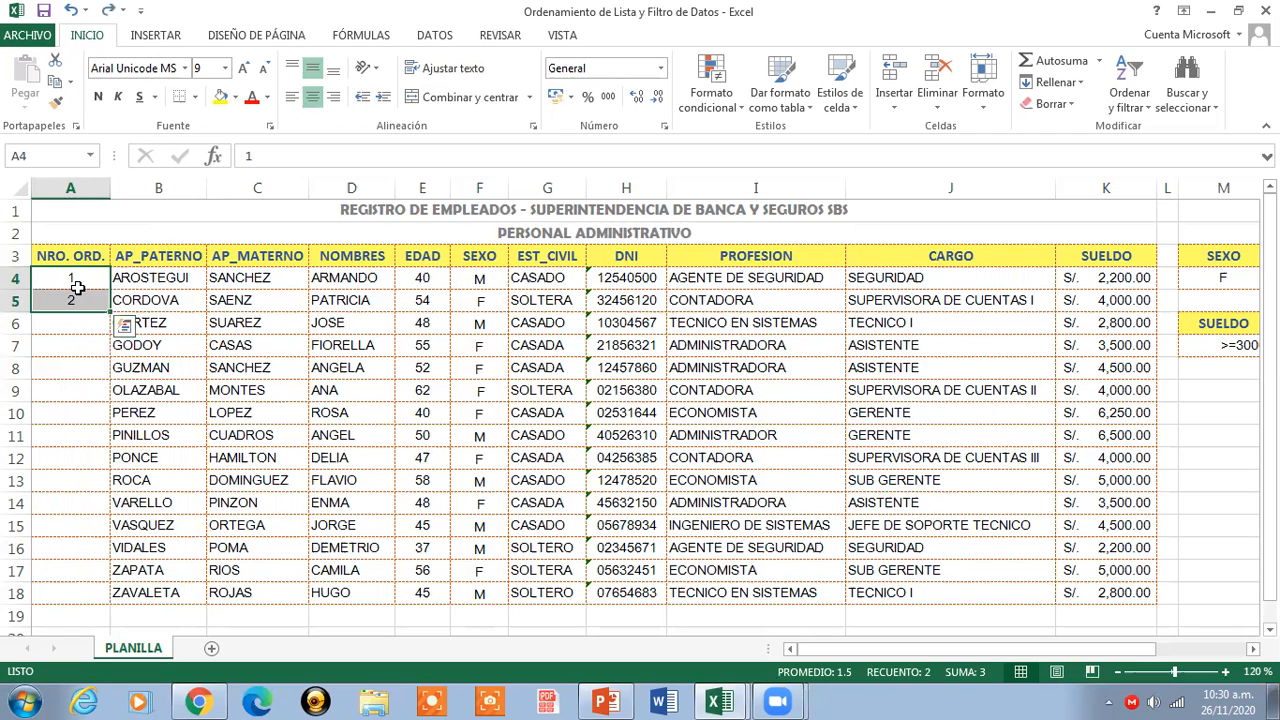
key(ctrl+z)
key(ctrl+z)
key(ctrl+z)
key(ctrl+z)
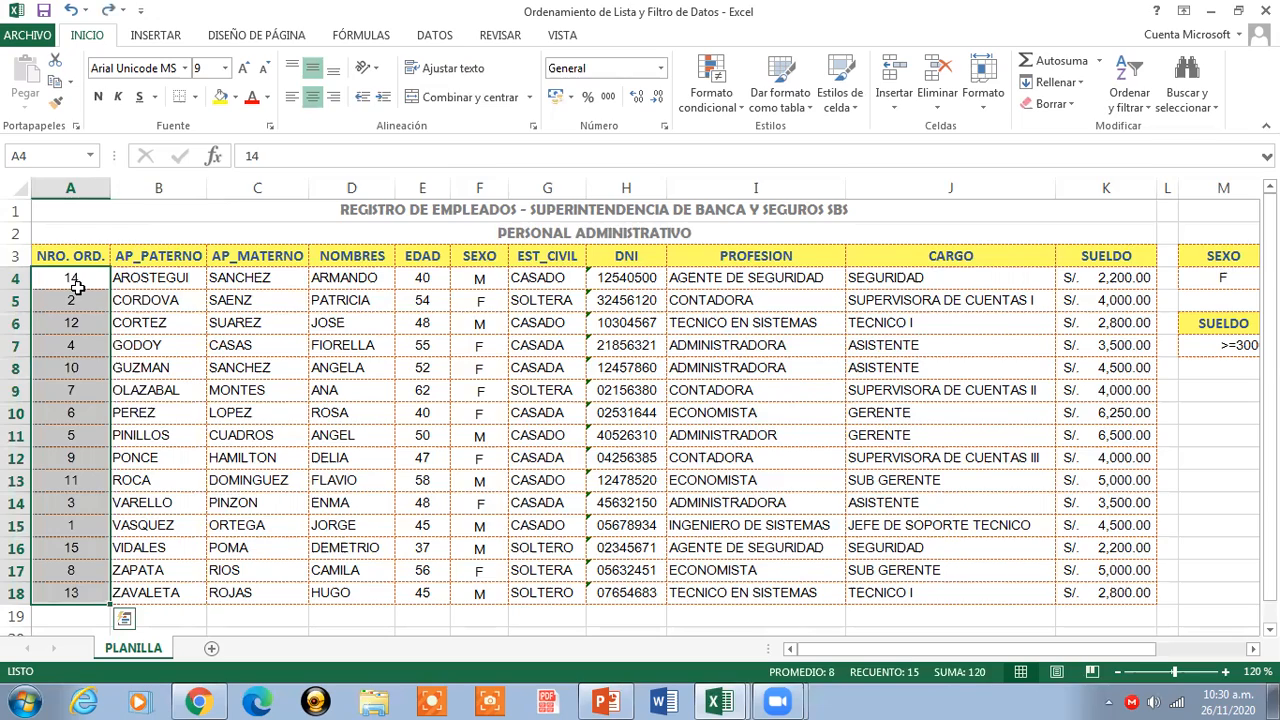
key(ctrl+z)
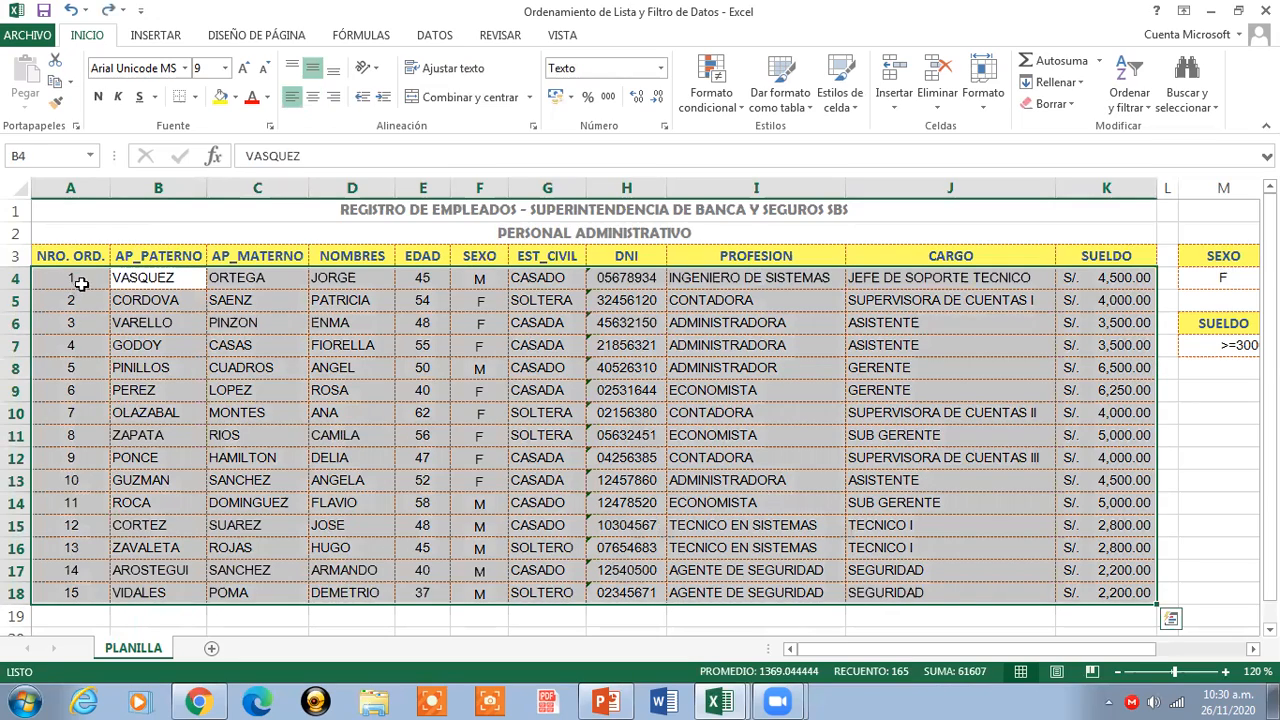
click(68, 257)
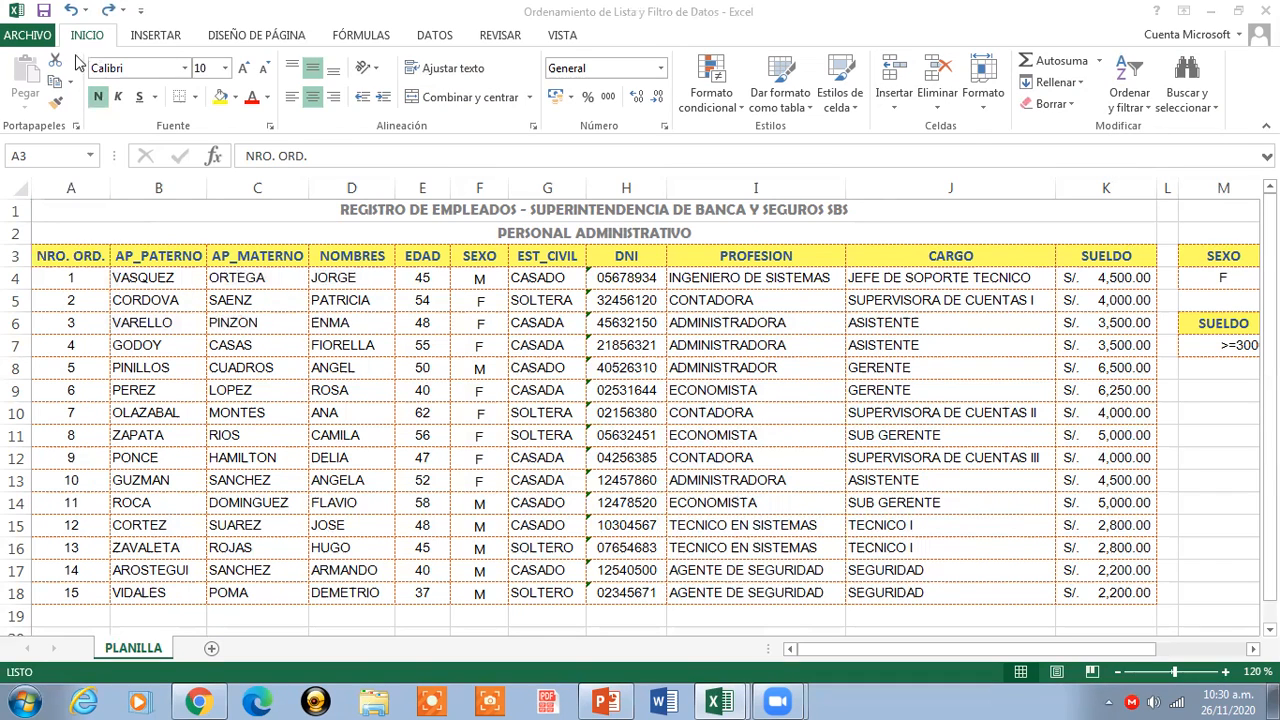
click(1145, 108)
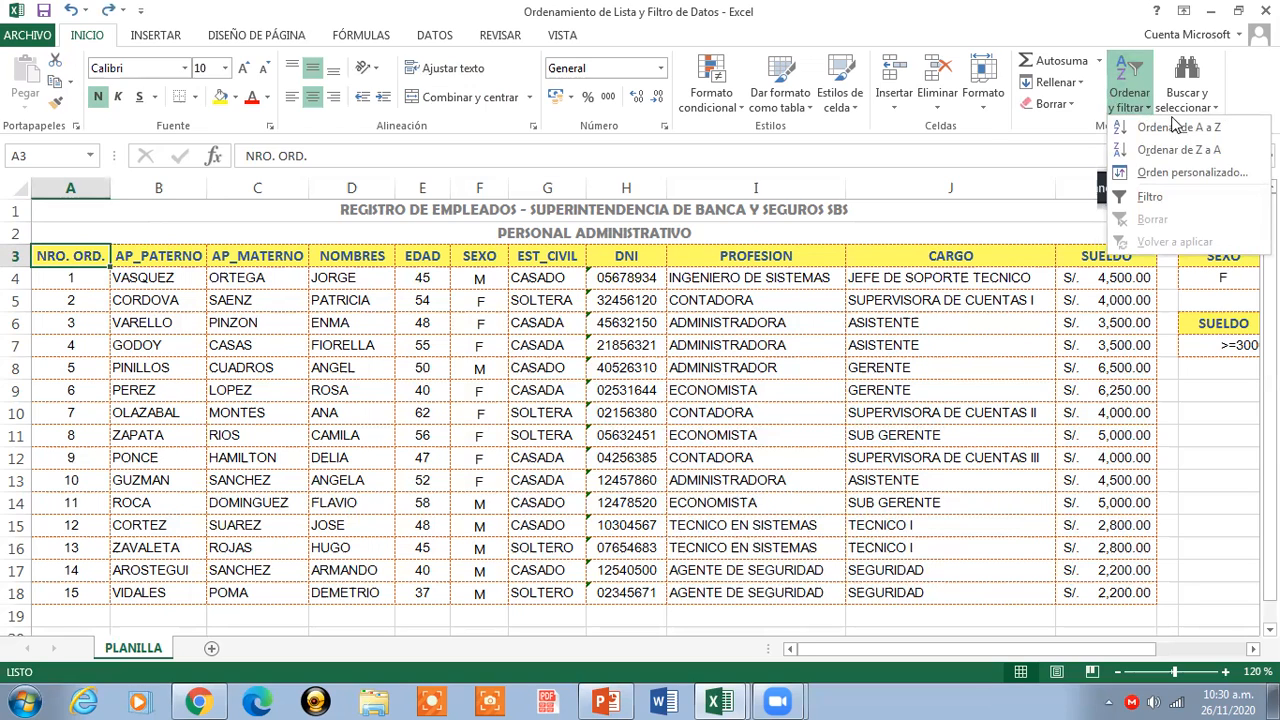
click(1190, 173)
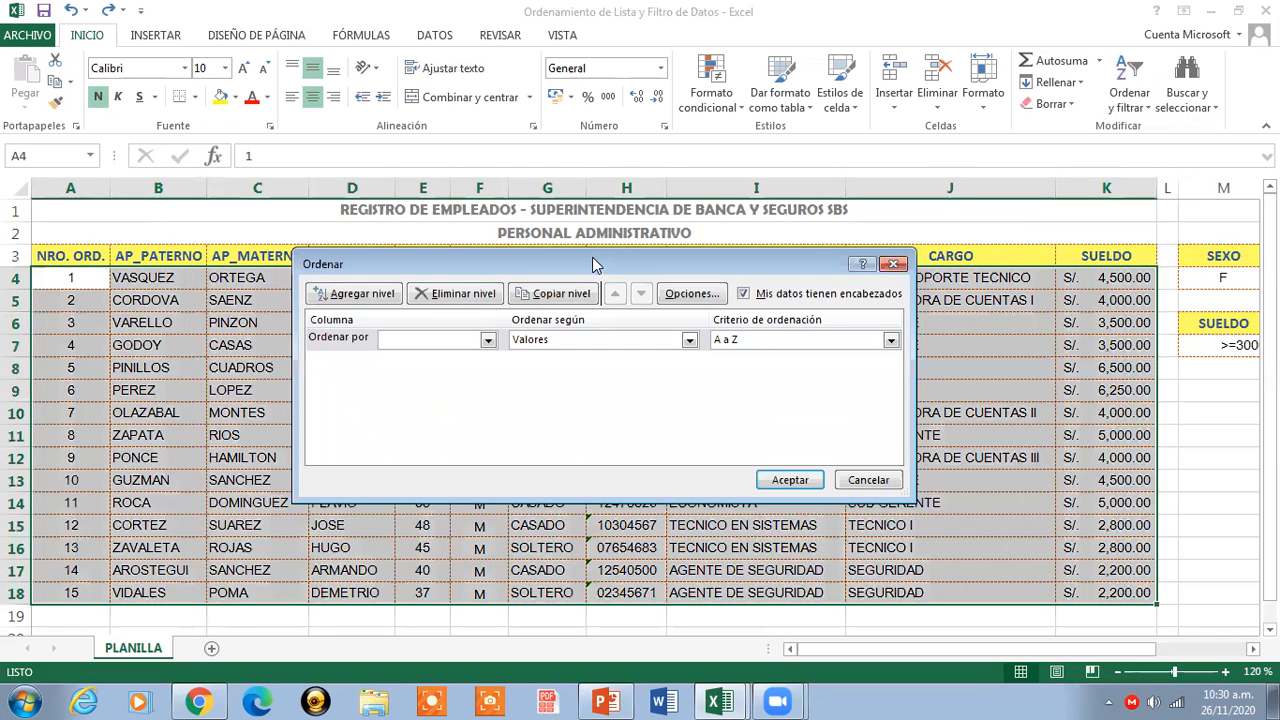
drag(592, 257, 609, 225)
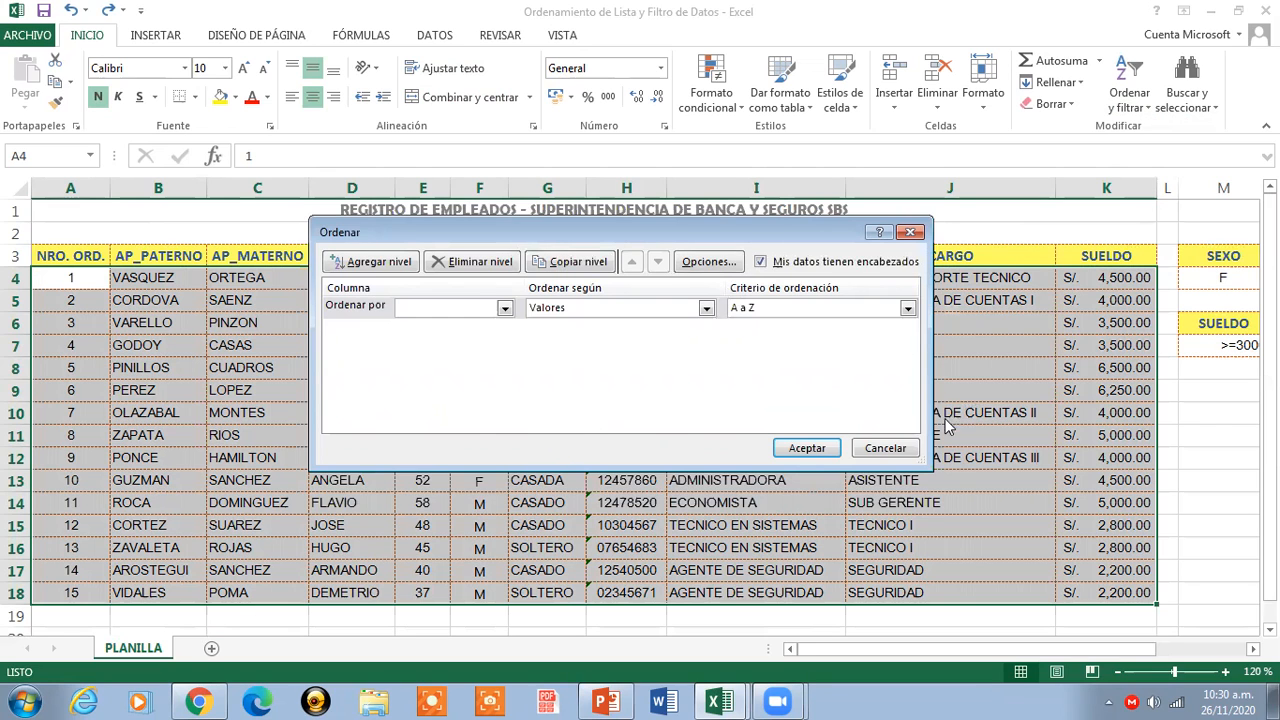
click(886, 449)
- Start a custom sort of the range B3:K18, leaving out the NRO. ORD. column
drag(74, 257, 900, 257)
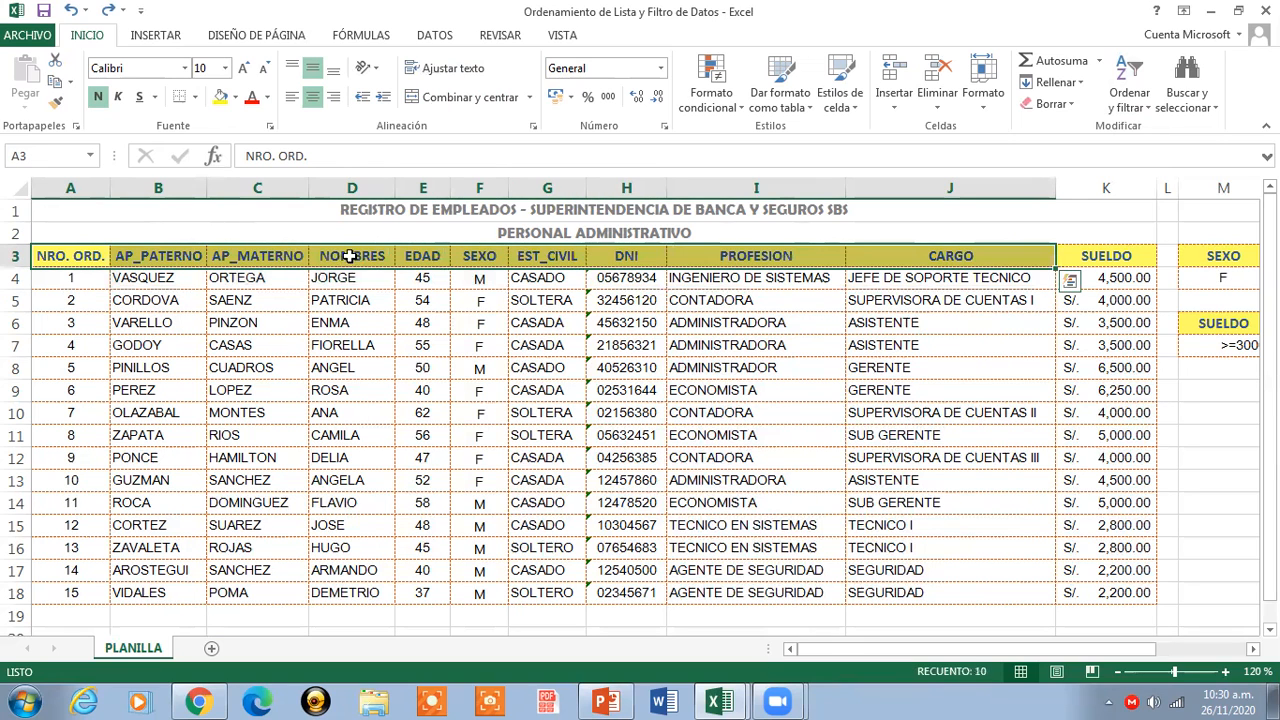
click(118, 257)
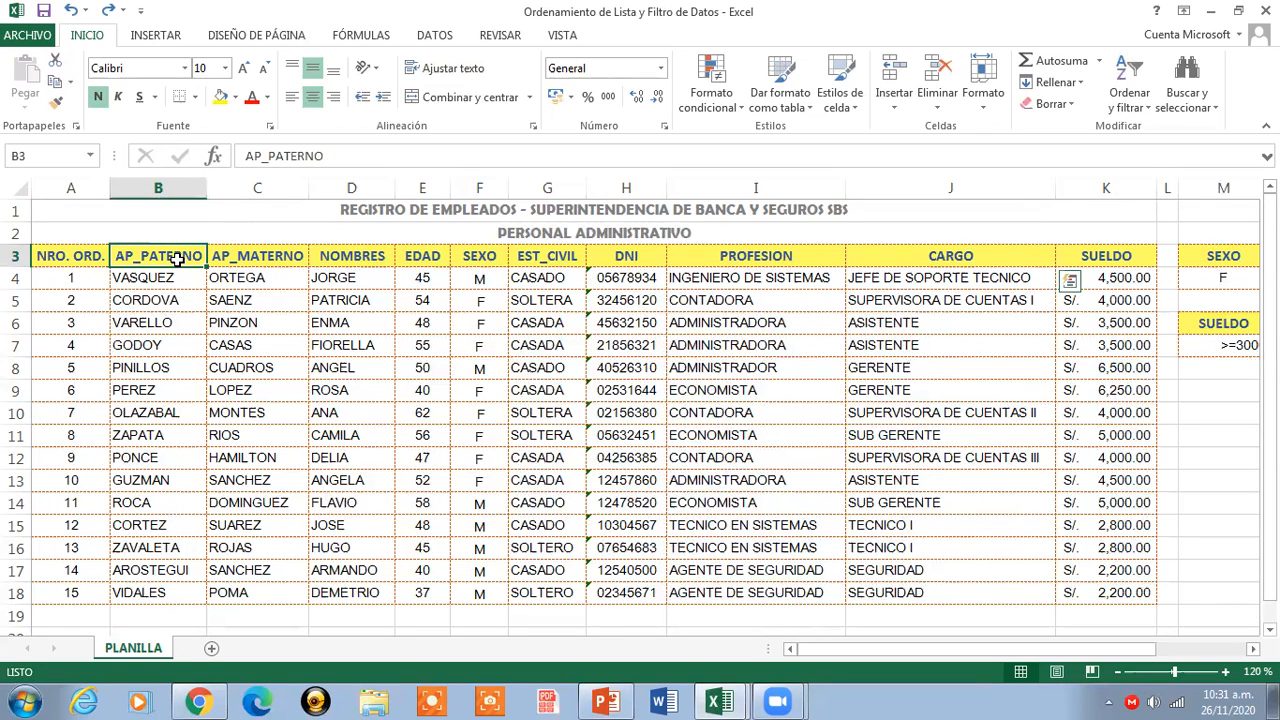
drag(176, 258, 1080, 588)
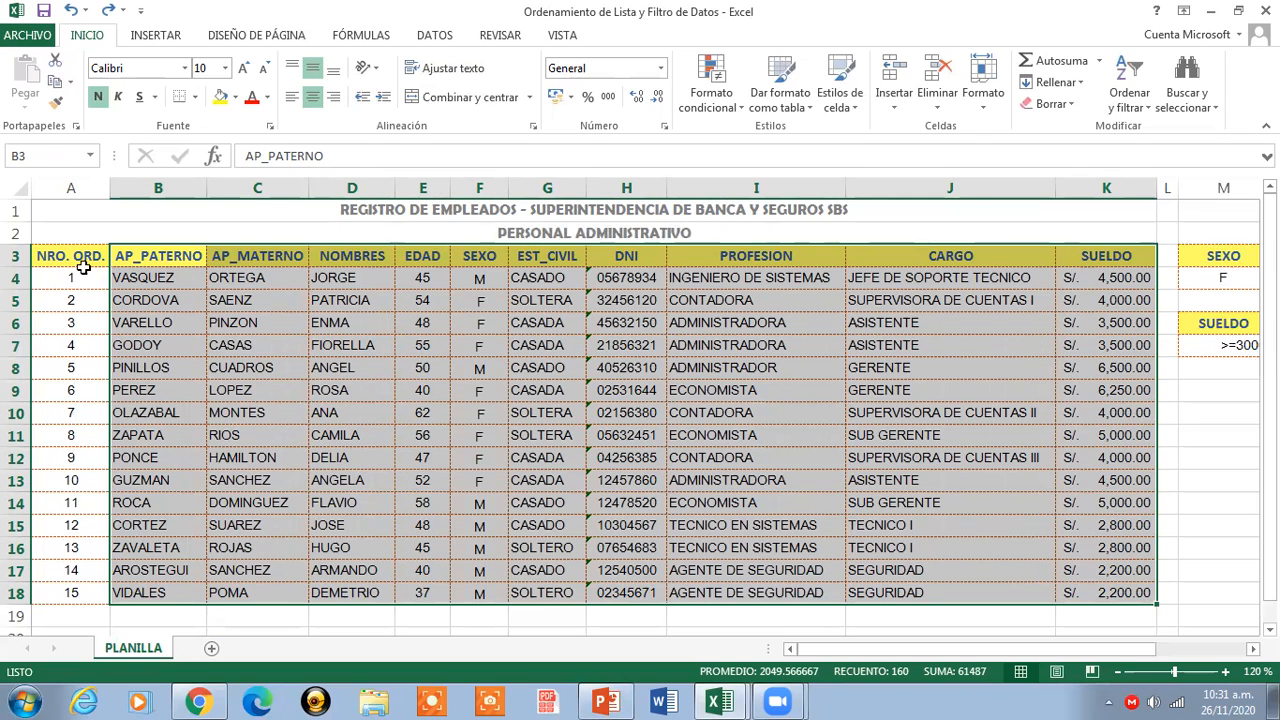
click(1148, 112)
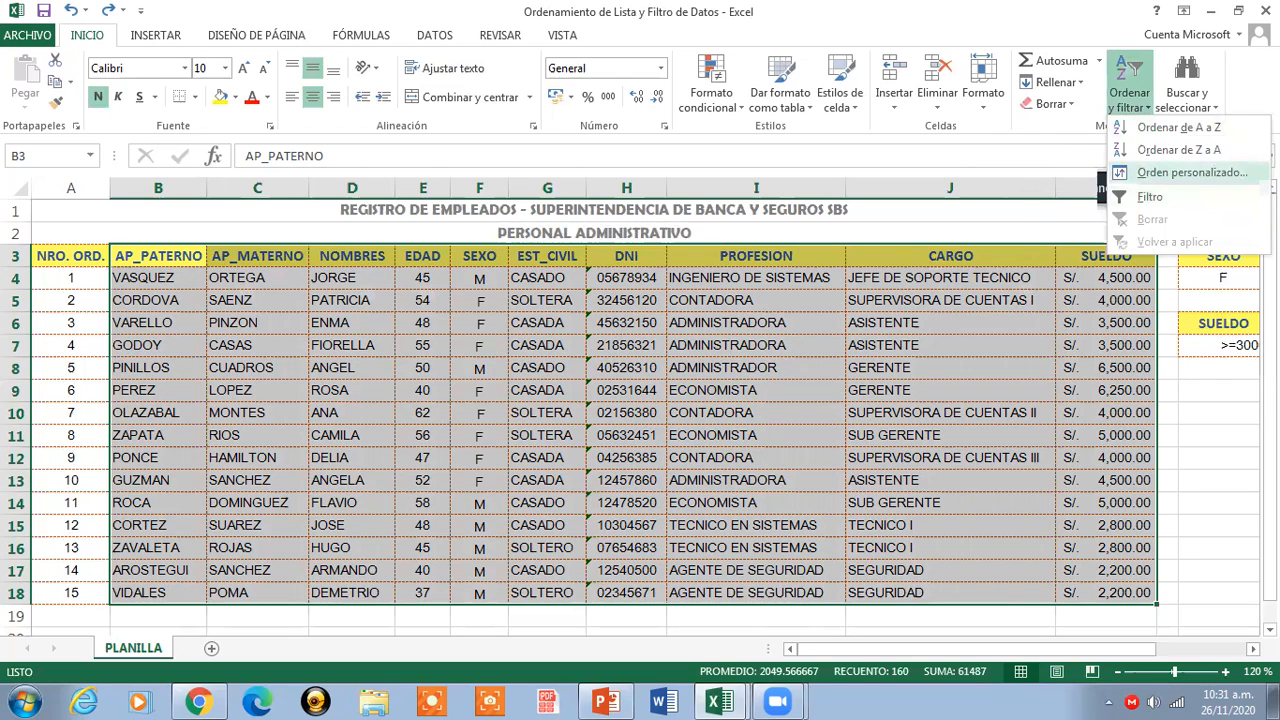
click(1237, 174)
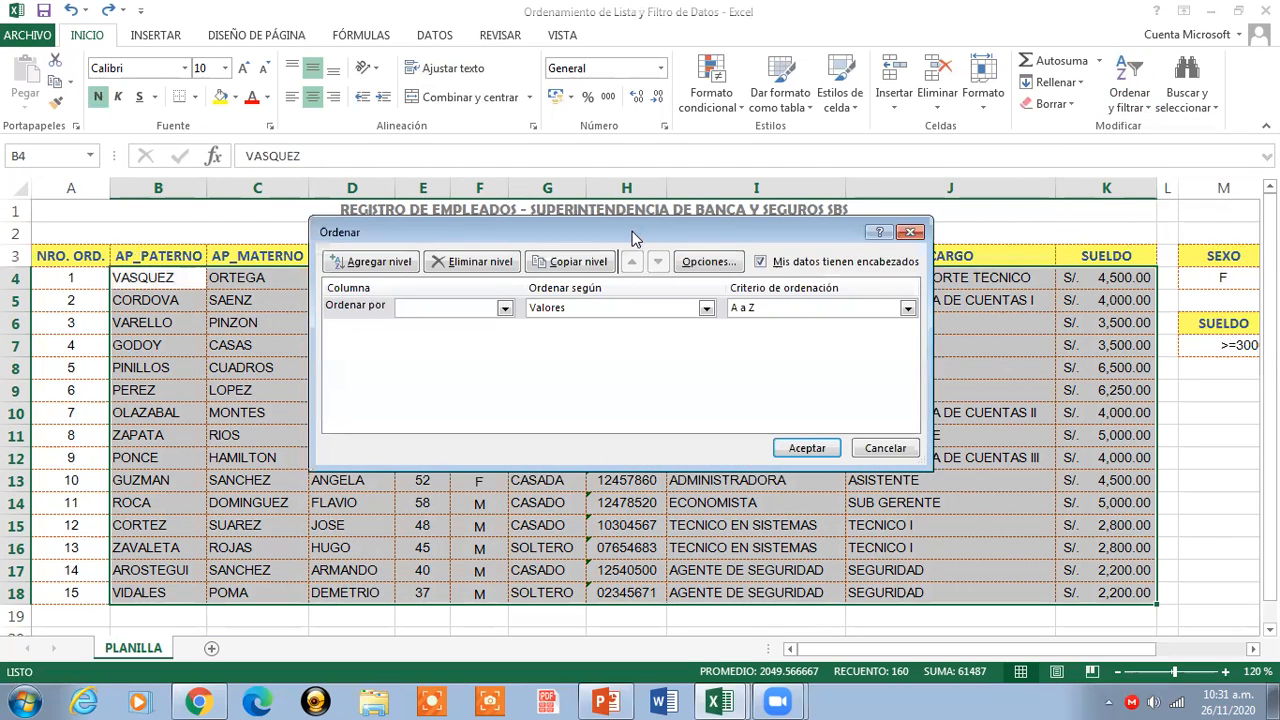
drag(632, 231, 632, 263)
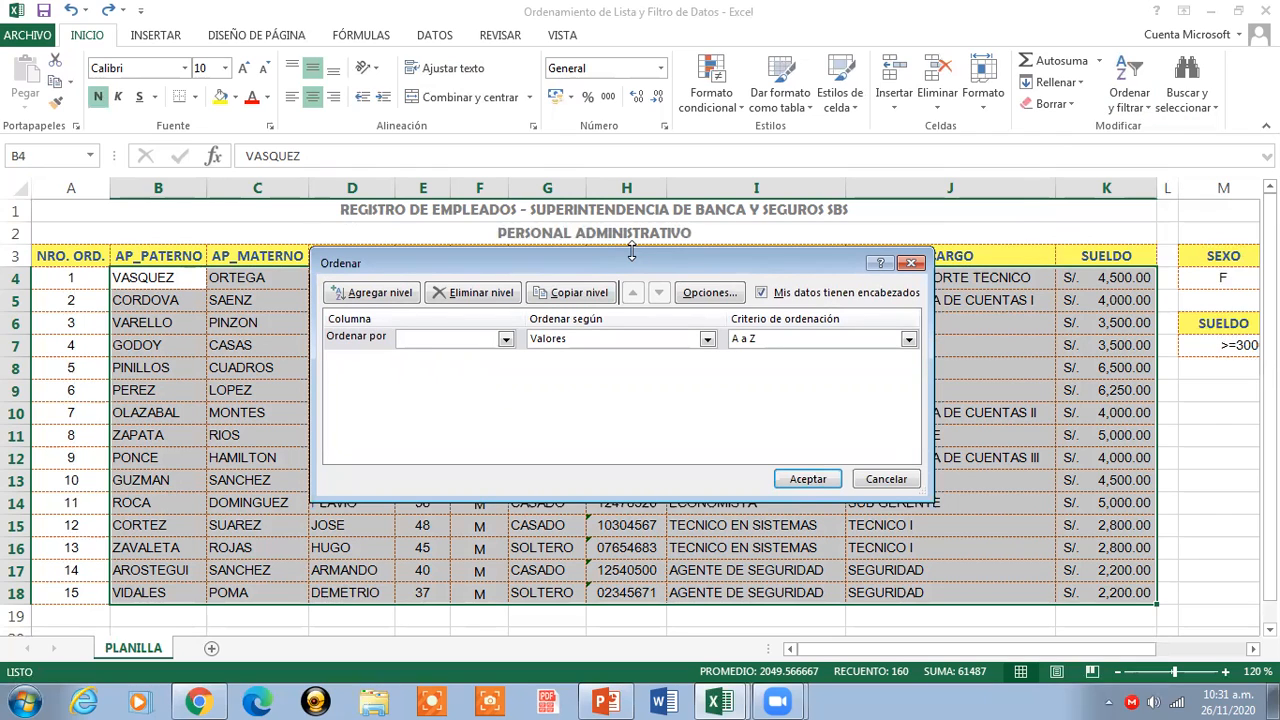
- Sort the records by AP_PATERNO according to cell values, in A to Z order, and apply the custom sort
click(506, 340)
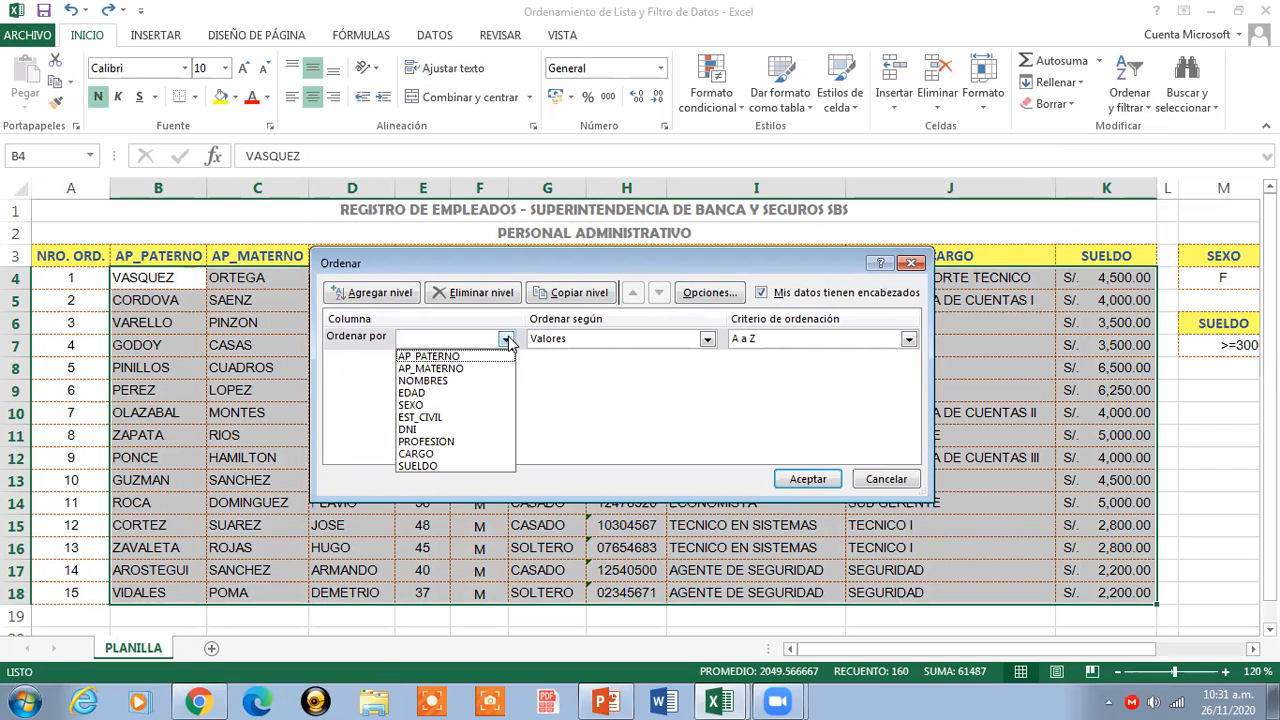
click(496, 357)
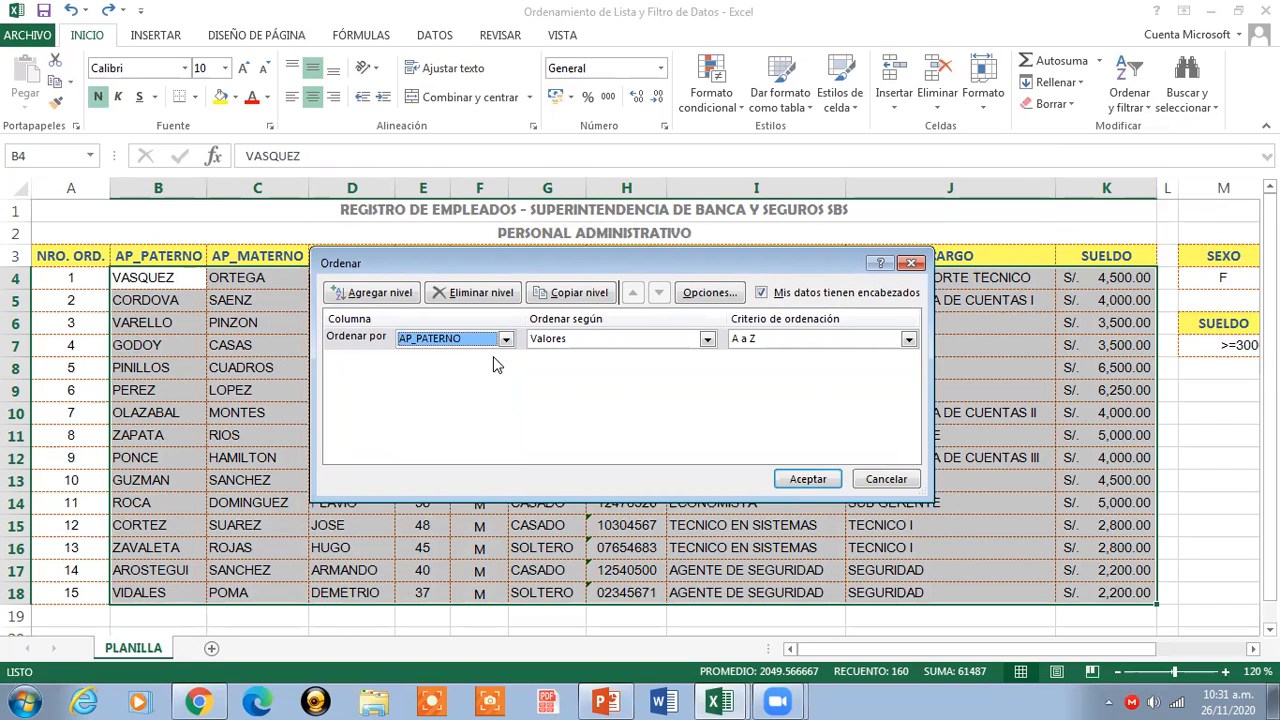
click(707, 341)
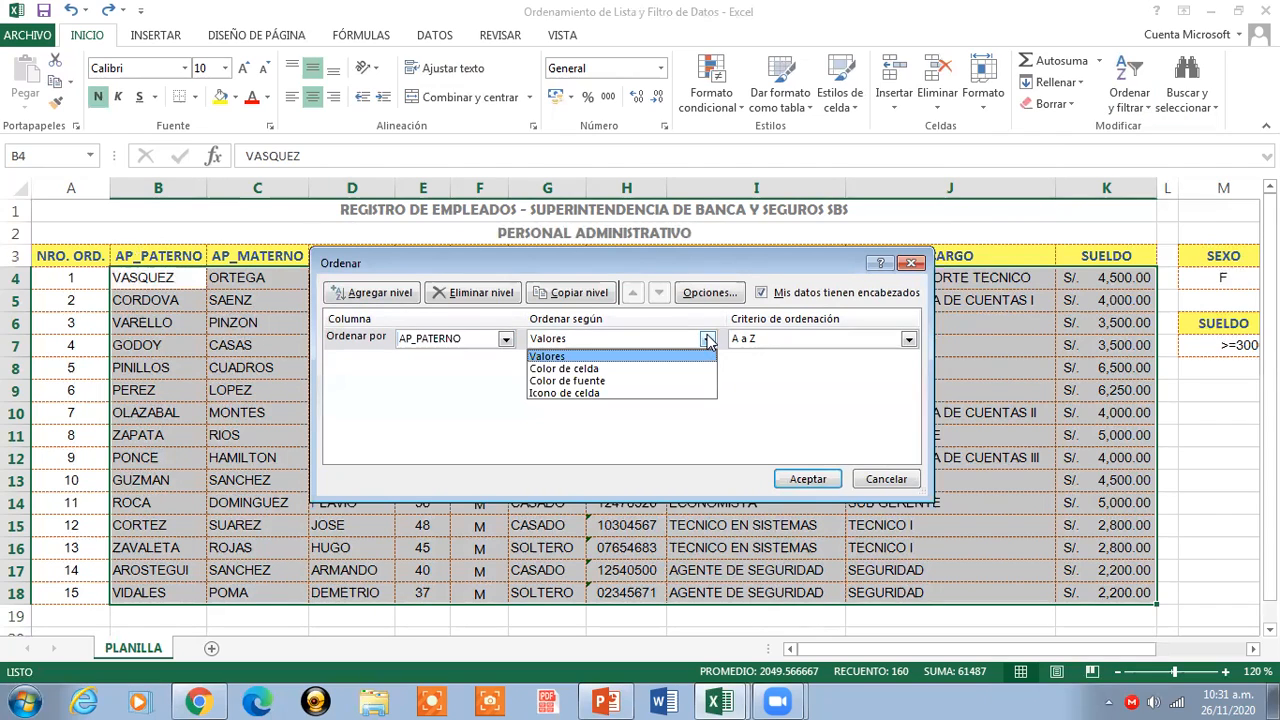
click(707, 341)
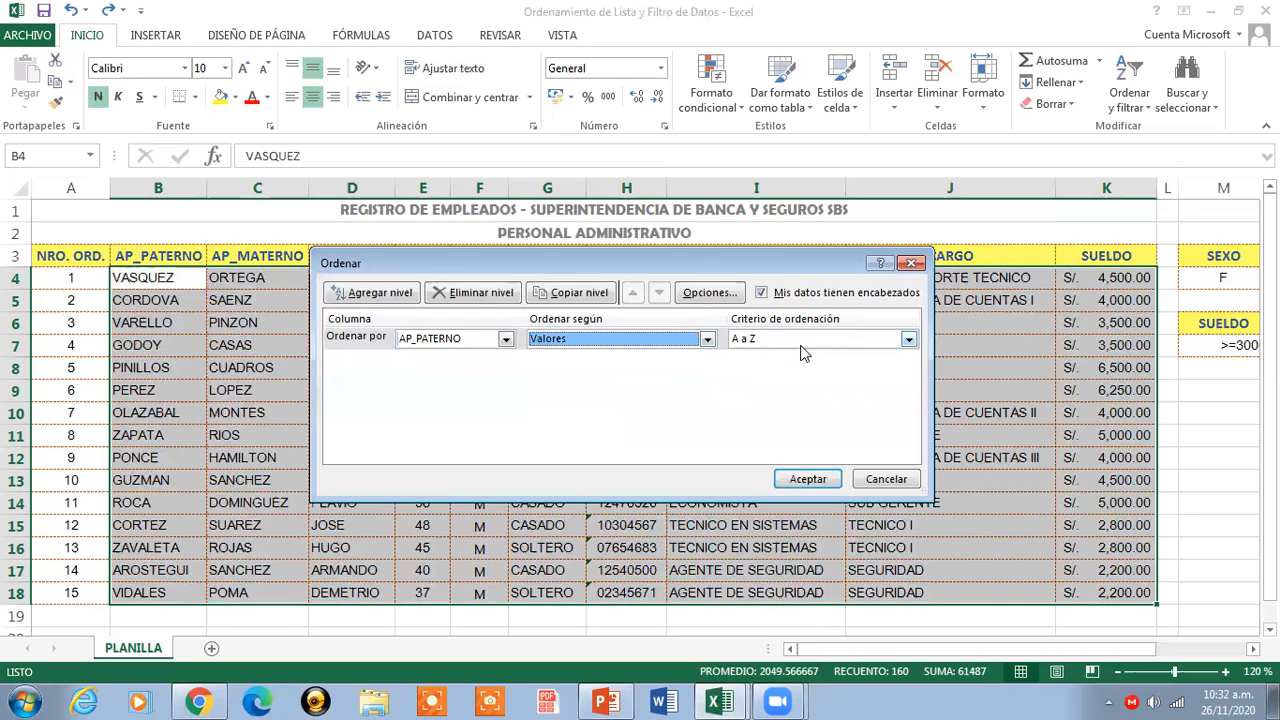
click(908, 341)
click(897, 355)
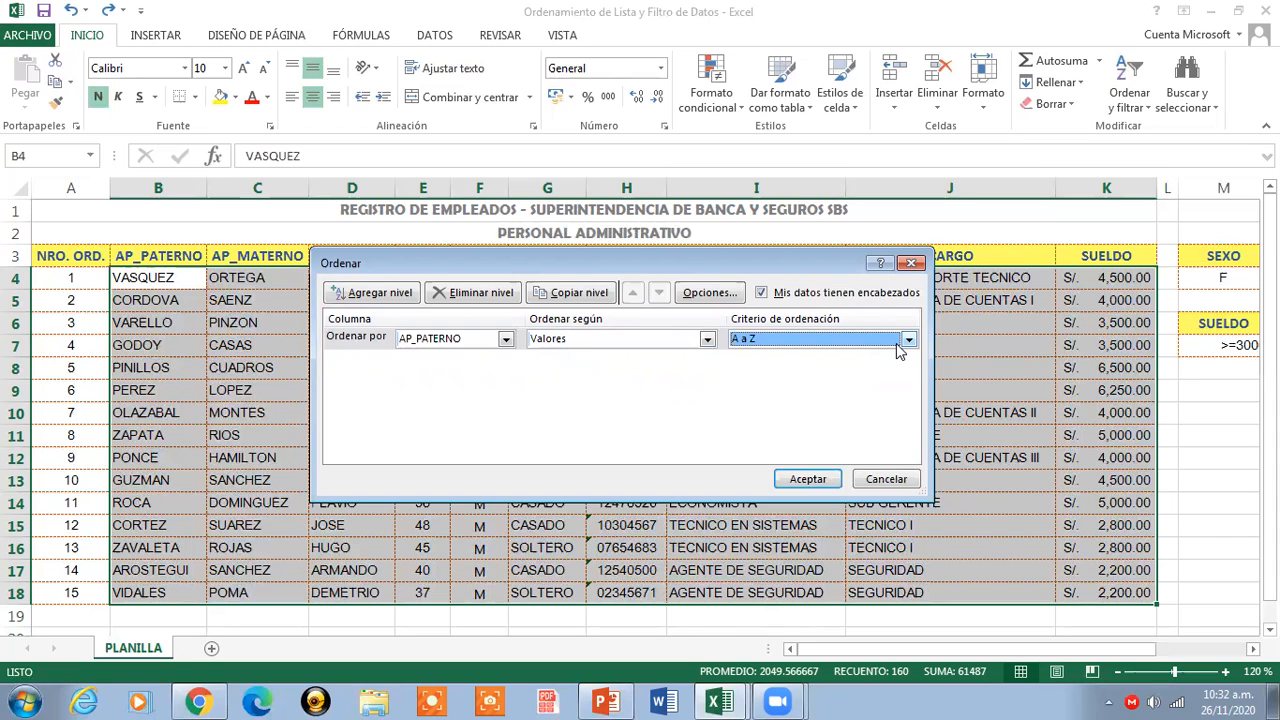
click(818, 481)
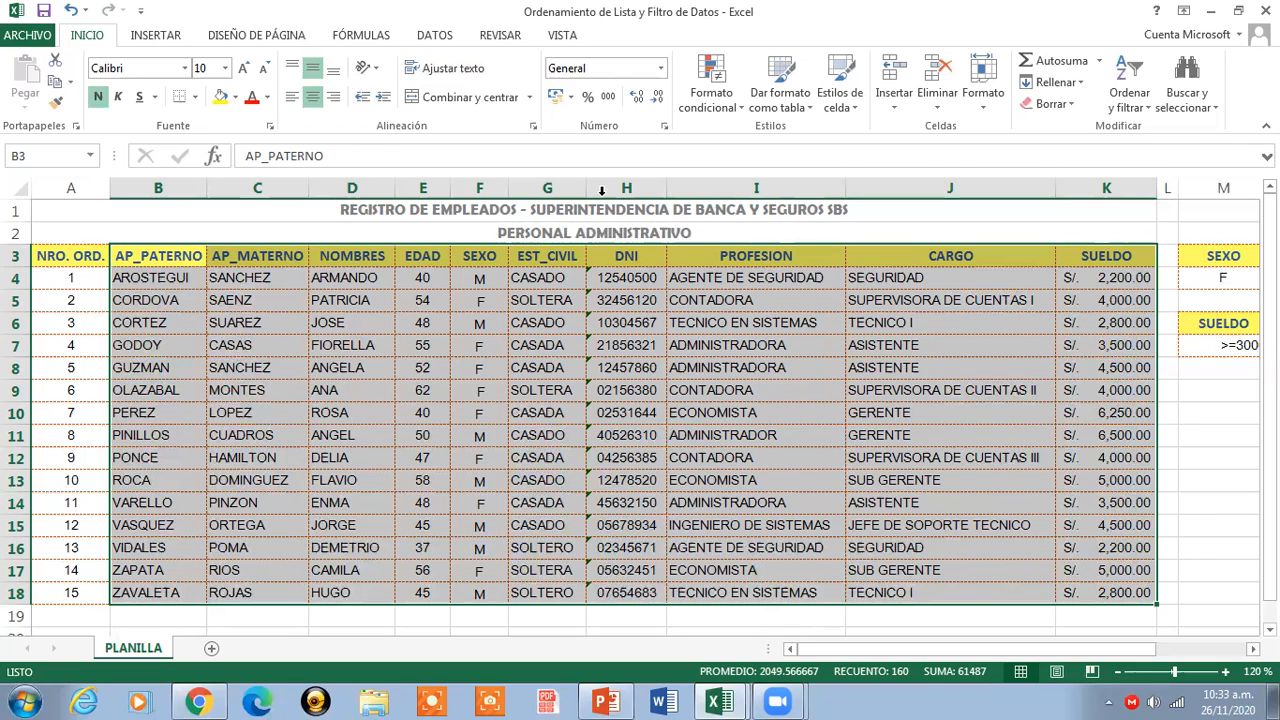
click(86, 260)
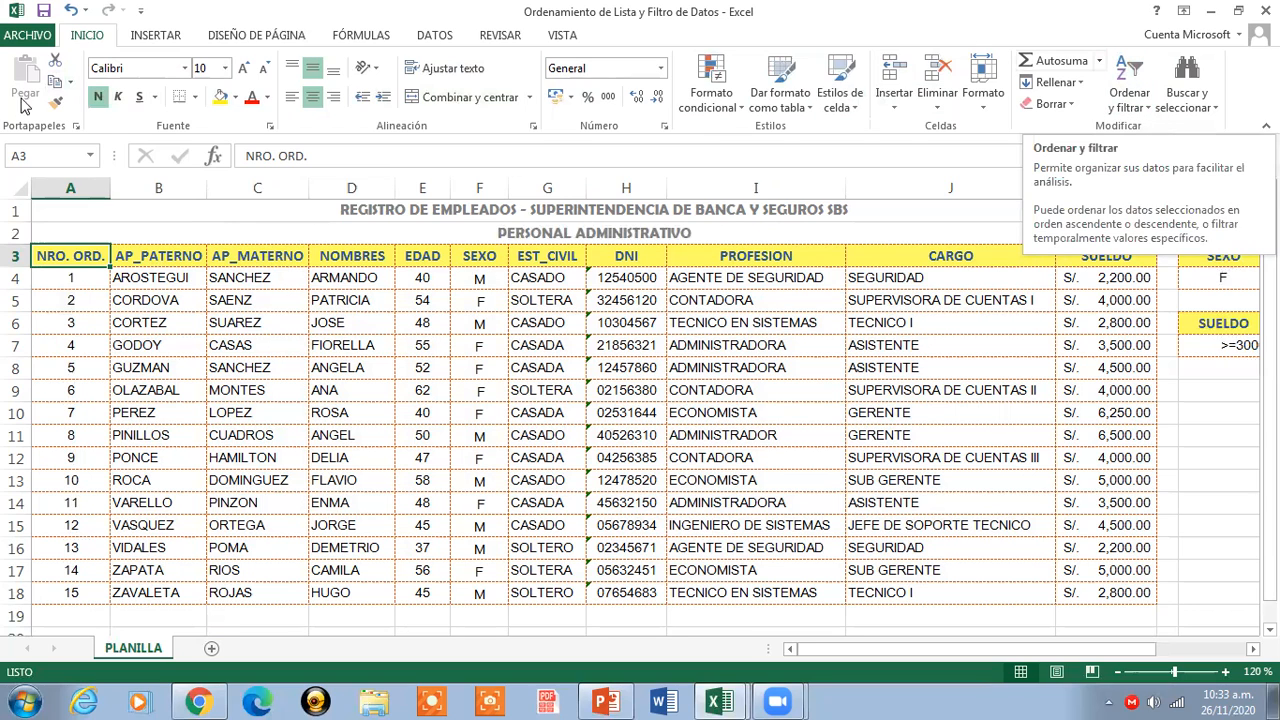
right_click(96, 259)
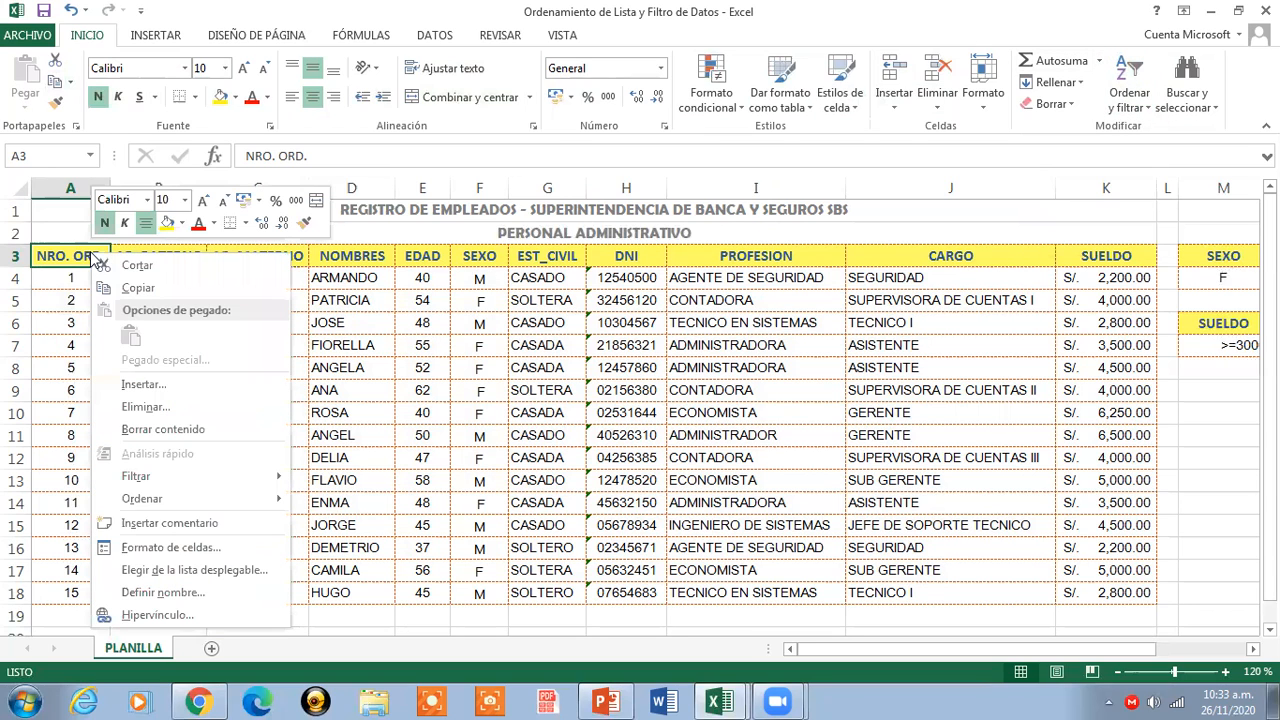
mouse_move(176, 476)
click(390, 258)
drag(63, 252, 1095, 256)
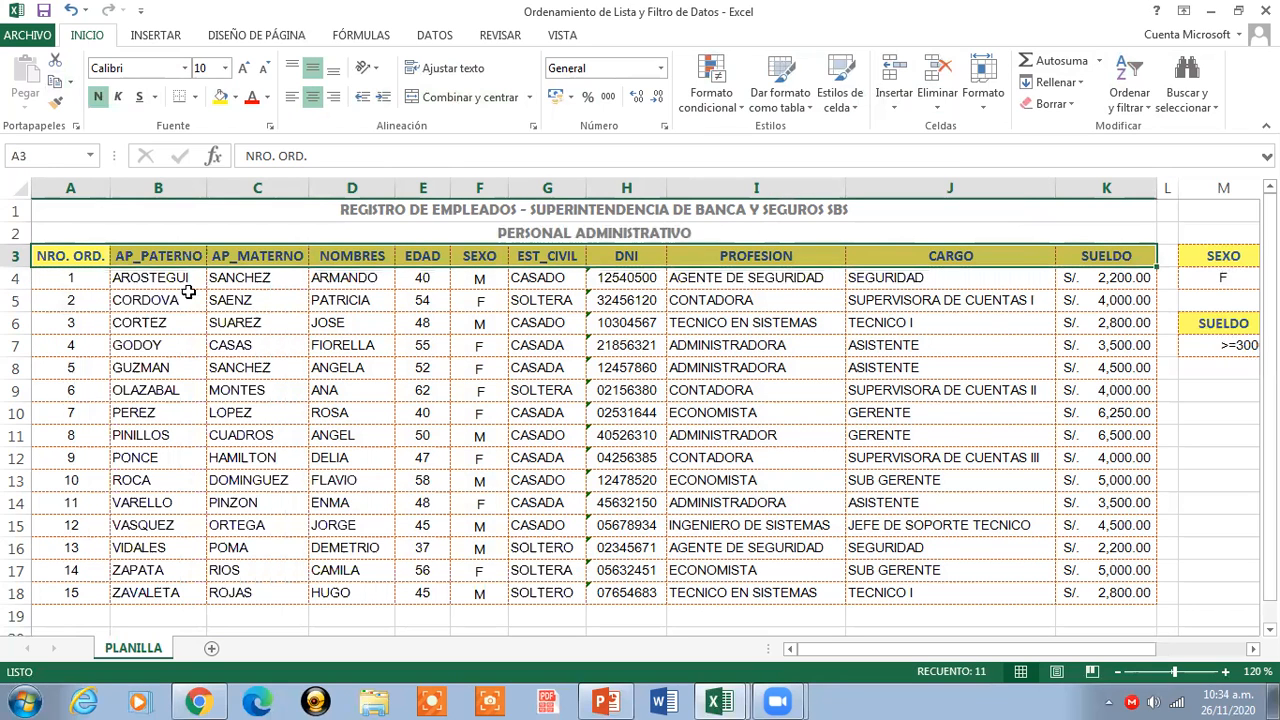
right_click(66, 258)
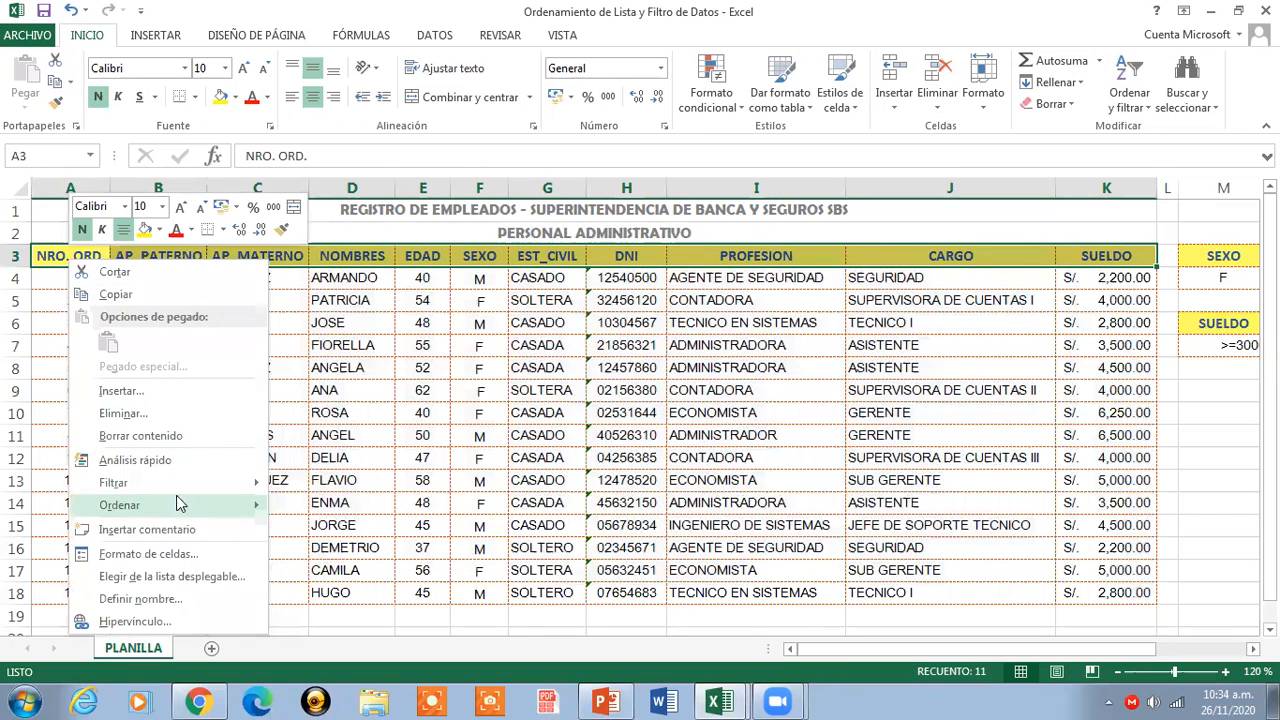
mouse_move(183, 488)
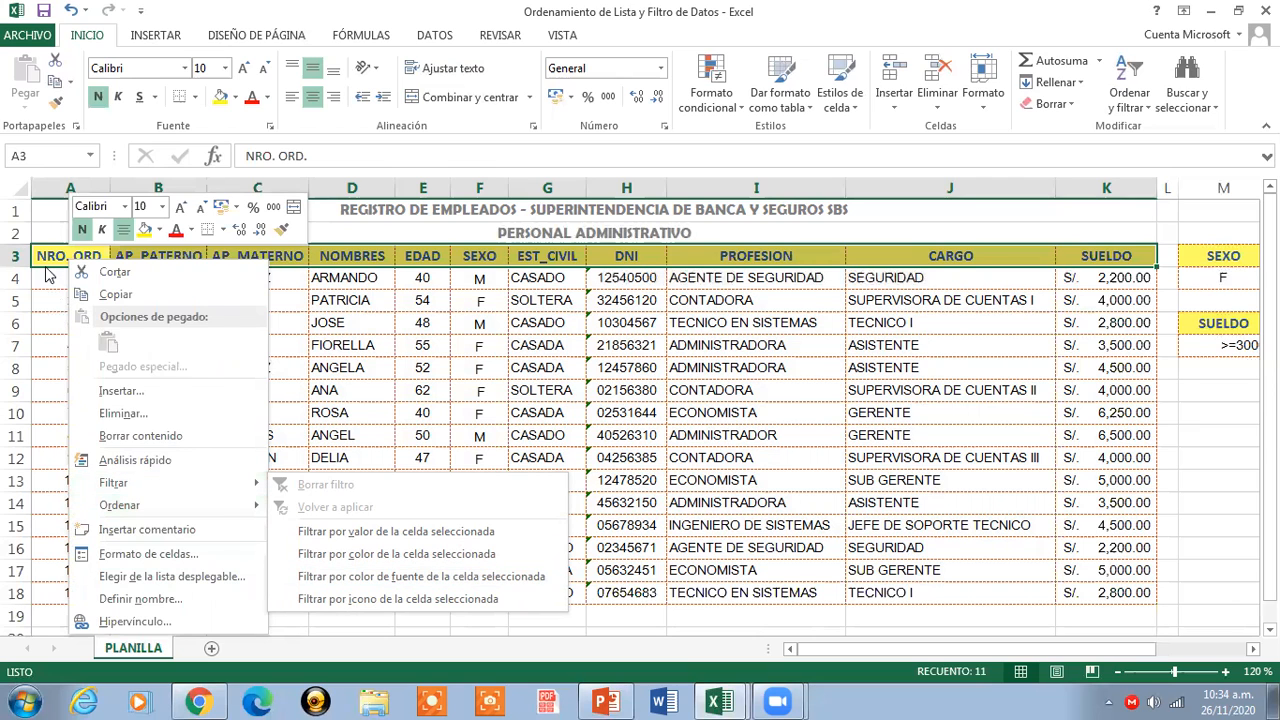
key(Escape)
key(Escape)
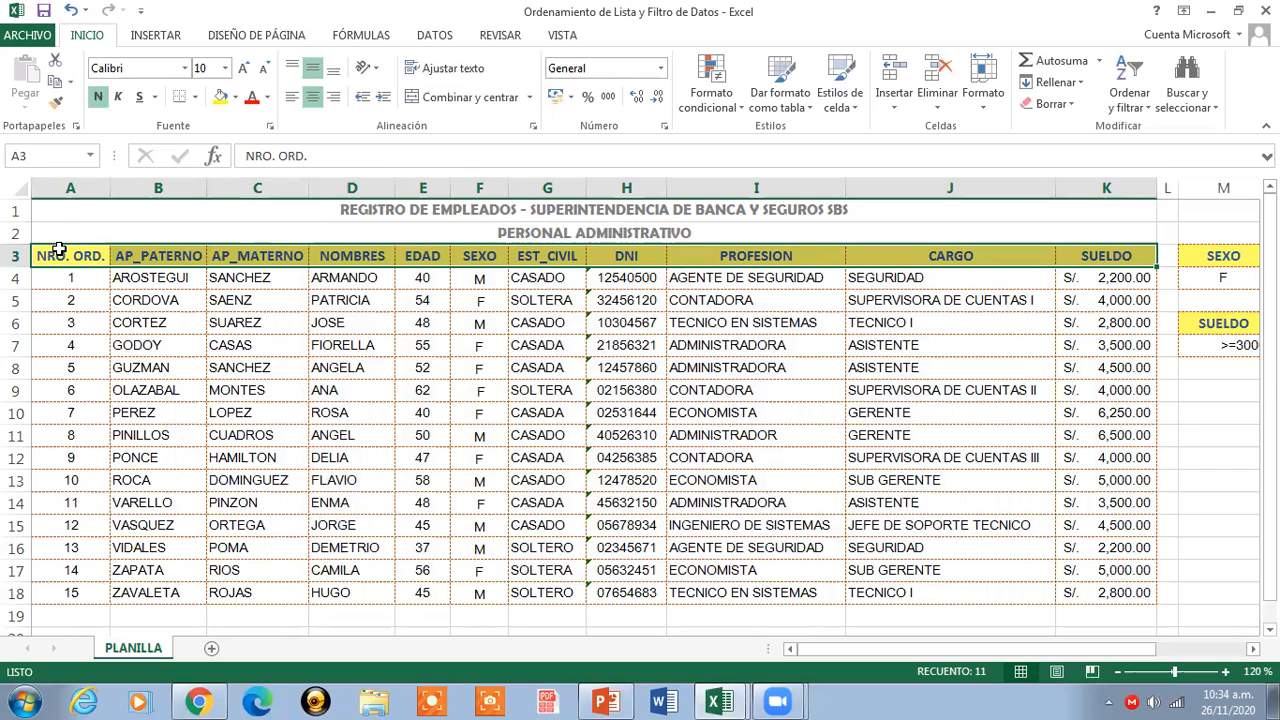
- Turn on filtering for the header row A3:K3 of the employee register
drag(54, 249, 1082, 257)
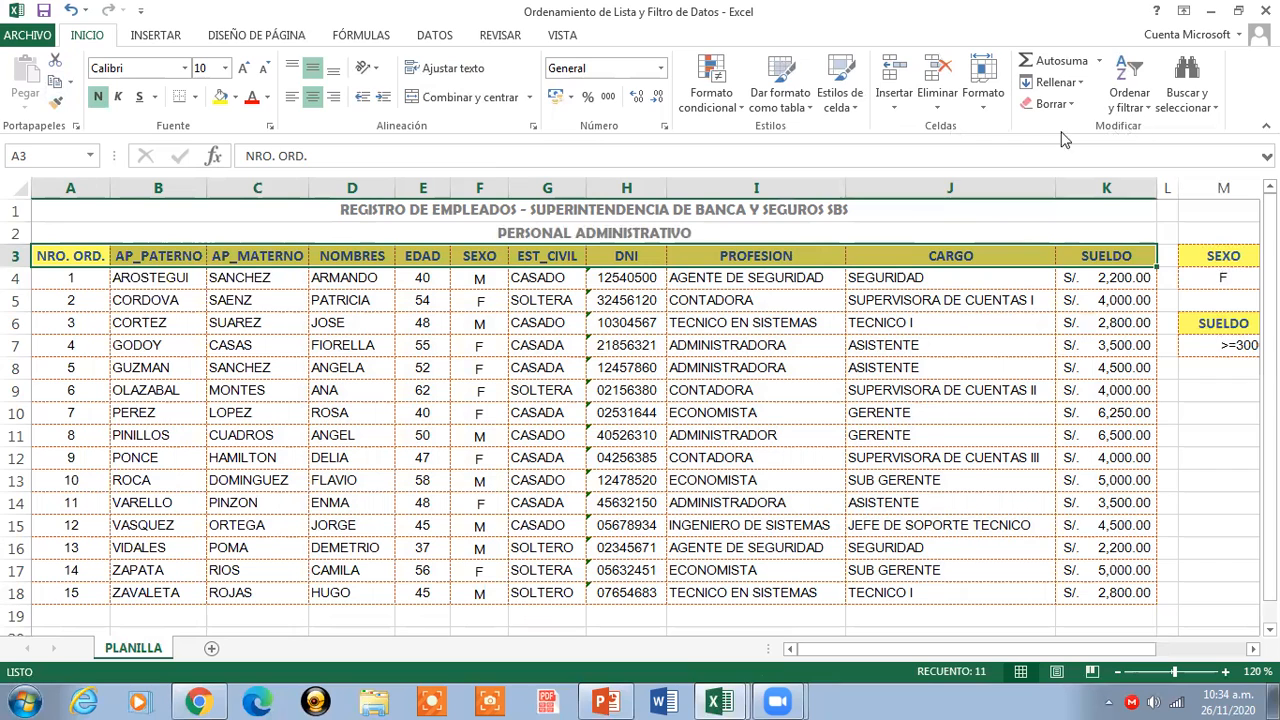
click(1146, 108)
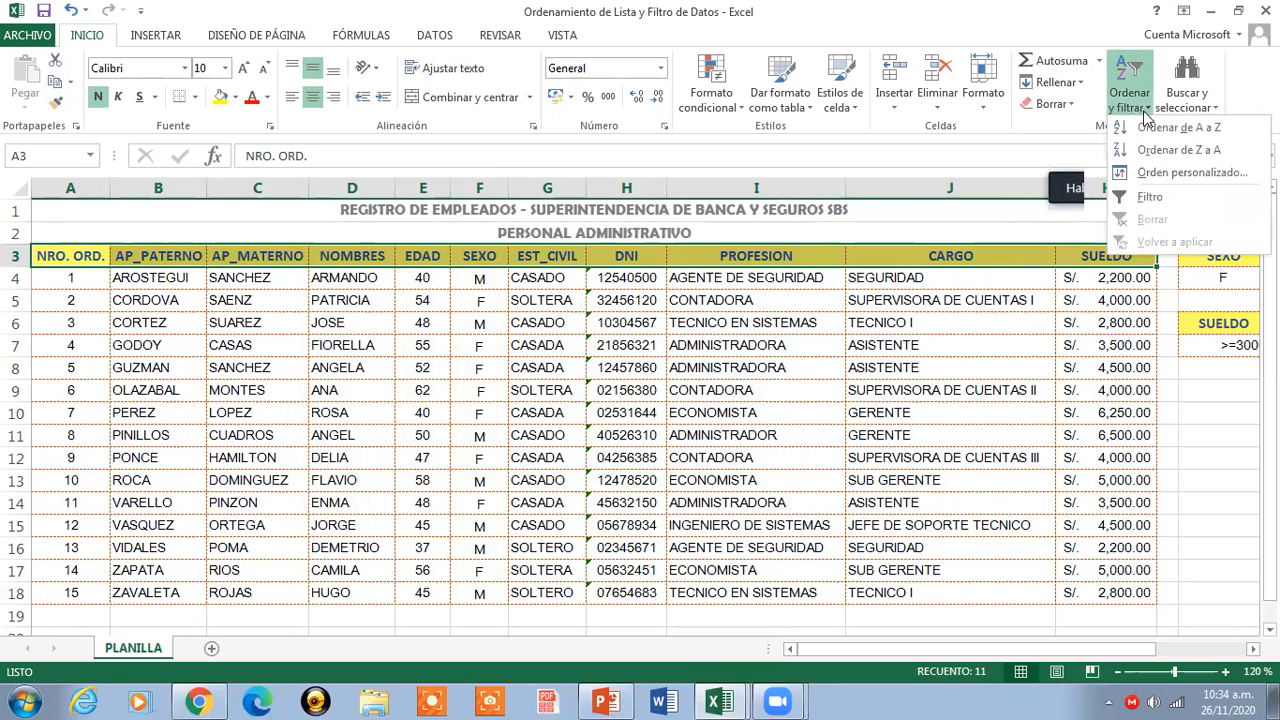
click(1149, 199)
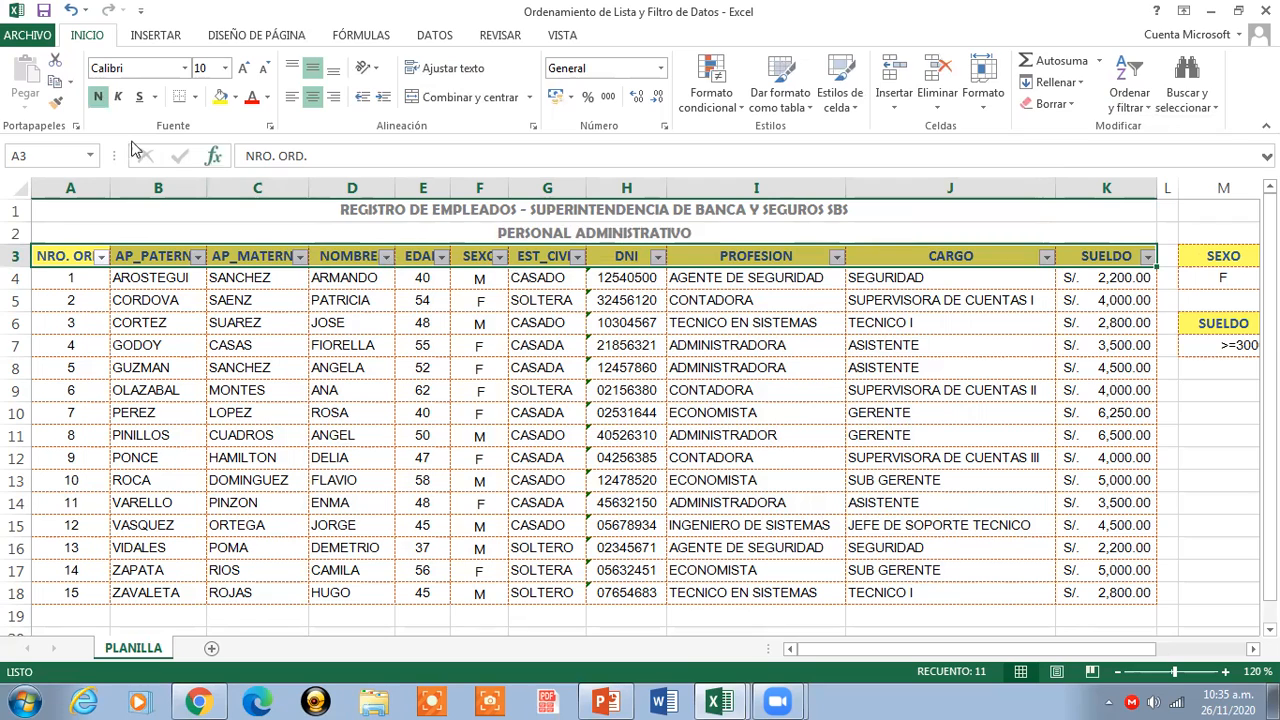
- Filter the SEXO column to show only the F records
click(501, 258)
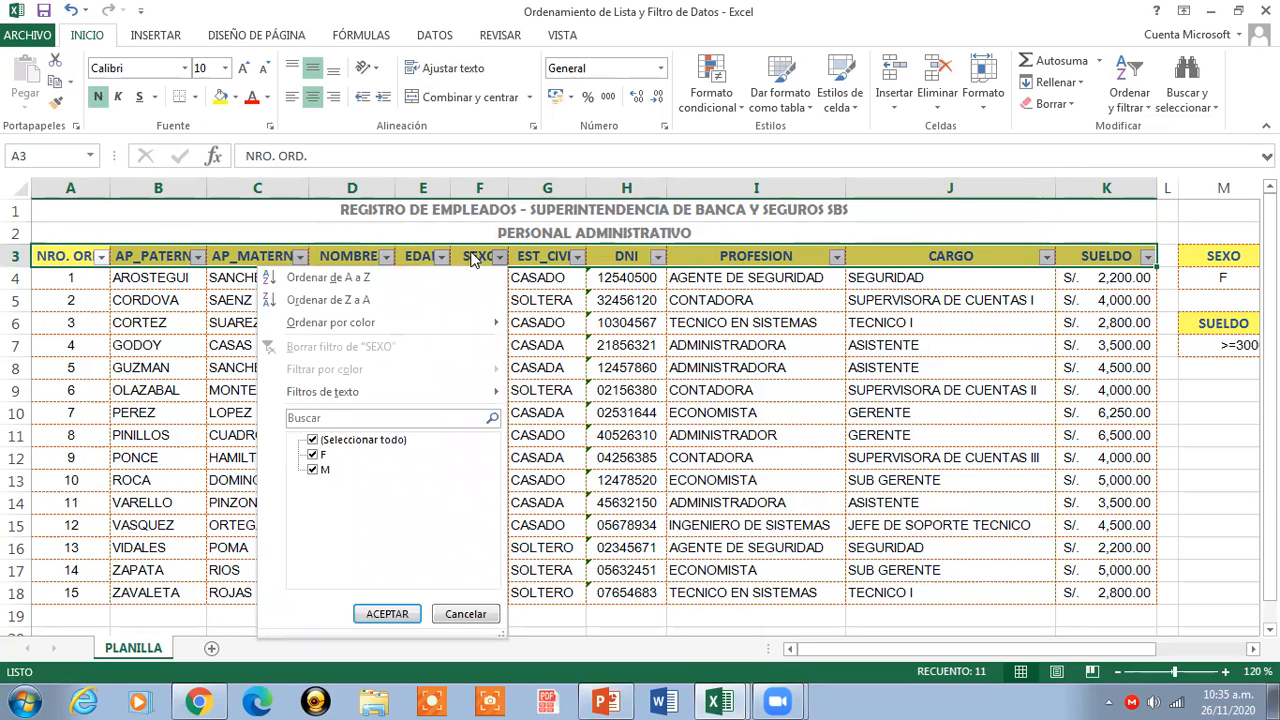
click(313, 441)
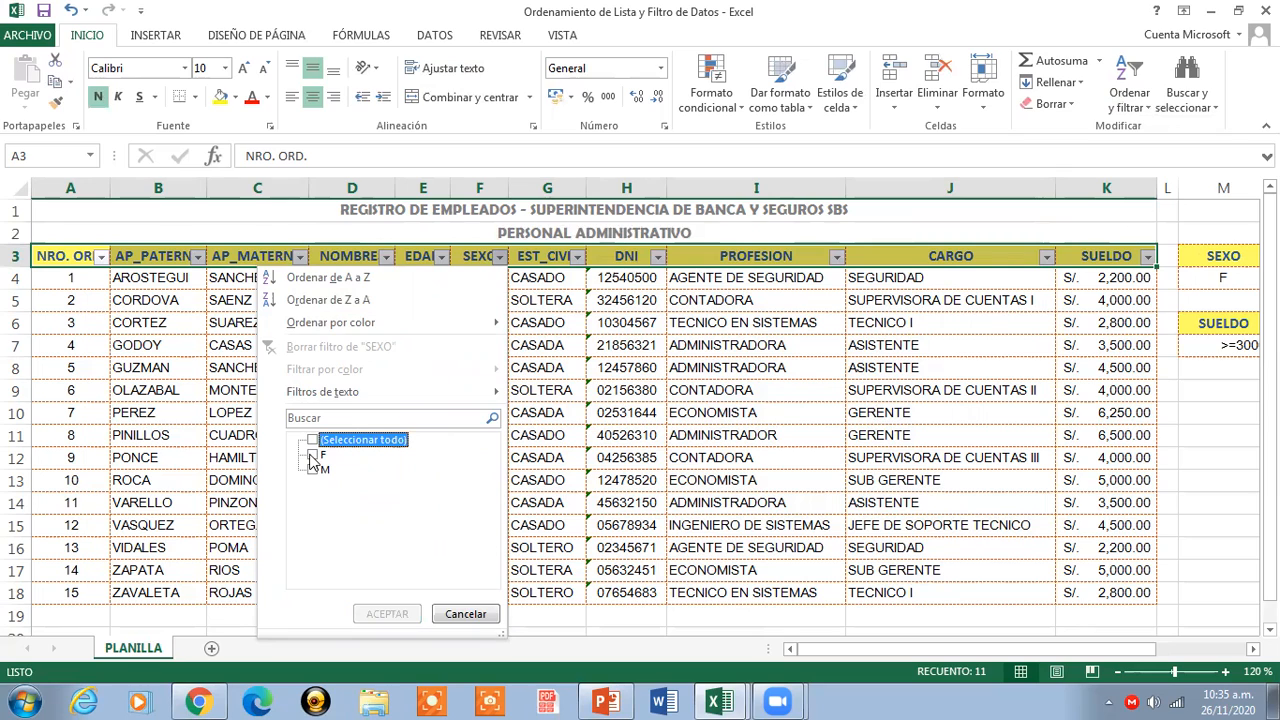
click(312, 456)
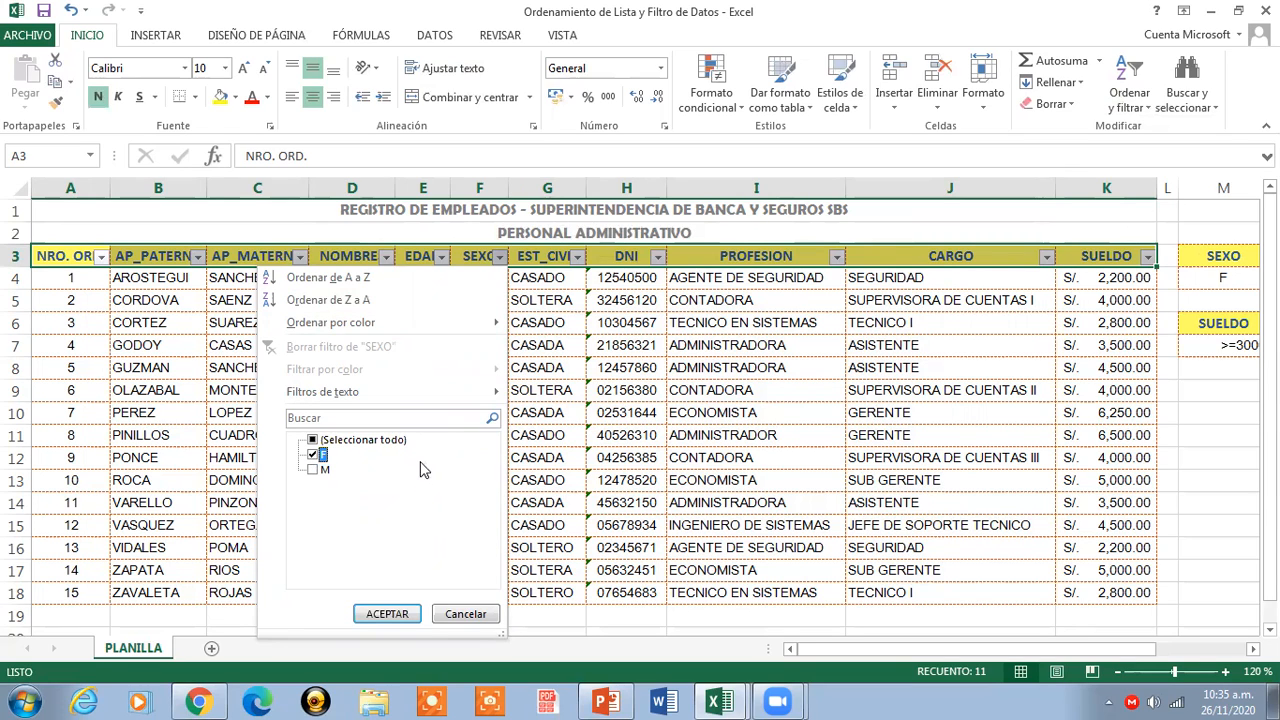
click(388, 616)
click(388, 616)
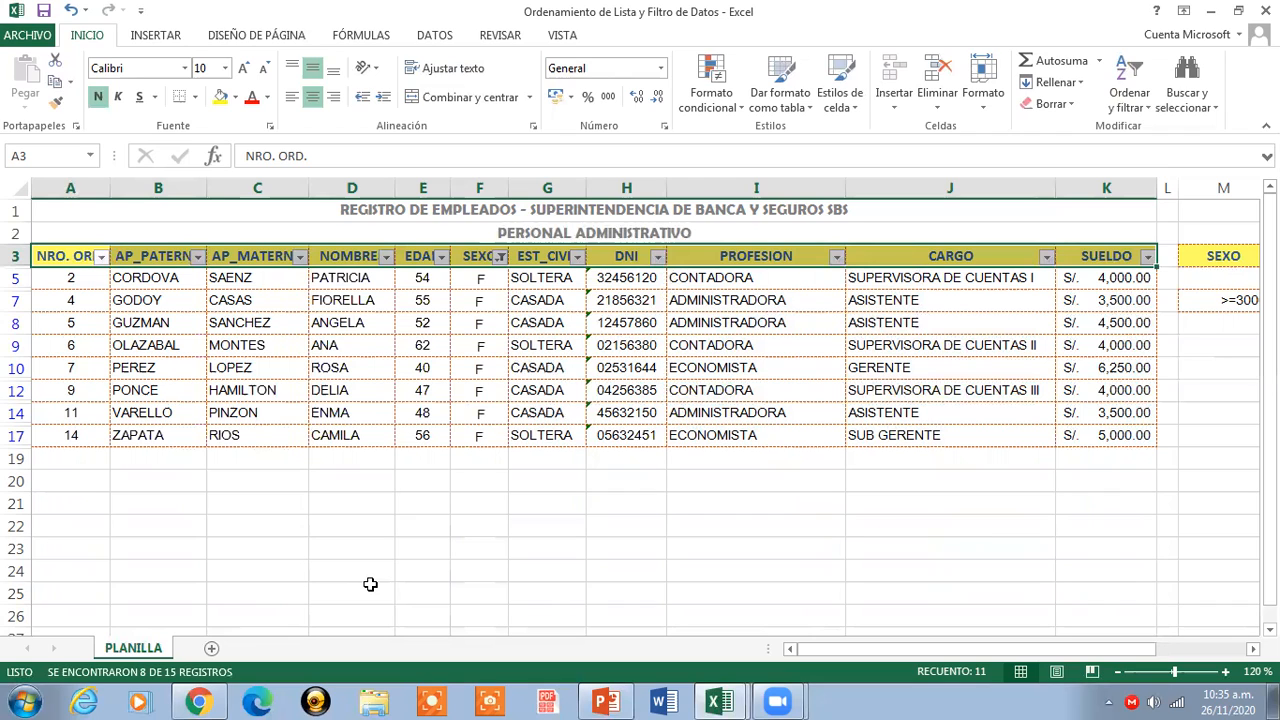
- Reset the SEXO filter to include all values
click(500, 258)
click(313, 440)
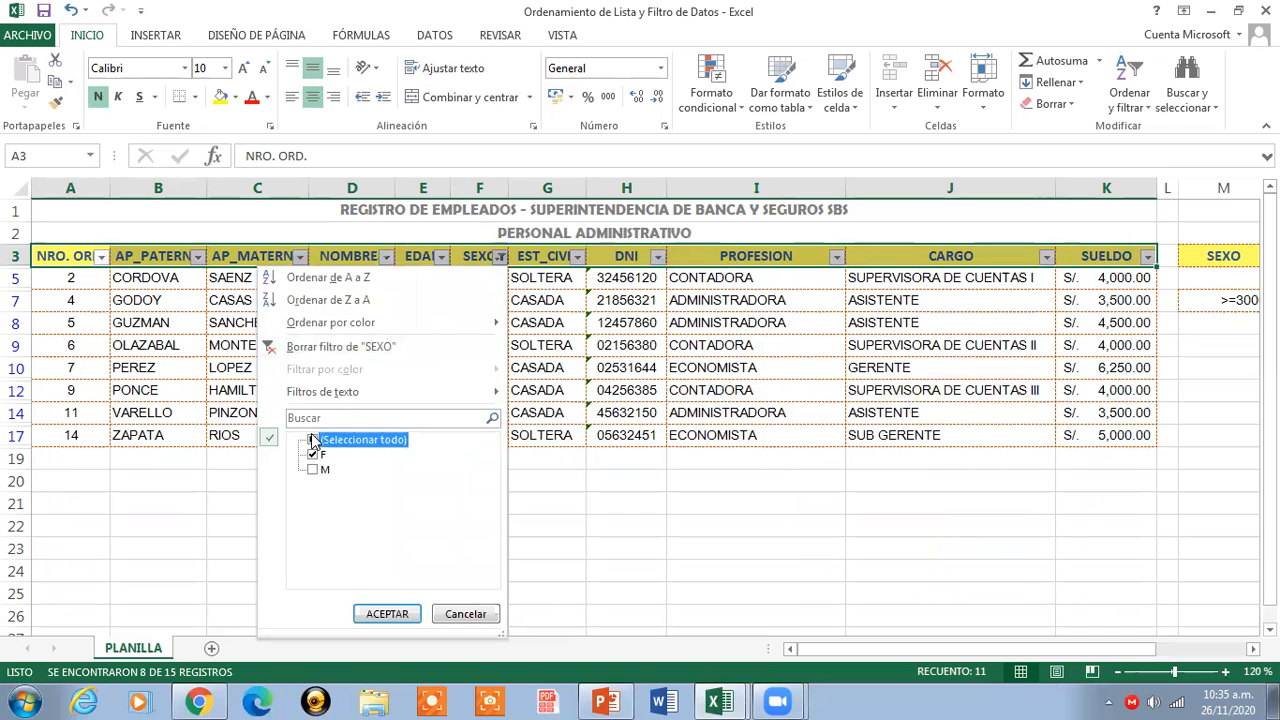
click(370, 614)
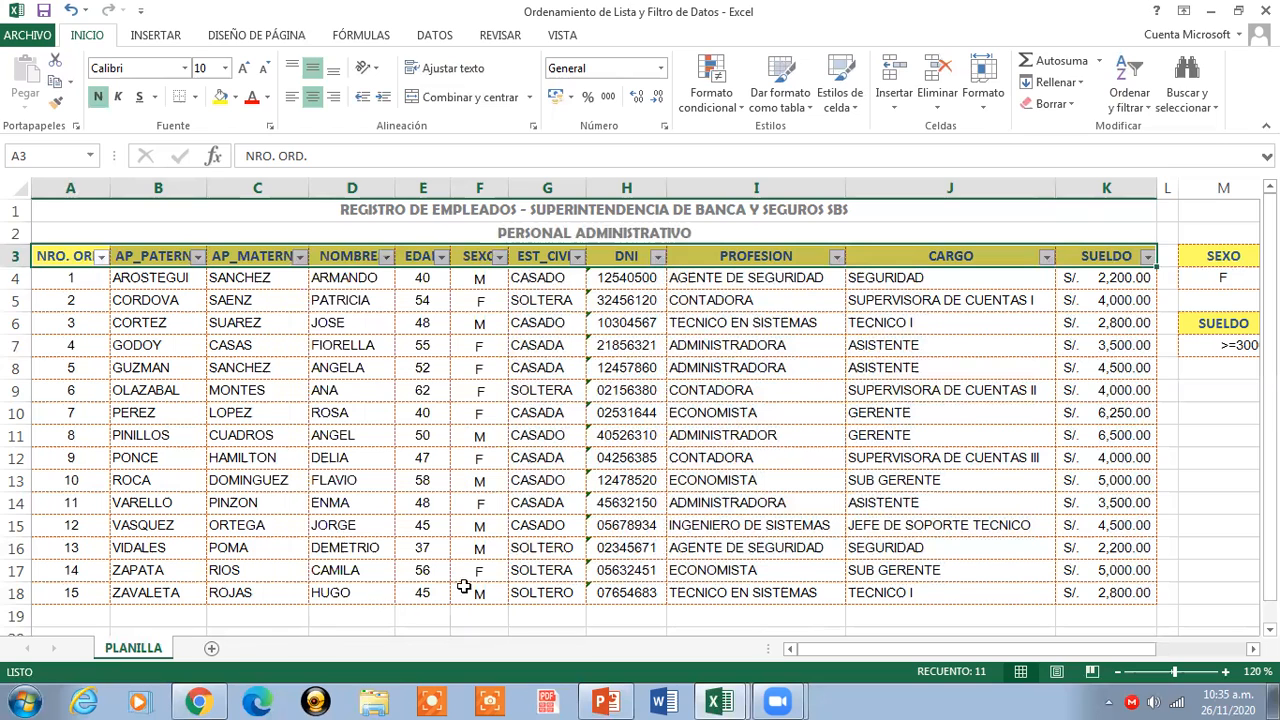
- Align the SEXO values in F4:F18 vertically to the middle of their cells
drag(480, 280, 480, 594)
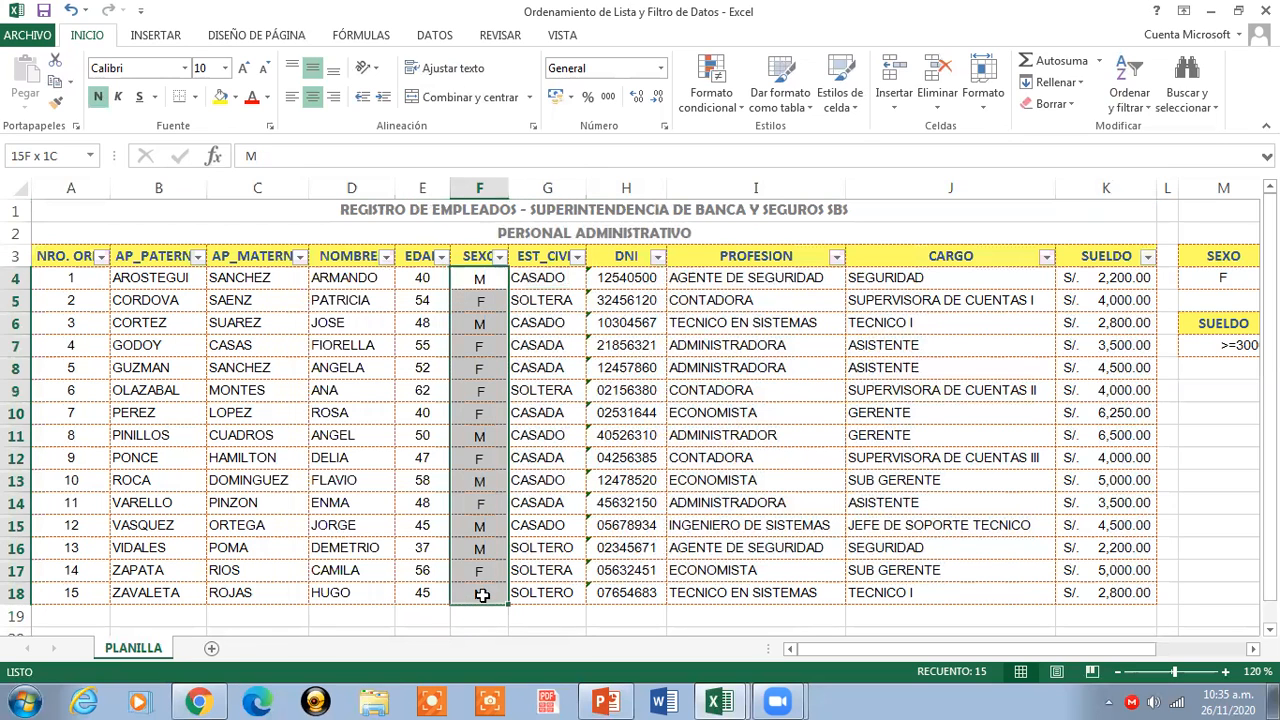
click(313, 67)
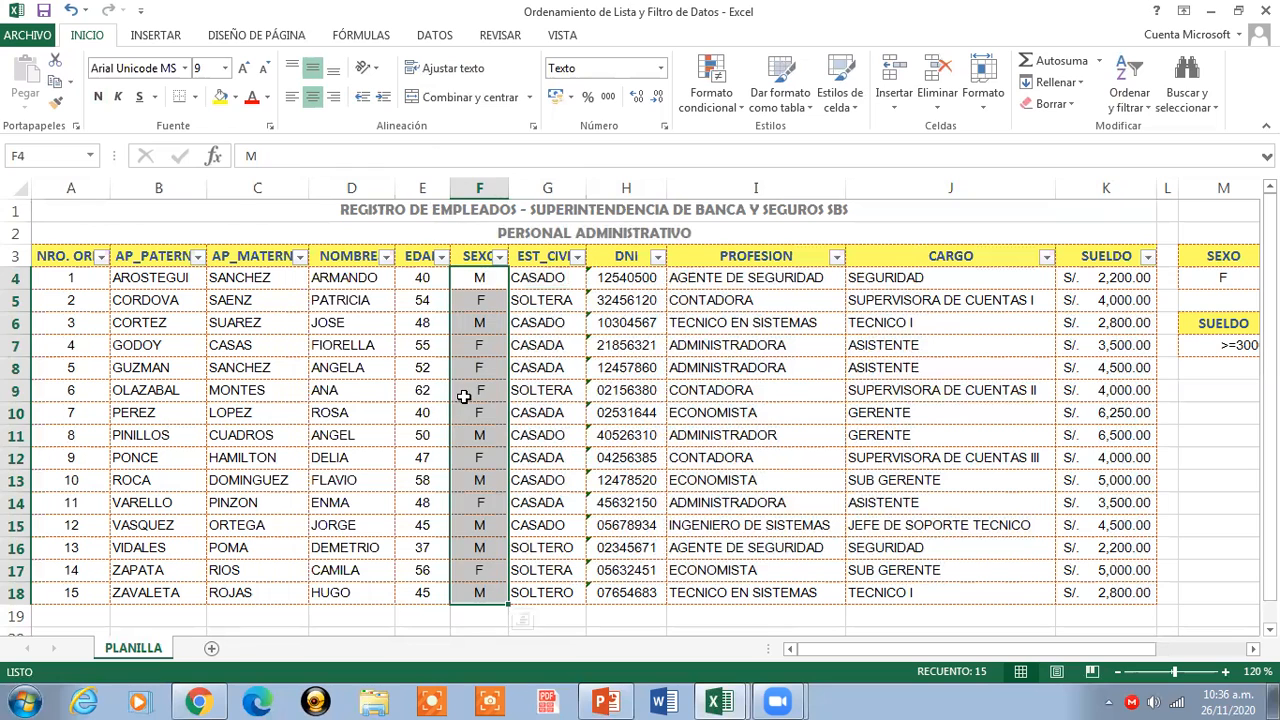
click(466, 395)
double_click(466, 395)
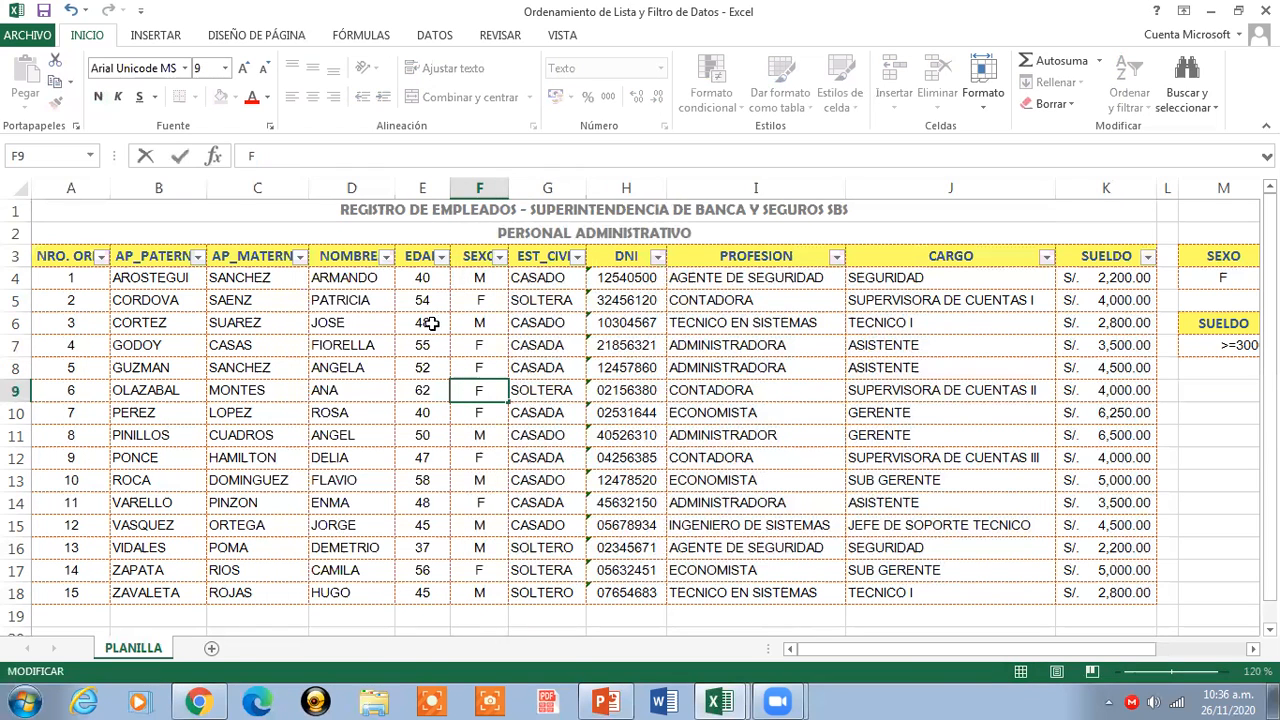
click(459, 216)
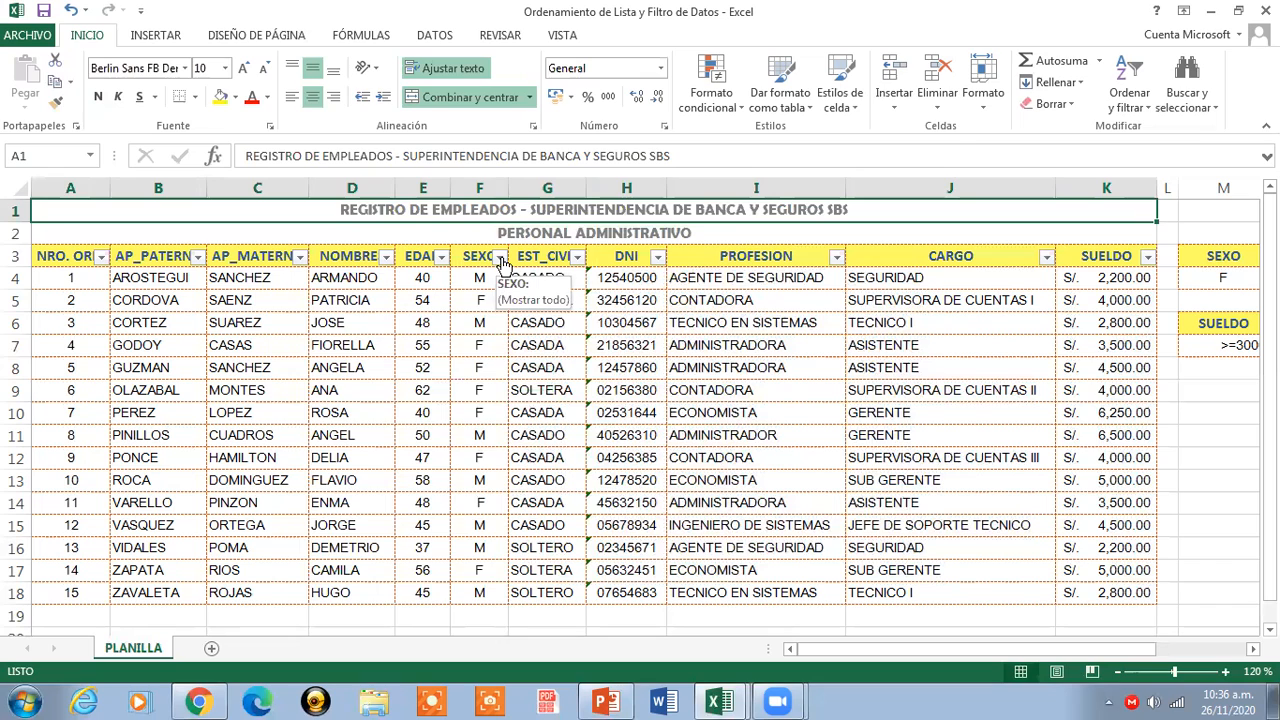
- Filter the register to married men by keeping only M under SEXO and CASADO under EST_CIVIL
click(500, 258)
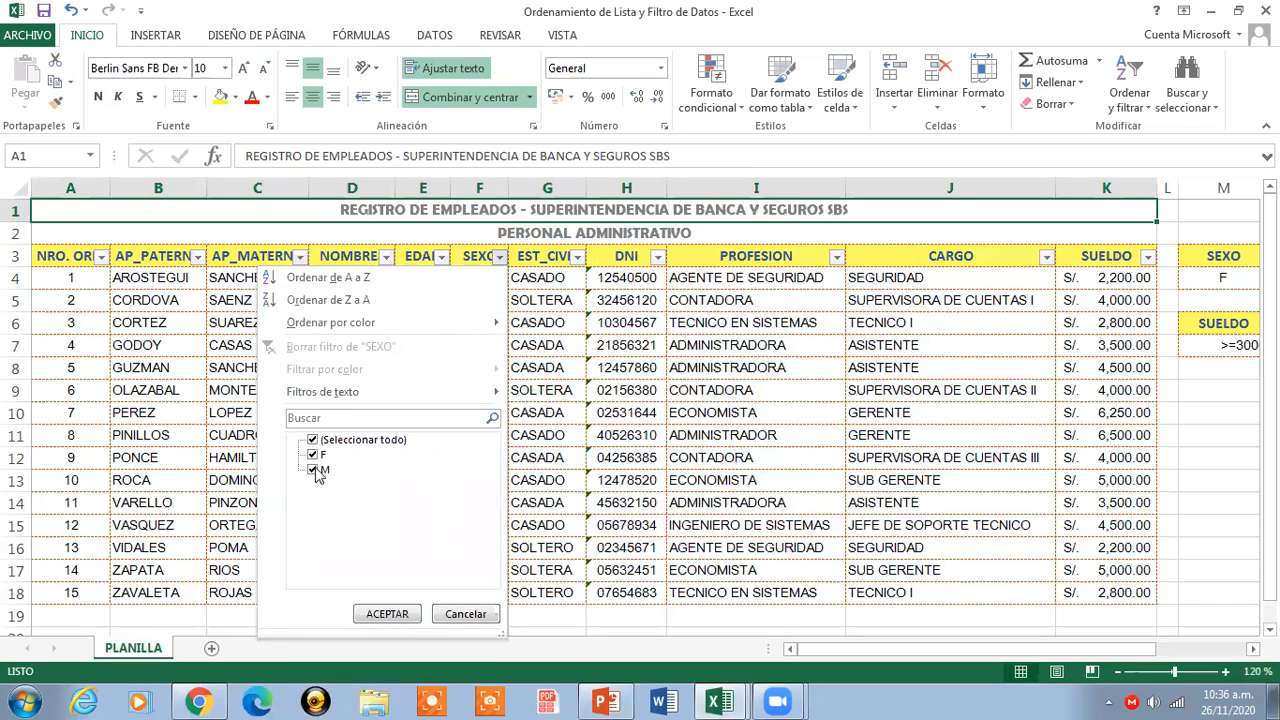
click(313, 455)
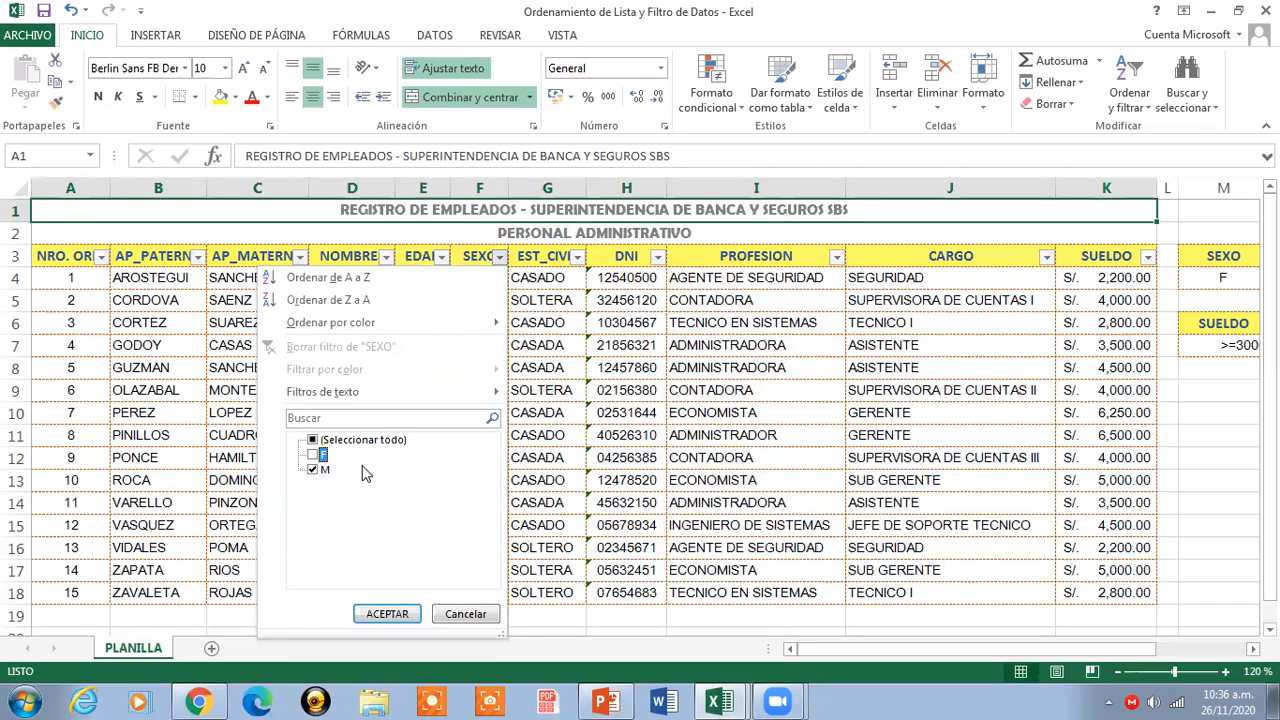
click(377, 616)
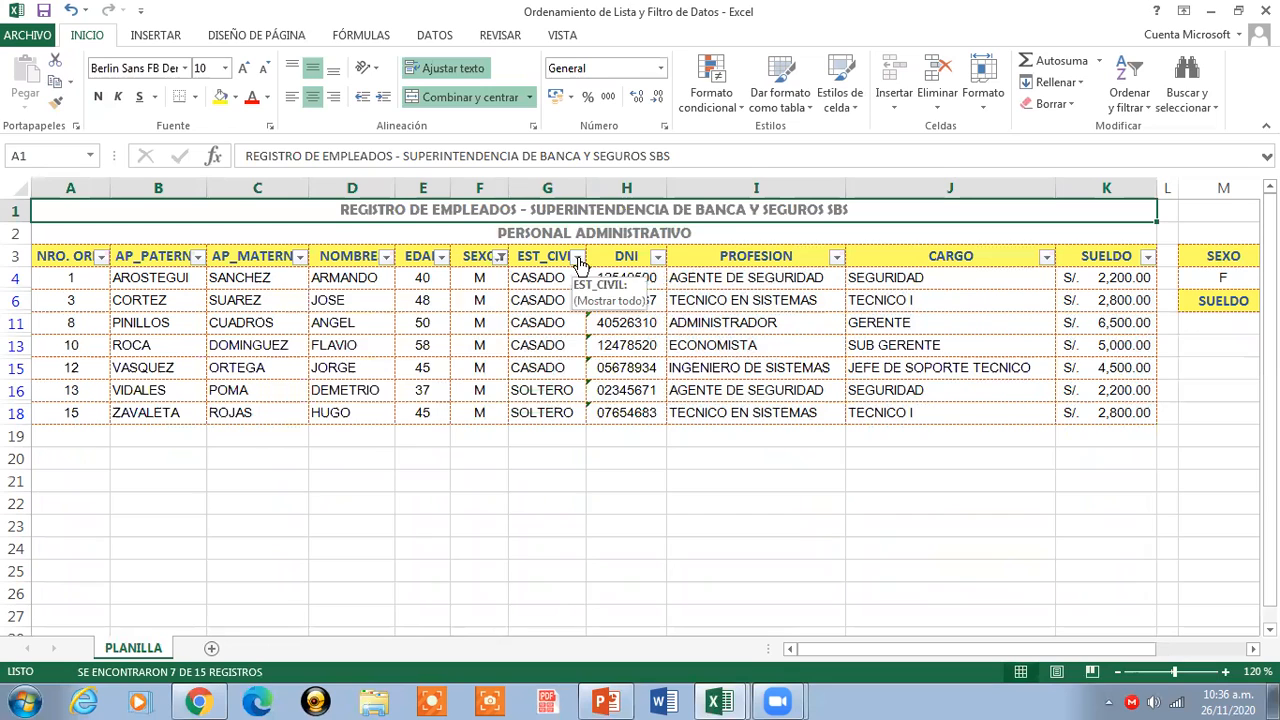
click(579, 258)
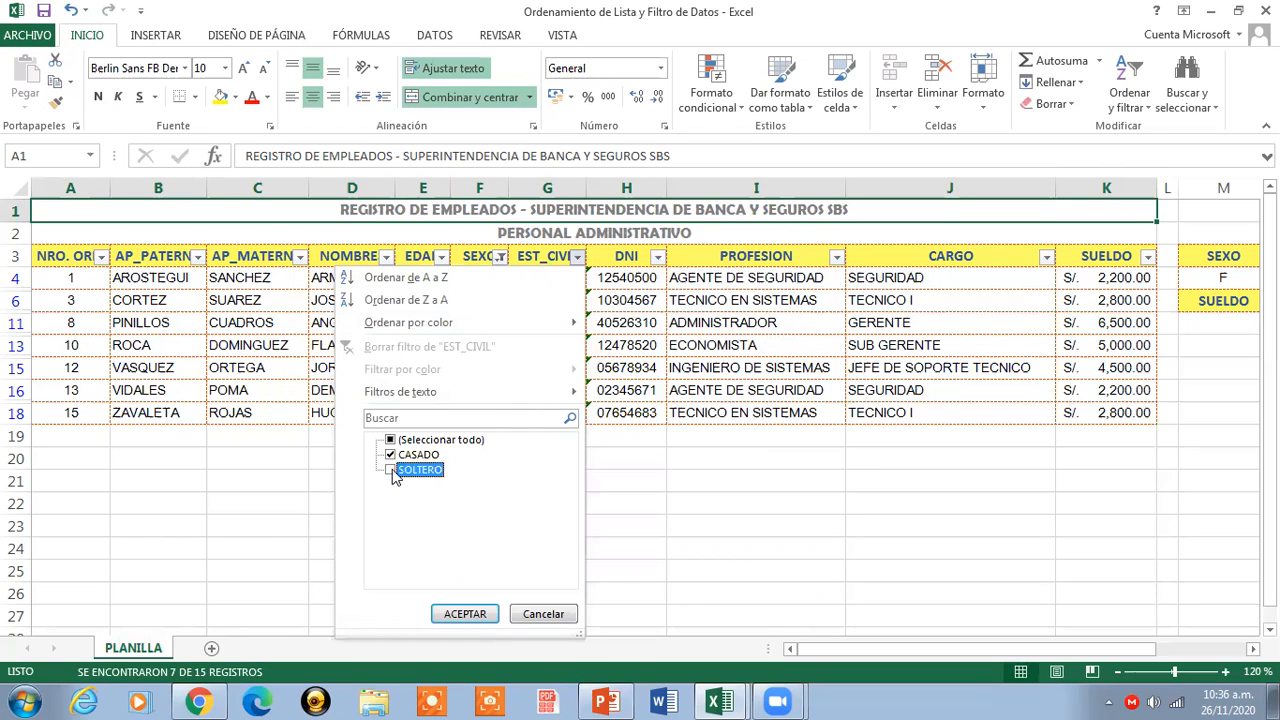
click(391, 470)
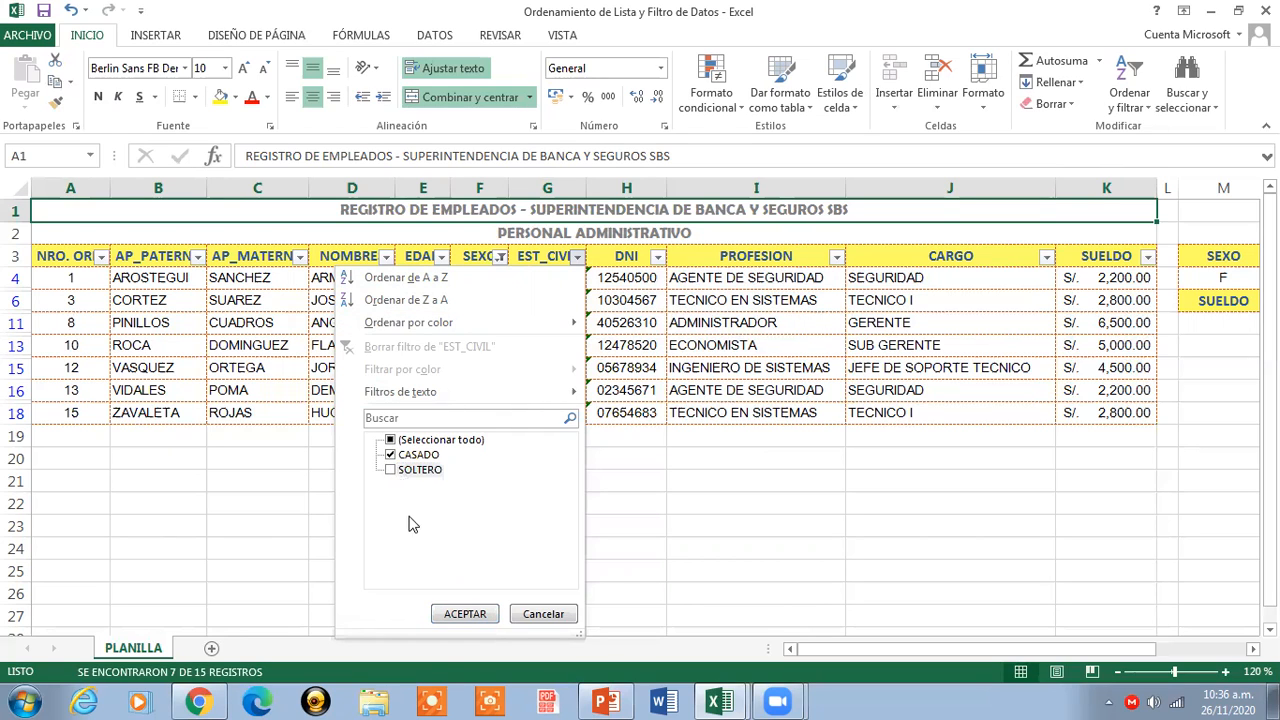
click(453, 614)
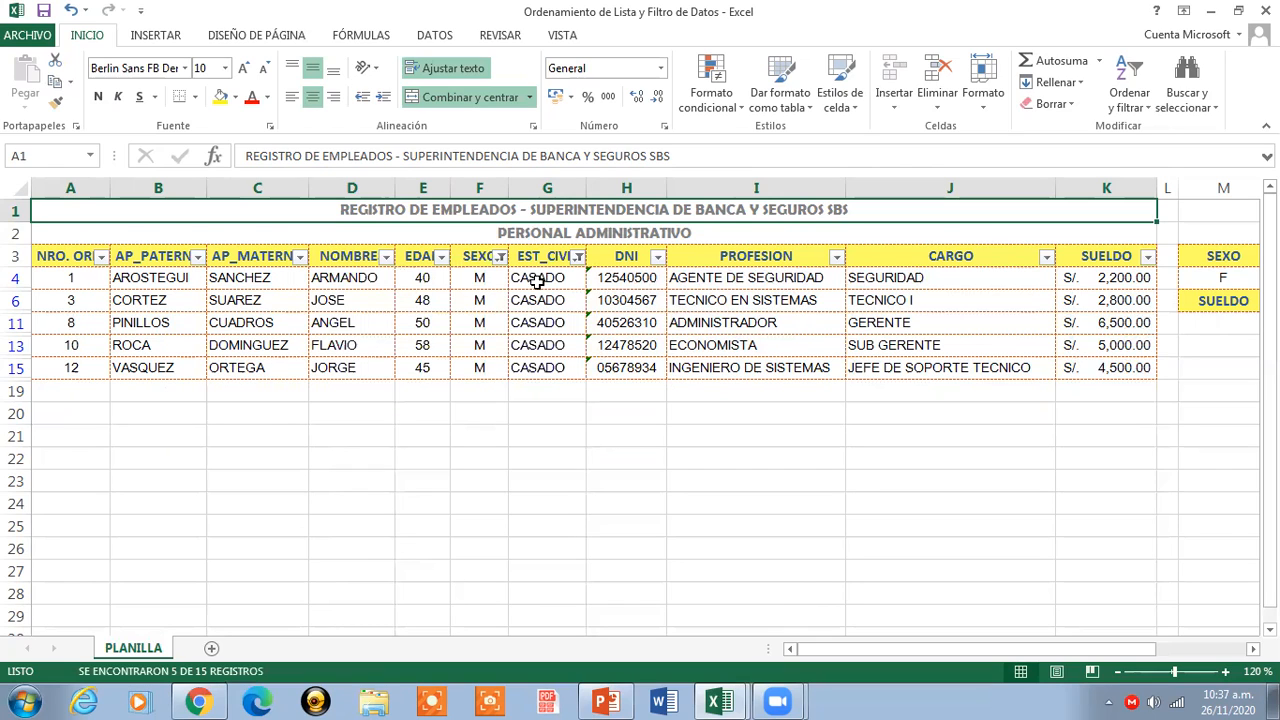
- Reset the EST_CIVIL and SEXO filters so that all values are selected again
click(578, 257)
click(391, 440)
click(465, 614)
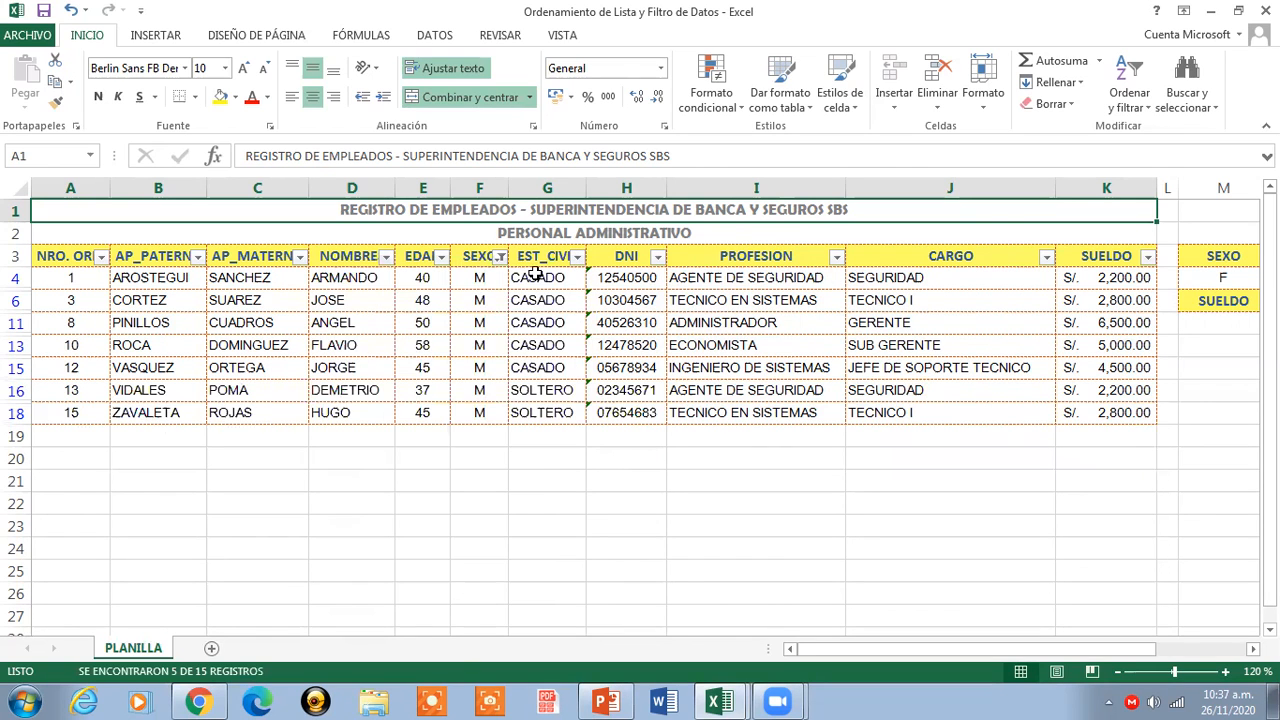
click(499, 258)
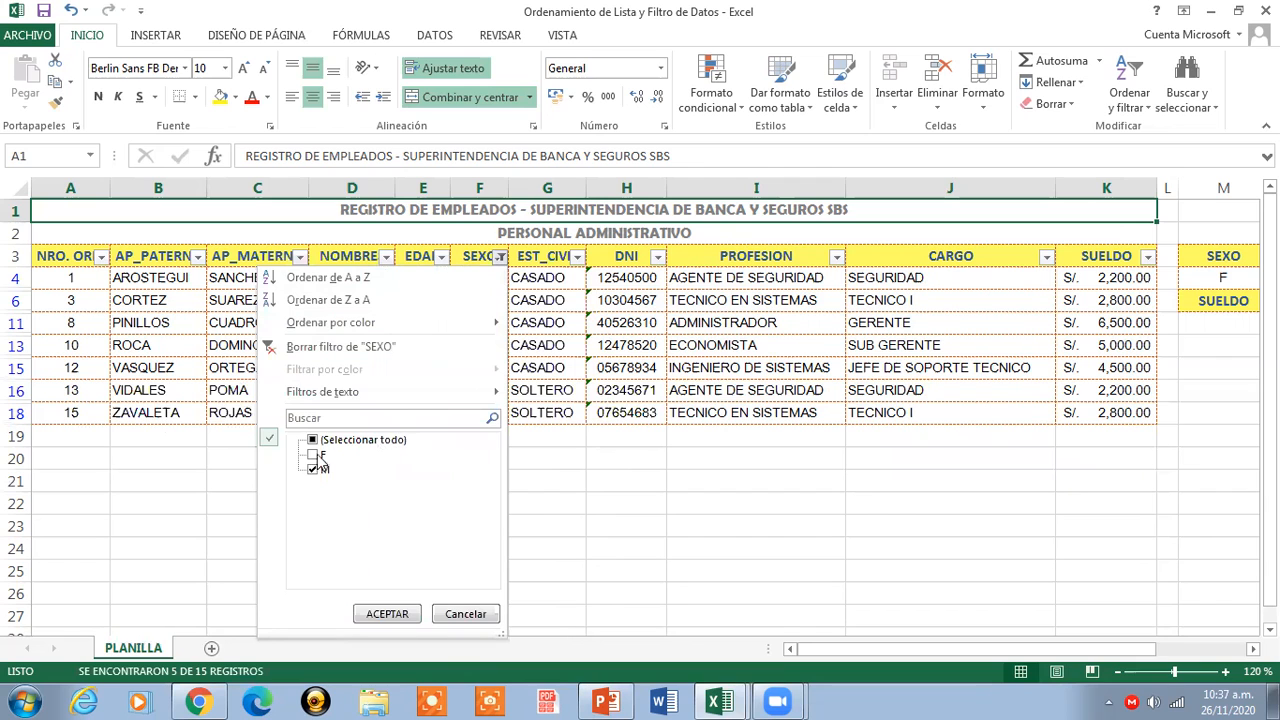
click(313, 440)
click(367, 609)
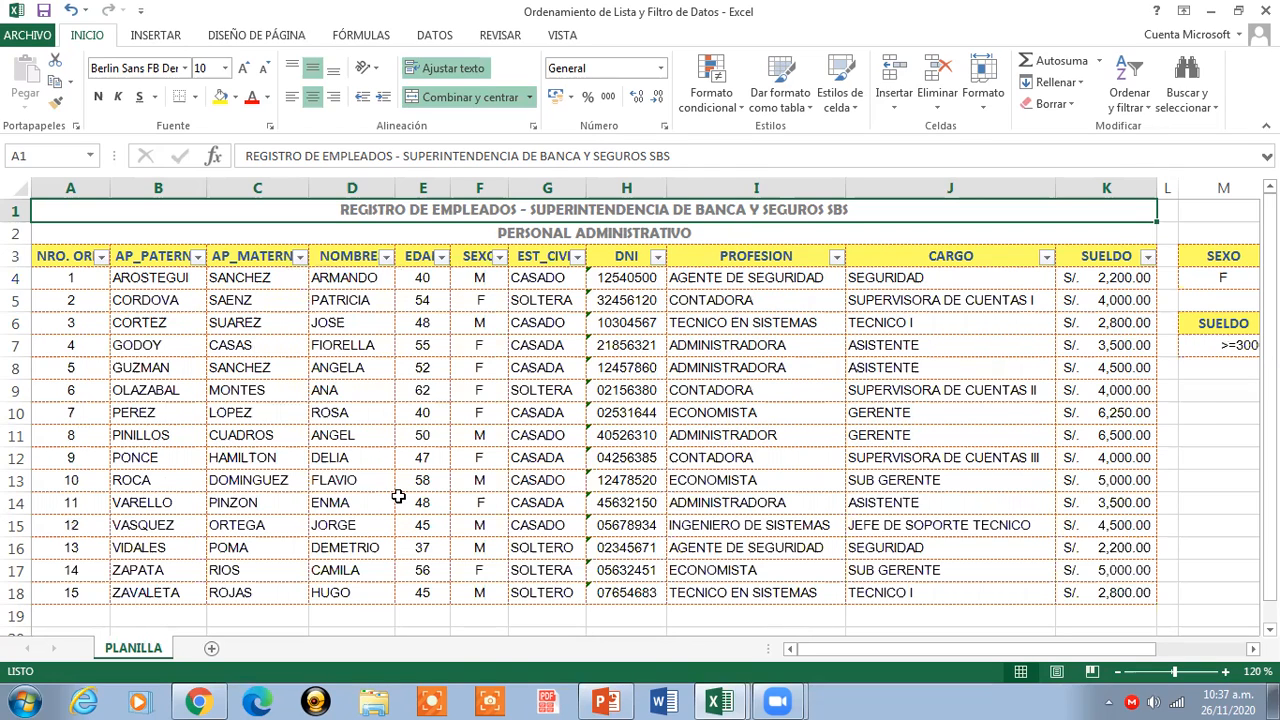
- Filter the register to married women by keeping only F under SEXO and CASADA under EST_CIVIL
click(499, 257)
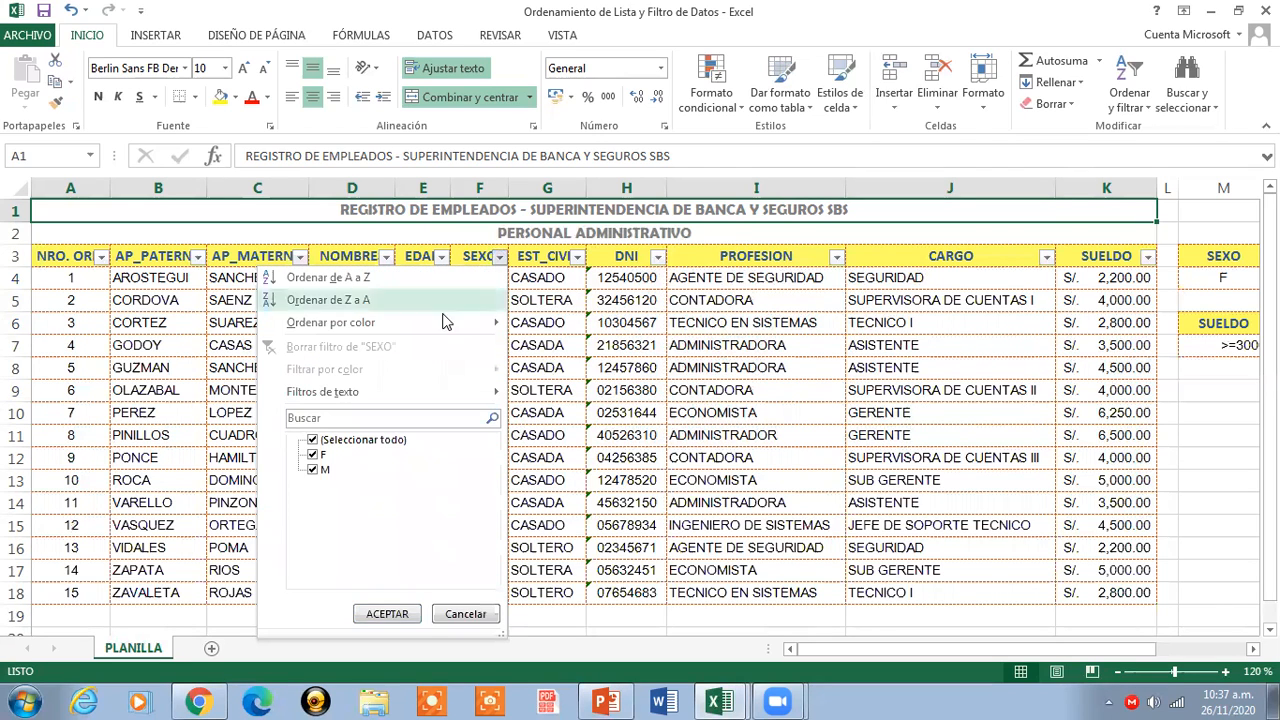
click(313, 470)
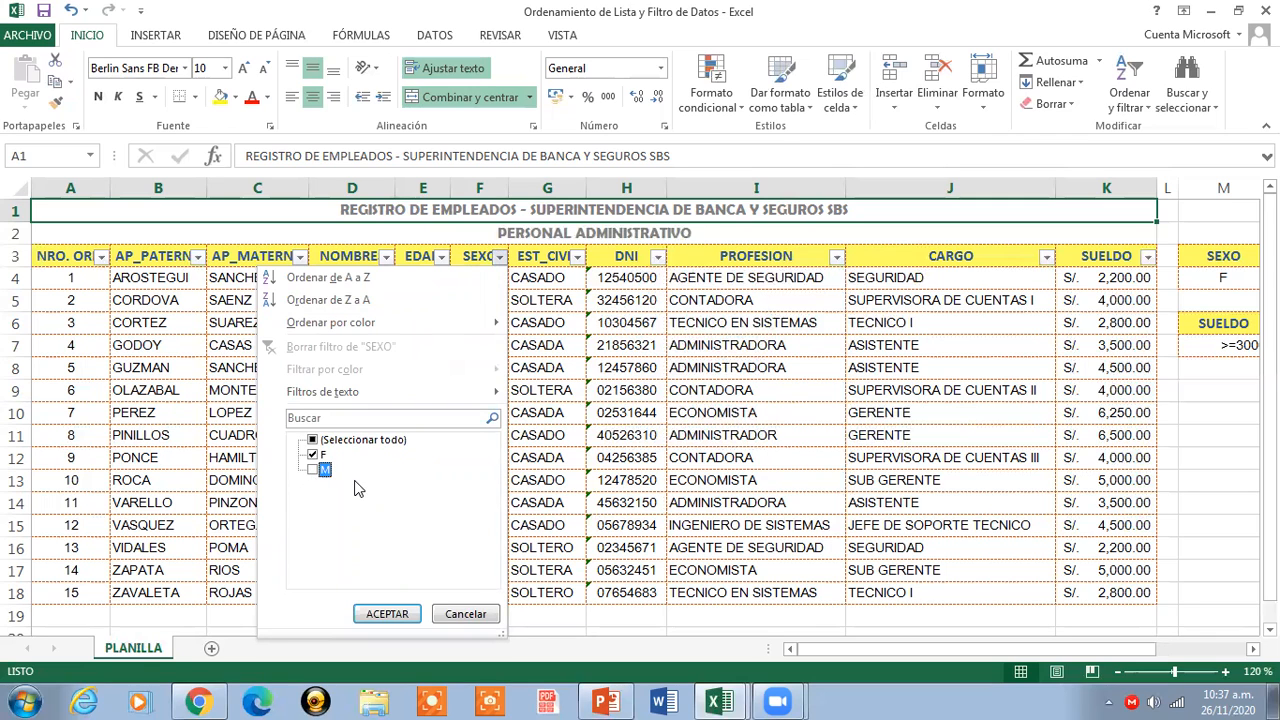
click(356, 612)
click(358, 612)
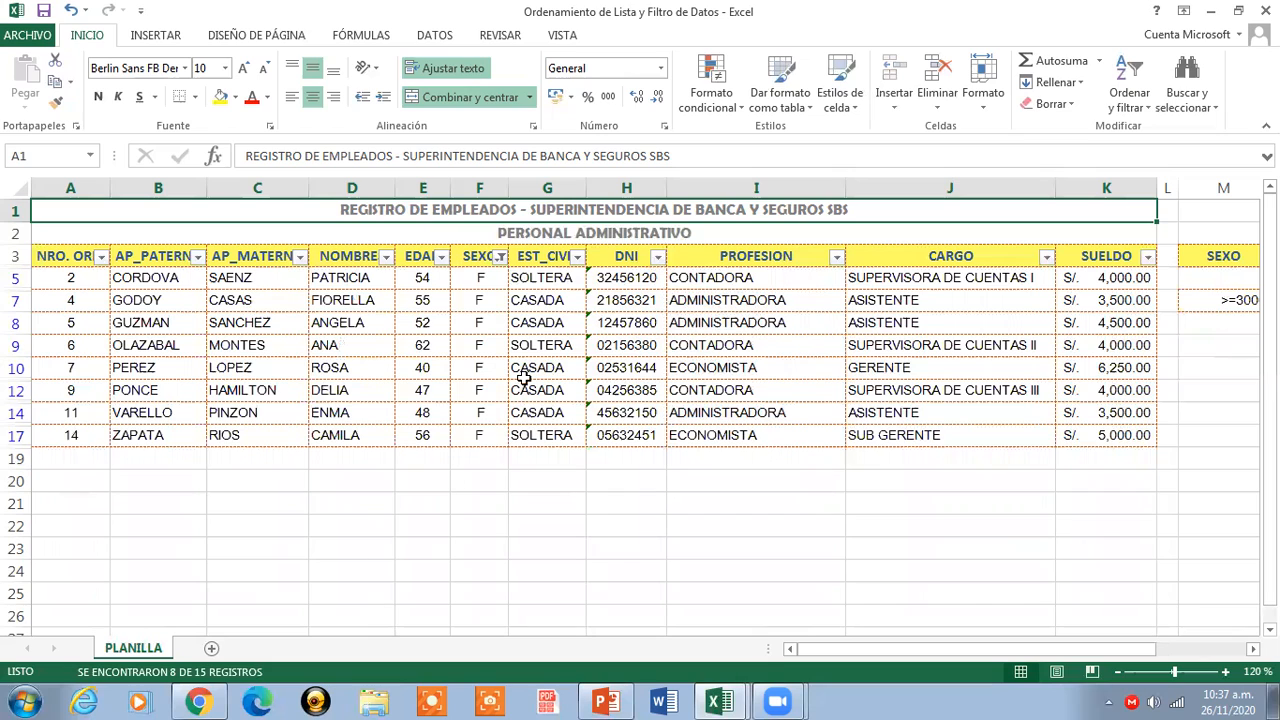
click(579, 257)
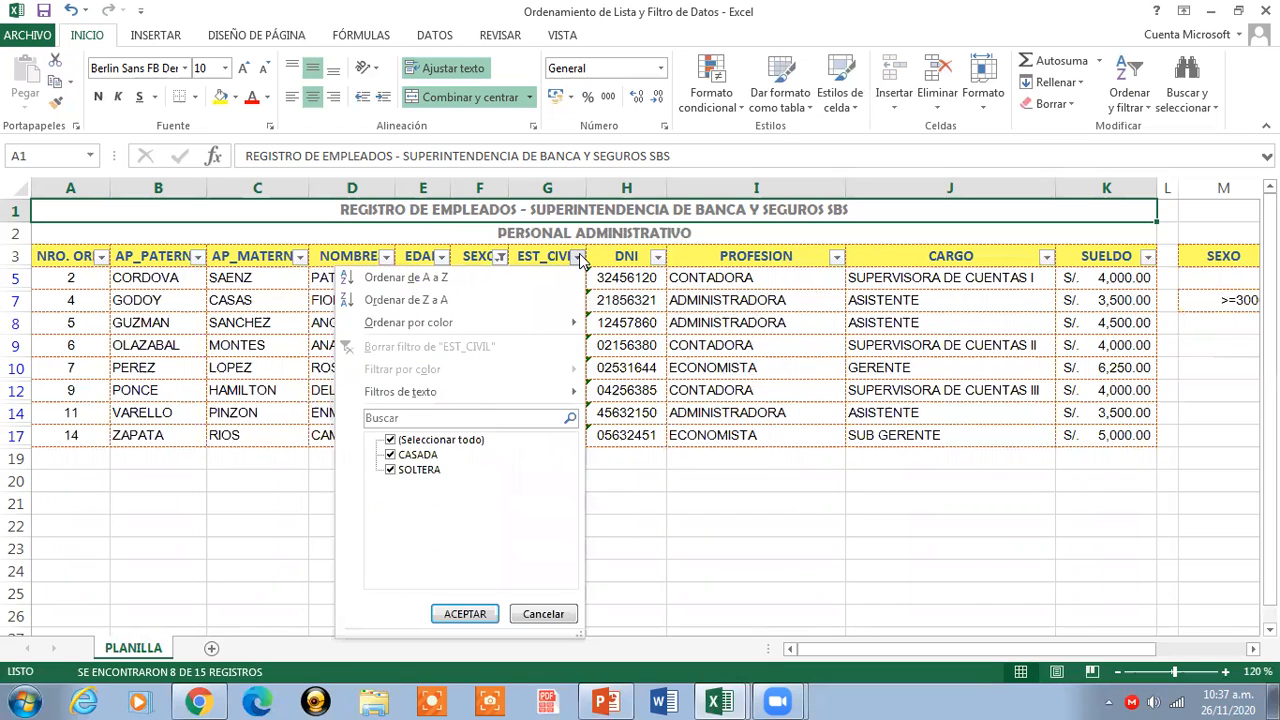
click(391, 471)
click(465, 614)
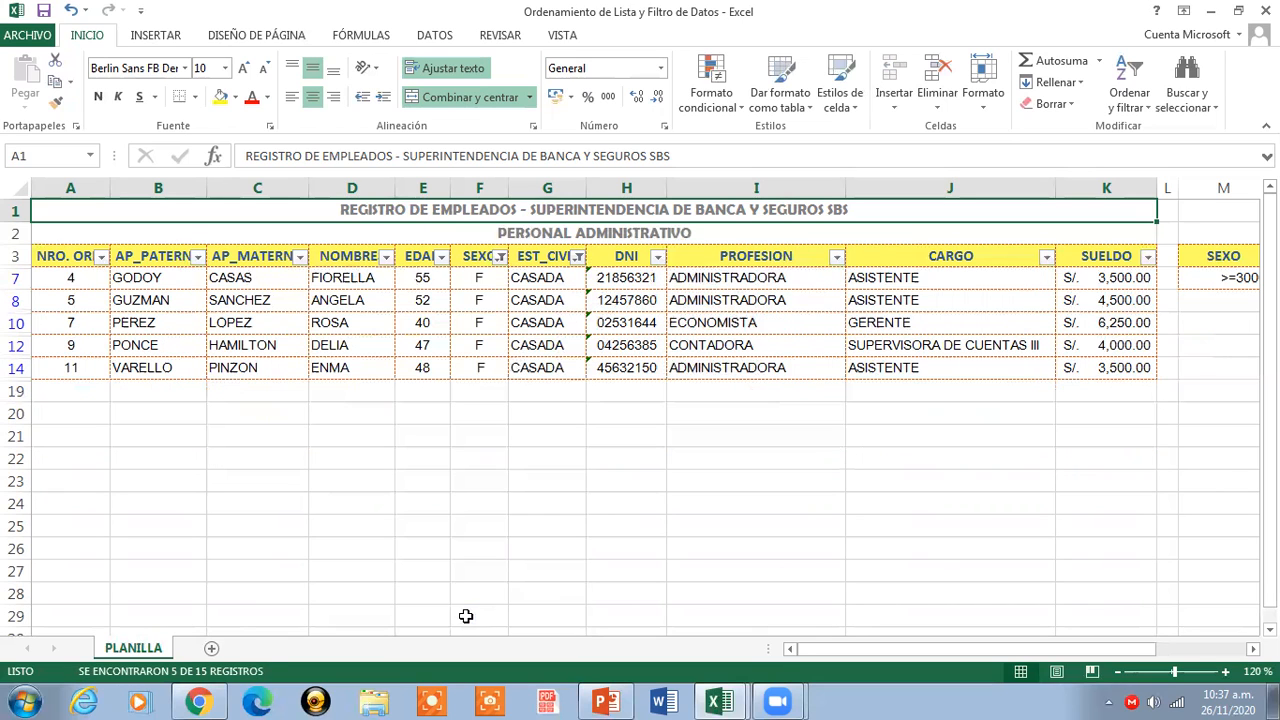
- Narrow the filtered register by keeping only ADMINISTRADORA under PROFESION
click(837, 259)
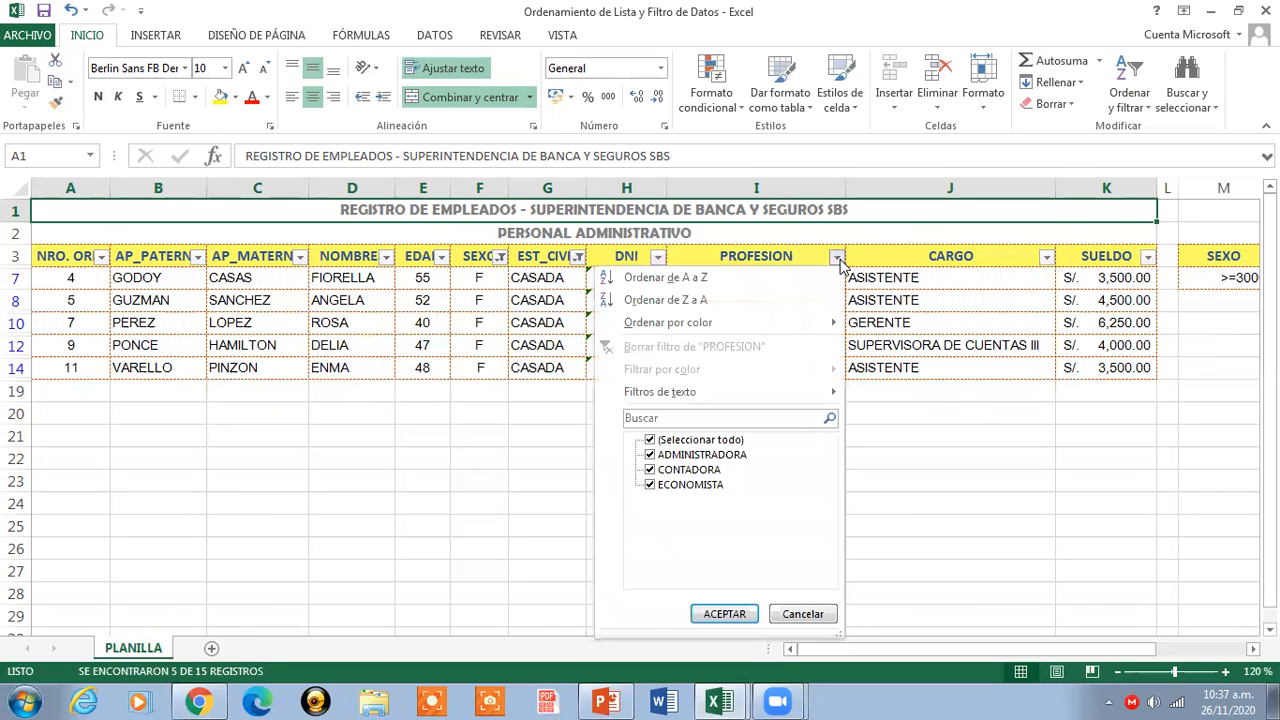
click(651, 470)
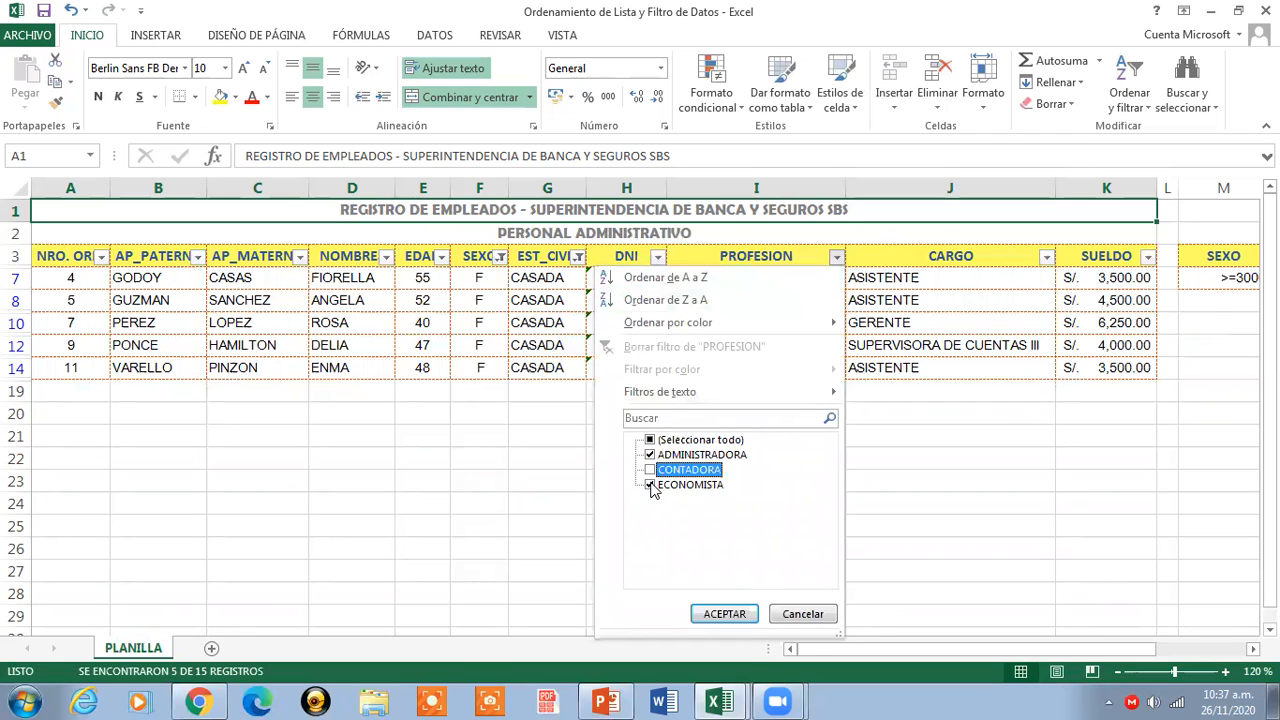
click(651, 486)
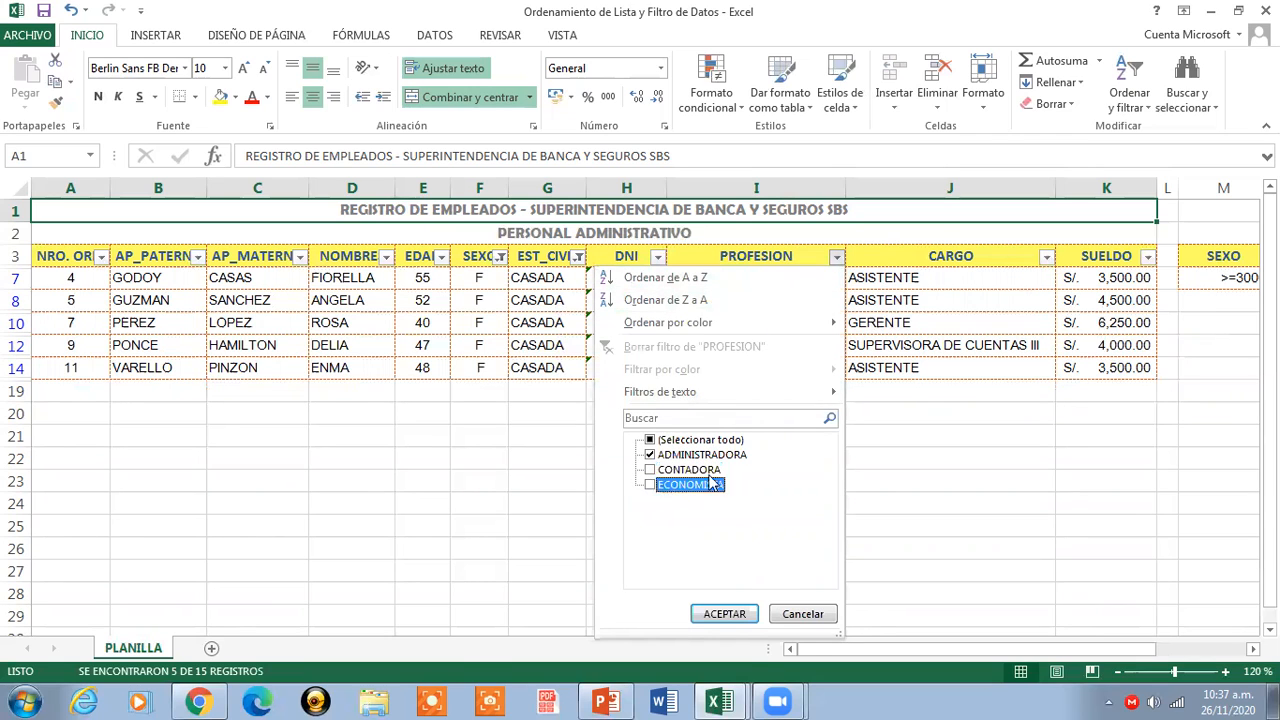
click(722, 614)
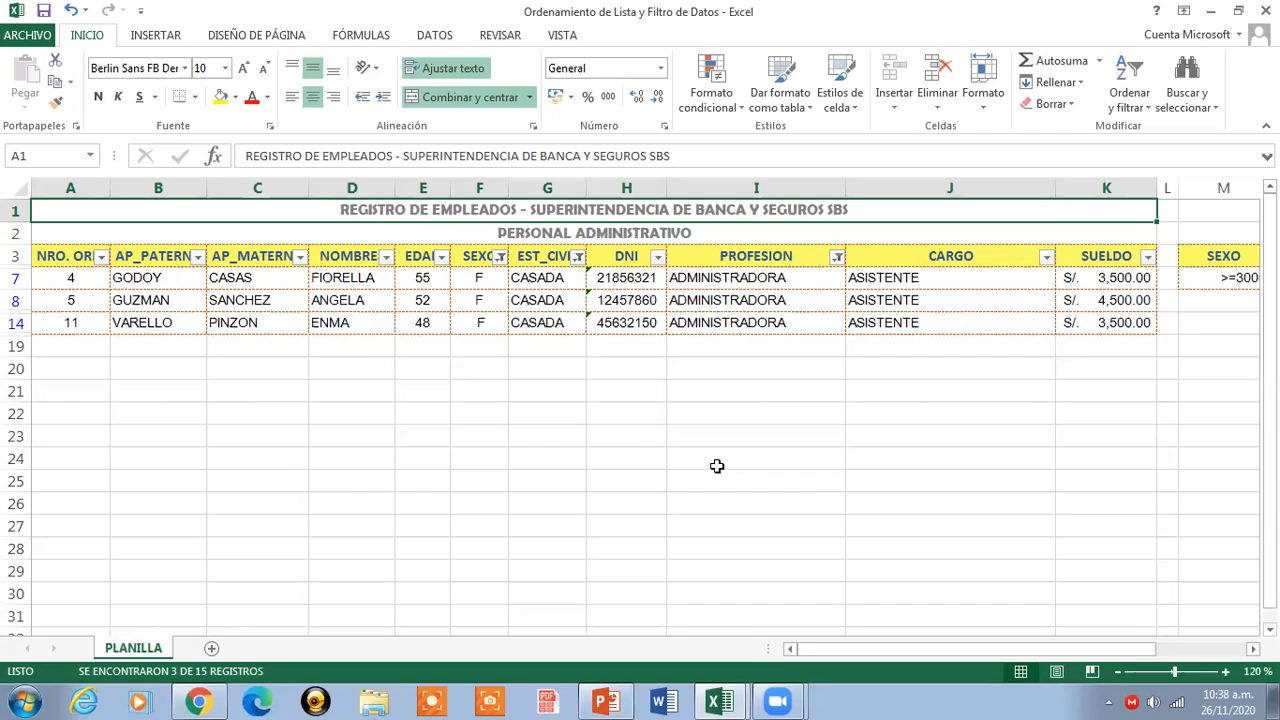
- Reset the PROFESION, EST_CIVIL and SEXO filters so that all values are selected again
click(837, 258)
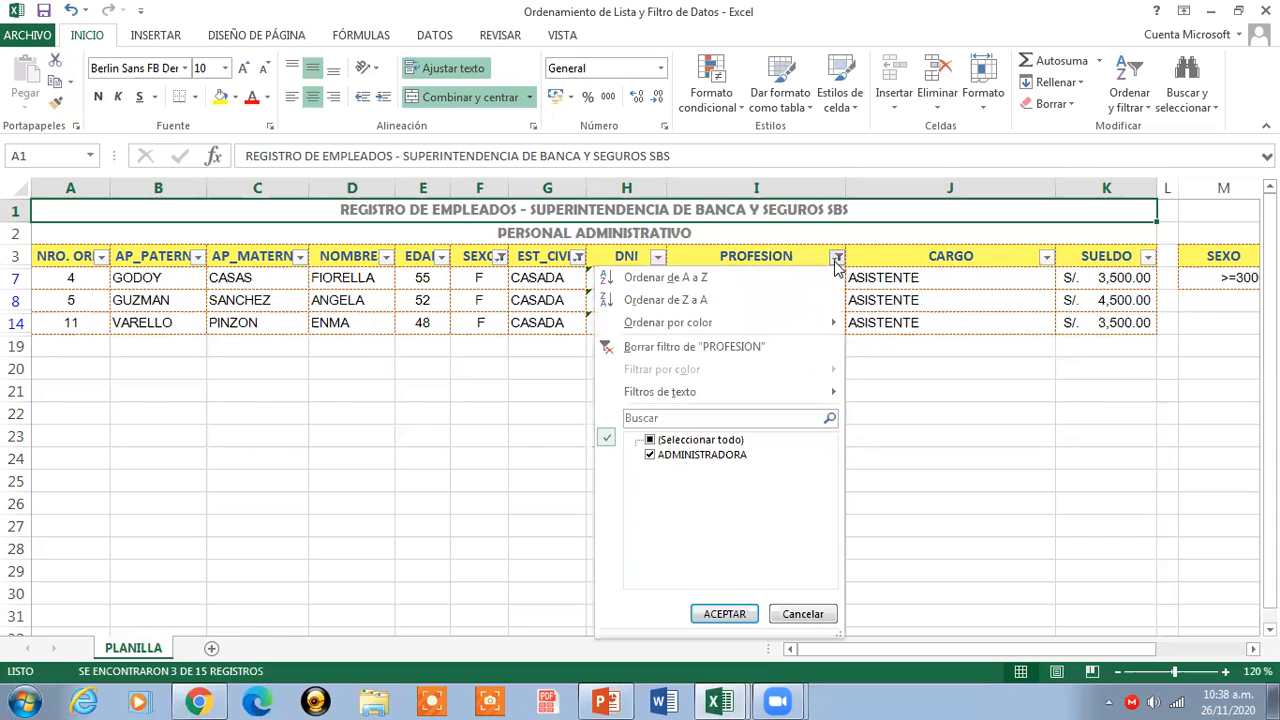
click(650, 440)
click(706, 612)
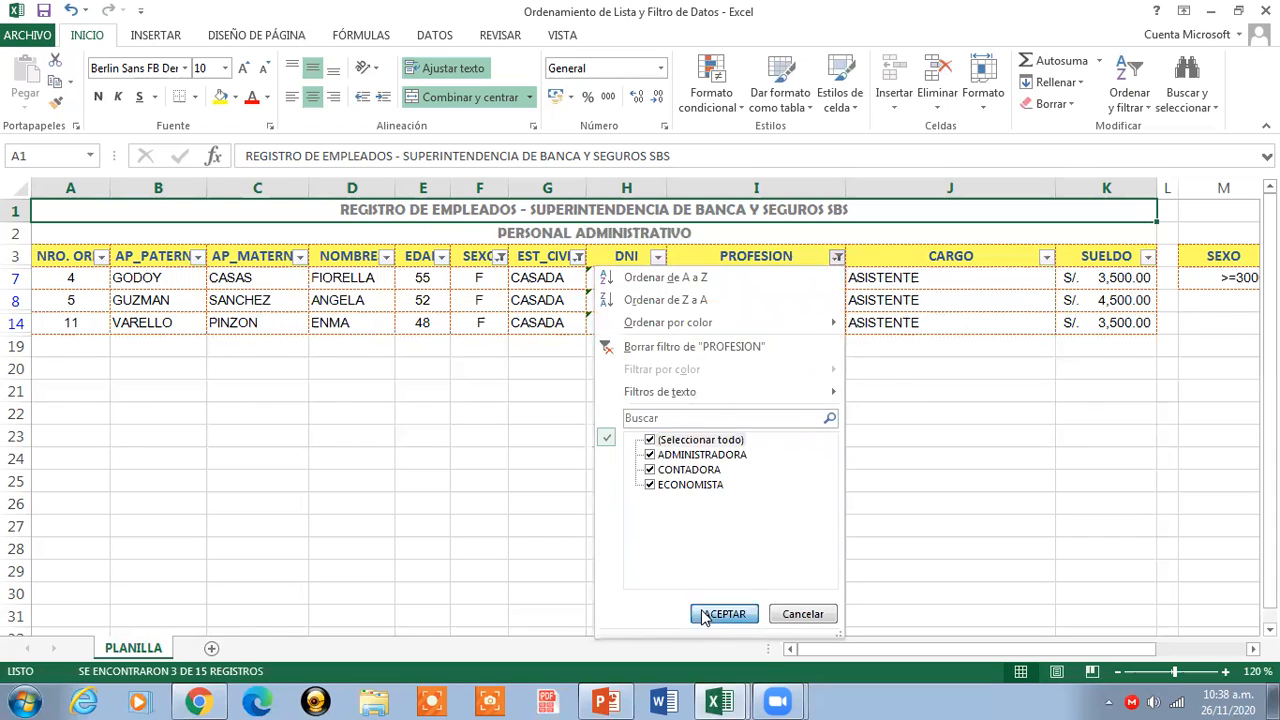
click(578, 257)
click(390, 440)
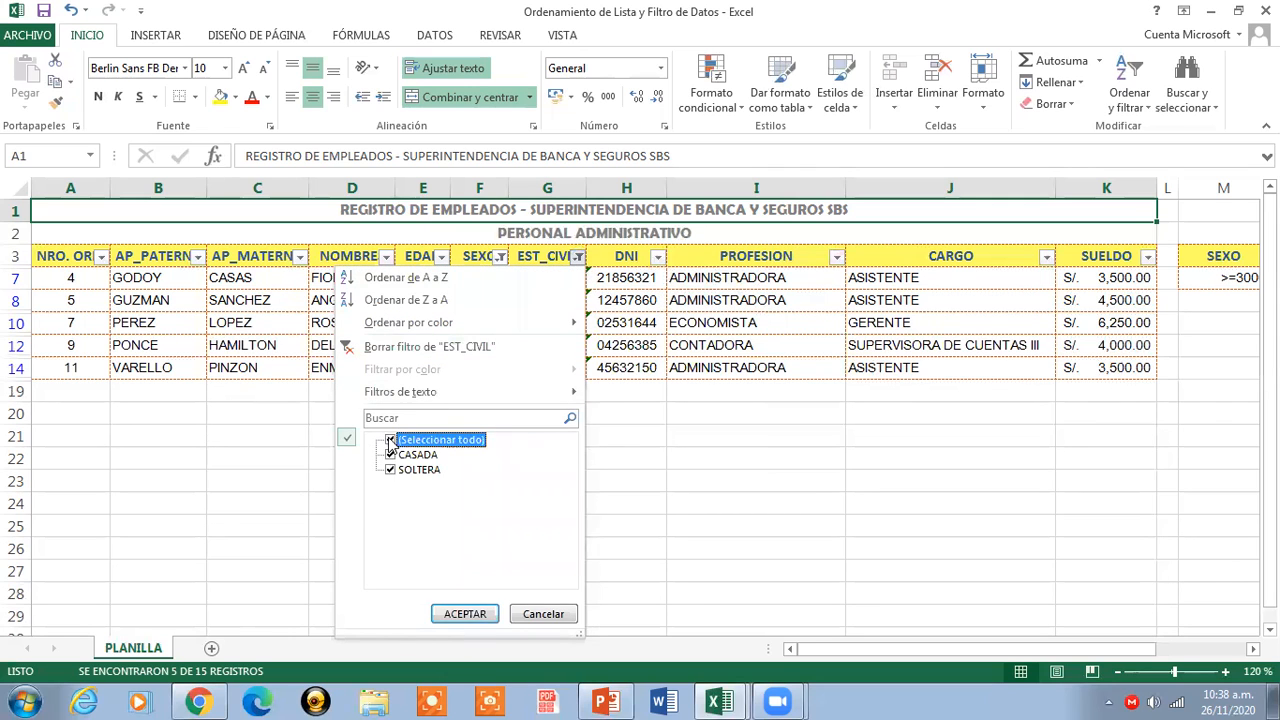
click(466, 614)
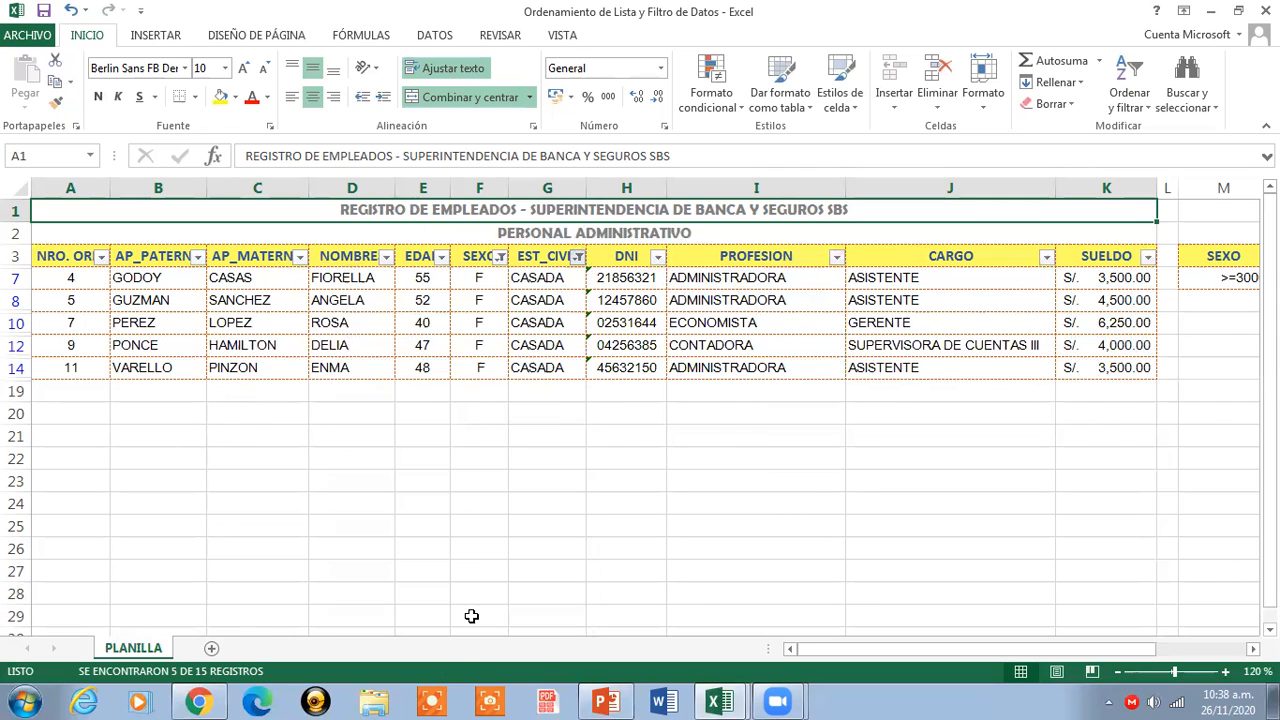
click(497, 258)
click(322, 445)
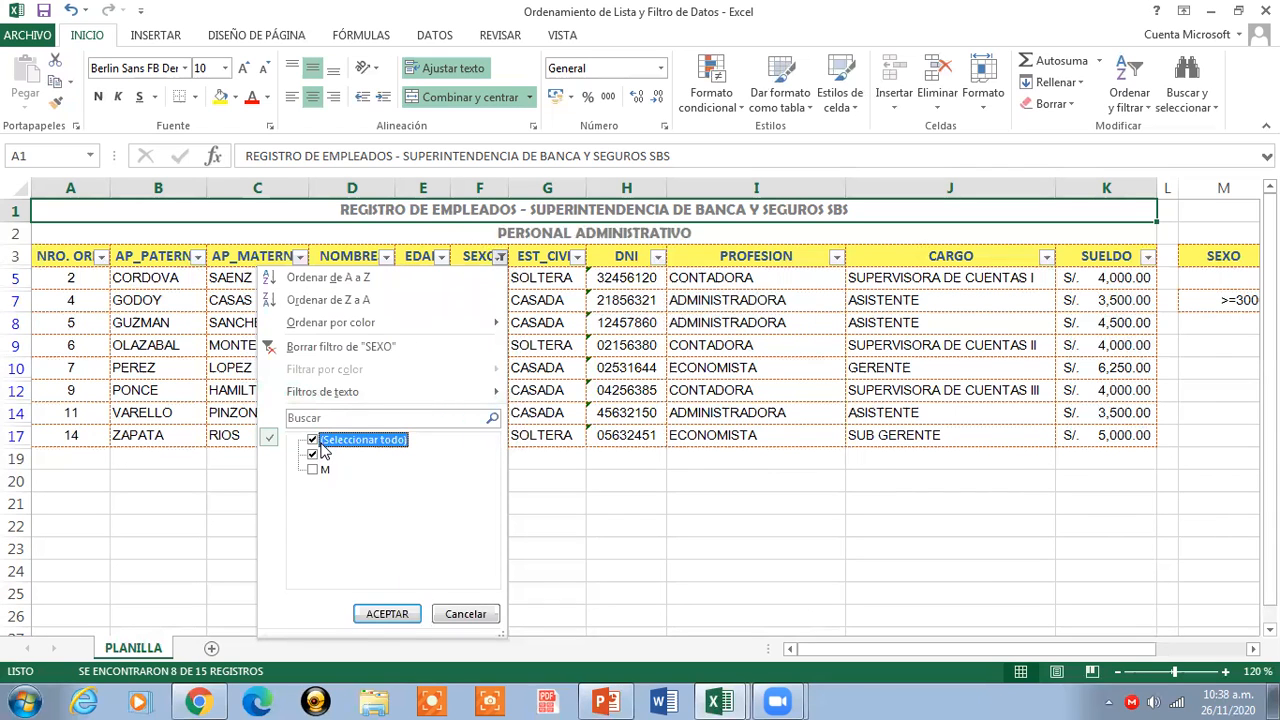
click(386, 613)
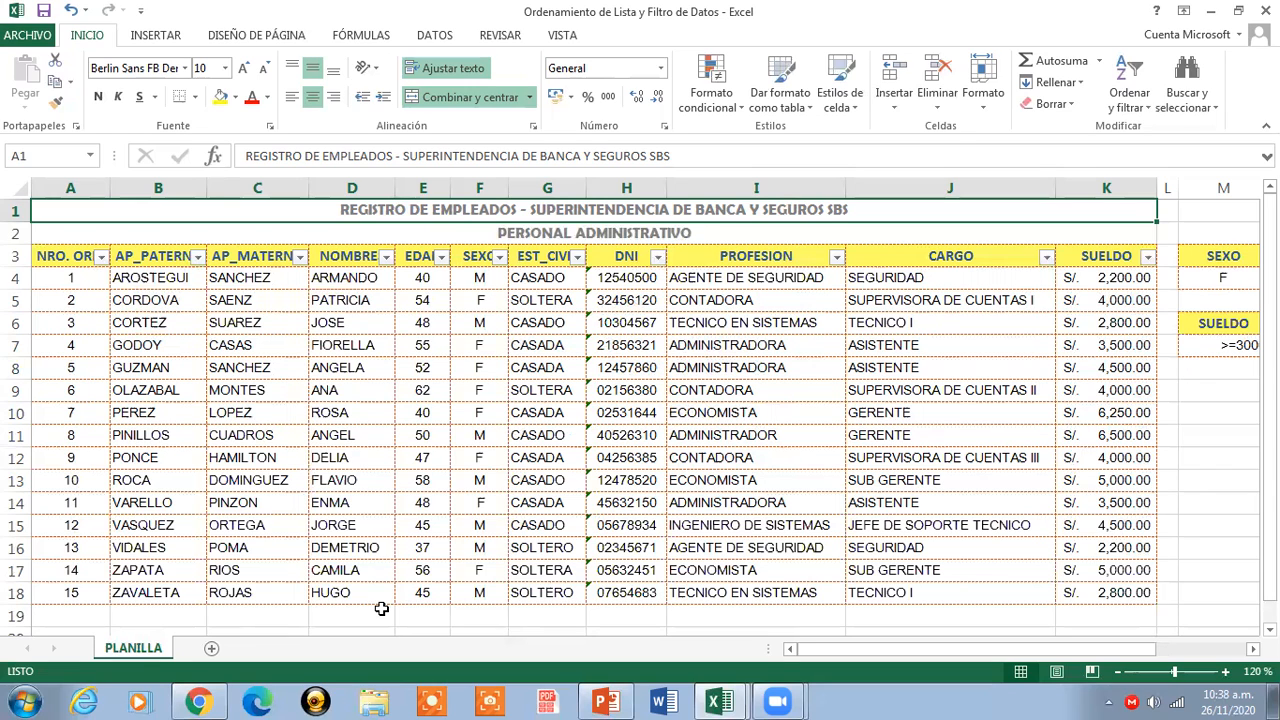
- Filter the register to single men by keeping only M under SEXO and SOLTERO under EST_CIVIL
click(499, 258)
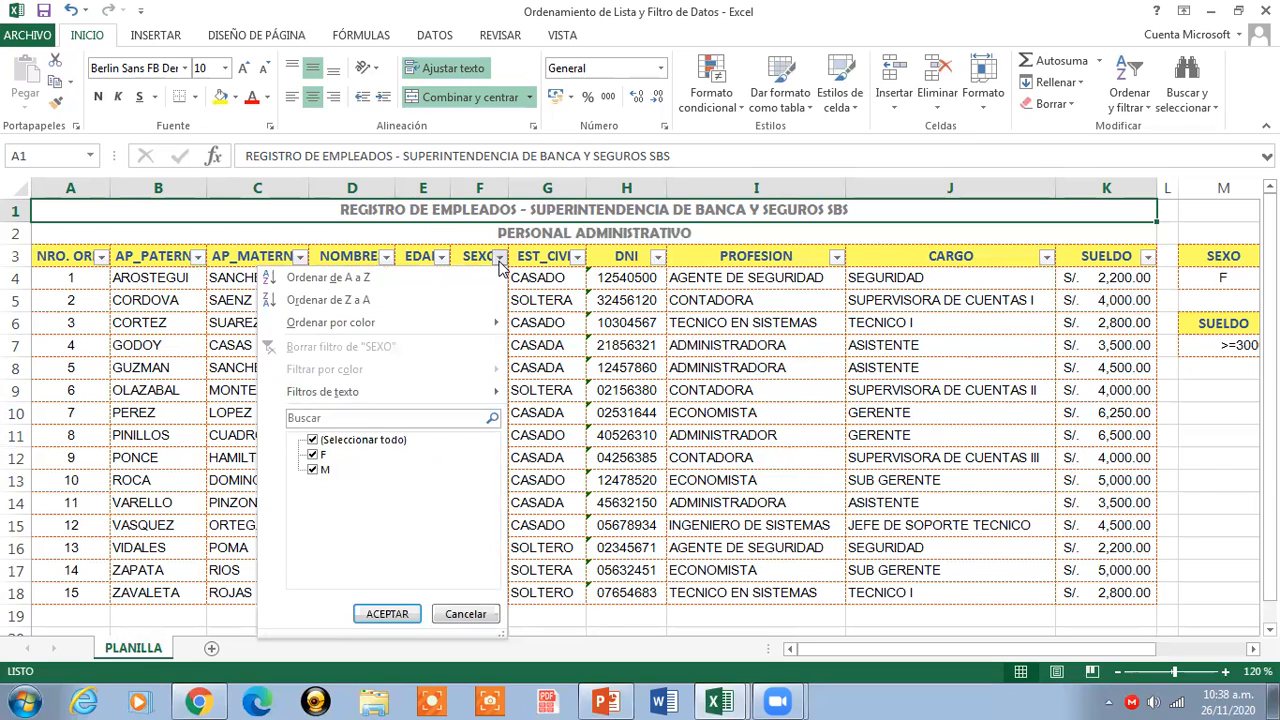
click(313, 455)
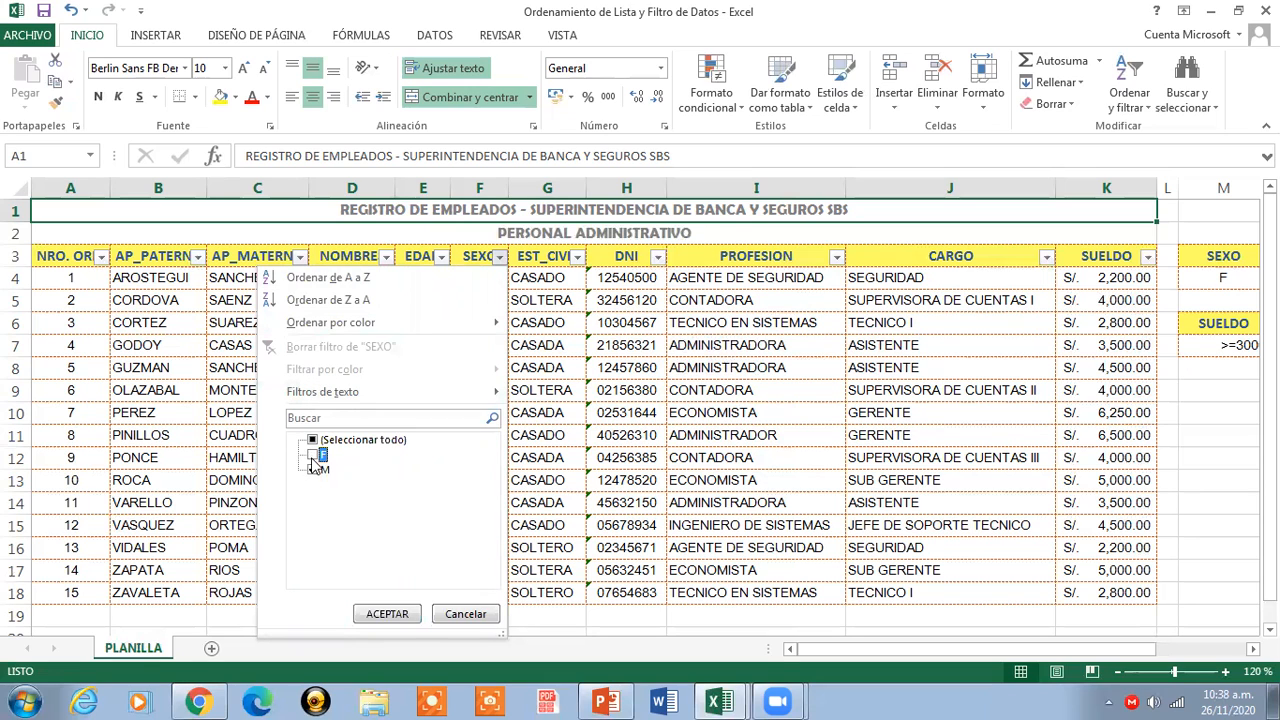
click(372, 614)
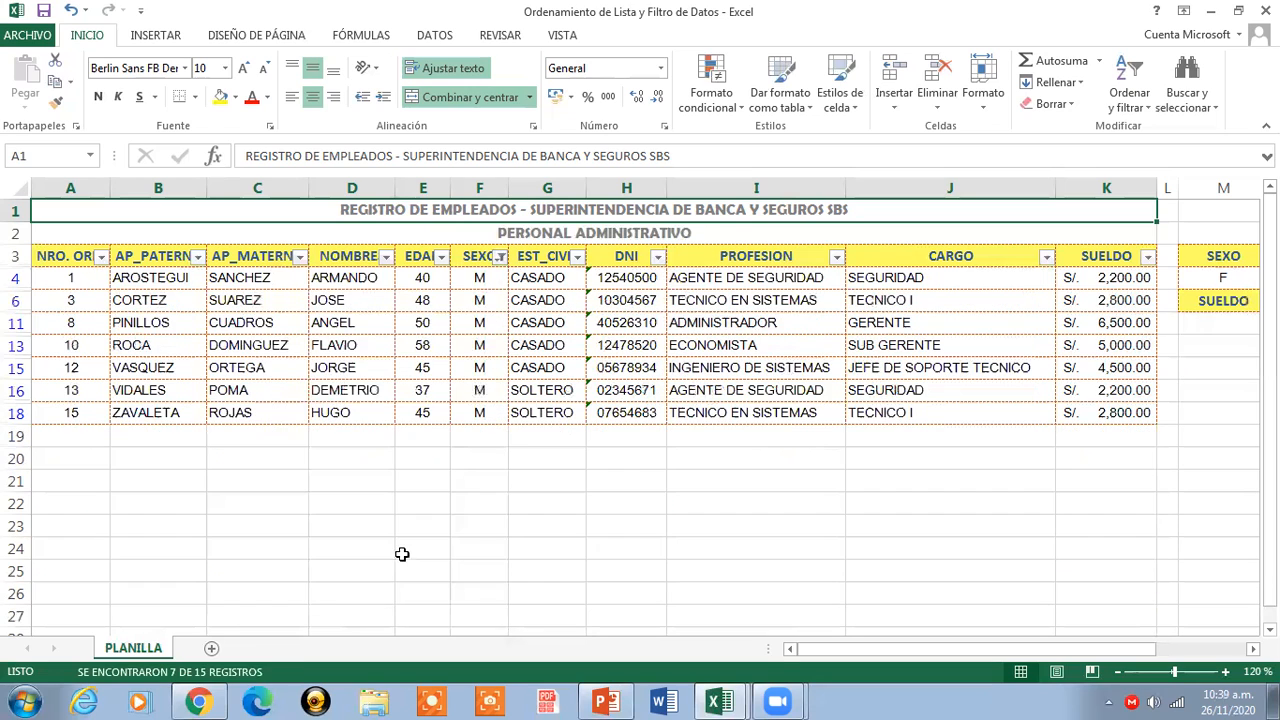
click(578, 258)
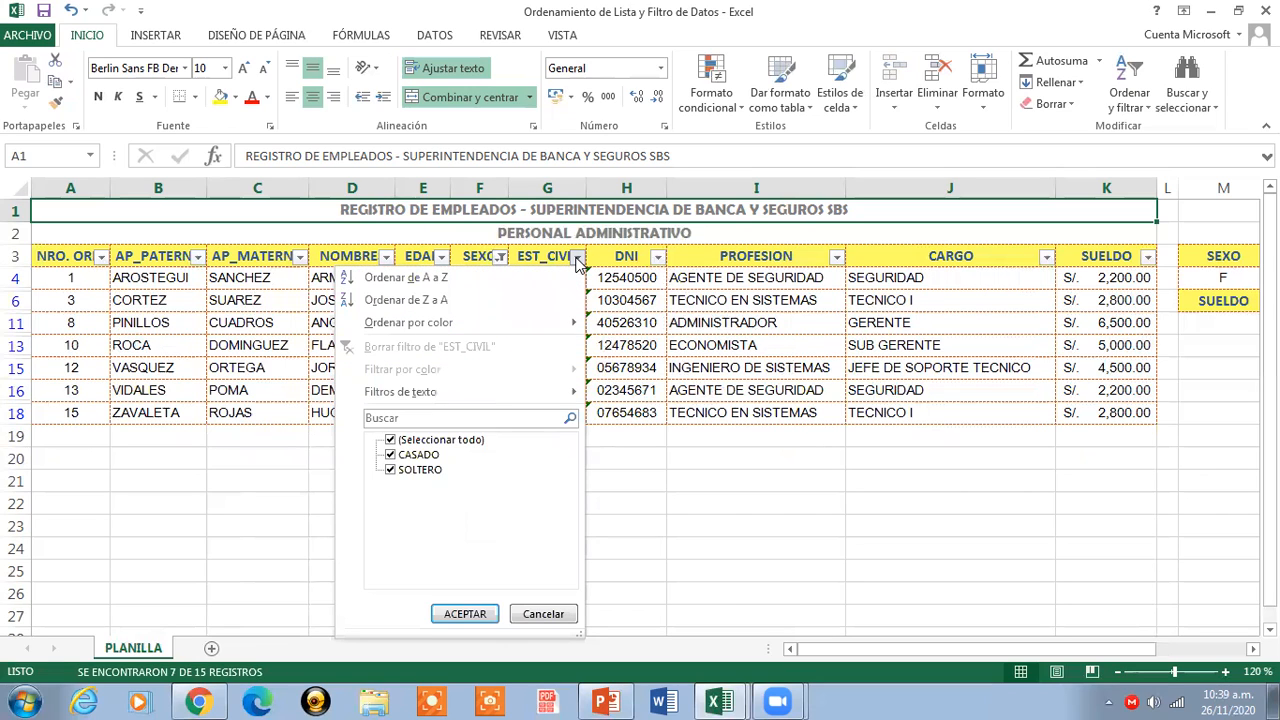
click(390, 454)
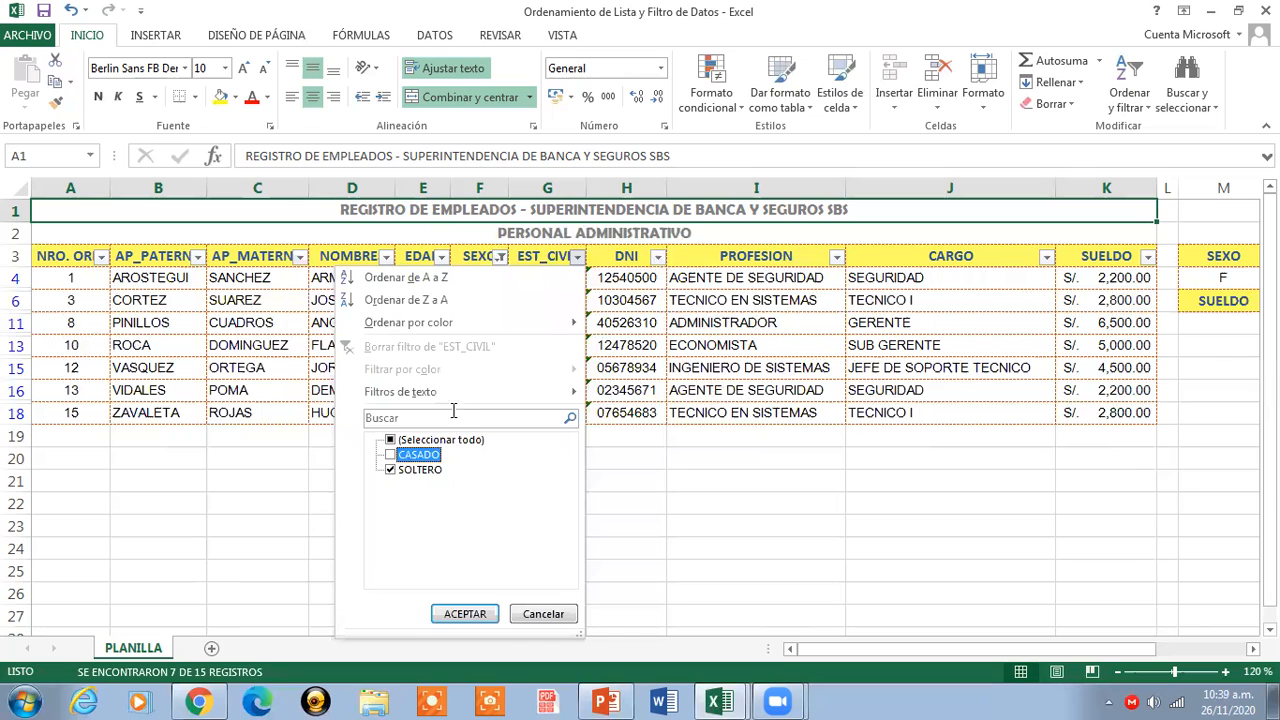
click(465, 614)
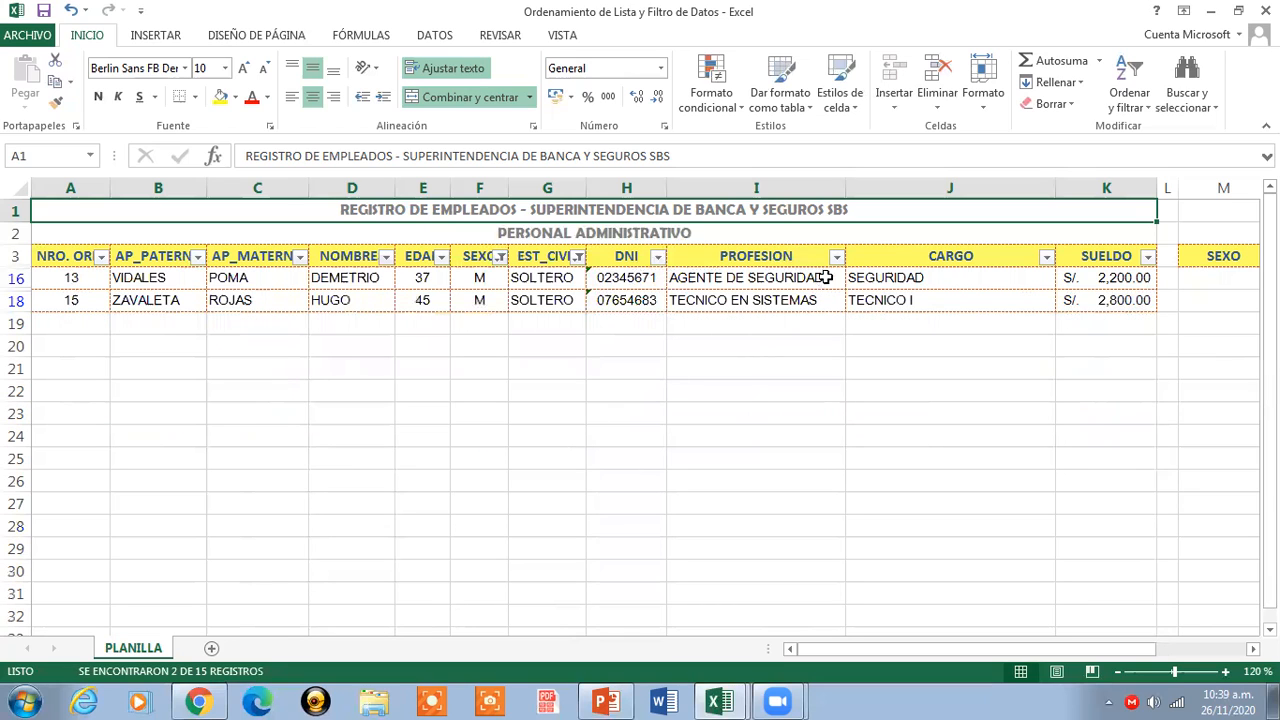
- Narrow the filtered register by keeping only TECNICO EN SISTEMAS under PROFESION
click(836, 257)
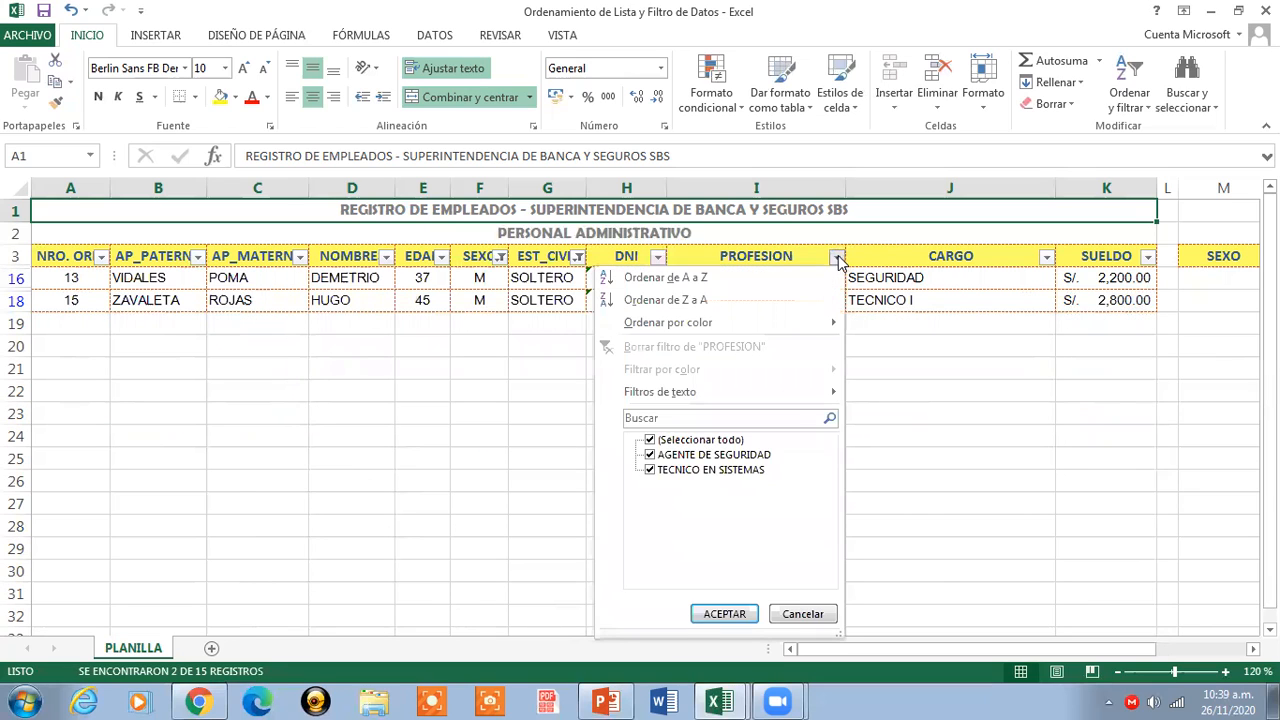
click(650, 440)
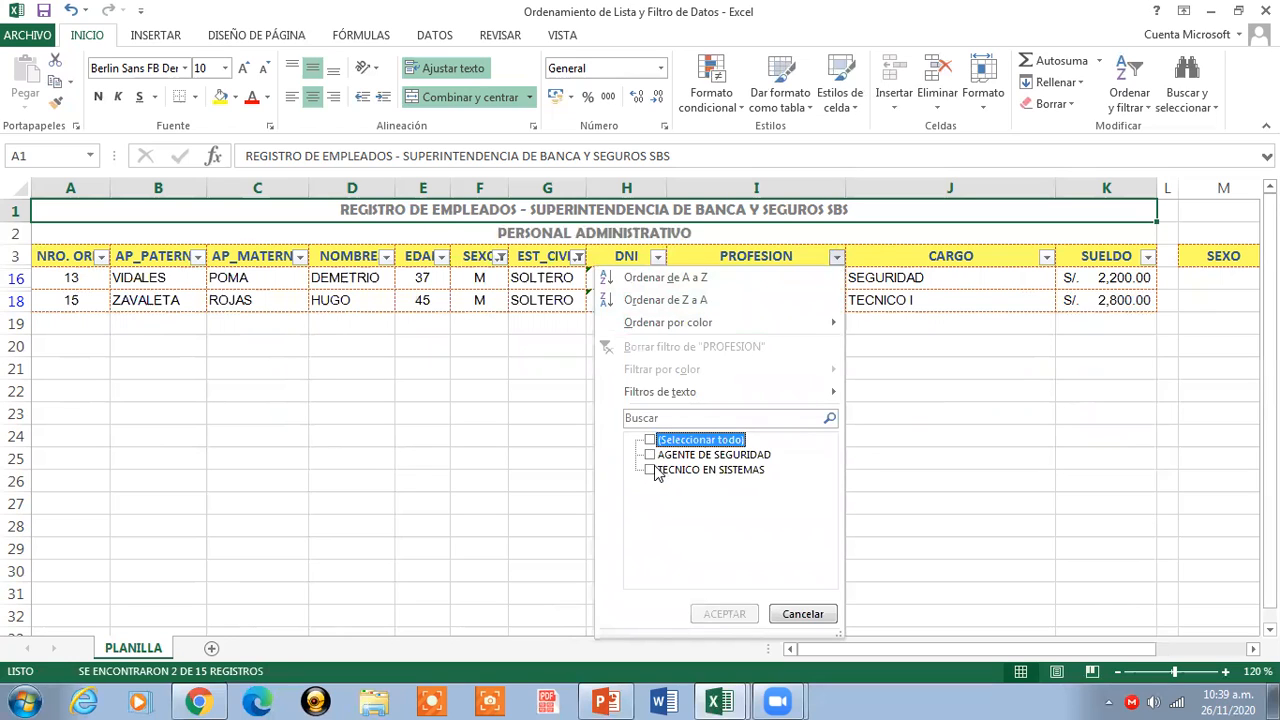
click(651, 470)
click(725, 614)
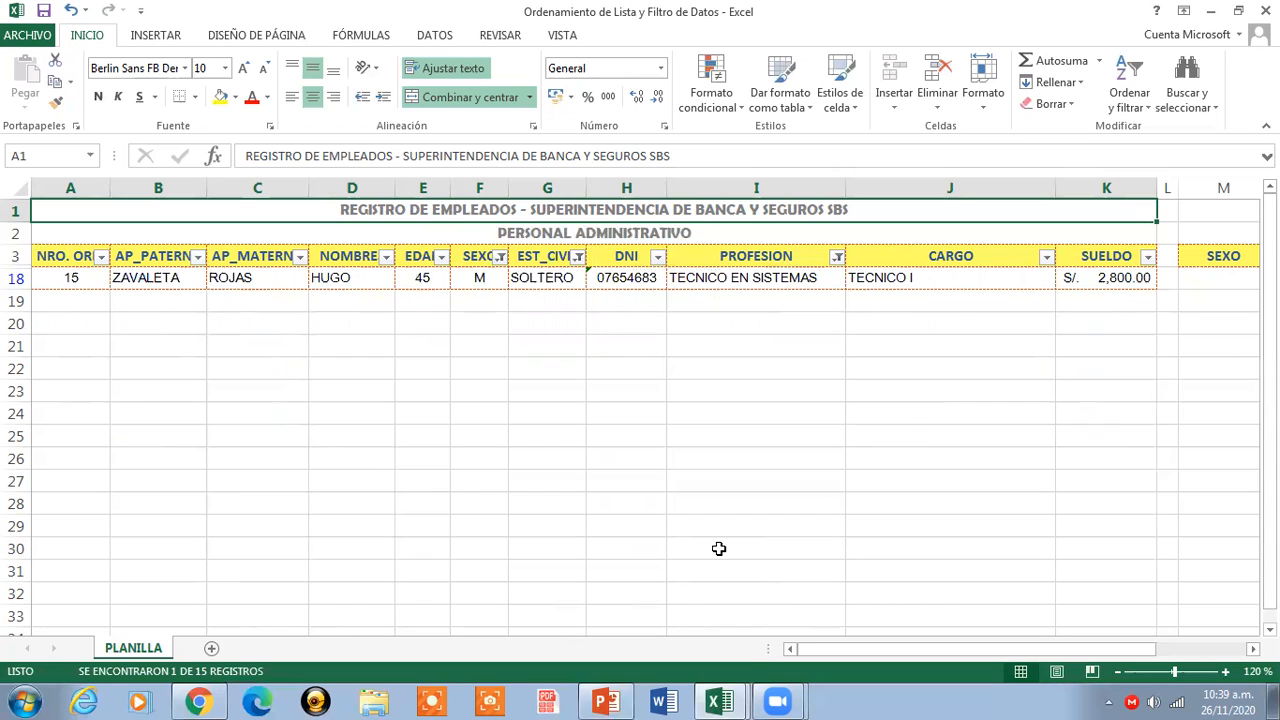
- Select all values again in the PROFESION, EST_CIVIL and SEXO filters to restore the full register
click(837, 257)
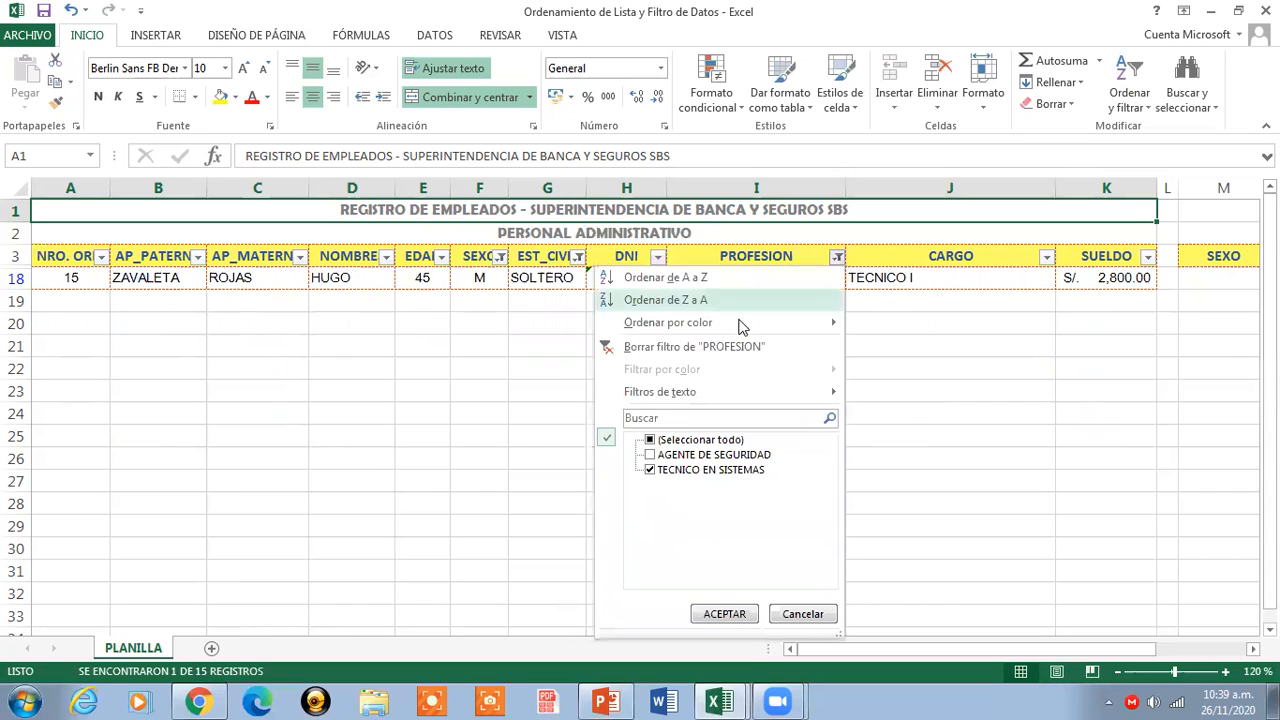
click(649, 441)
click(735, 612)
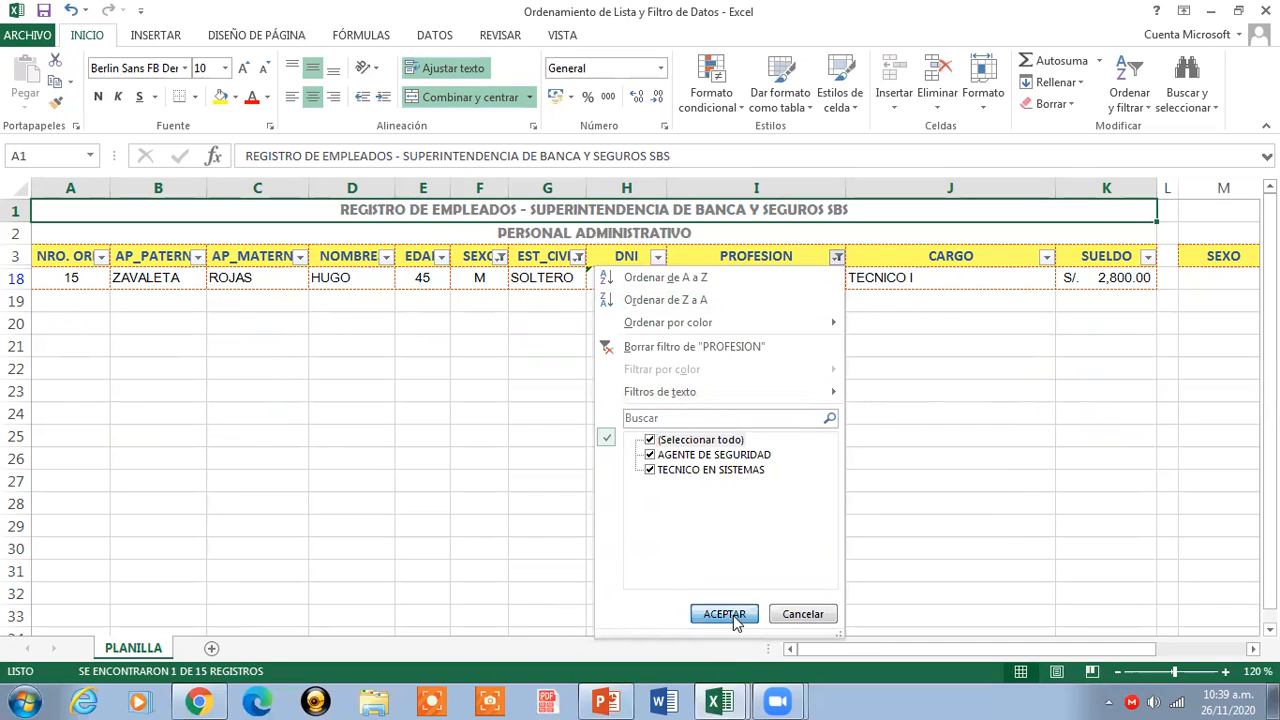
click(578, 257)
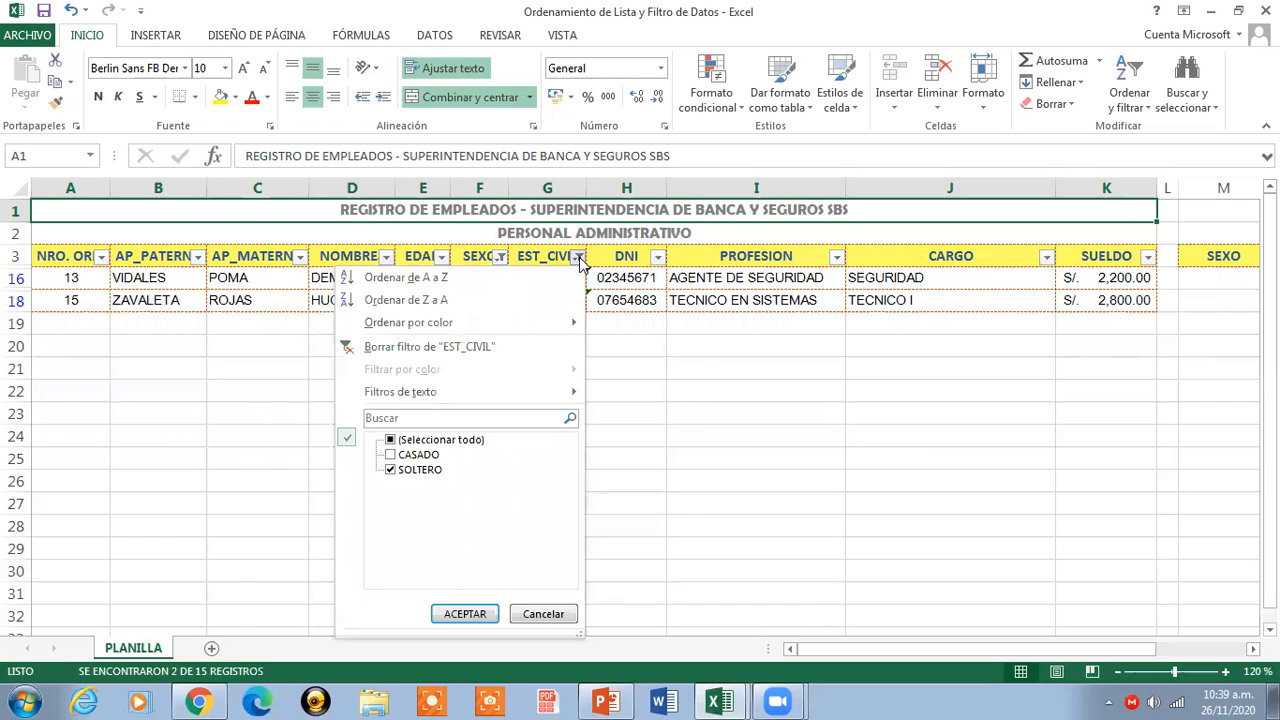
click(390, 440)
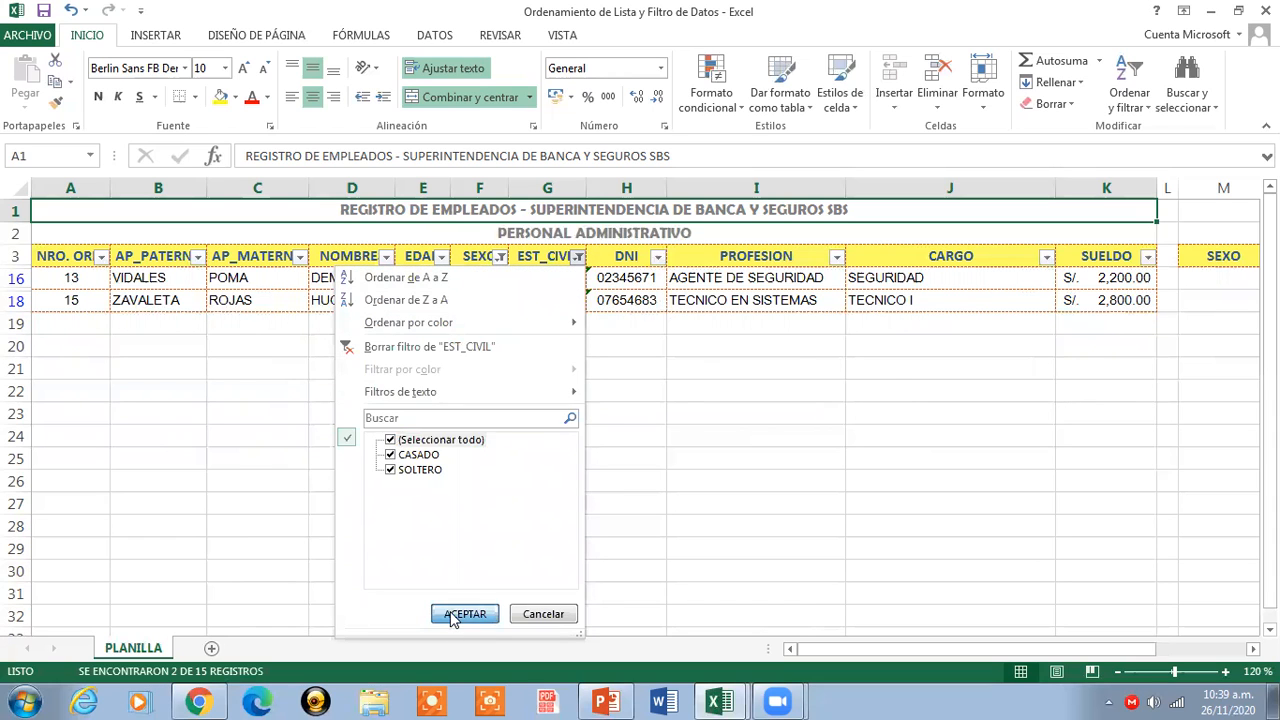
click(462, 613)
click(500, 258)
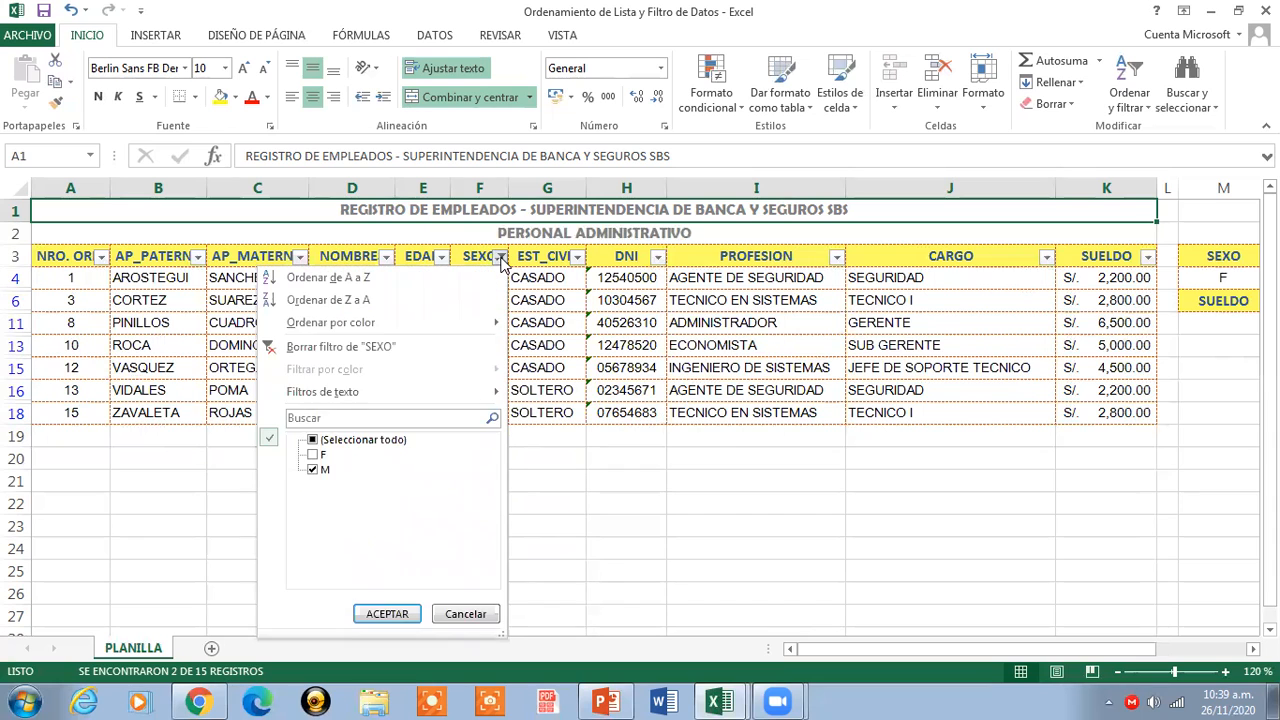
click(313, 440)
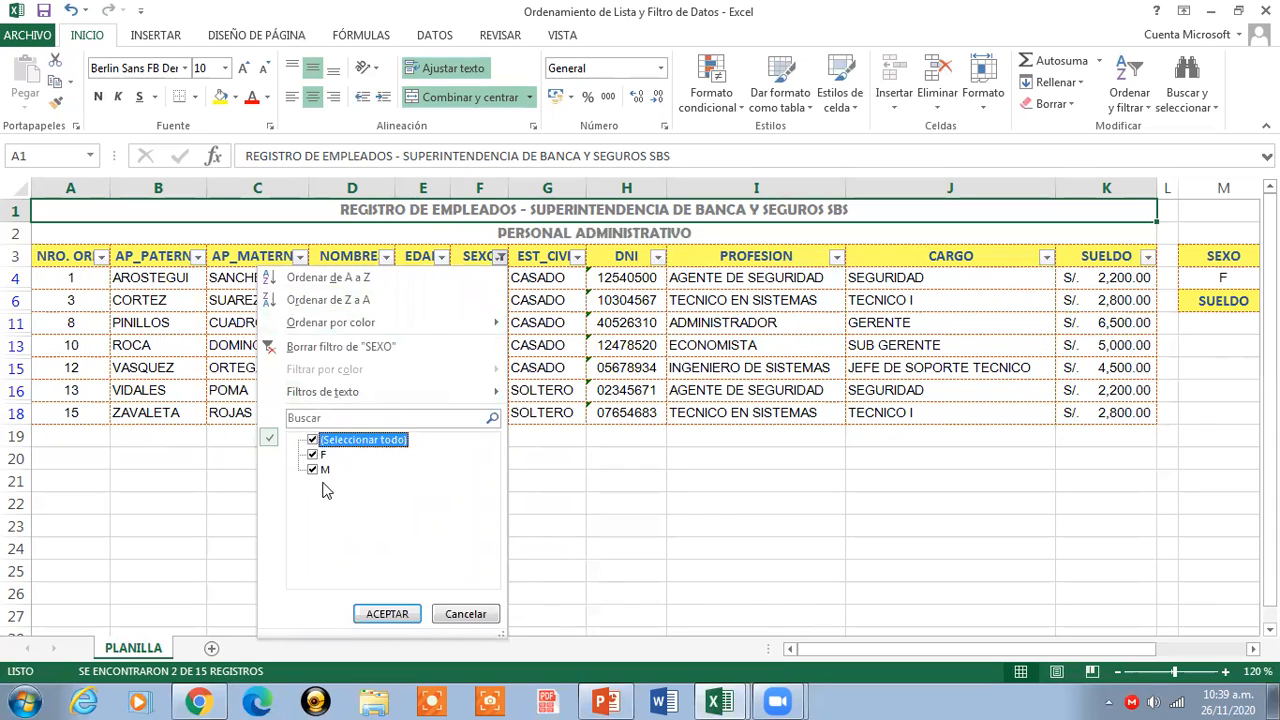
click(383, 613)
- Turn off filtering on the register's header row A3:K3 and select cell A3
drag(57, 254, 1092, 262)
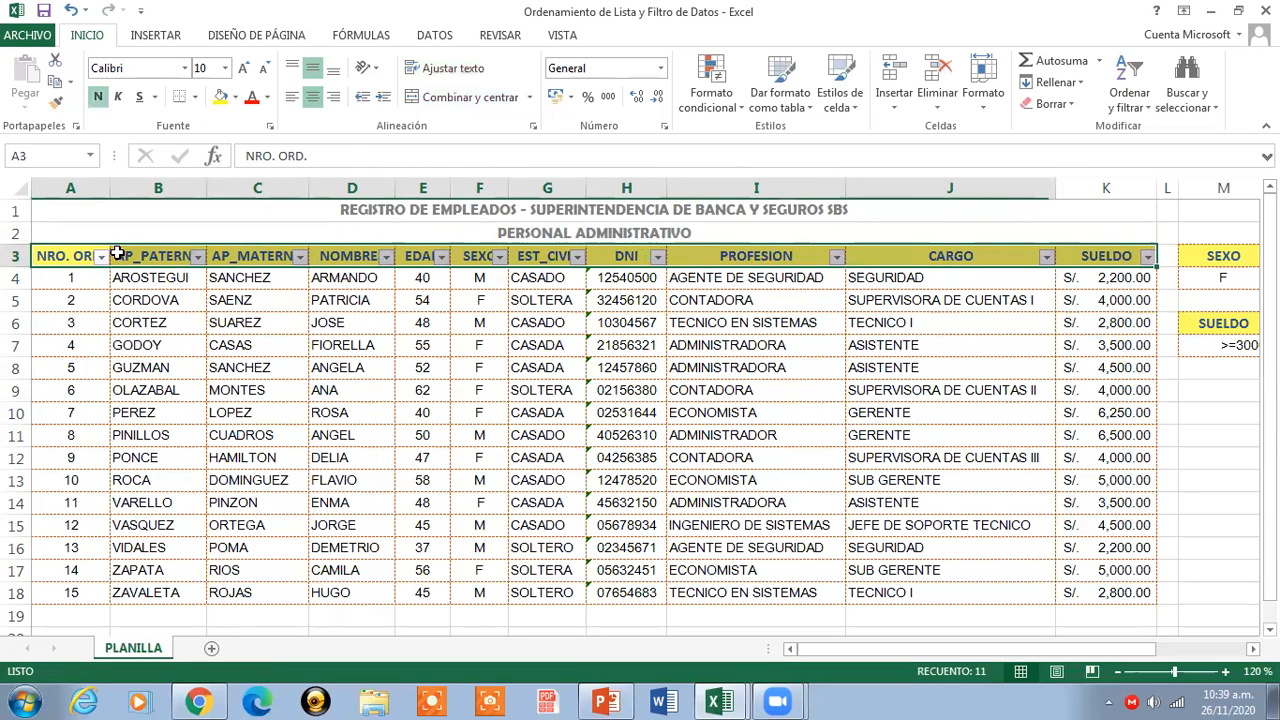
click(1145, 106)
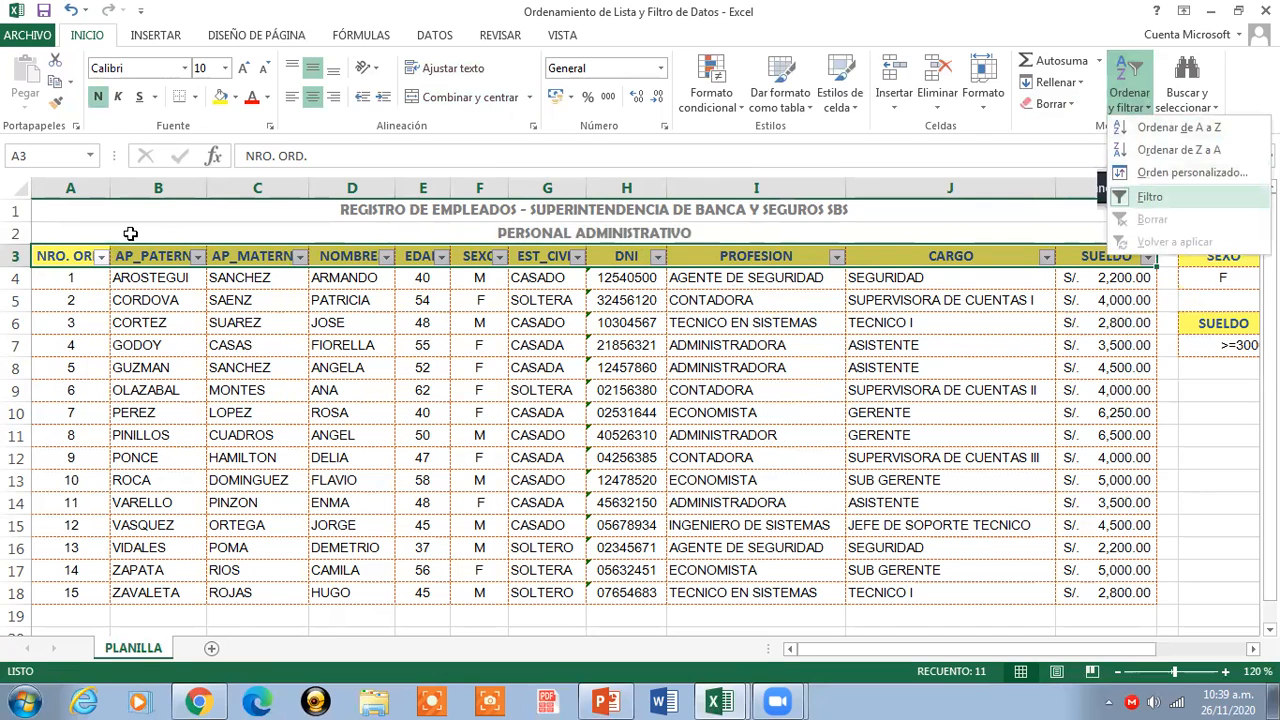
click(56, 262)
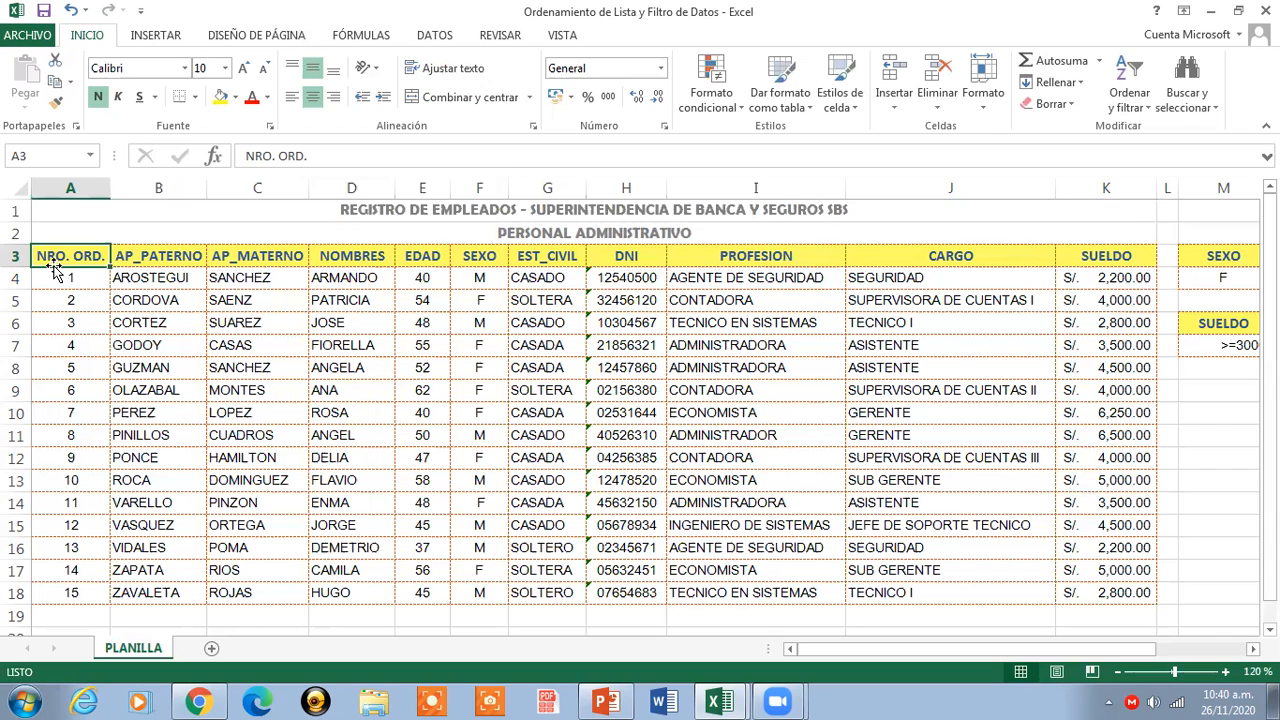
drag(1064, 648, 1158, 649)
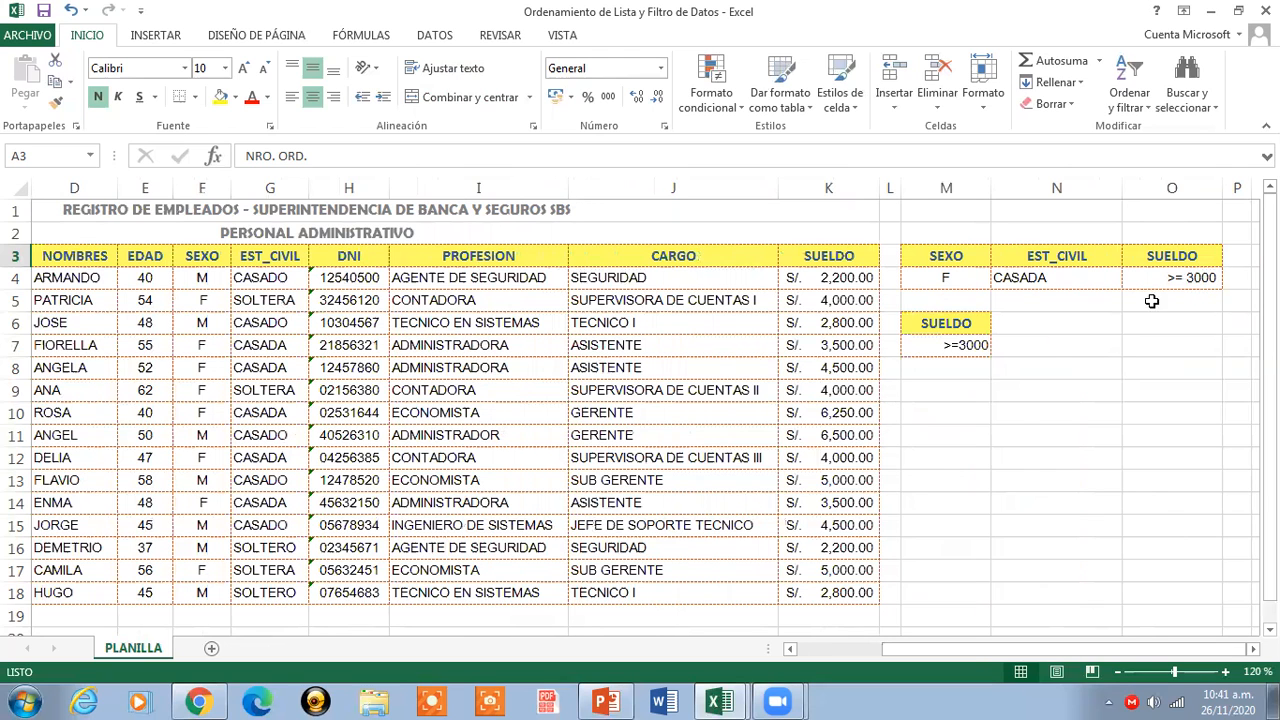
drag(954, 648, 858, 652)
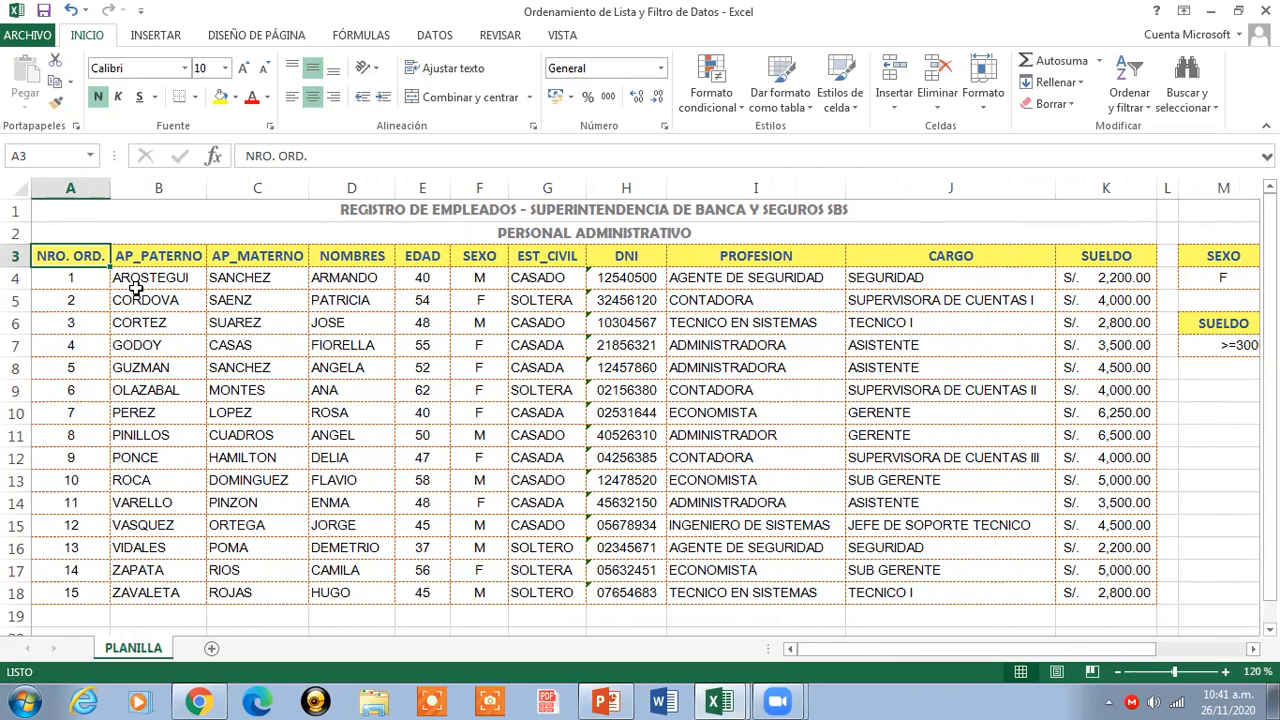
- Apply an in-place advanced filter to register A3:K18 using criteria range M3:O4 (F, CASADA, >= 3000), and undo the filter
click(433, 38)
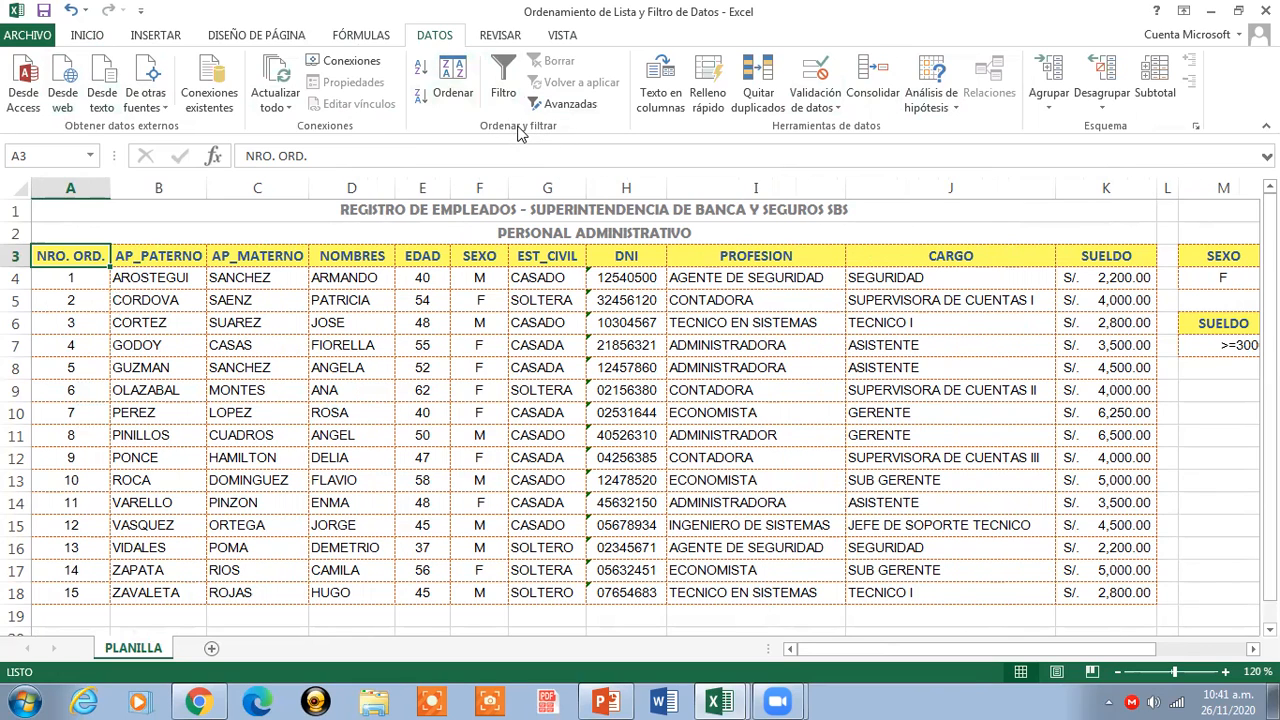
click(588, 105)
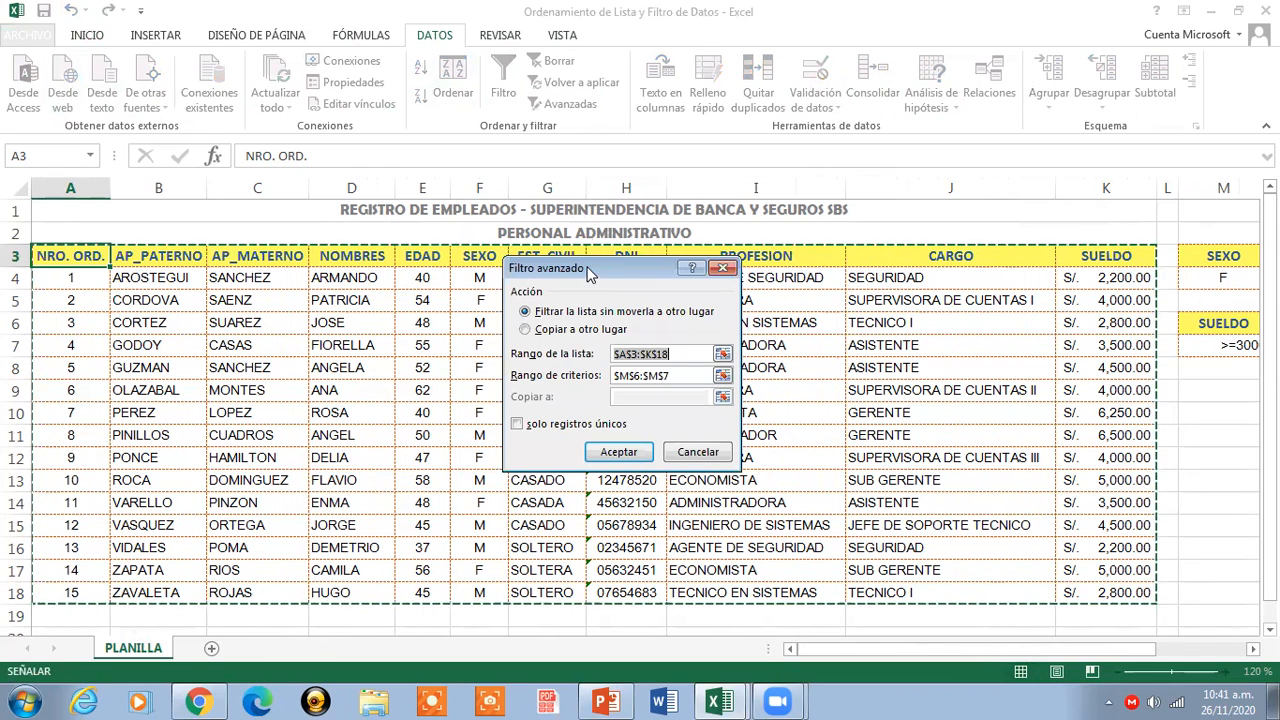
drag(587, 267, 565, 293)
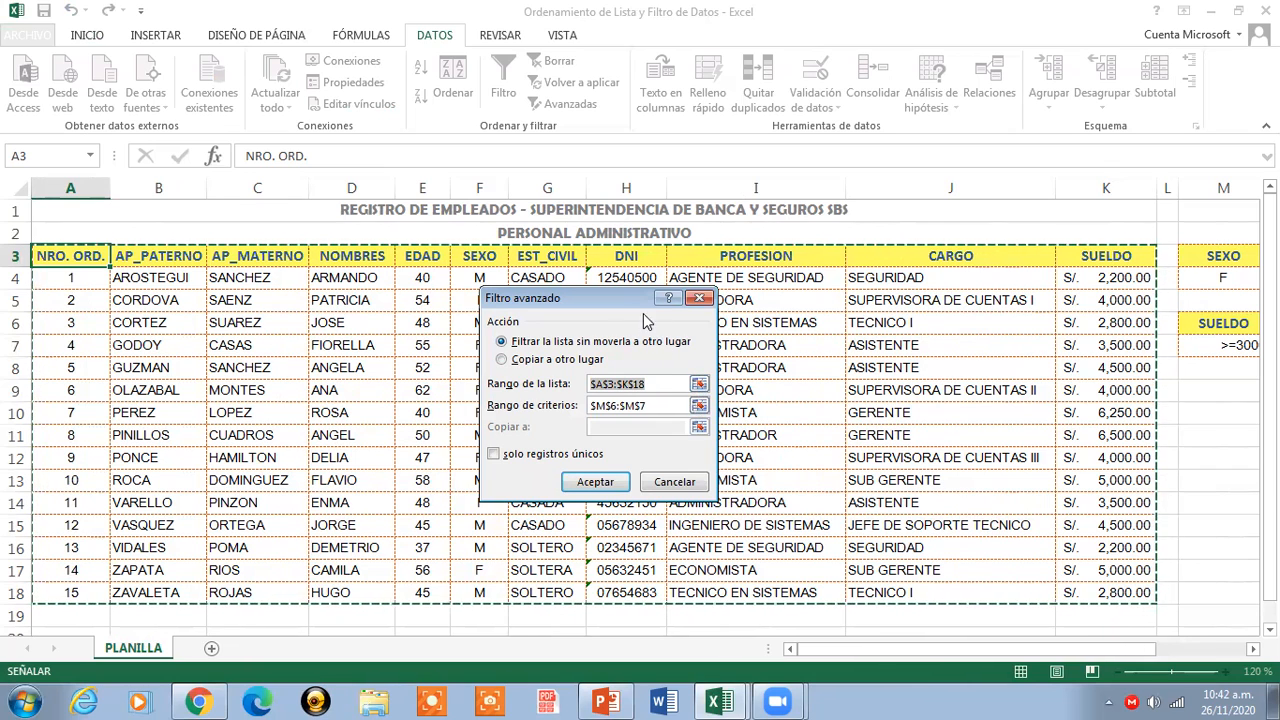
drag(624, 298, 626, 283)
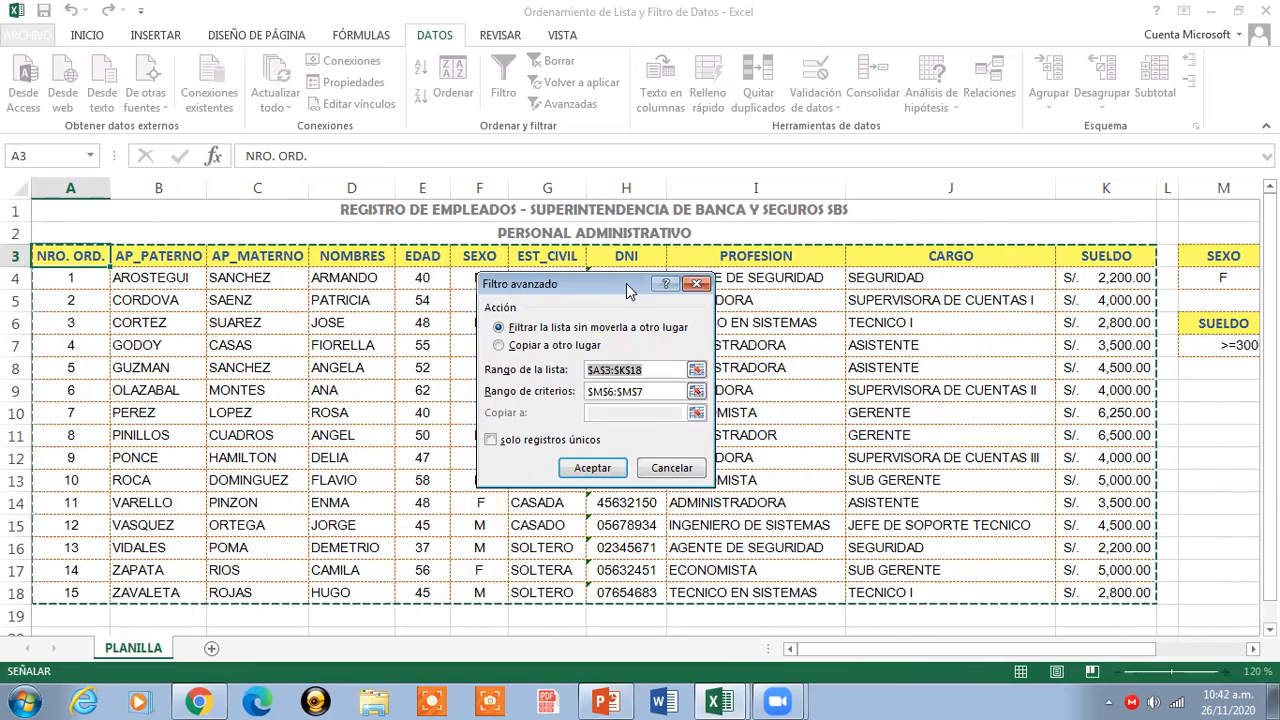
click(697, 391)
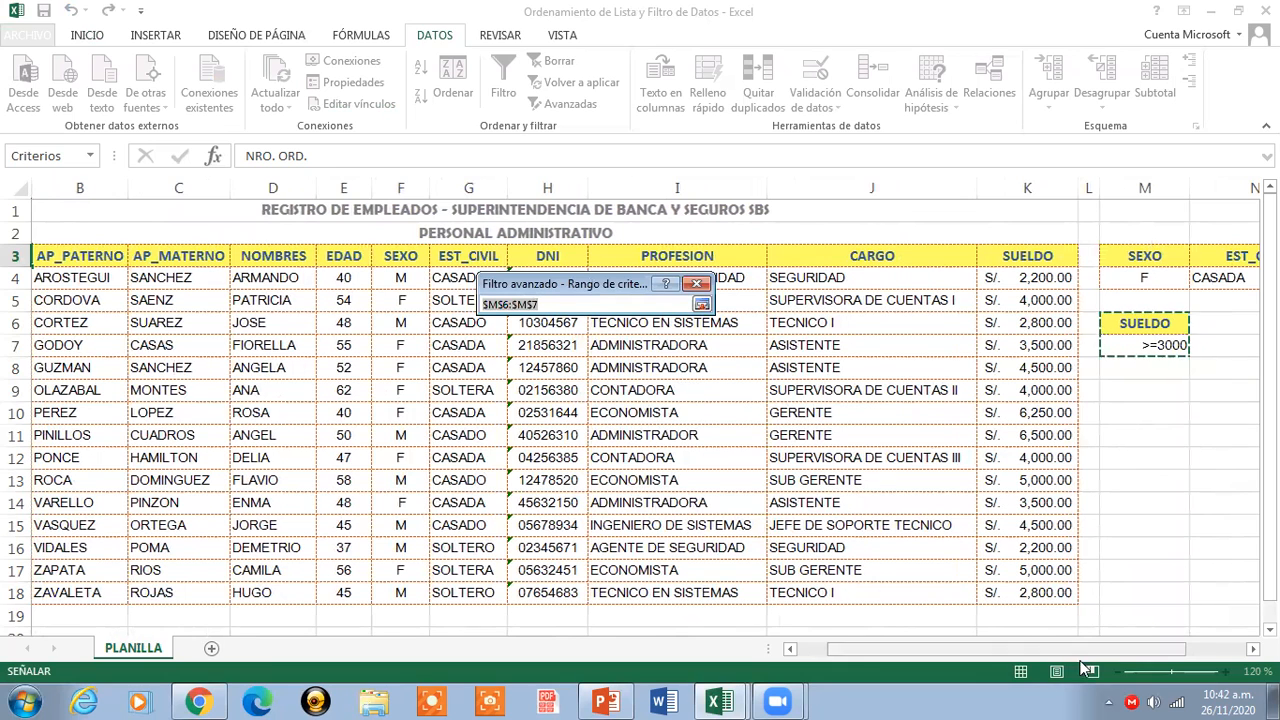
drag(1106, 649, 1205, 649)
drag(945, 258, 1166, 277)
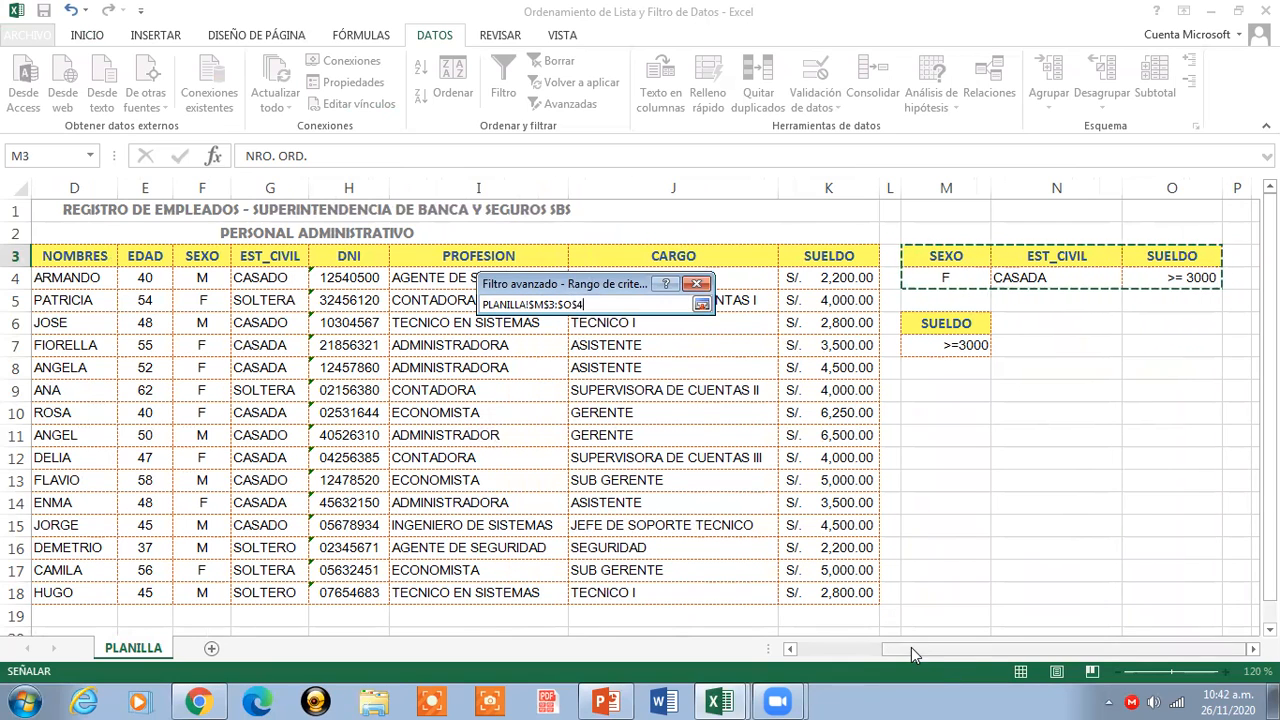
drag(913, 645, 823, 644)
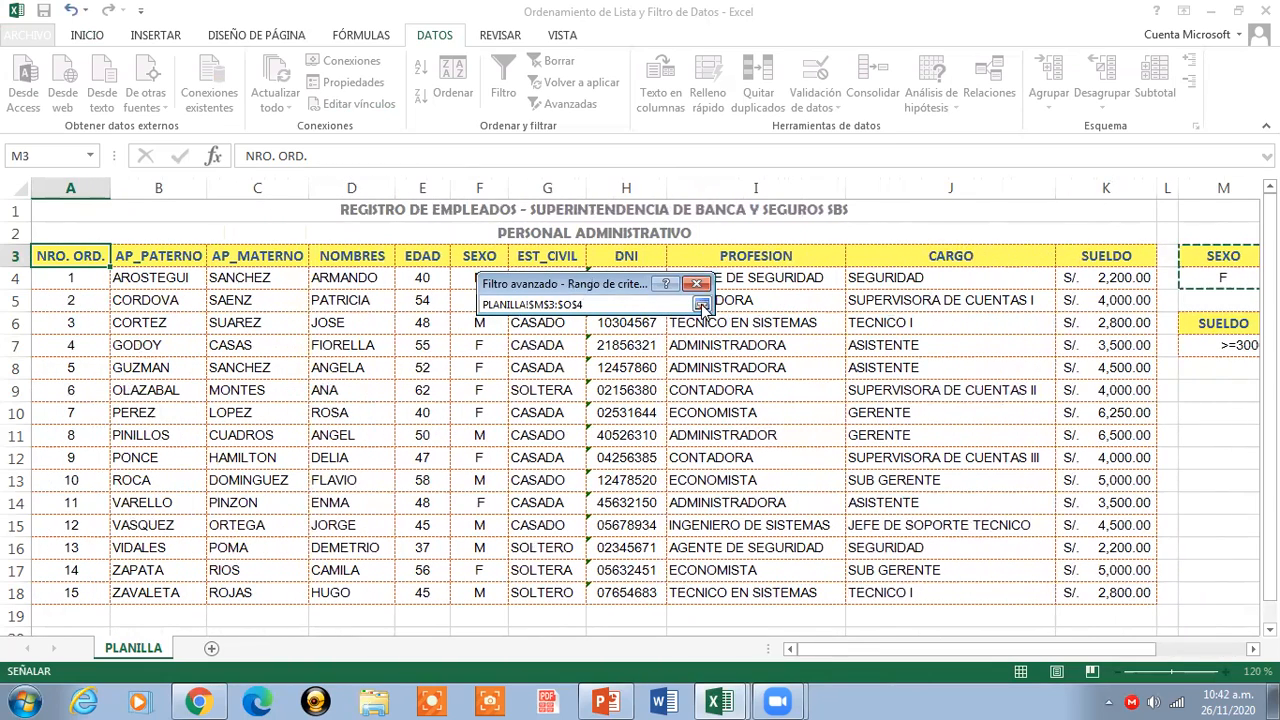
click(703, 306)
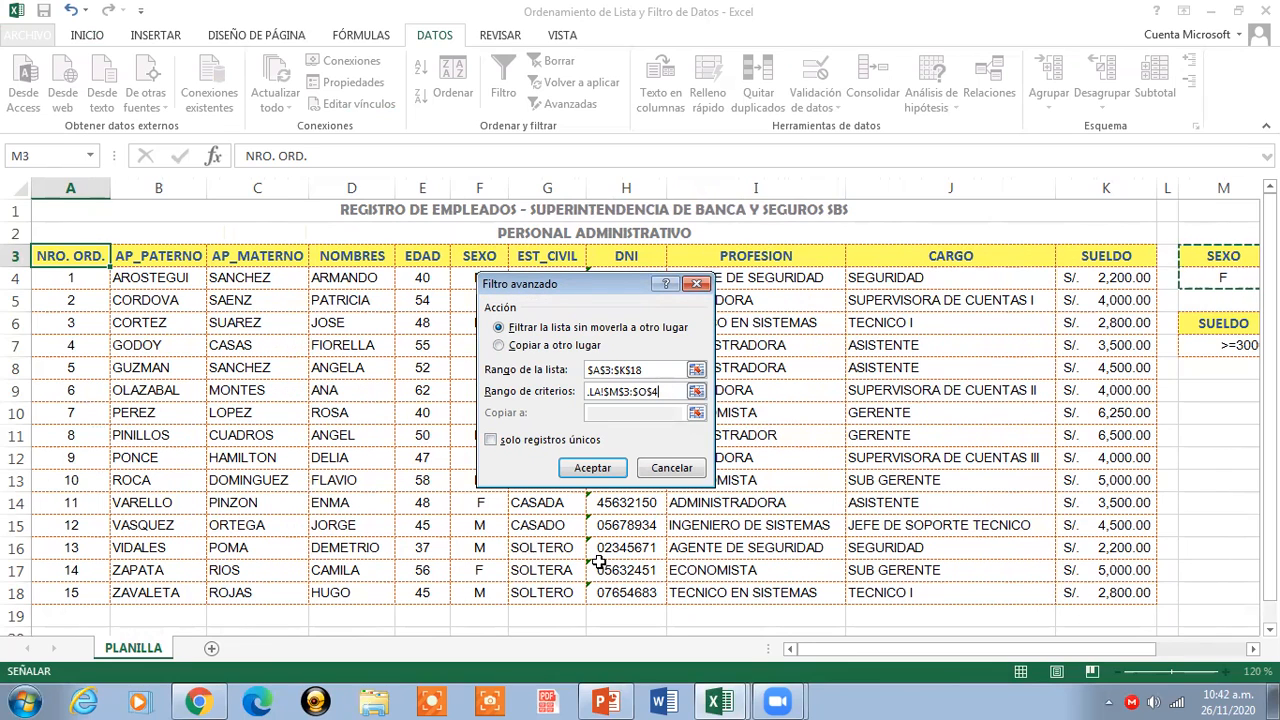
mouse_move(900, 649)
mouse_down()
mouse_move(995, 645)
mouse_move(881, 653)
mouse_up()
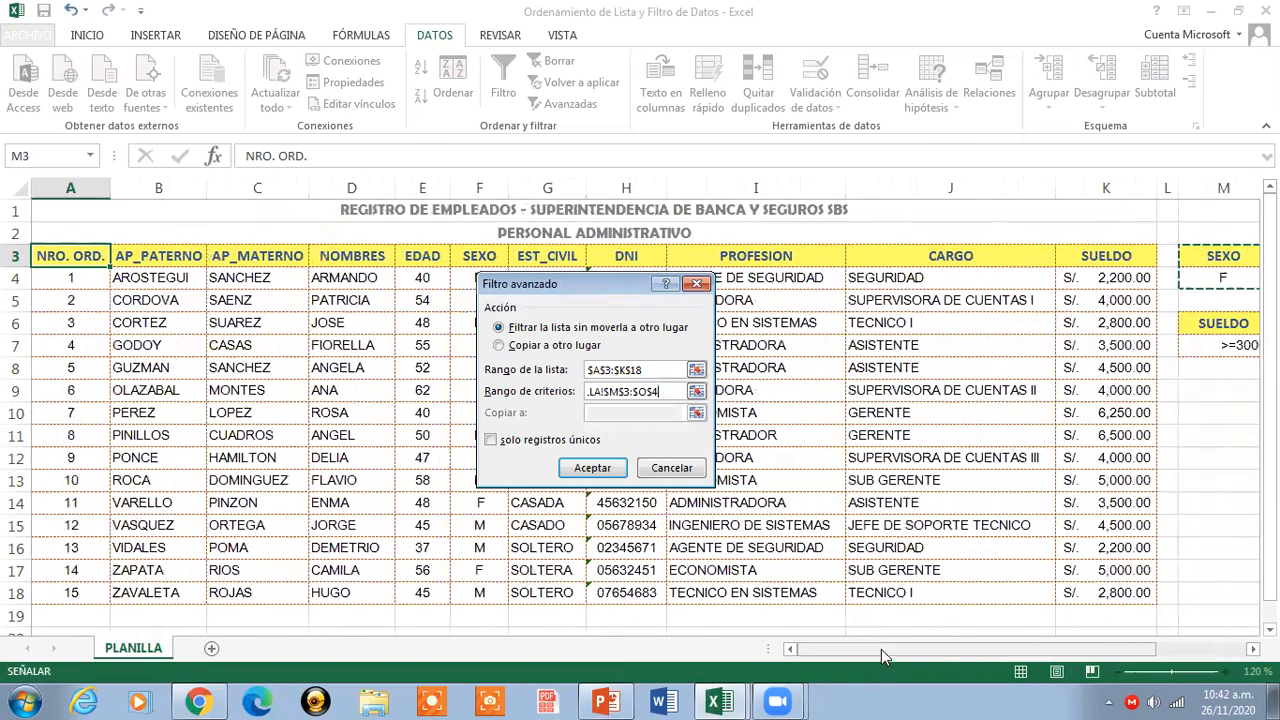
click(590, 470)
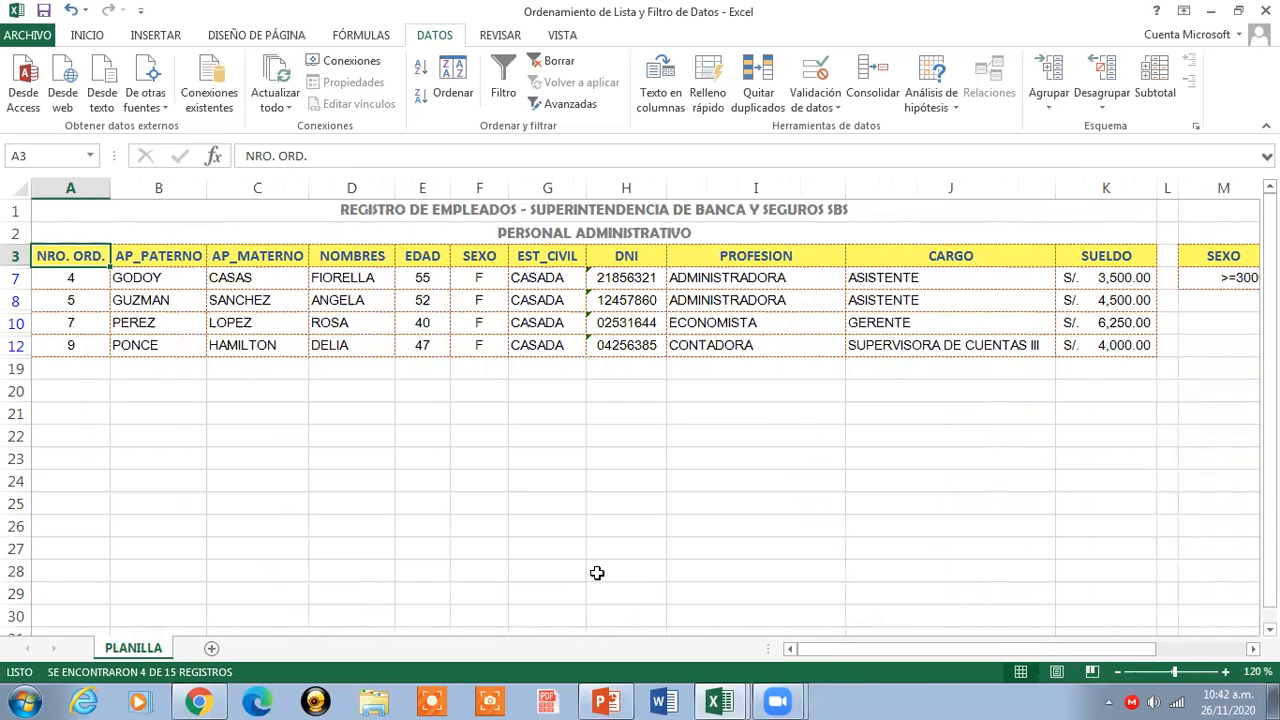
key(ctrl+z)
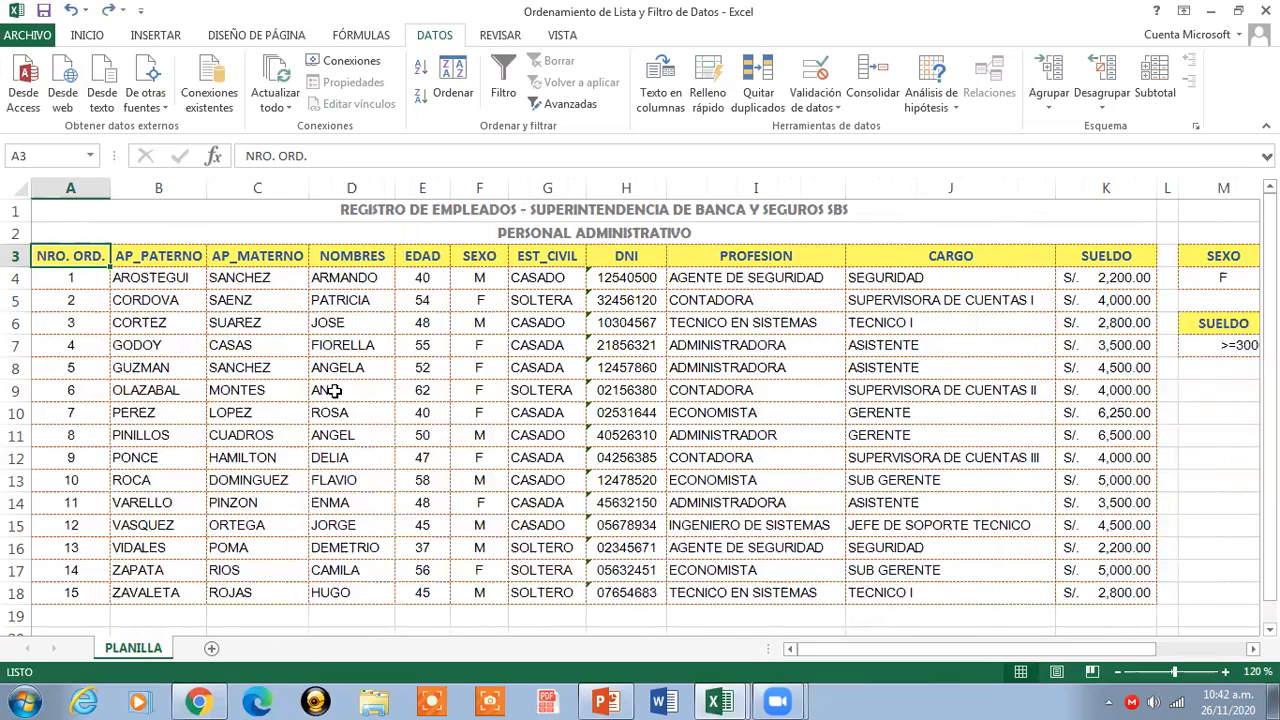
- Change the criteria in M4 and N4 to M under SEXO and CASADO under EST_CIVIL
drag(1133, 652, 1243, 645)
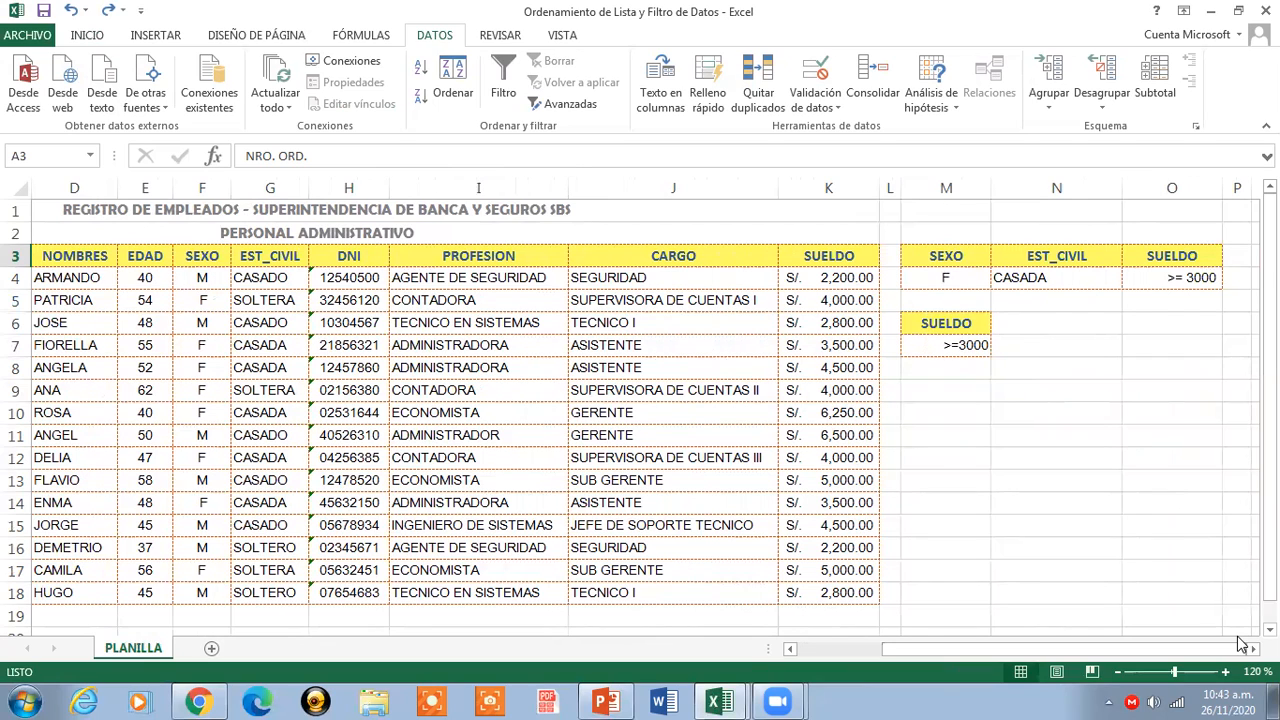
click(956, 277)
text(M)
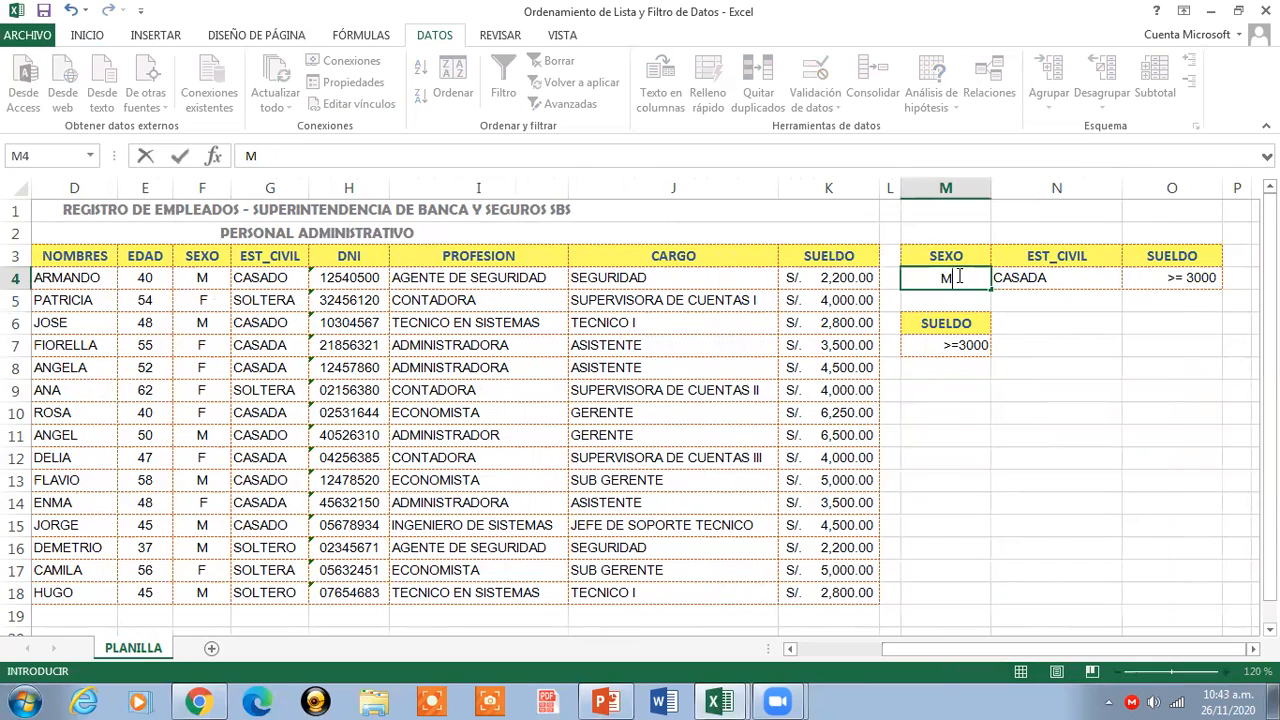
click(1099, 273)
text(soltera)
key(BackSpace)
key(BackSpace)
key(BackSpace)
key(BackSpace)
key(BackSpace)
key(BackSpace)
key(BackSpace)
text(C)
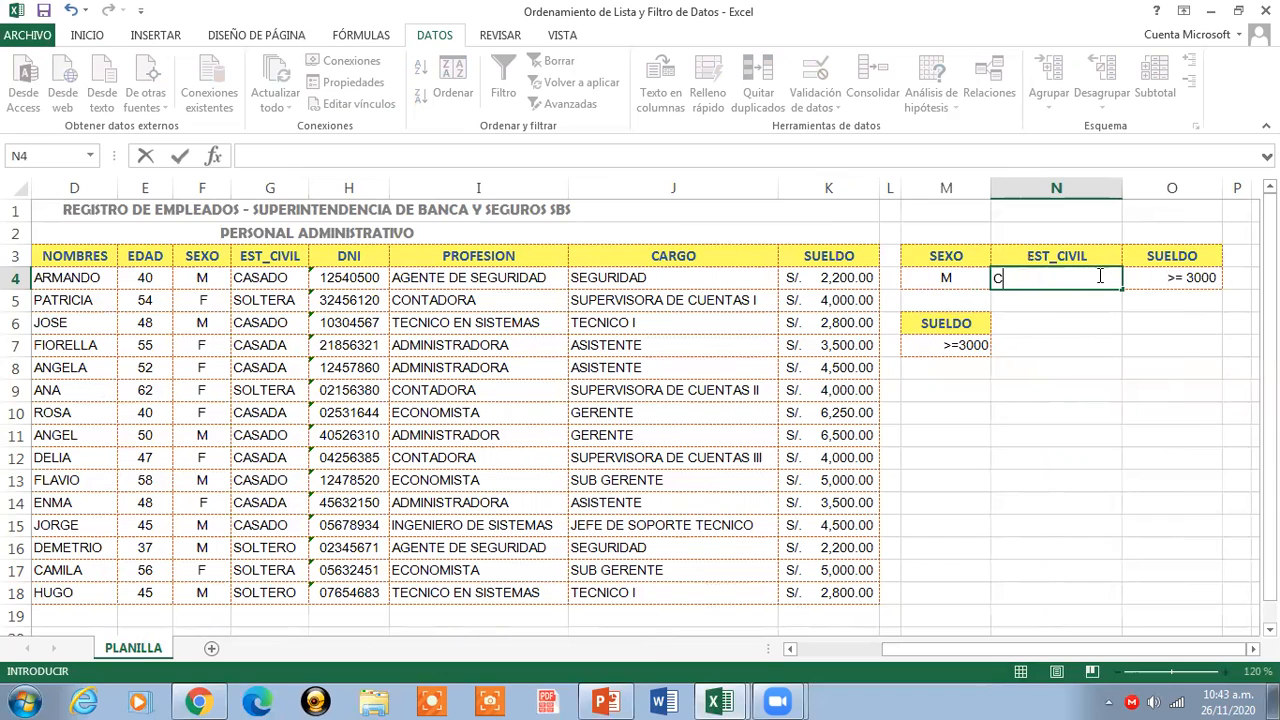
text(ASADO)
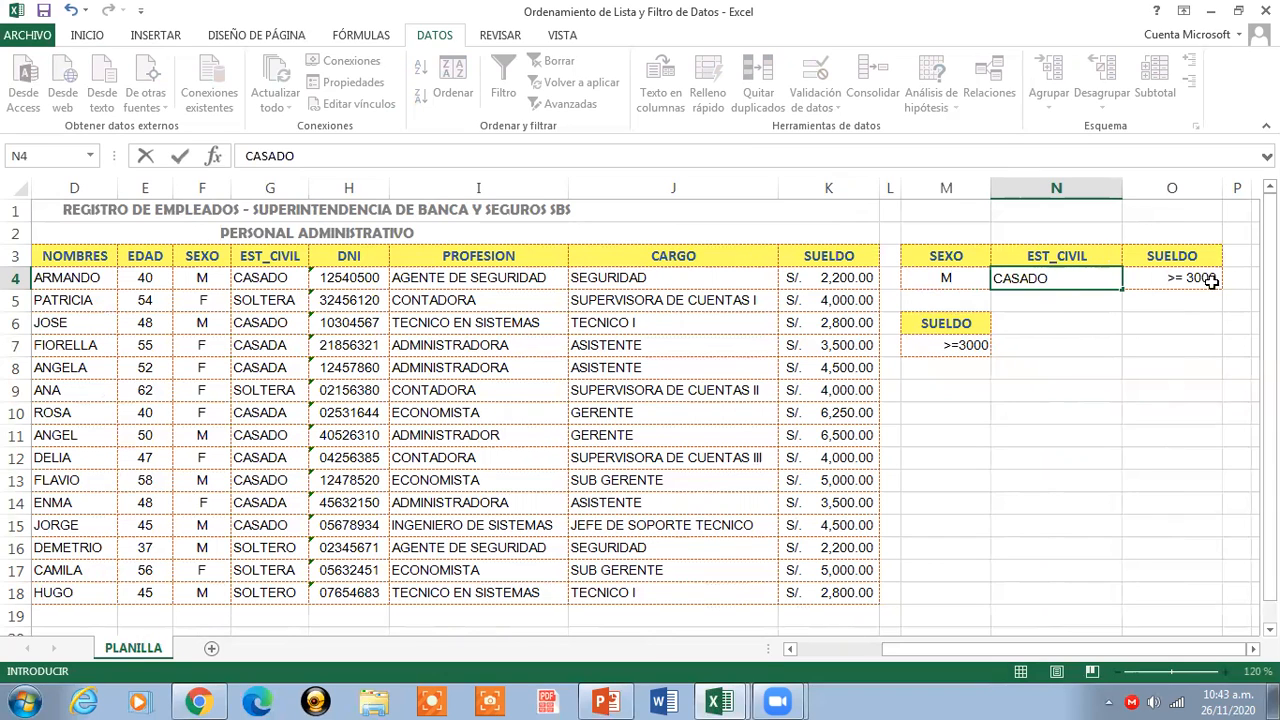
- Set the SUELDO criterion in cell O4 to >= 4000
click(1205, 278)
double_click(1197, 279)
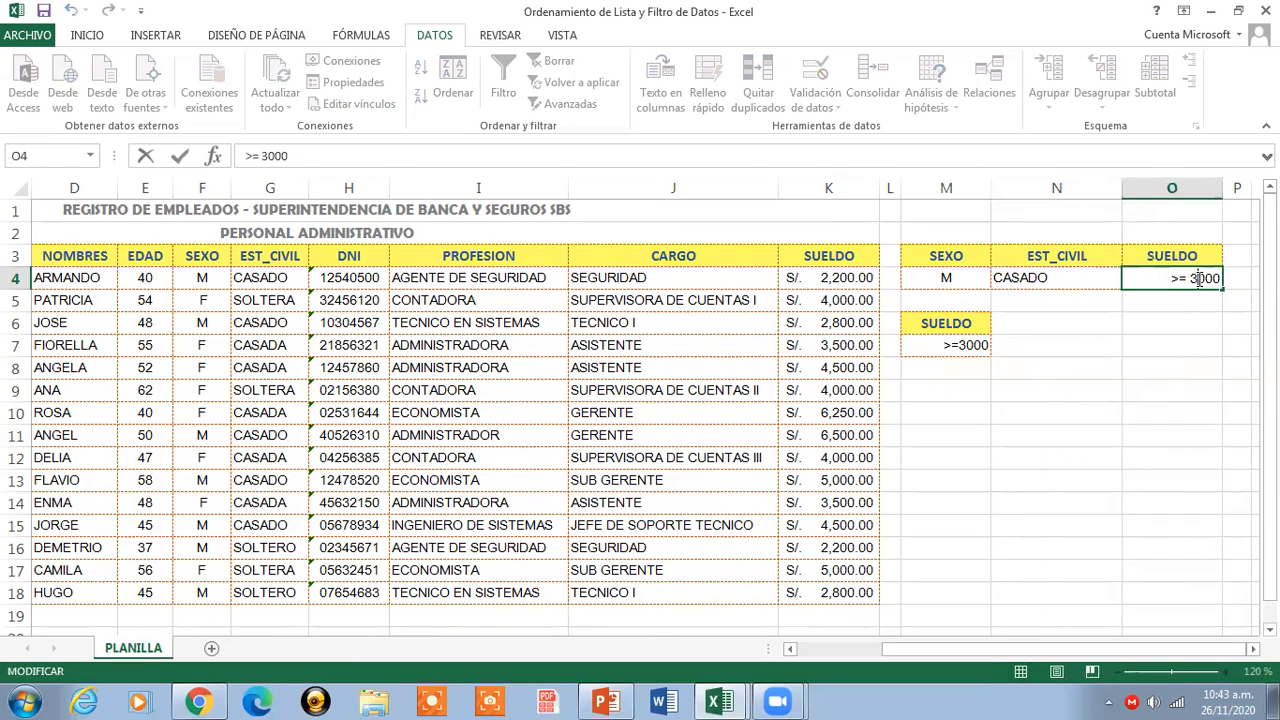
drag(1191, 279, 1221, 279)
text(4000)
click(1105, 343)
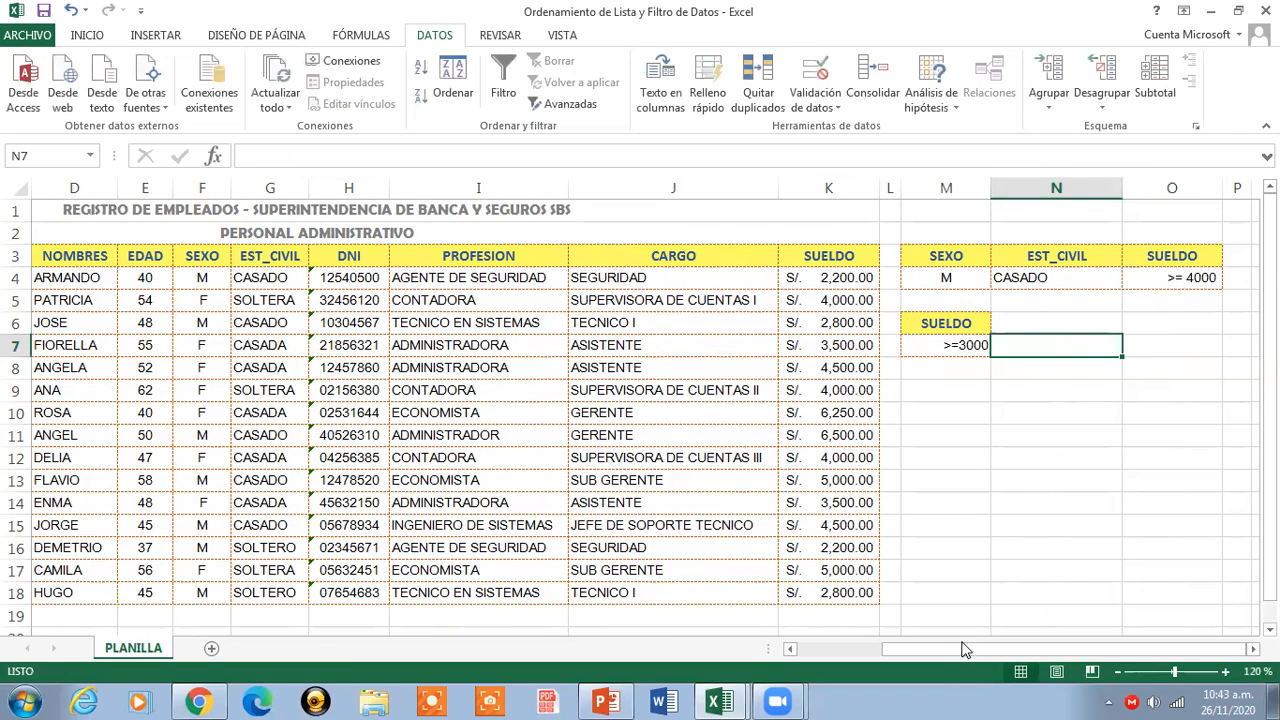
- Filter the register in place for married men earning >= 4000 with an advanced filter on criteria M3:O4, and undo it
drag(900, 649, 812, 649)
click(52, 252)
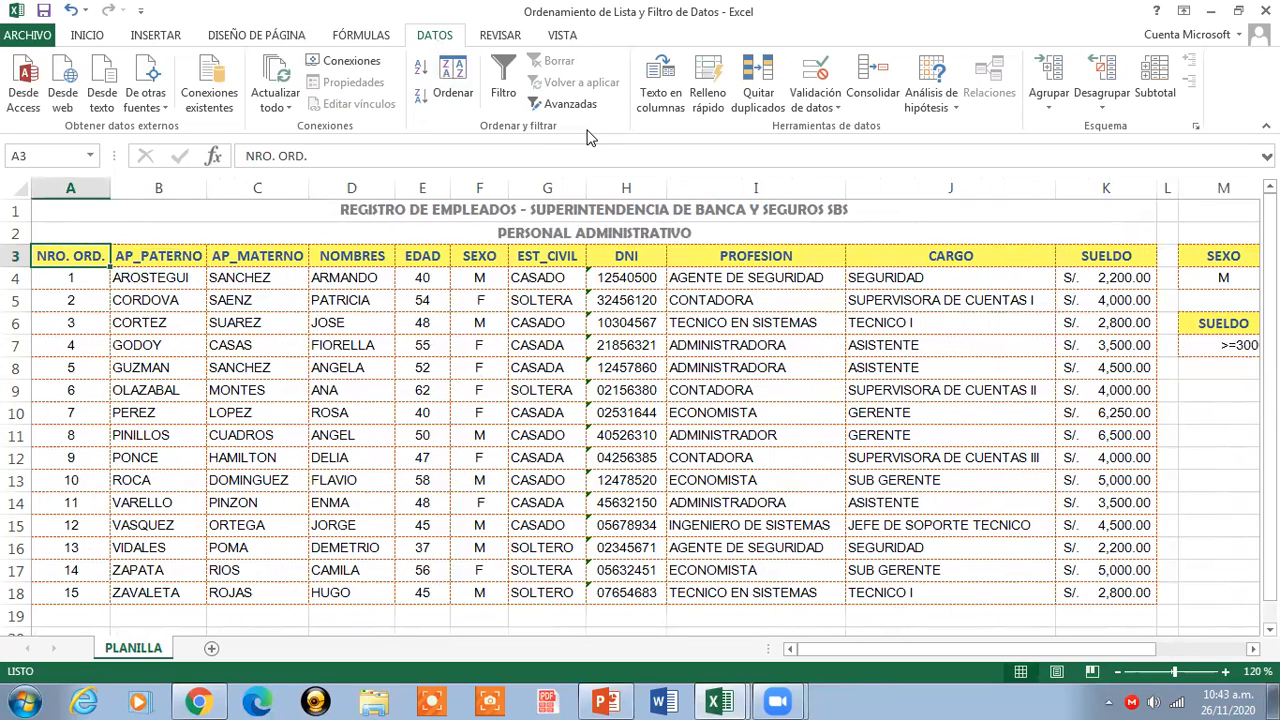
click(572, 104)
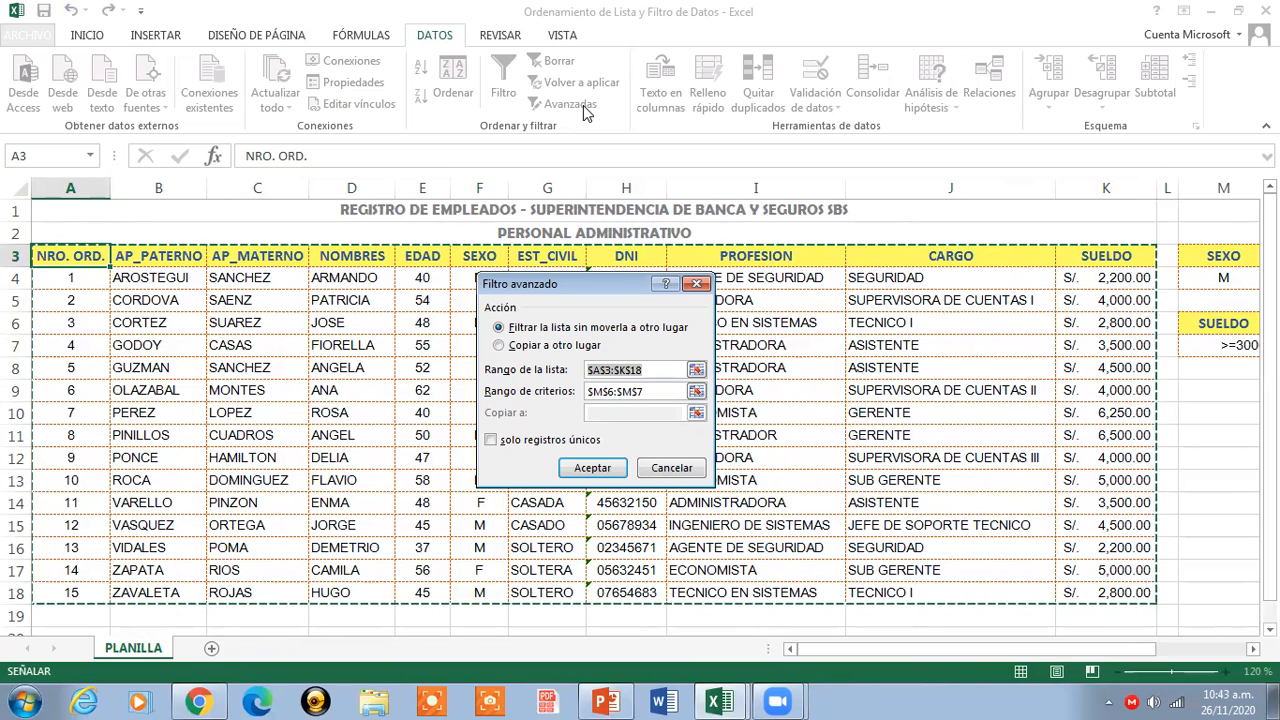
click(665, 392)
click(696, 391)
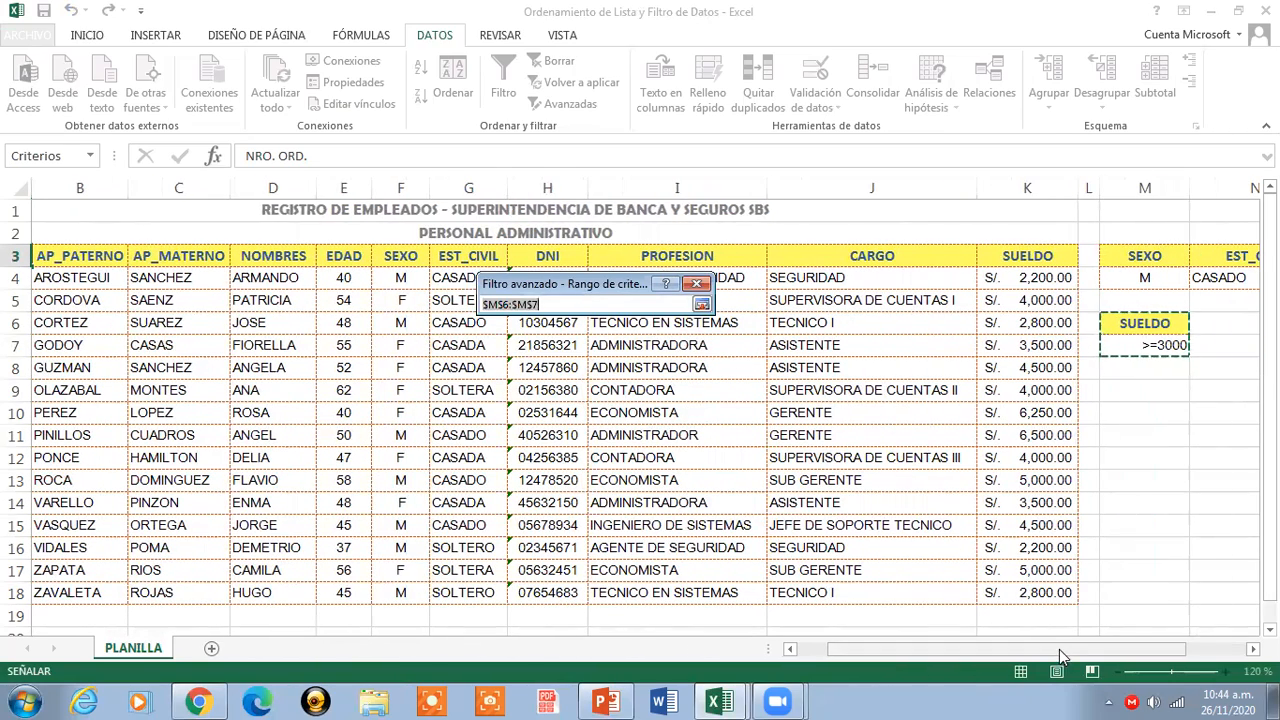
drag(1059, 649, 1121, 653)
drag(940, 258, 1173, 278)
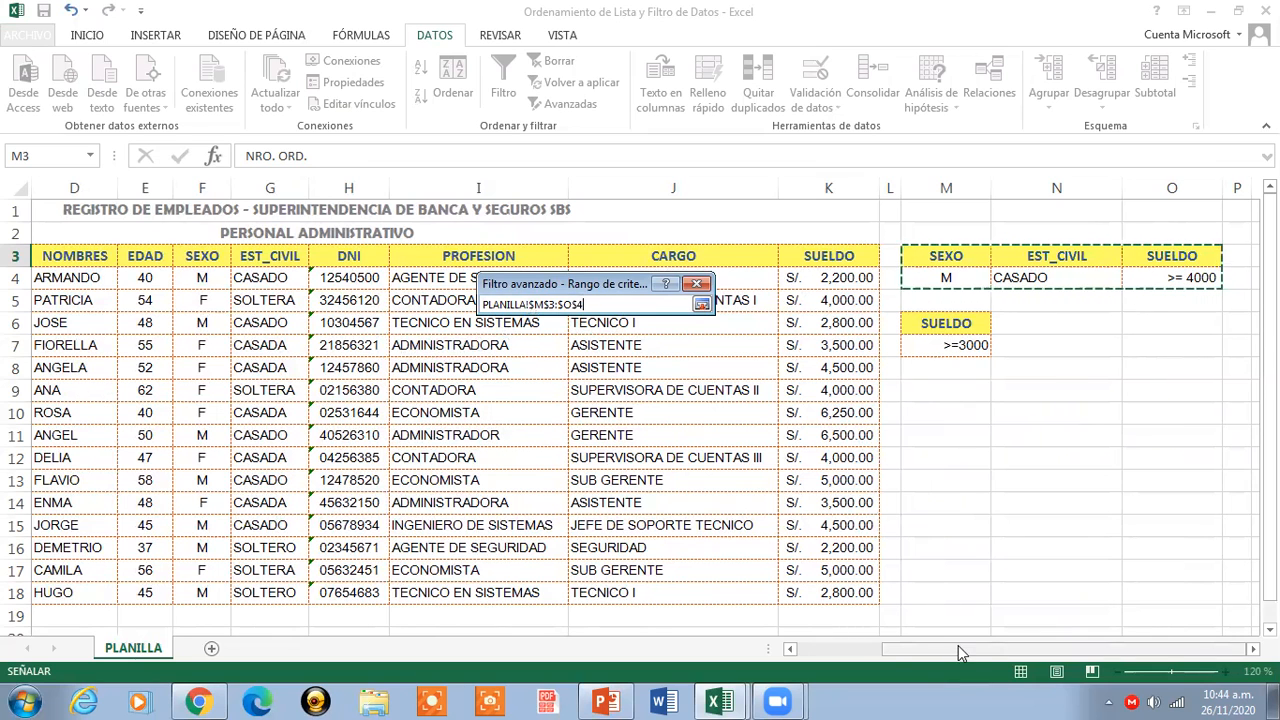
drag(957, 649, 823, 639)
click(700, 304)
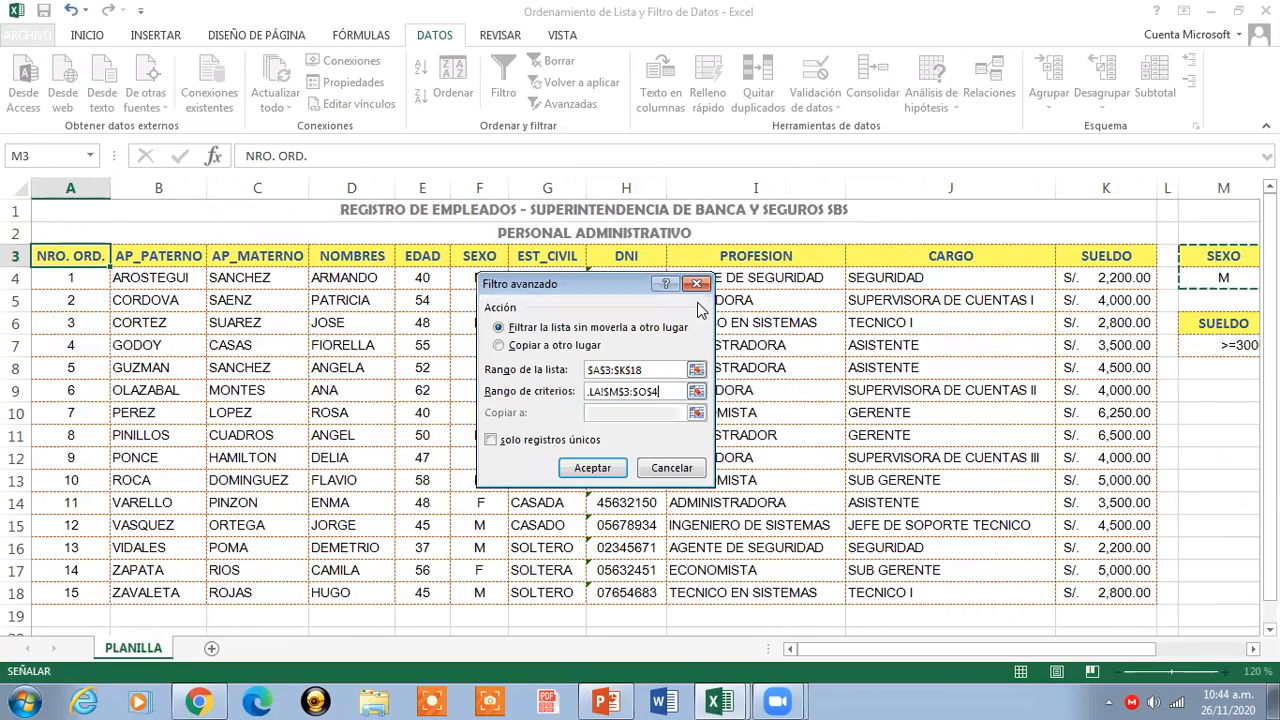
click(592, 467)
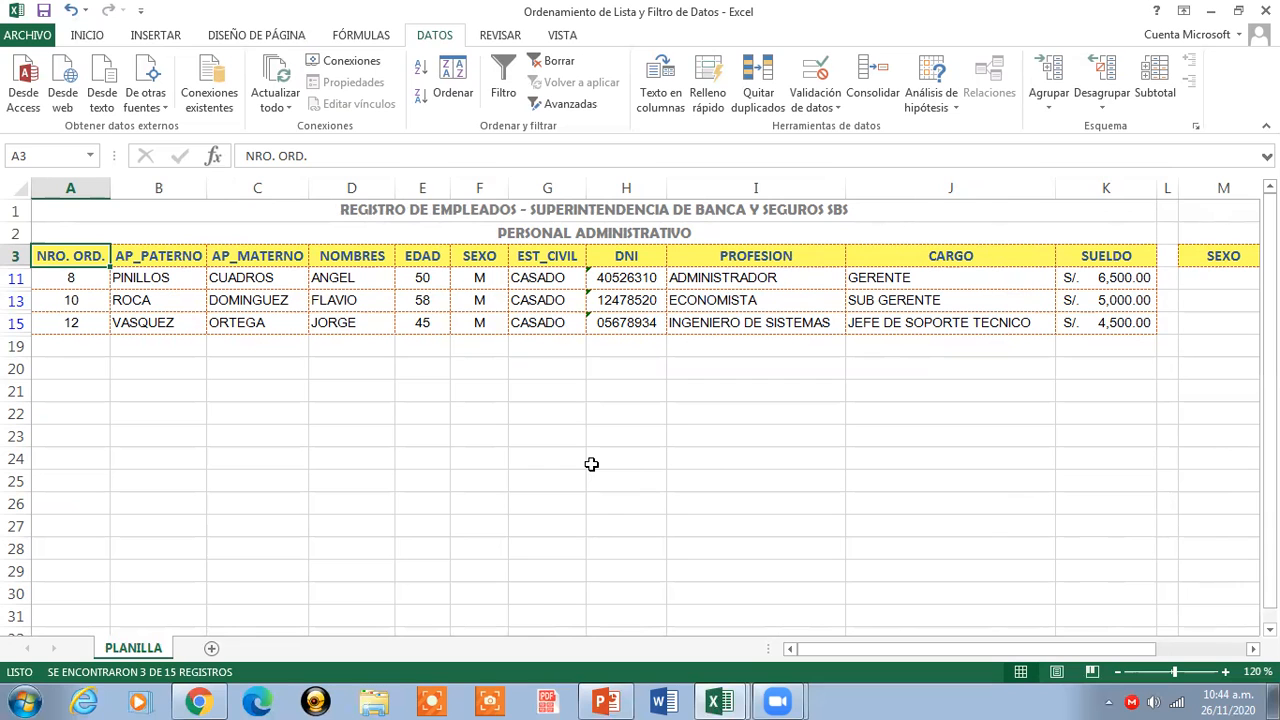
click(70, 10)
- Change the criteria in N4 and O4 to SOLTERO under EST_CIVIL and >= 1500 under SUELDO
drag(1080, 648, 1170, 648)
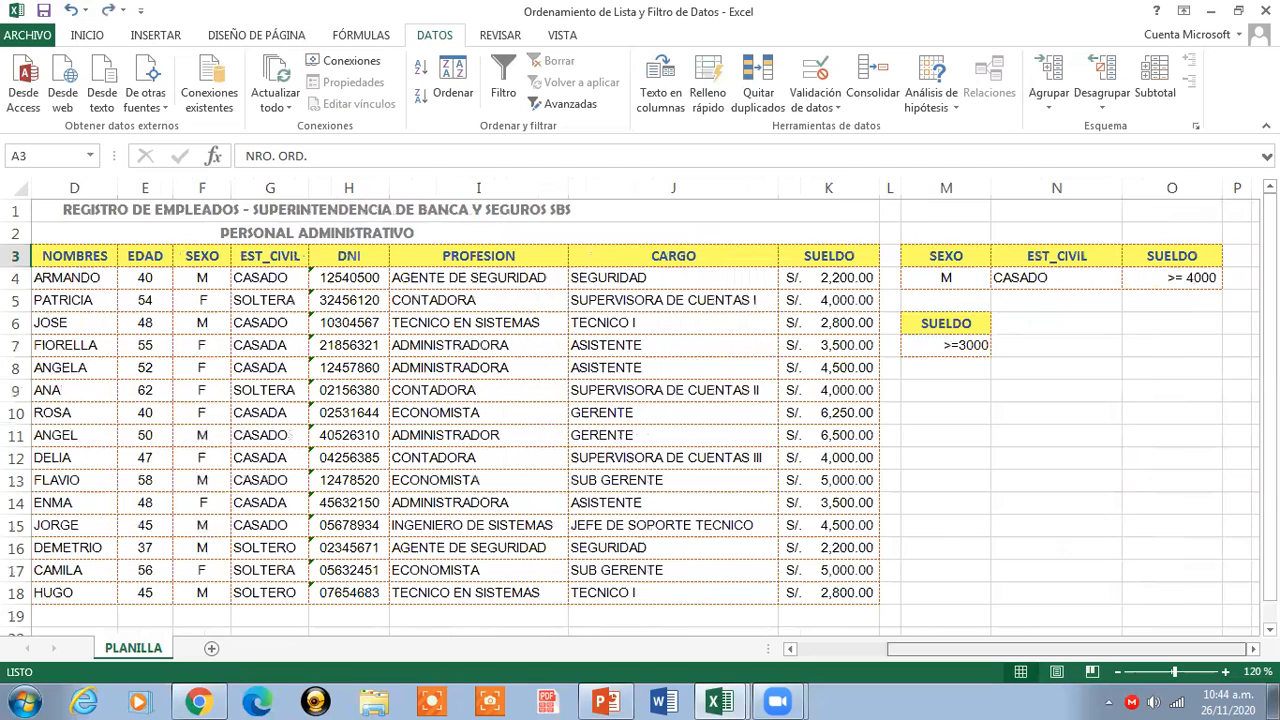
click(1086, 276)
text(SOLTERO)
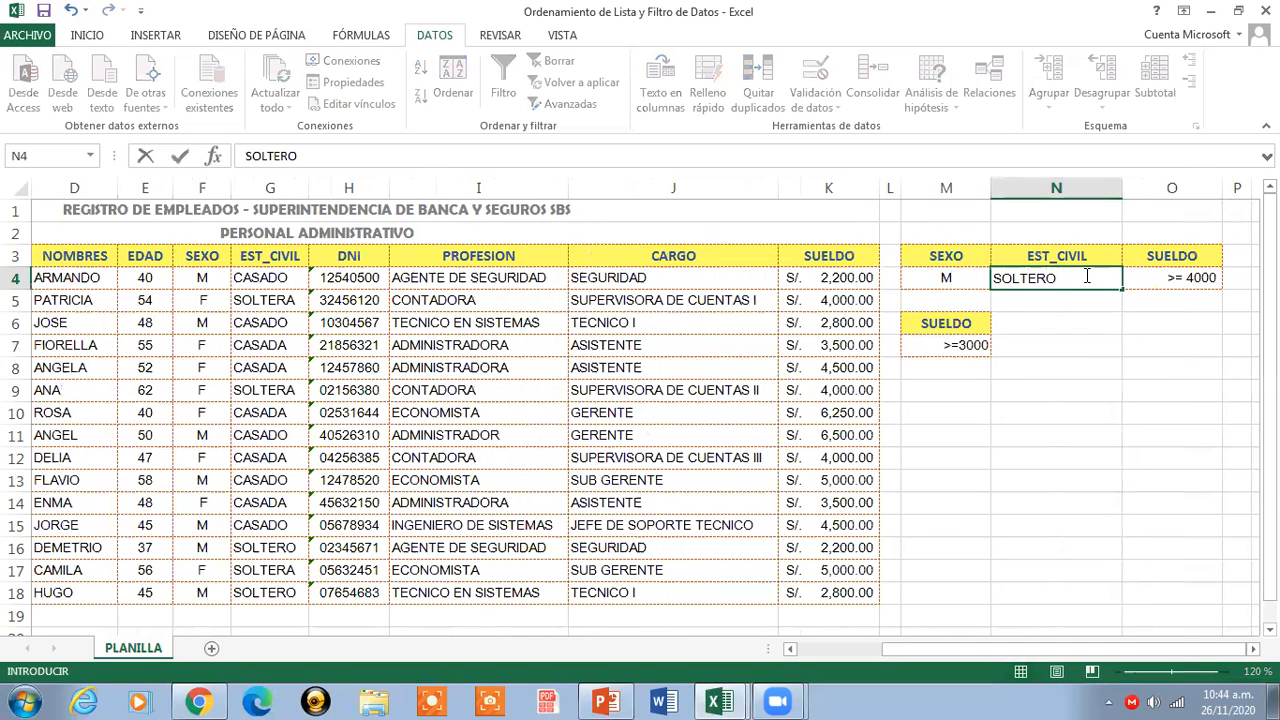
click(1190, 279)
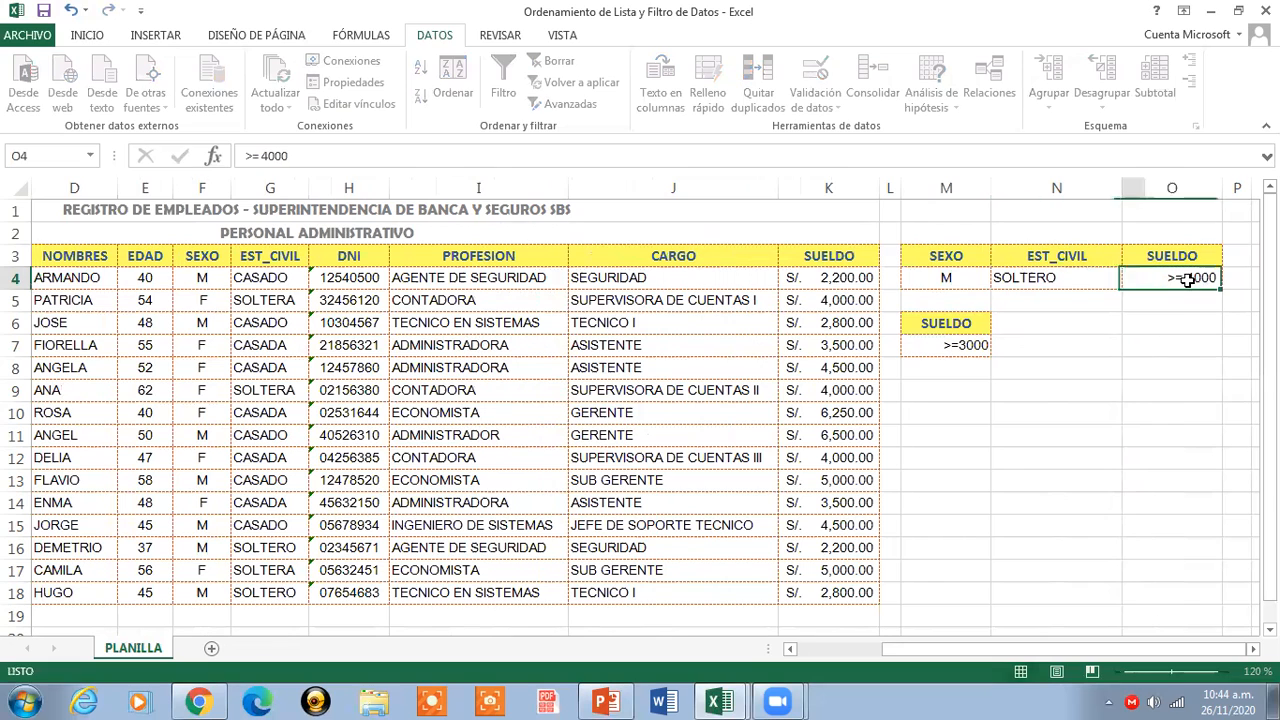
double_click(1190, 279)
drag(1190, 279, 1224, 279)
text(1500)
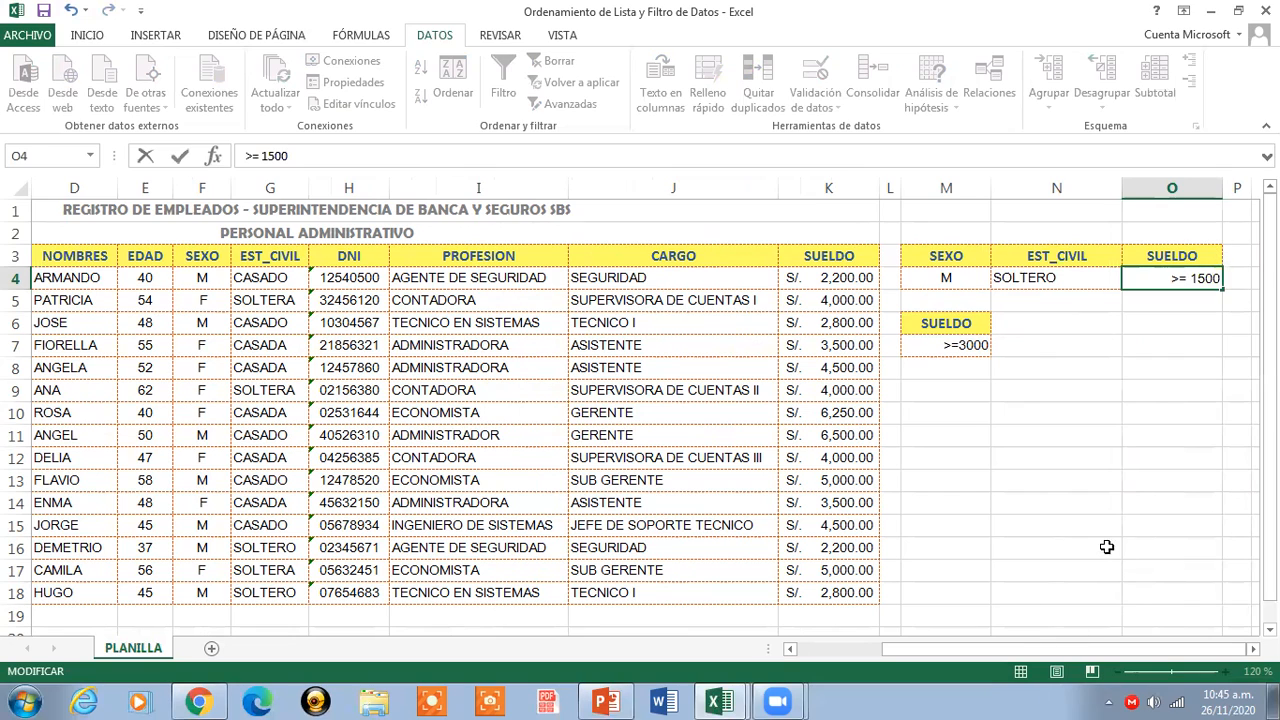
click(1068, 494)
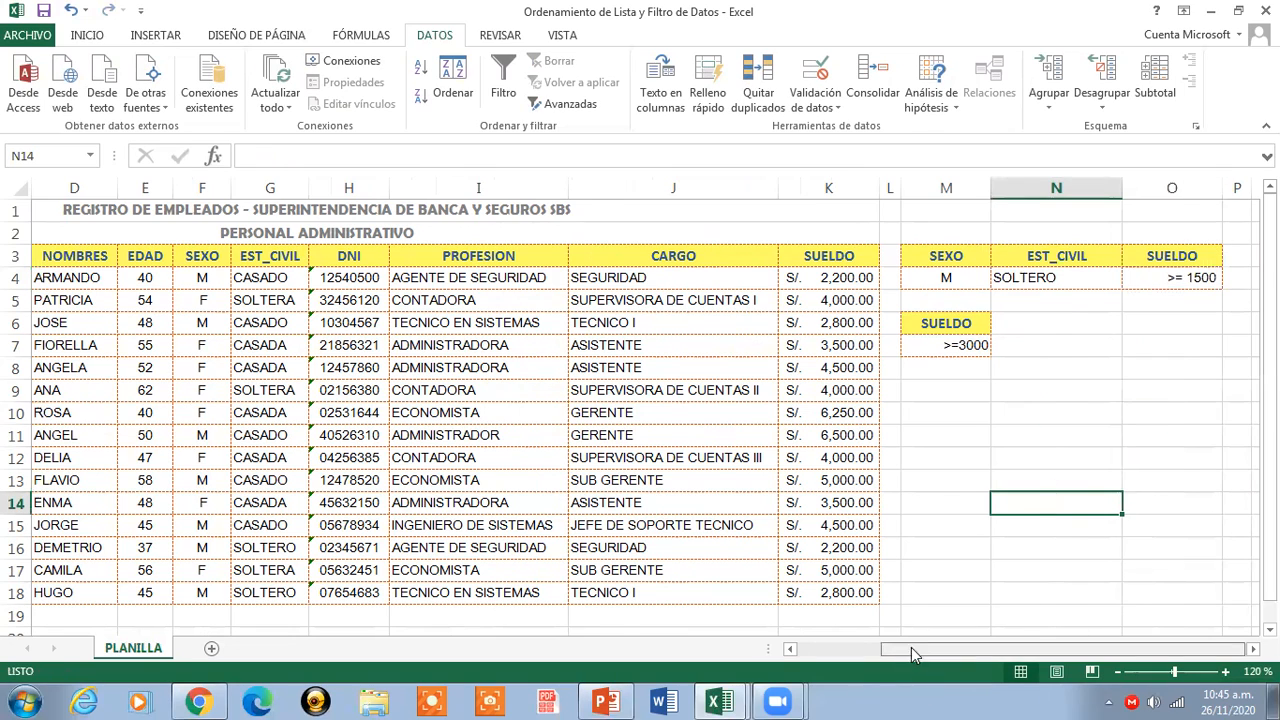
- Filter the register in place for single men earning >= 1500 with an advanced filter on criteria M3:O4, and undo it
drag(911, 647, 829, 647)
click(70, 255)
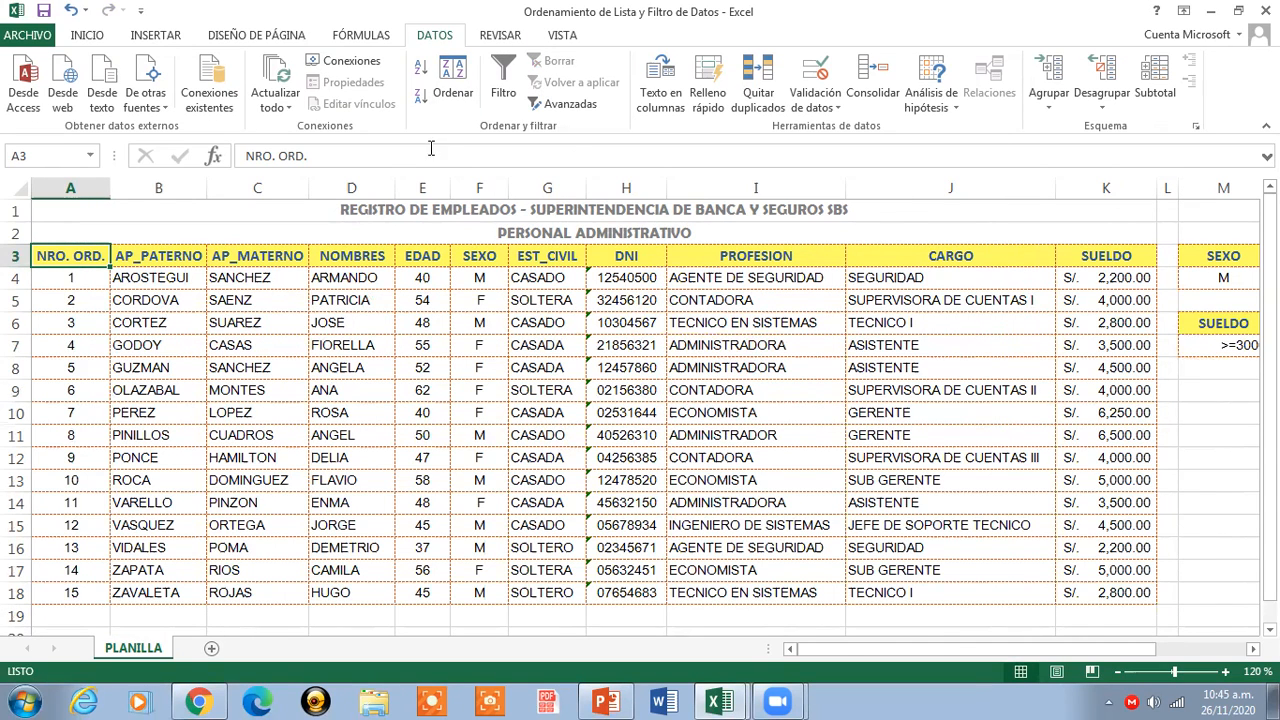
click(579, 107)
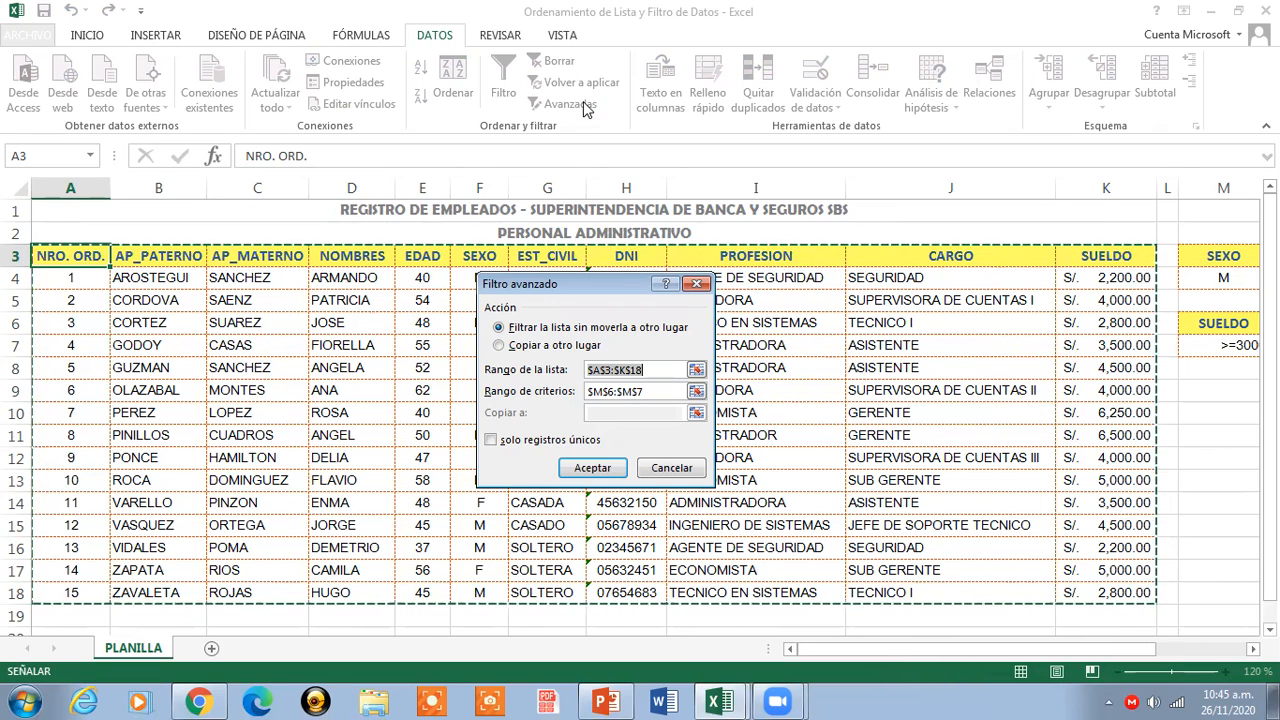
click(696, 391)
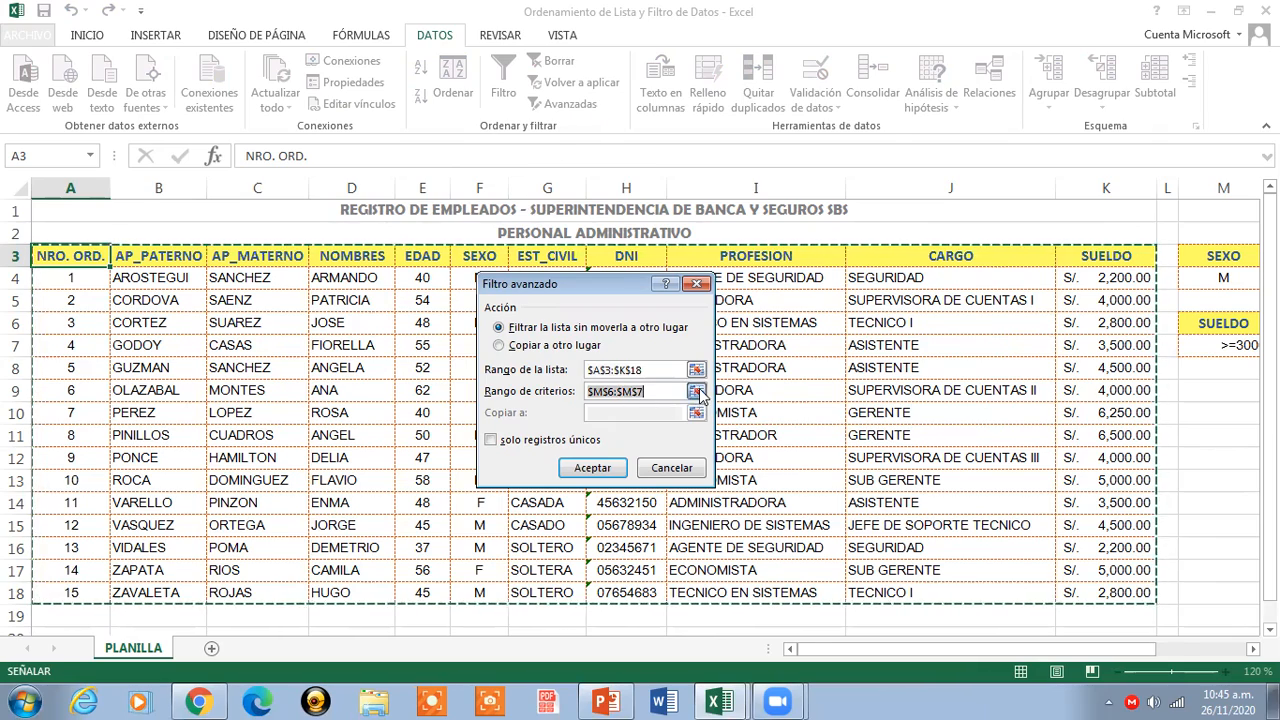
drag(952, 645, 1138, 647)
drag(921, 254, 1169, 274)
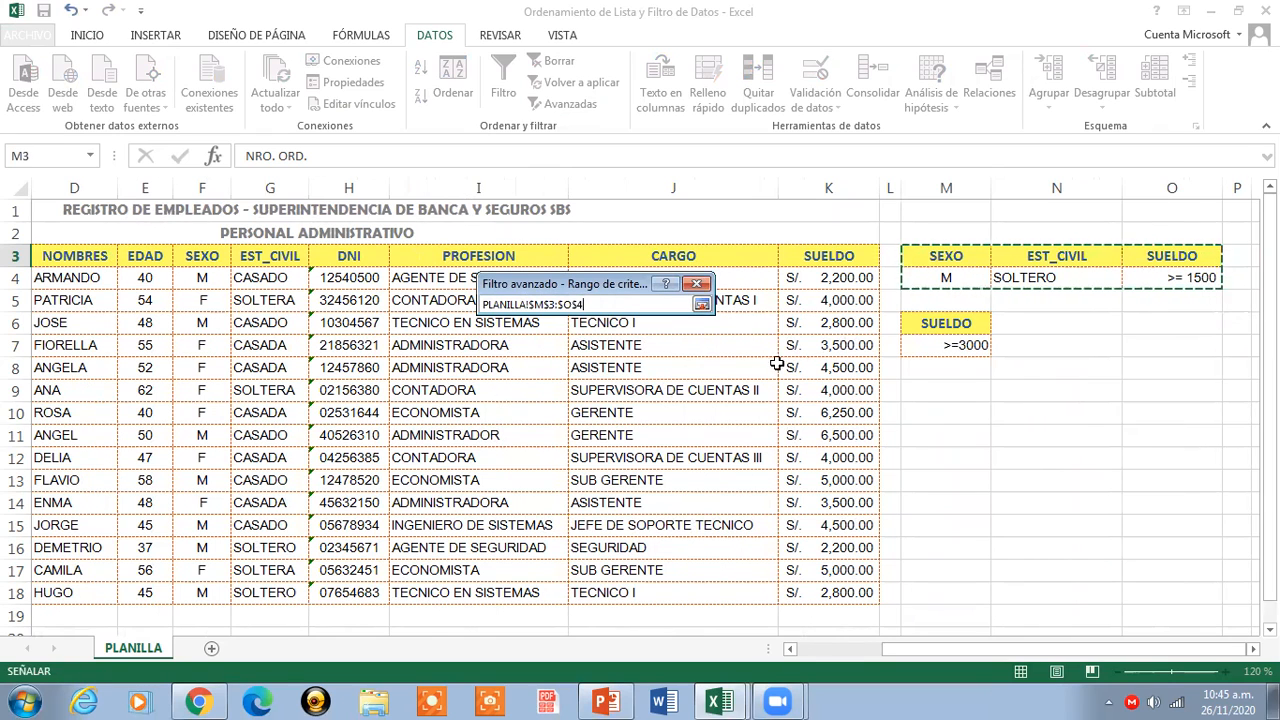
drag(930, 649, 789, 651)
click(702, 304)
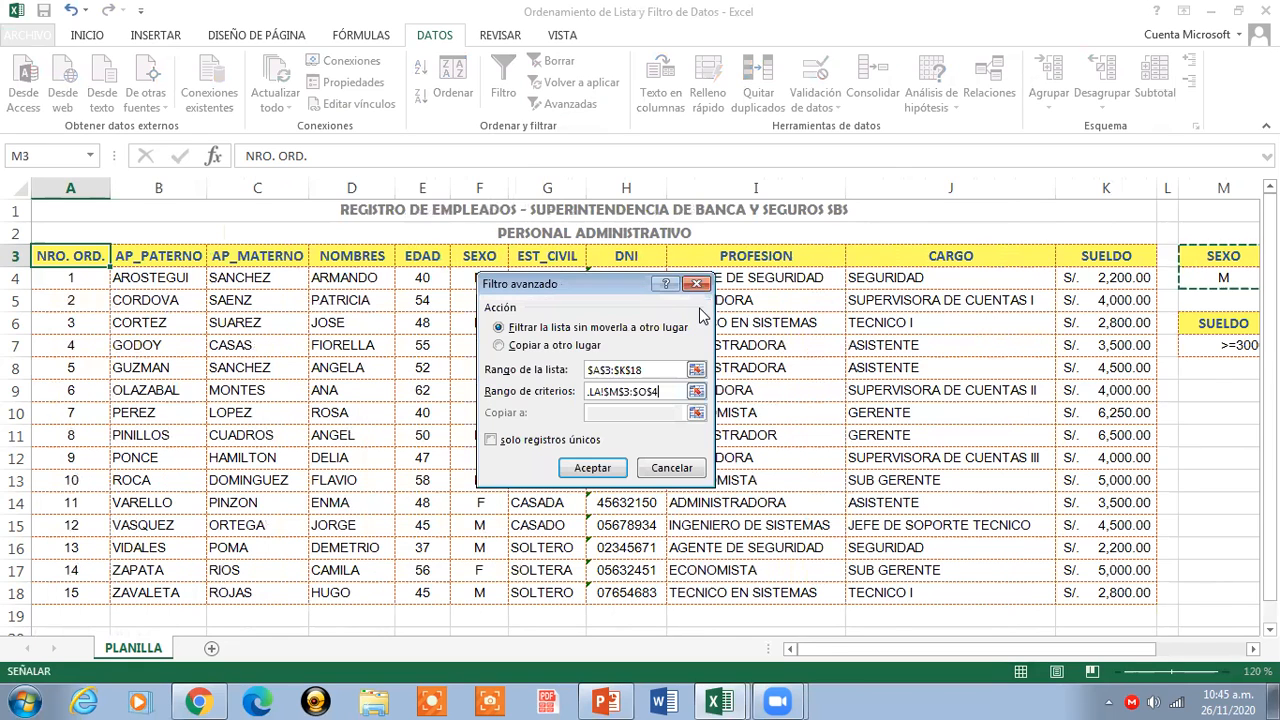
click(592, 468)
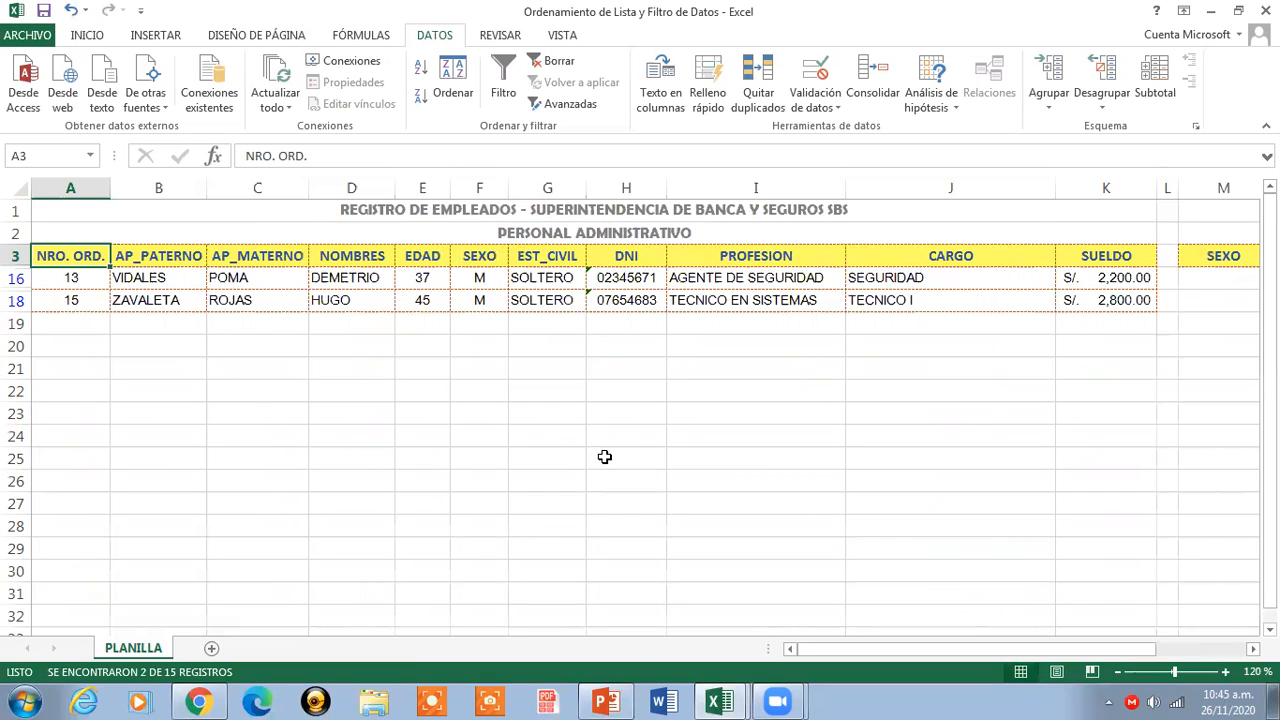
click(71, 12)
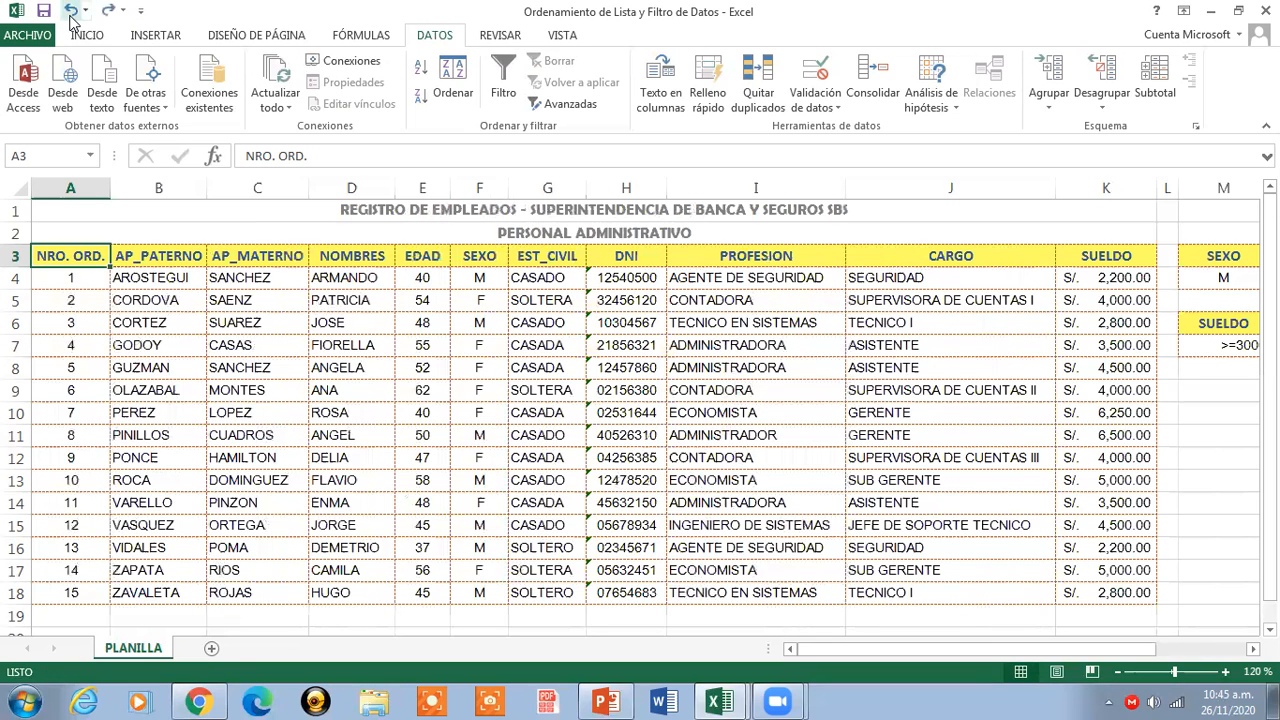
- Set up an advanced filter on the register list A3:K18 with the SUELDO >=3000 criterion in M6:M7
click(656, 212)
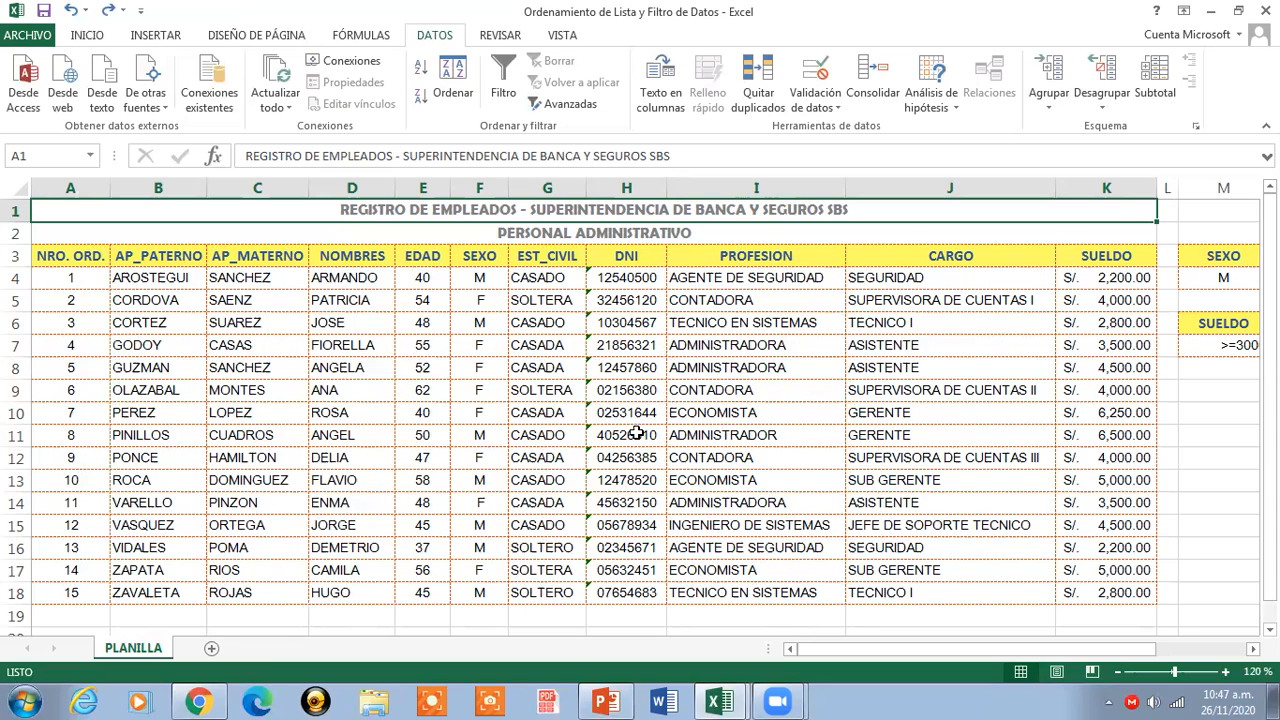
click(587, 114)
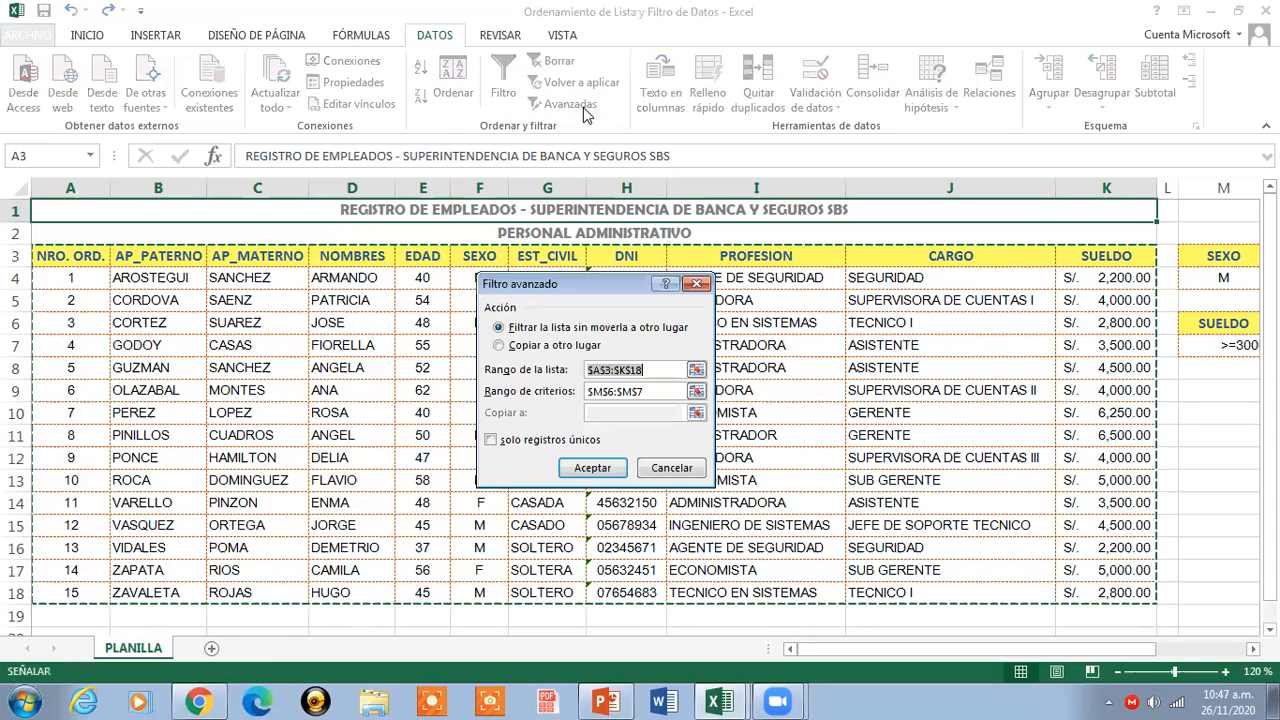
click(702, 292)
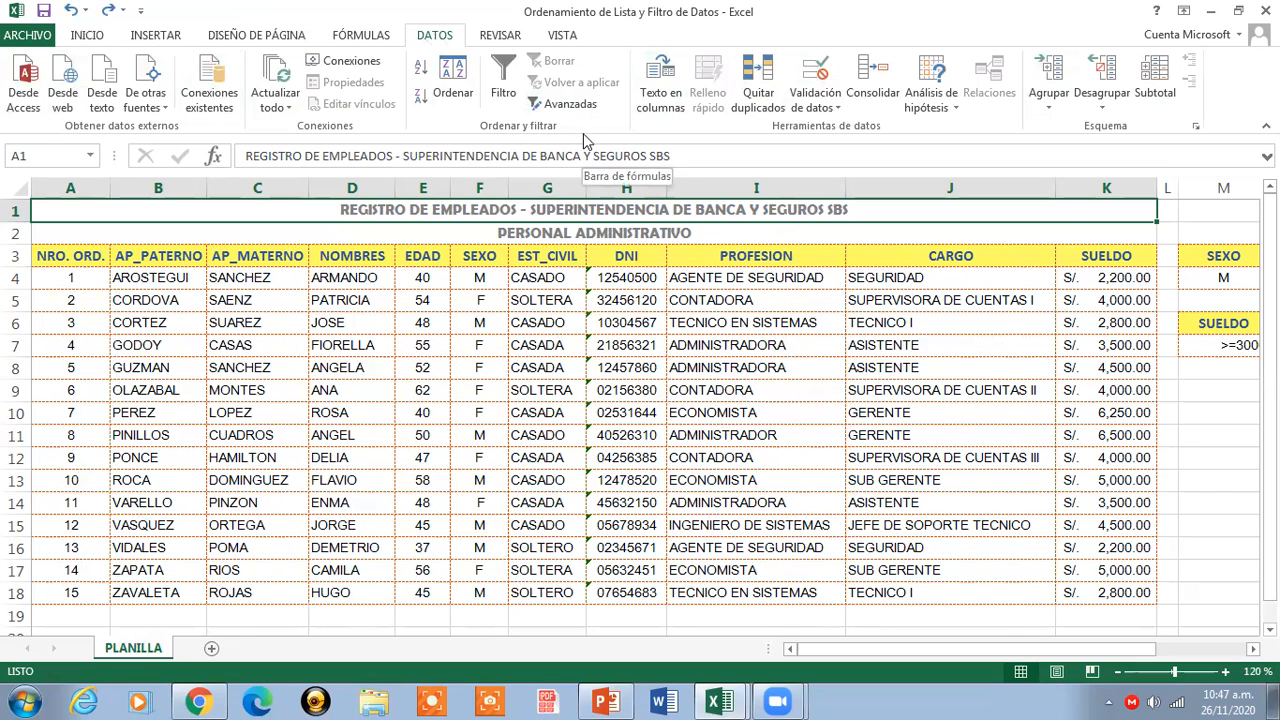
click(568, 104)
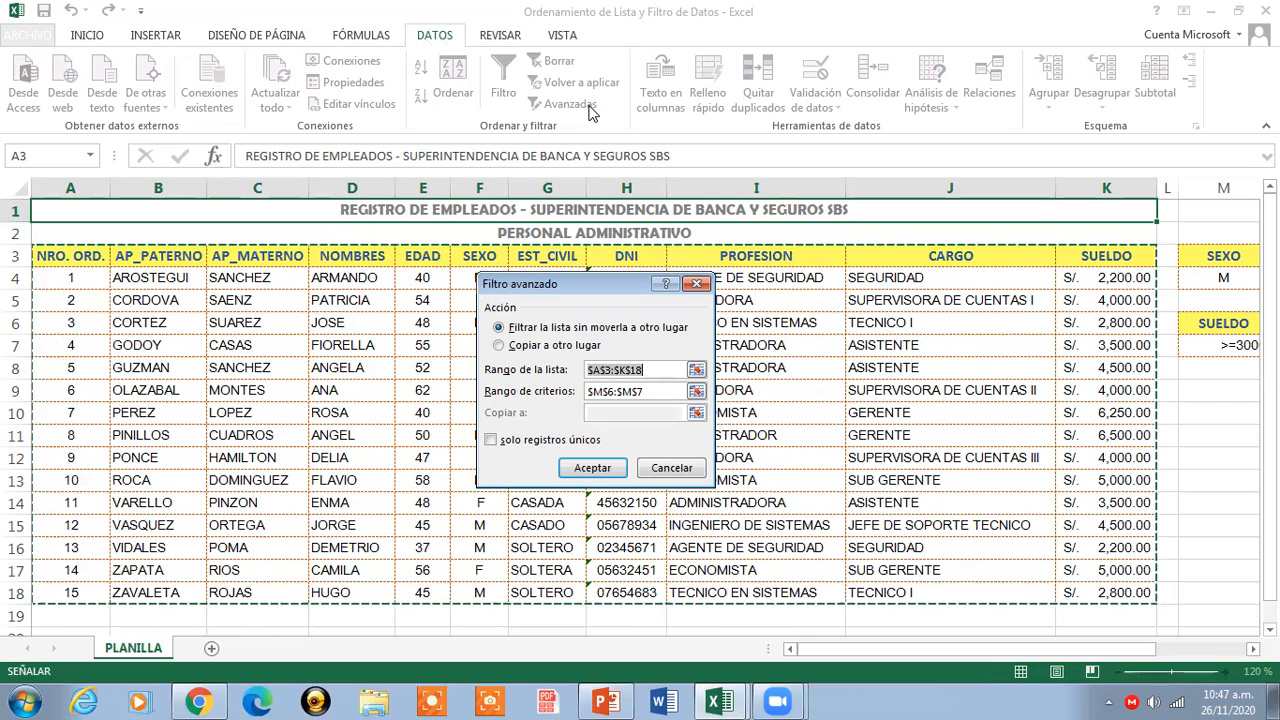
click(645, 390)
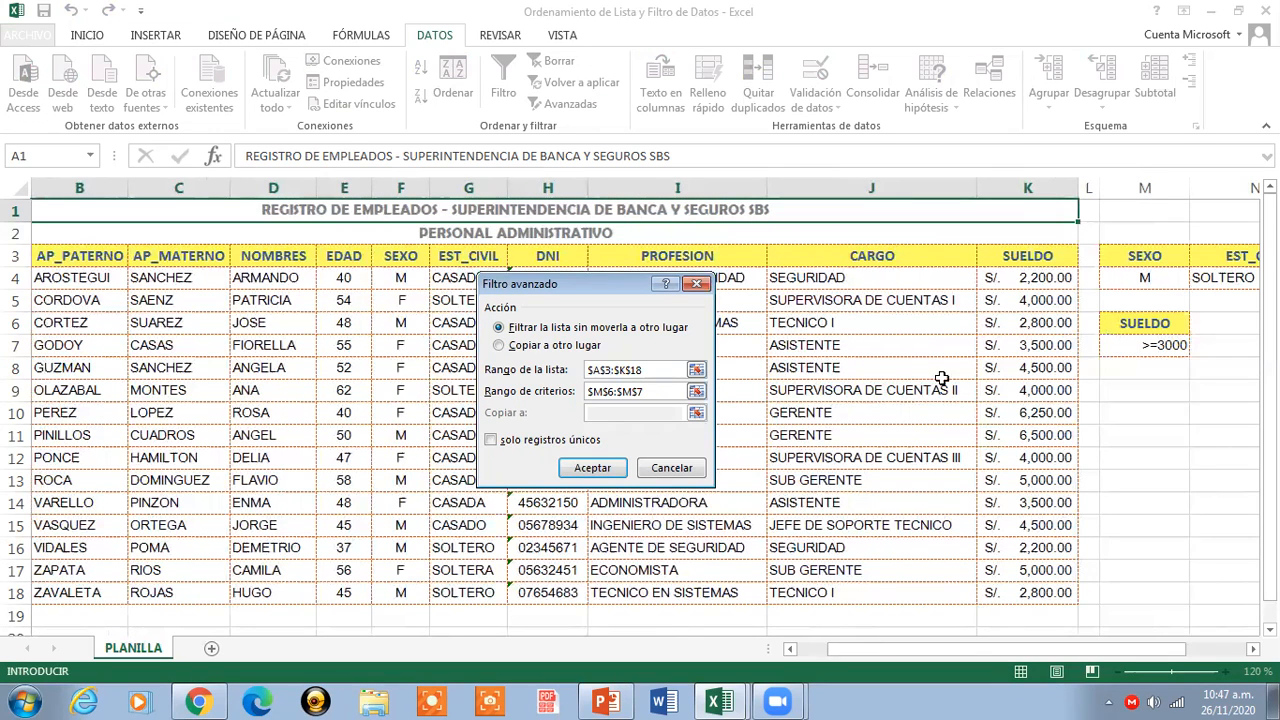
click(698, 390)
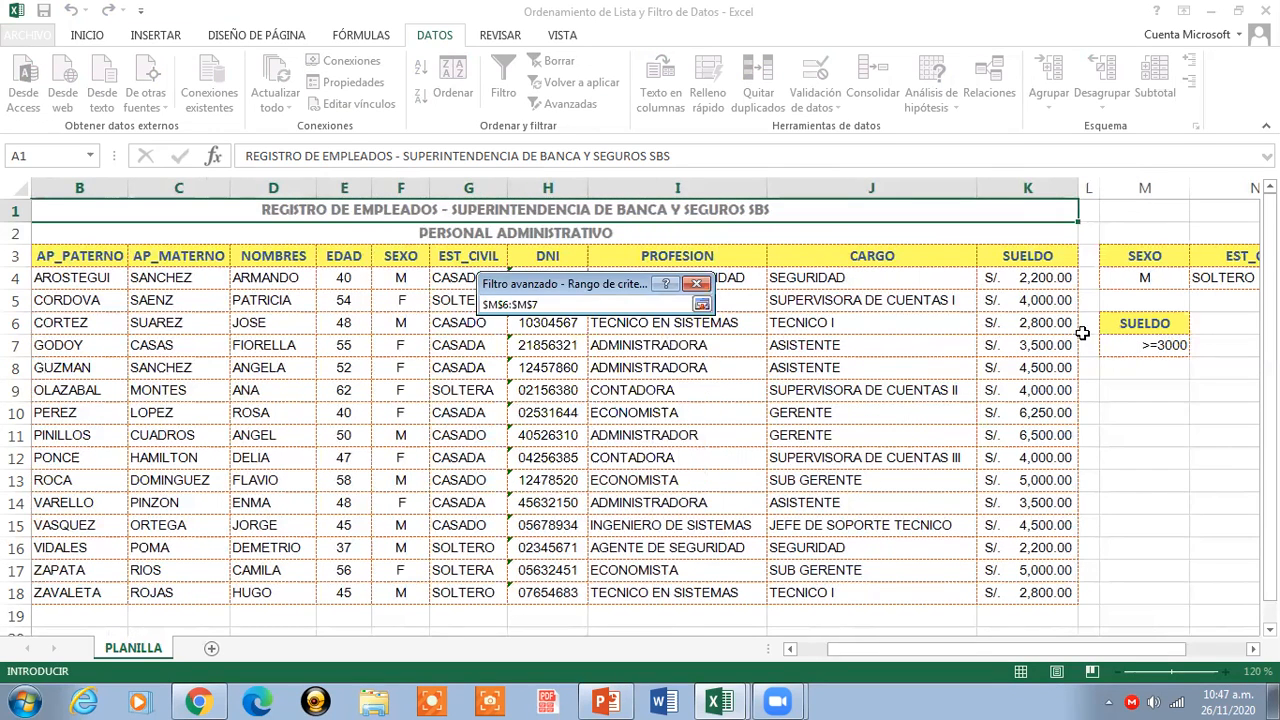
drag(1134, 322, 1174, 355)
click(702, 305)
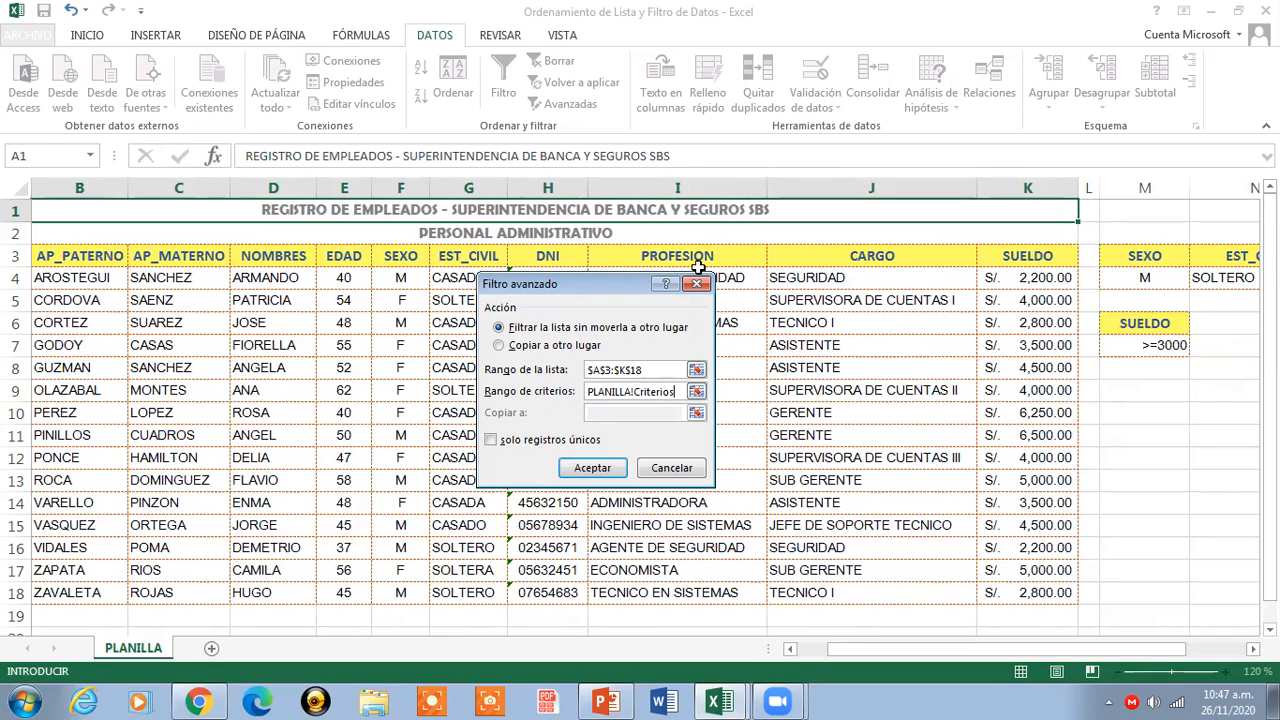
- Make the advanced filter copy the matching records to another location starting at cell B20, and run it
click(535, 352)
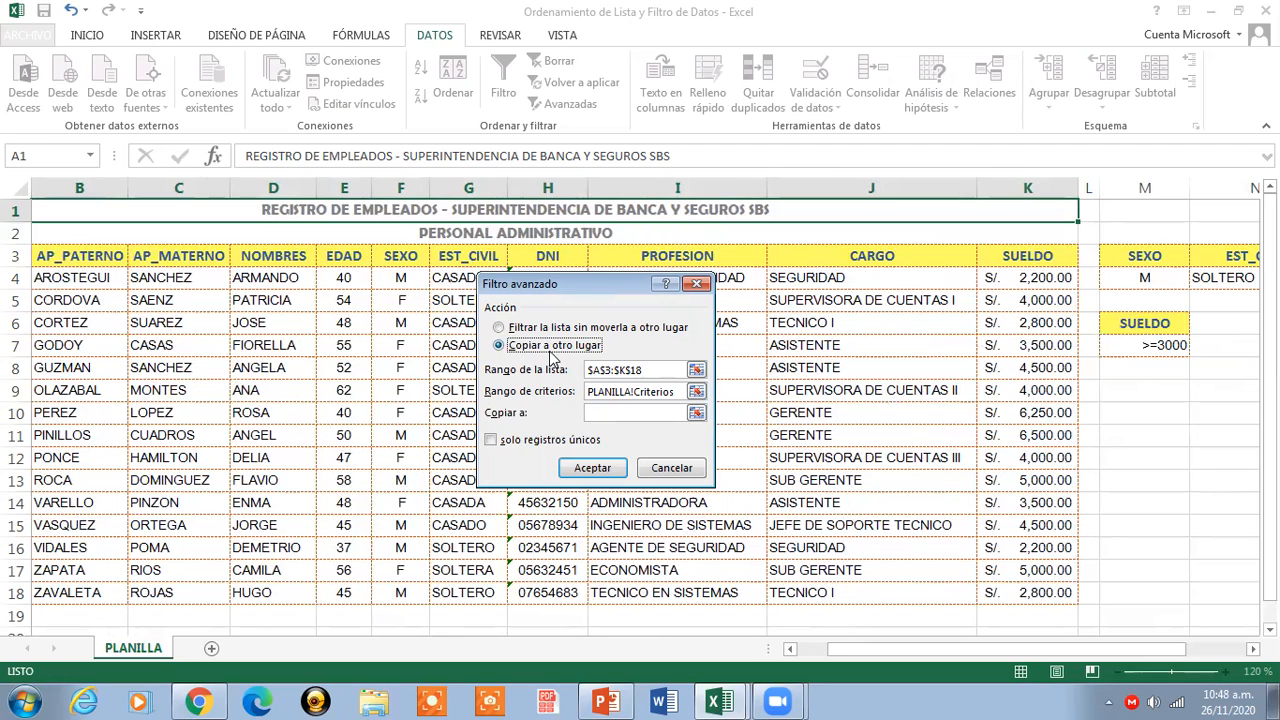
click(607, 411)
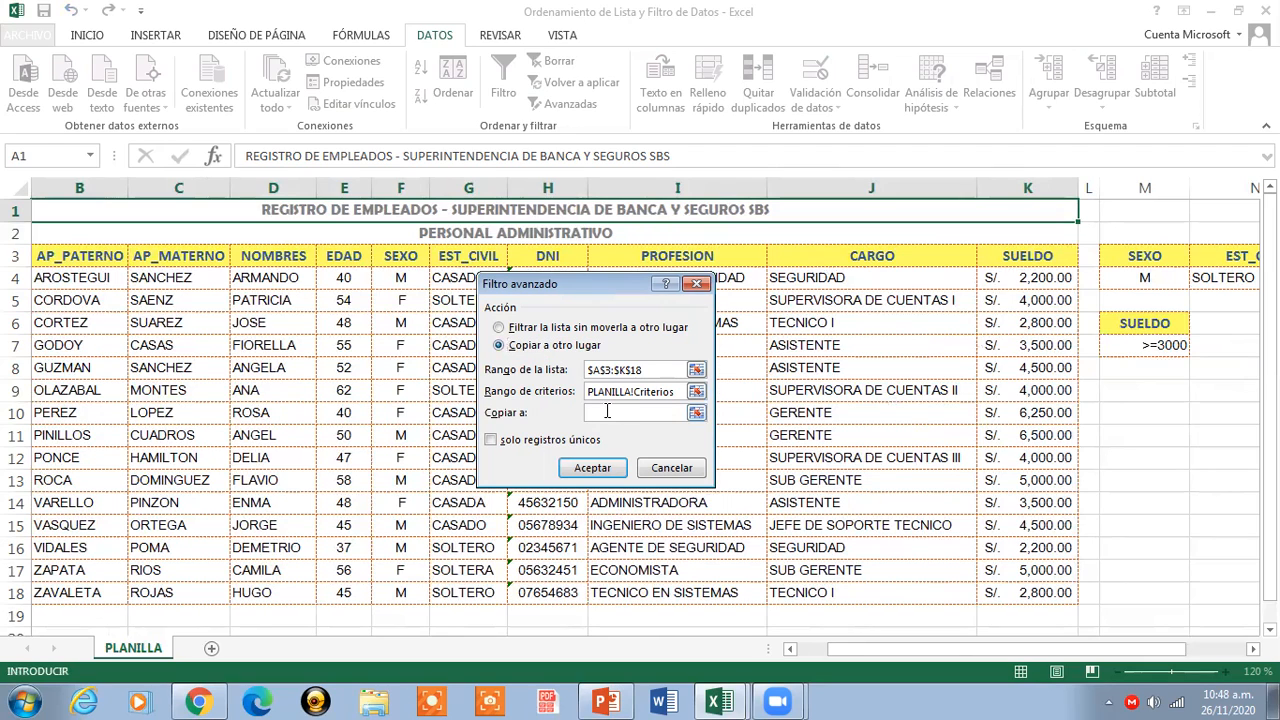
click(697, 412)
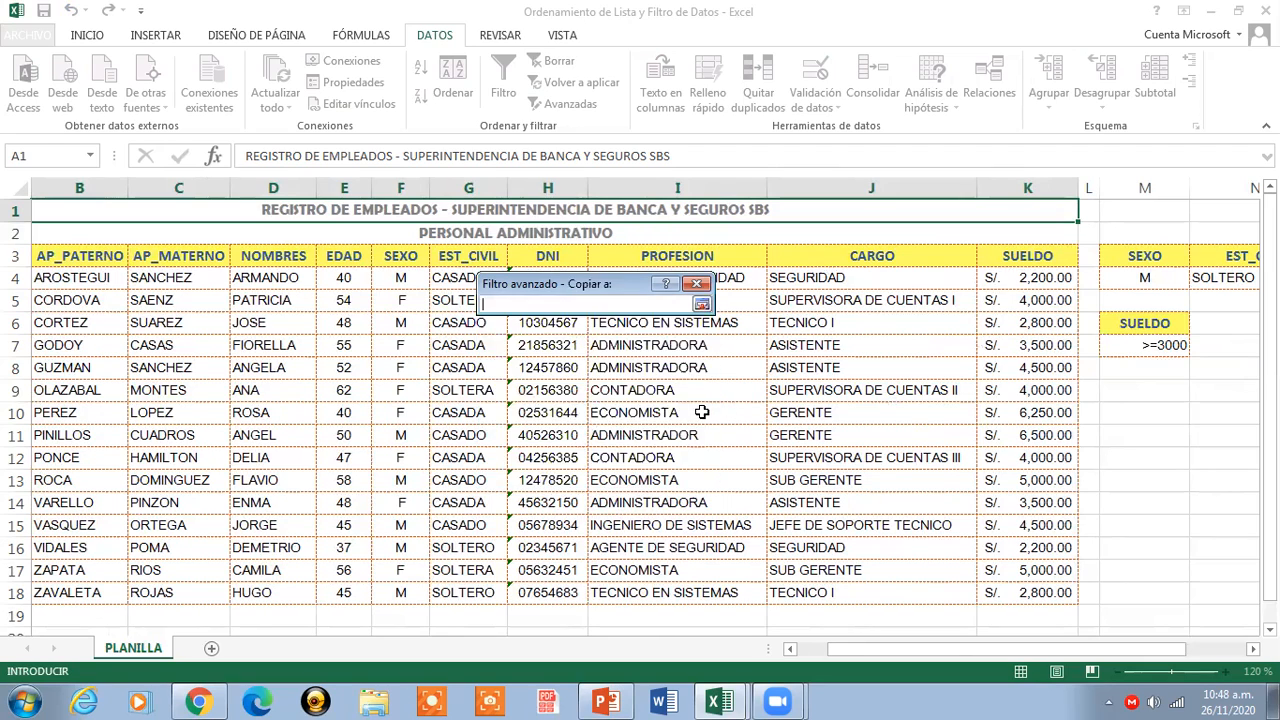
drag(1167, 649, 1016, 652)
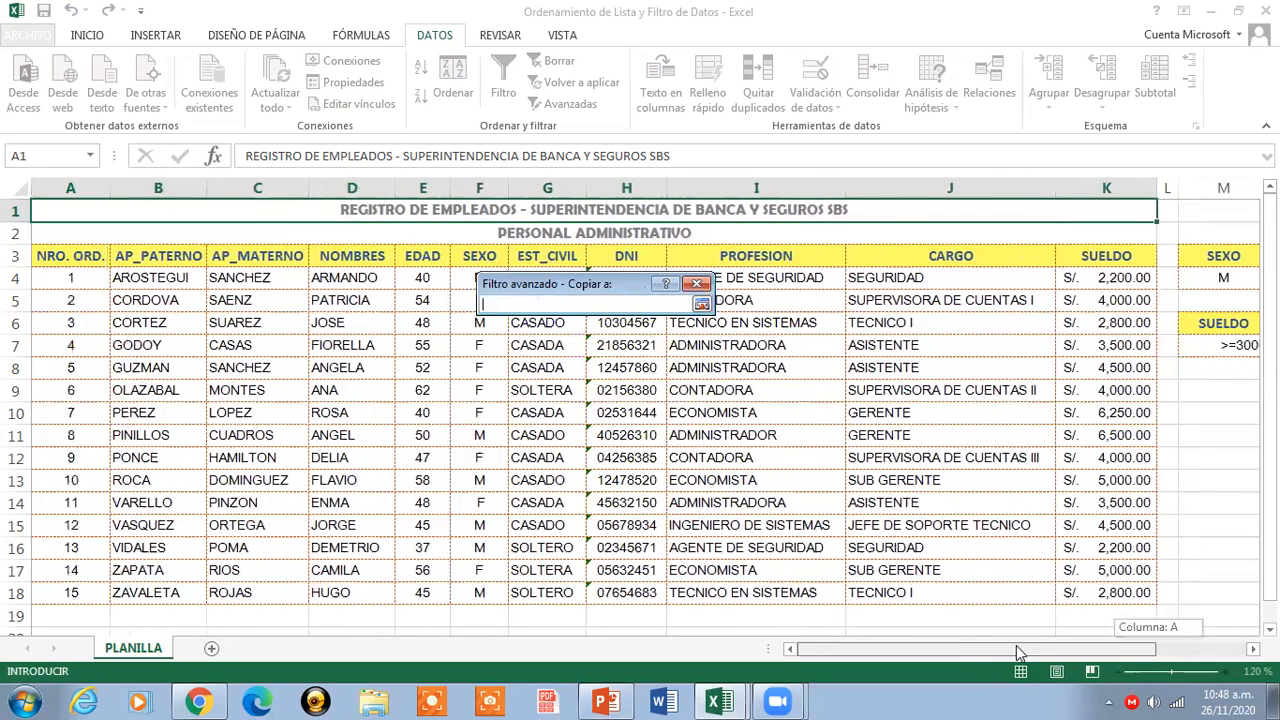
drag(1270, 418, 1270, 438)
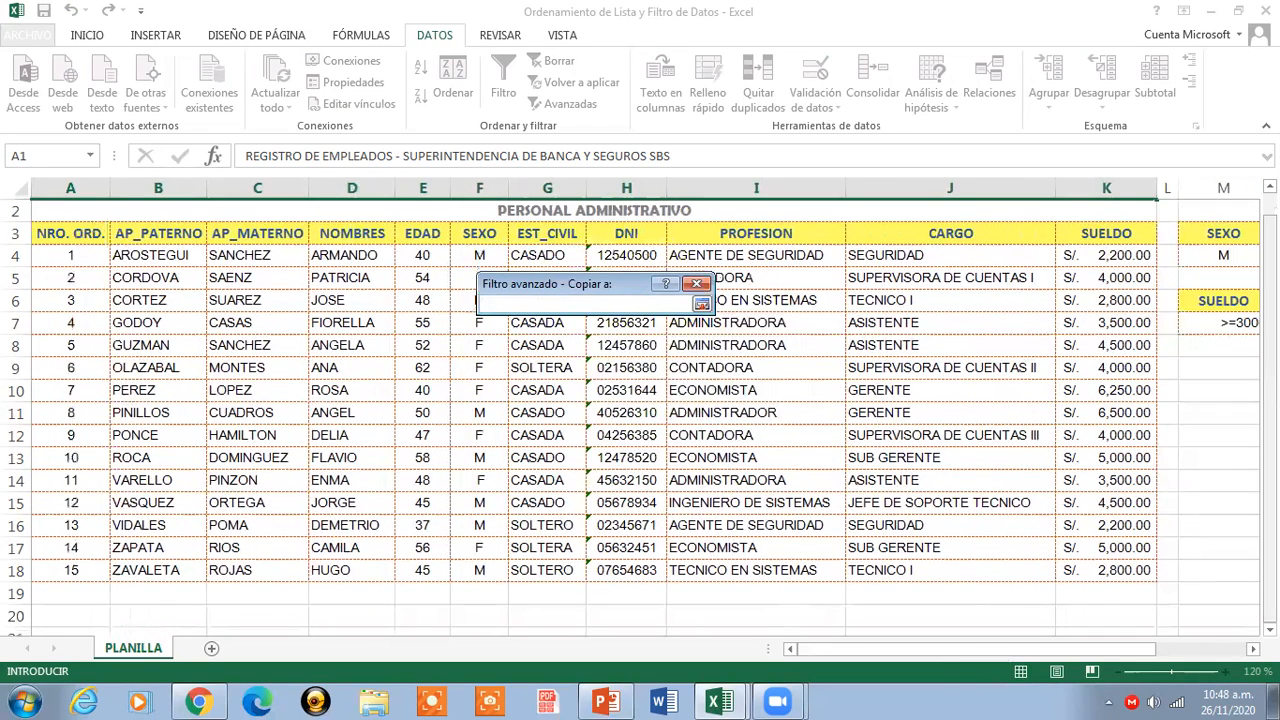
click(172, 612)
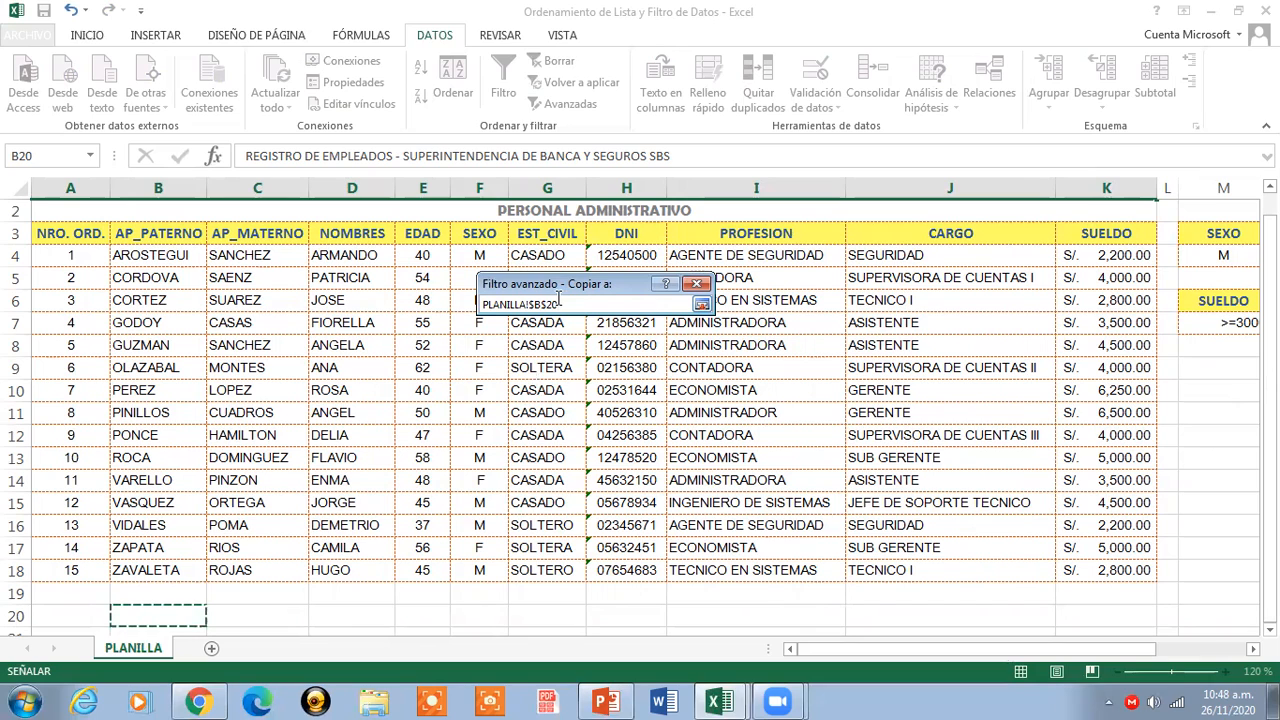
click(702, 304)
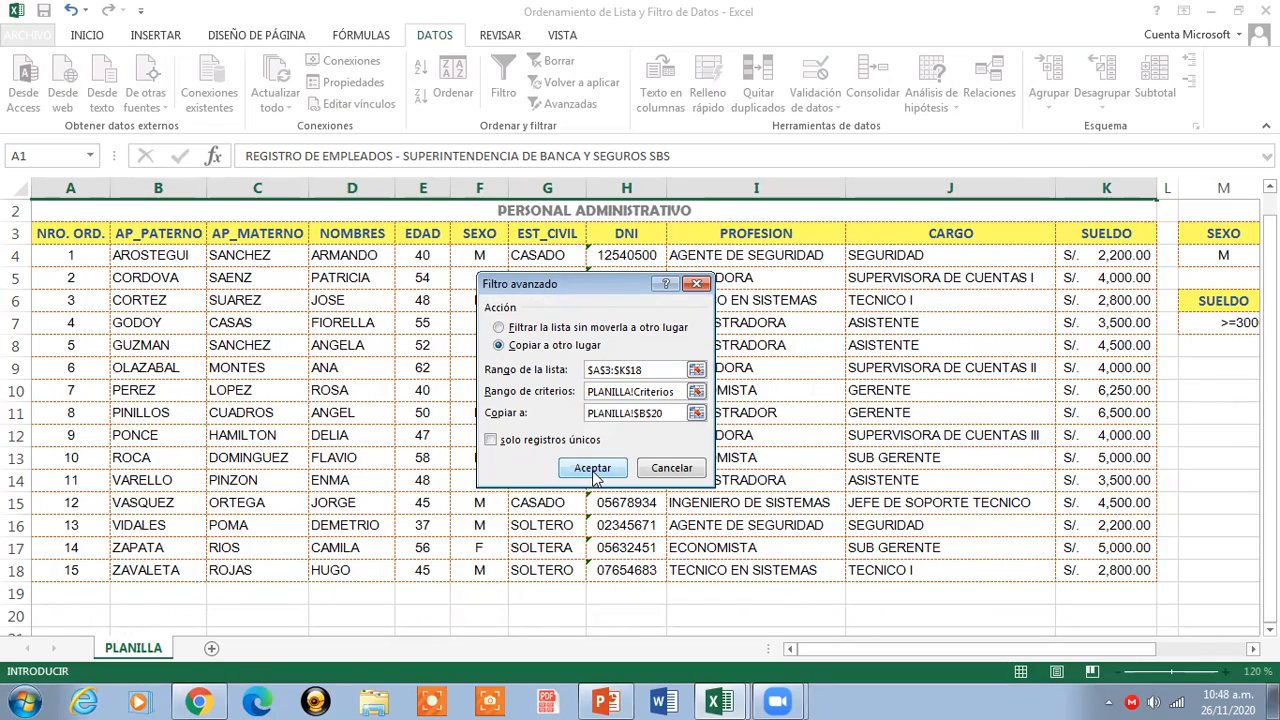
click(593, 468)
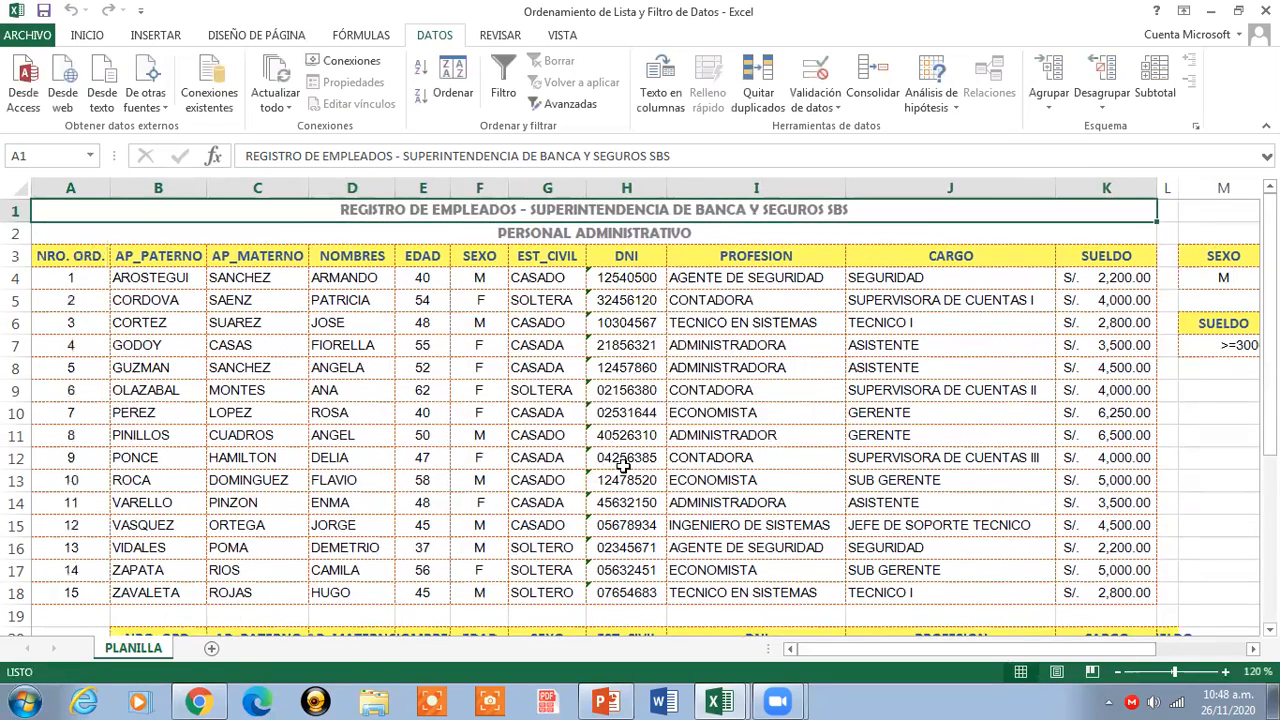
- Widen column L to fit the SUELDO values of the extracted list, and review the copied records below the register
scroll(625, 460, down, 5)
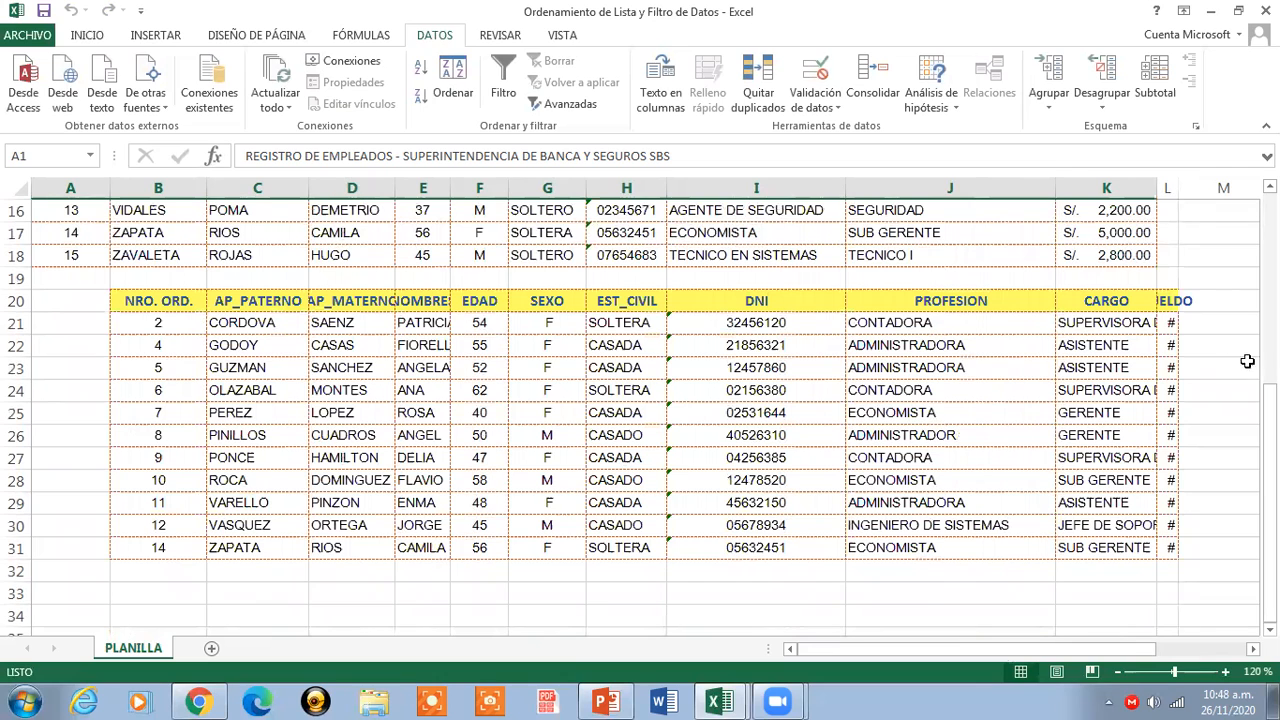
drag(1146, 650, 1238, 628)
drag(901, 189, 968, 191)
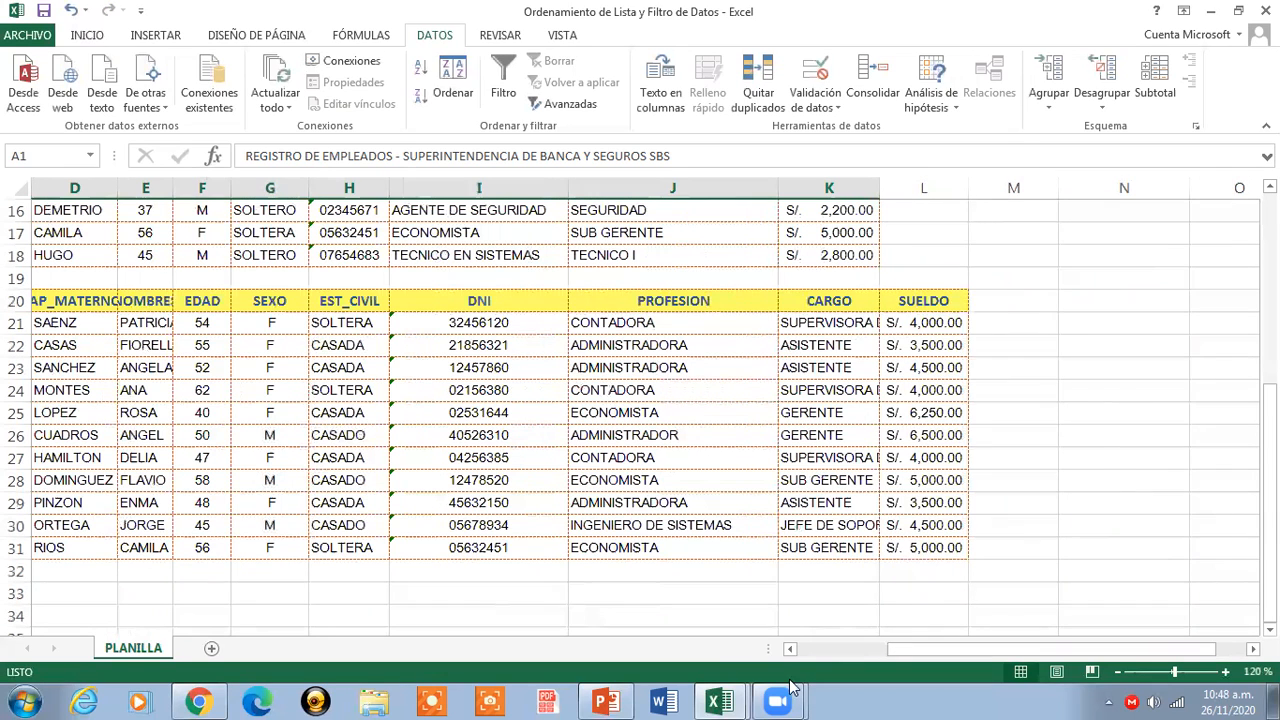
drag(911, 651, 813, 648)
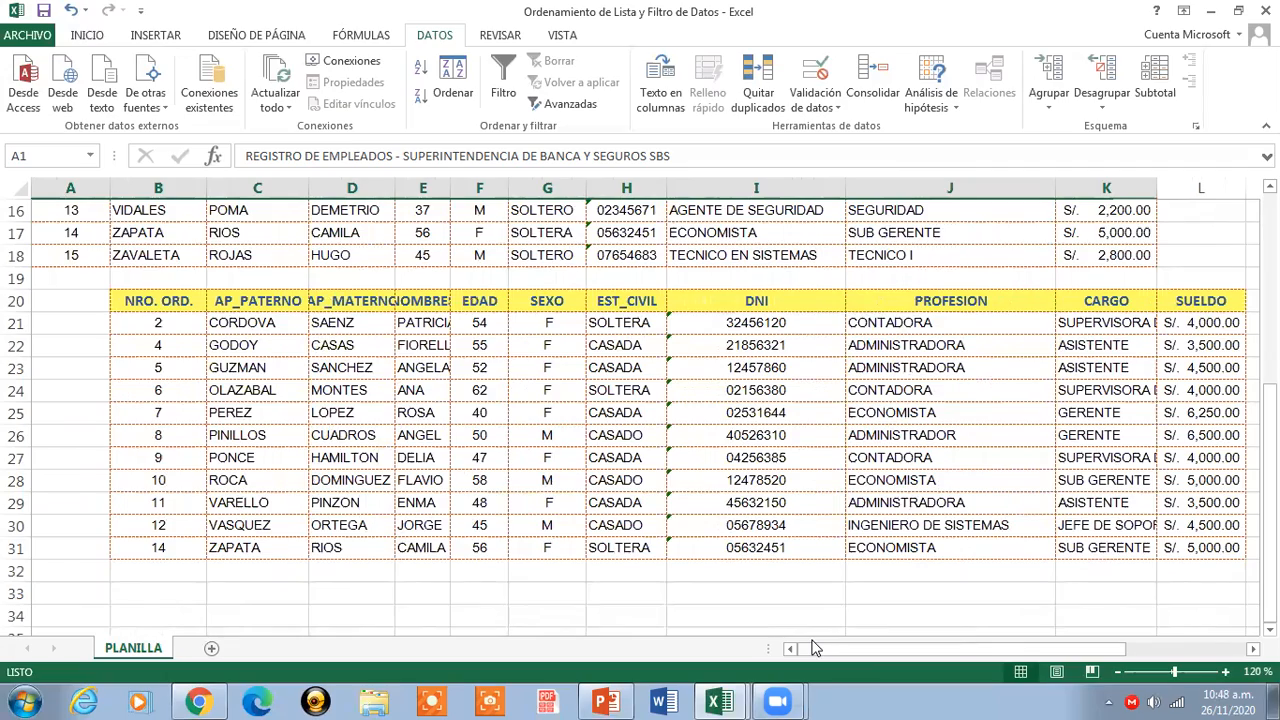
scroll(814, 648, up, 2)
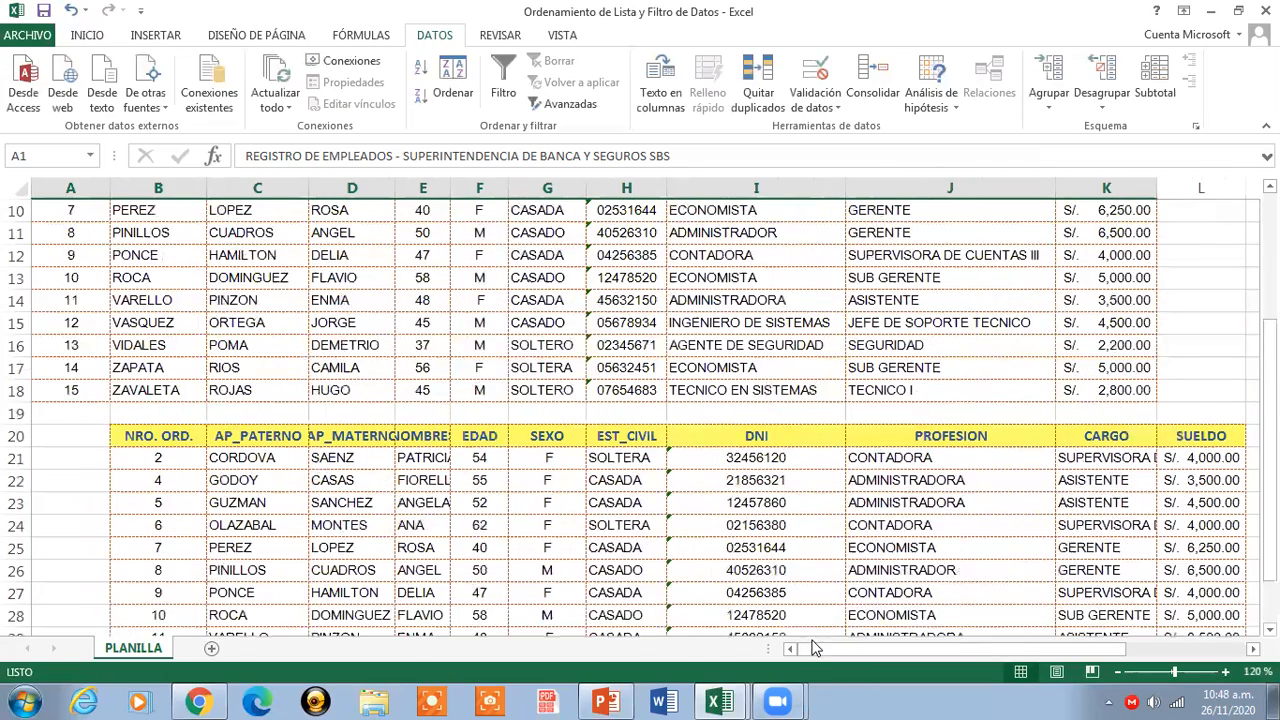
scroll(814, 648, down, 4)
scroll(814, 648, up, 2)
scroll(814, 648, up, 2)
- Close the employee register without saving and reopen its original copy from the lesson workbook at 120% zoom
click(1265, 11)
click(638, 392)
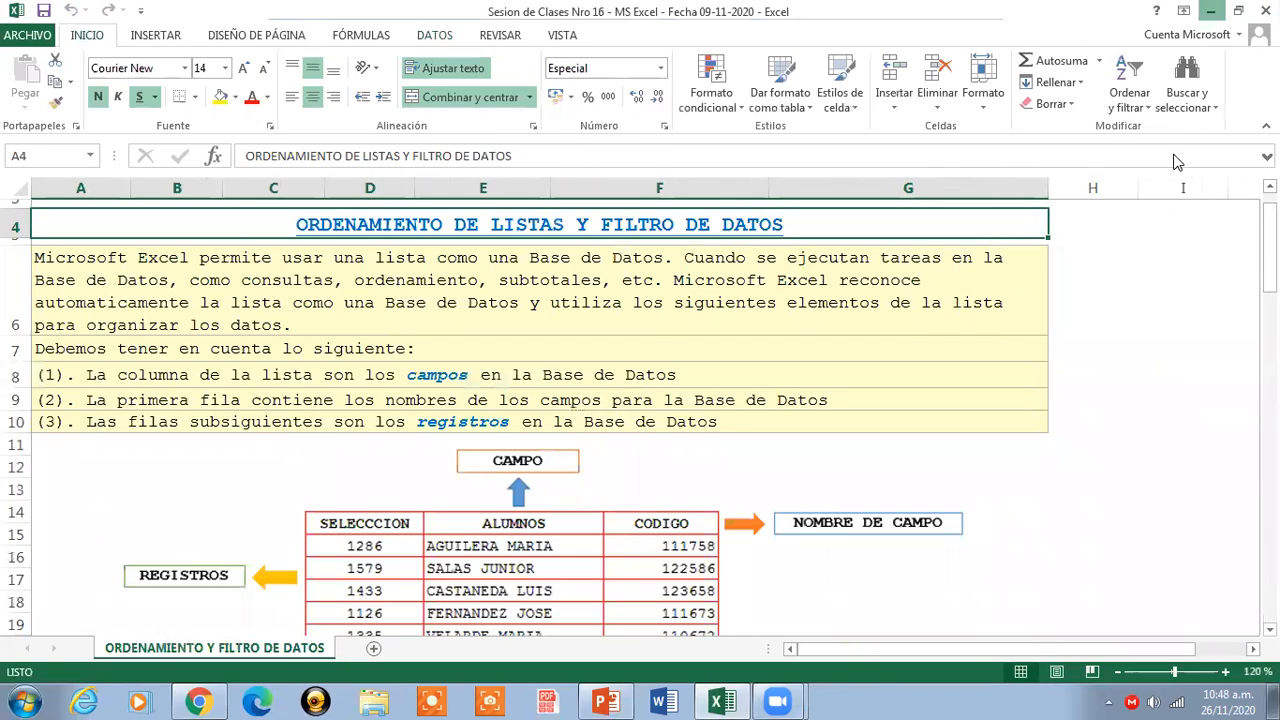
double_click(1236, 233)
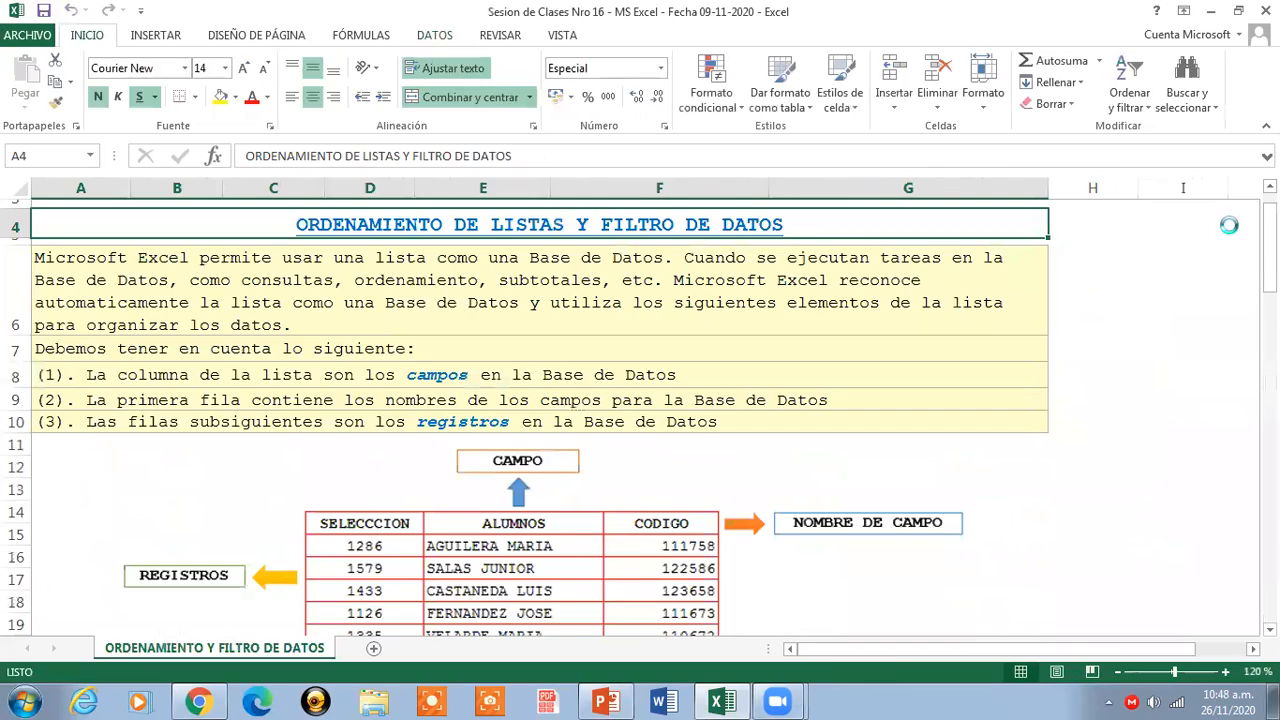
click(1226, 673)
click(1227, 674)
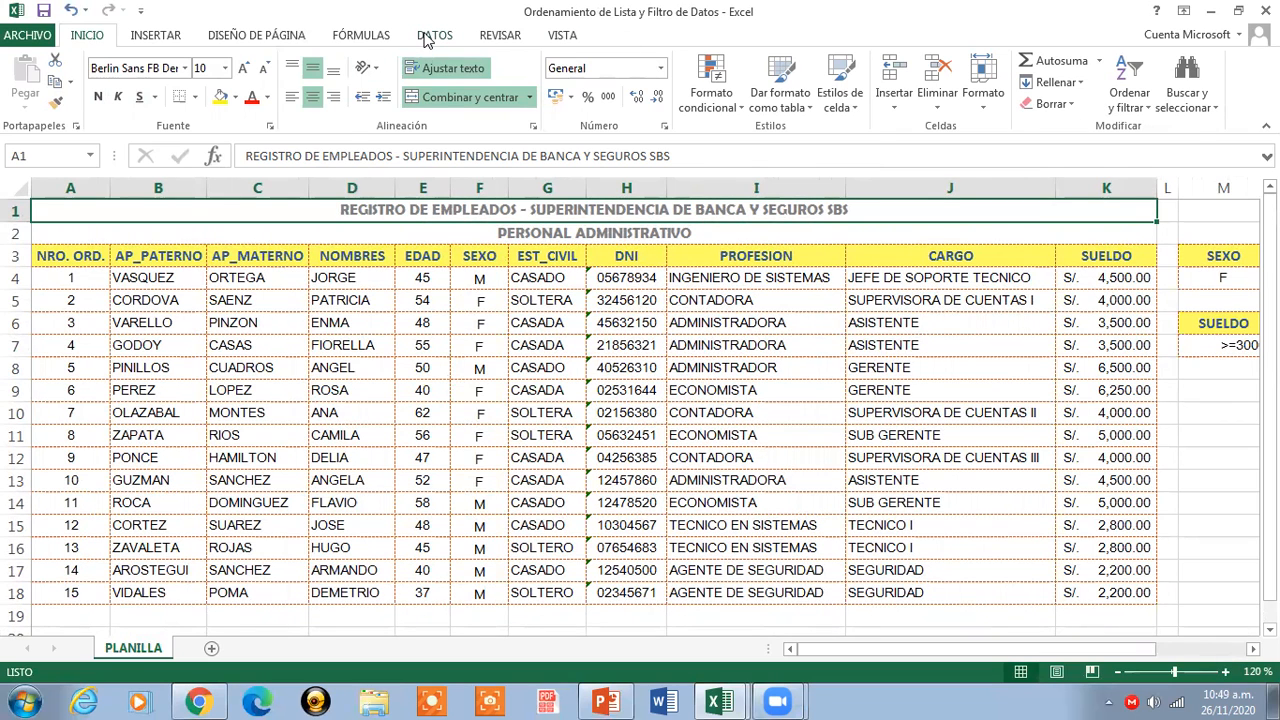
- Start an advanced filter on the reopened register with list range B3:K18 and criteria range M6:M7
click(427, 37)
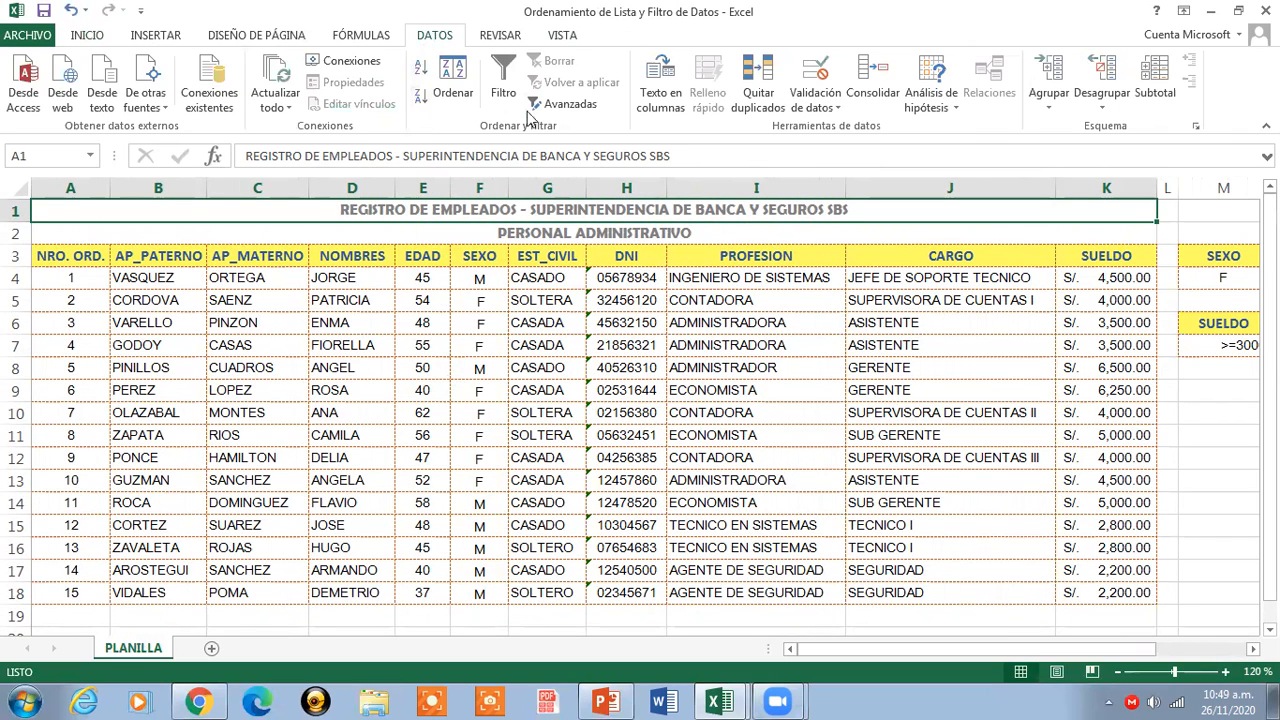
click(586, 106)
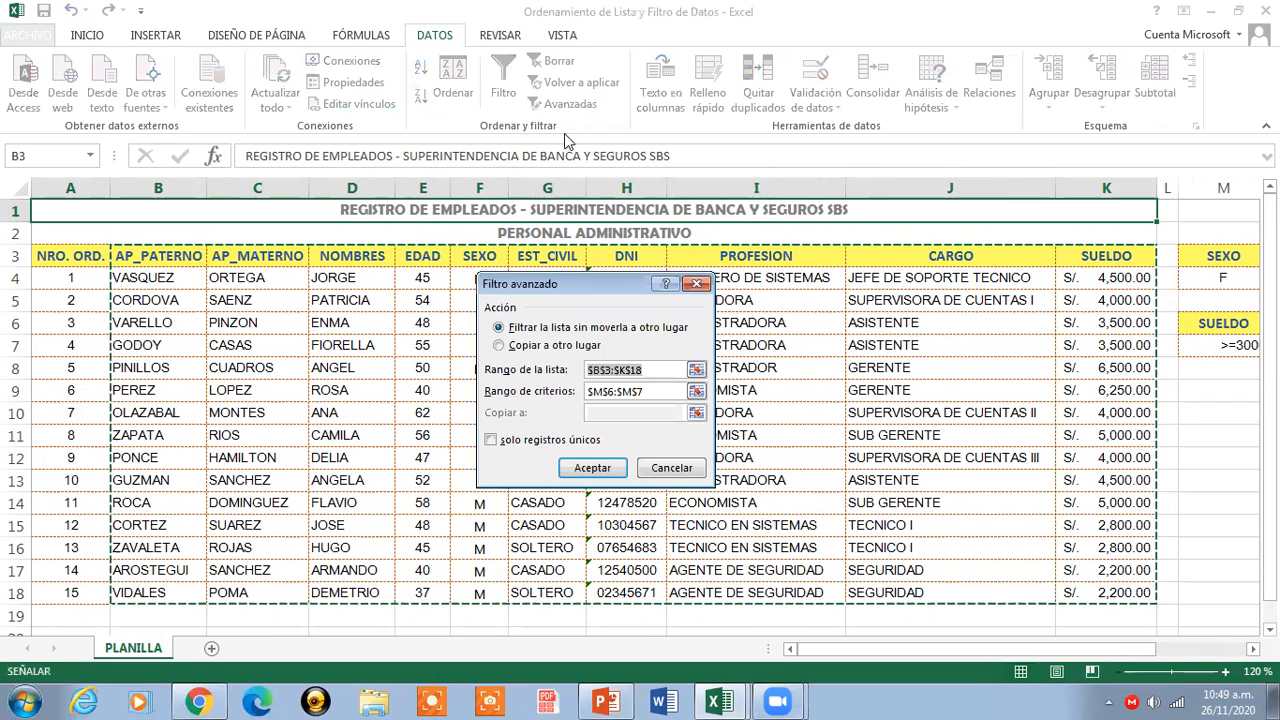
drag(603, 280, 556, 240)
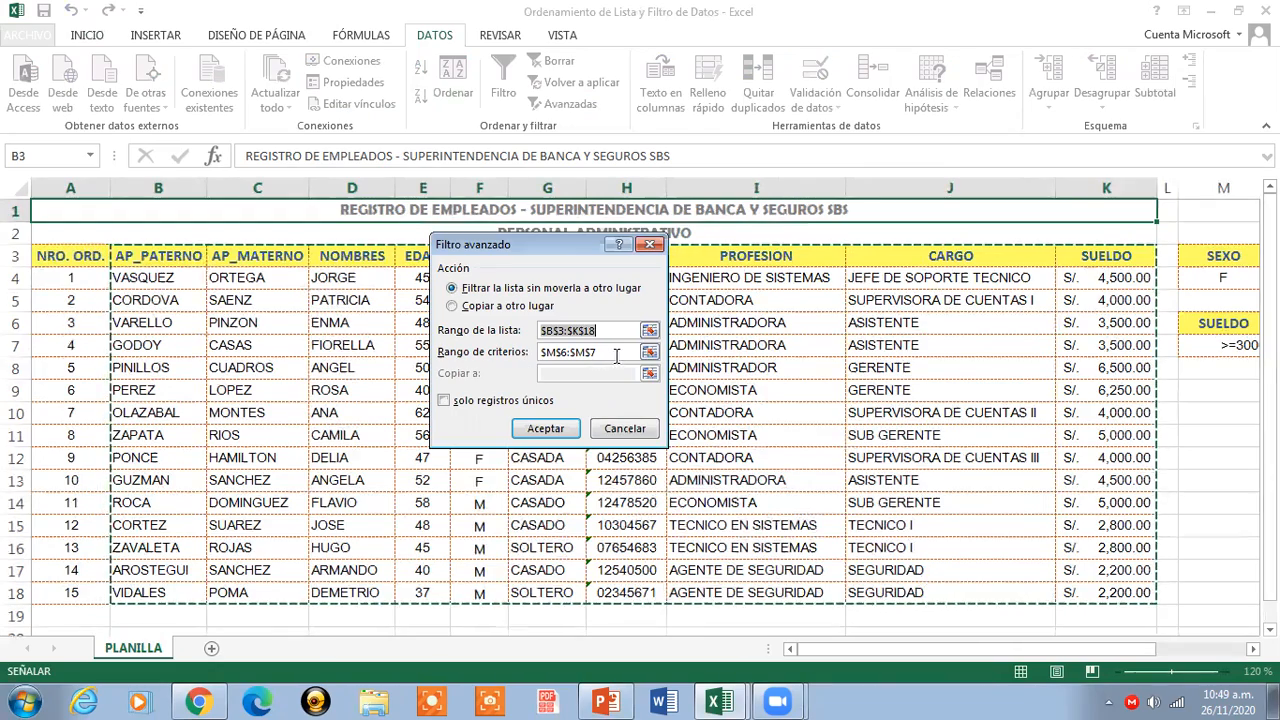
click(650, 352)
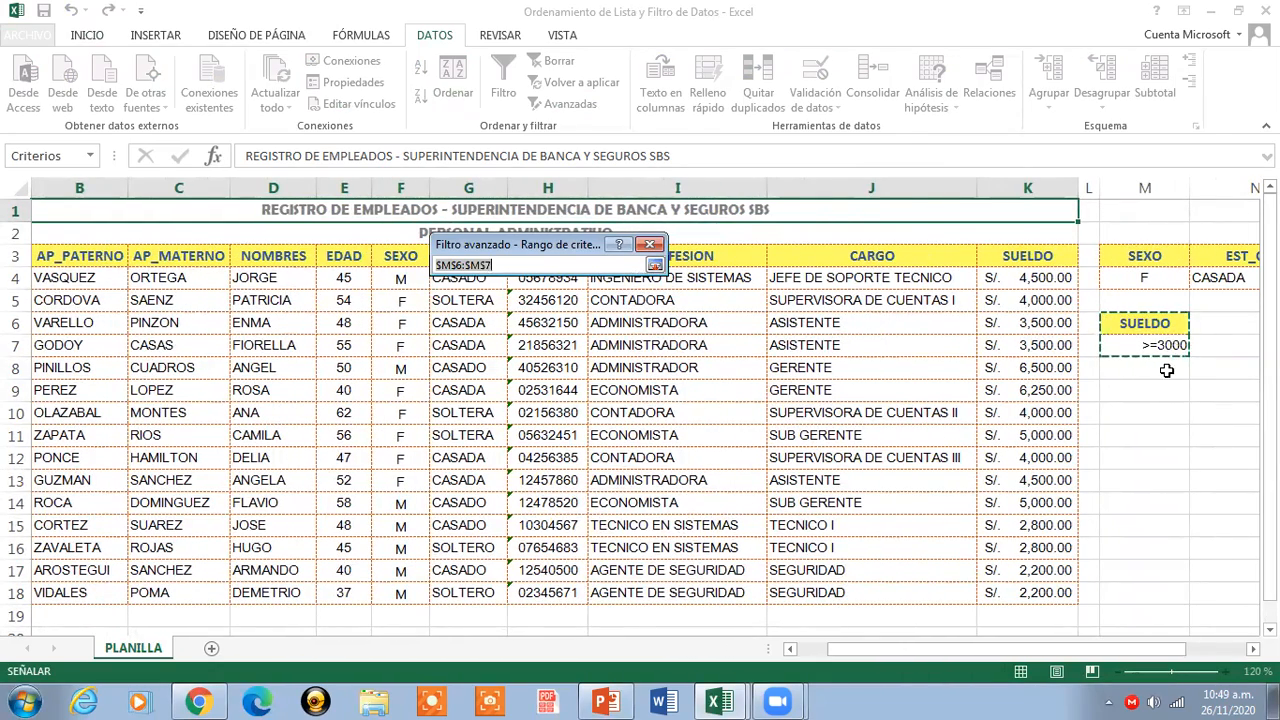
click(654, 266)
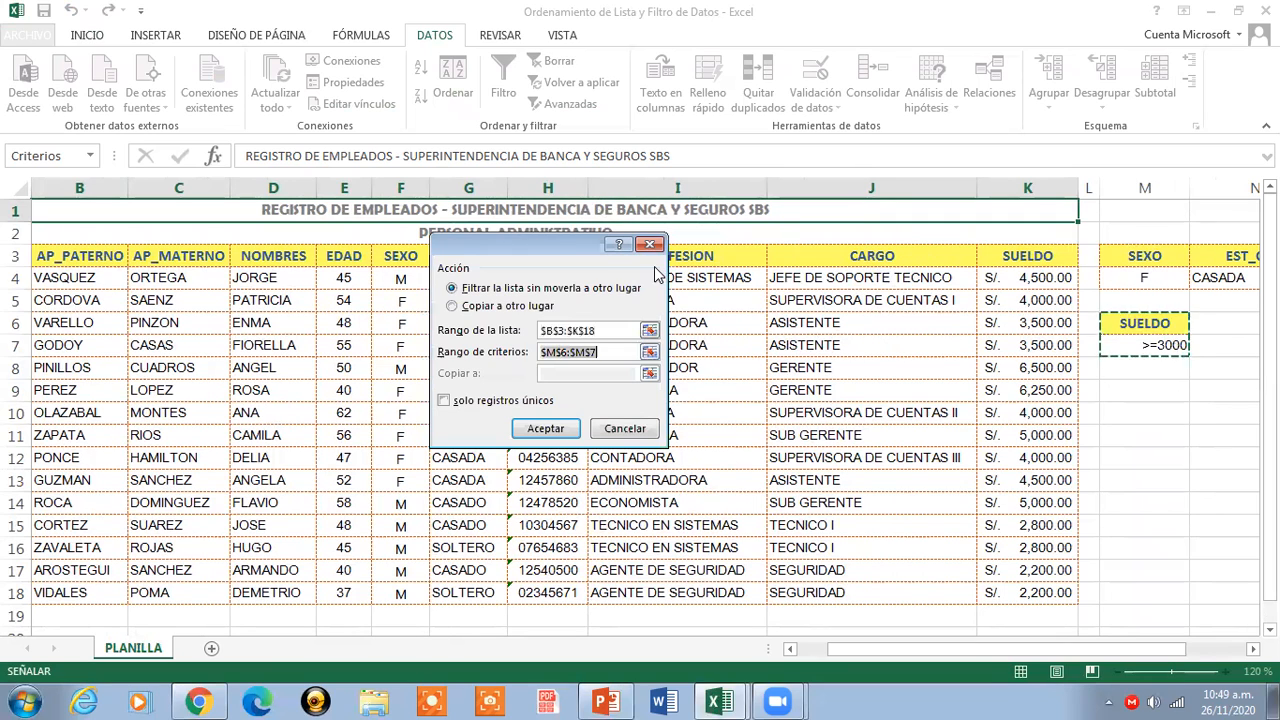
- Copy the filtered records to another location starting at cell A20, and review the extracted list
click(516, 308)
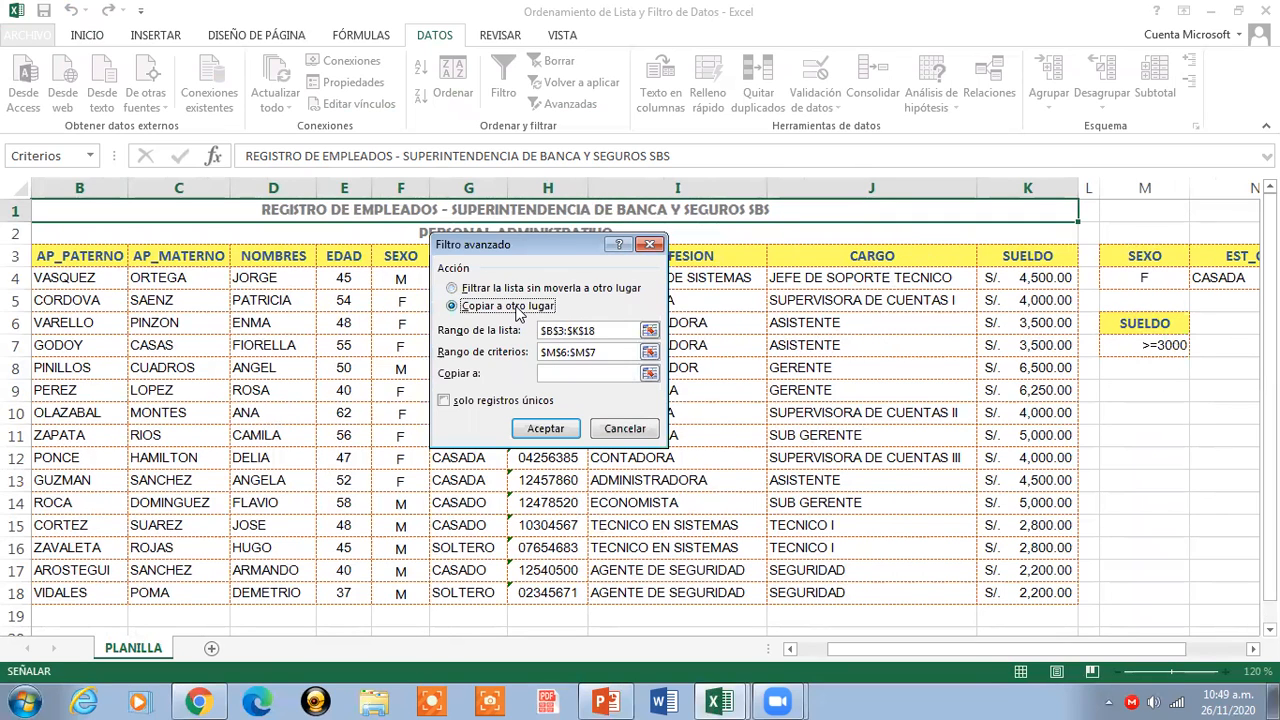
click(650, 373)
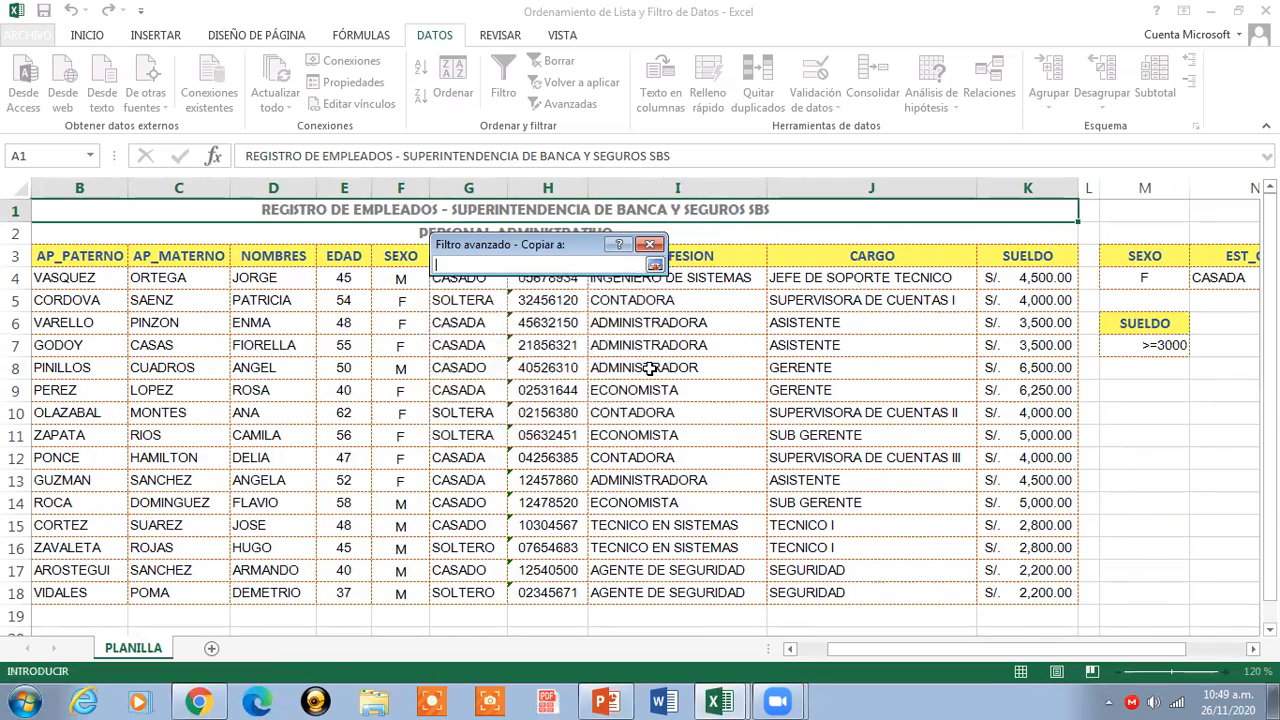
drag(849, 647, 797, 648)
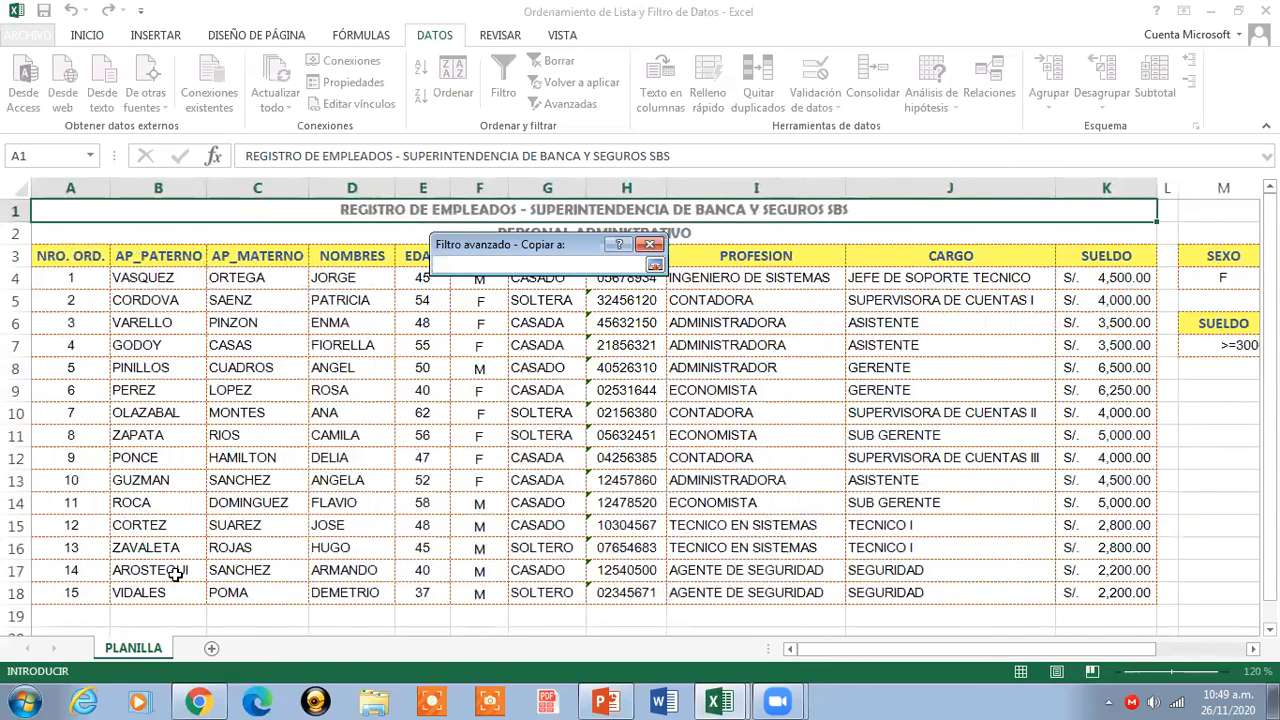
scroll(172, 574, down, 1)
click(66, 571)
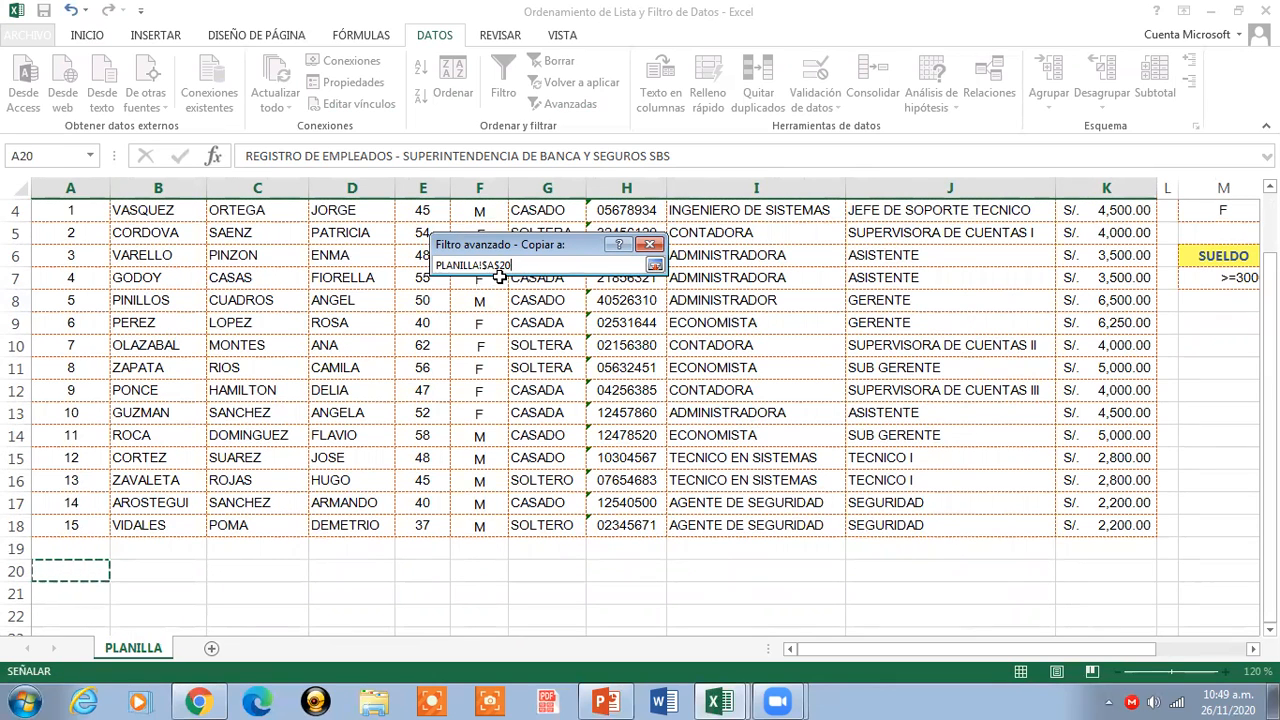
click(655, 265)
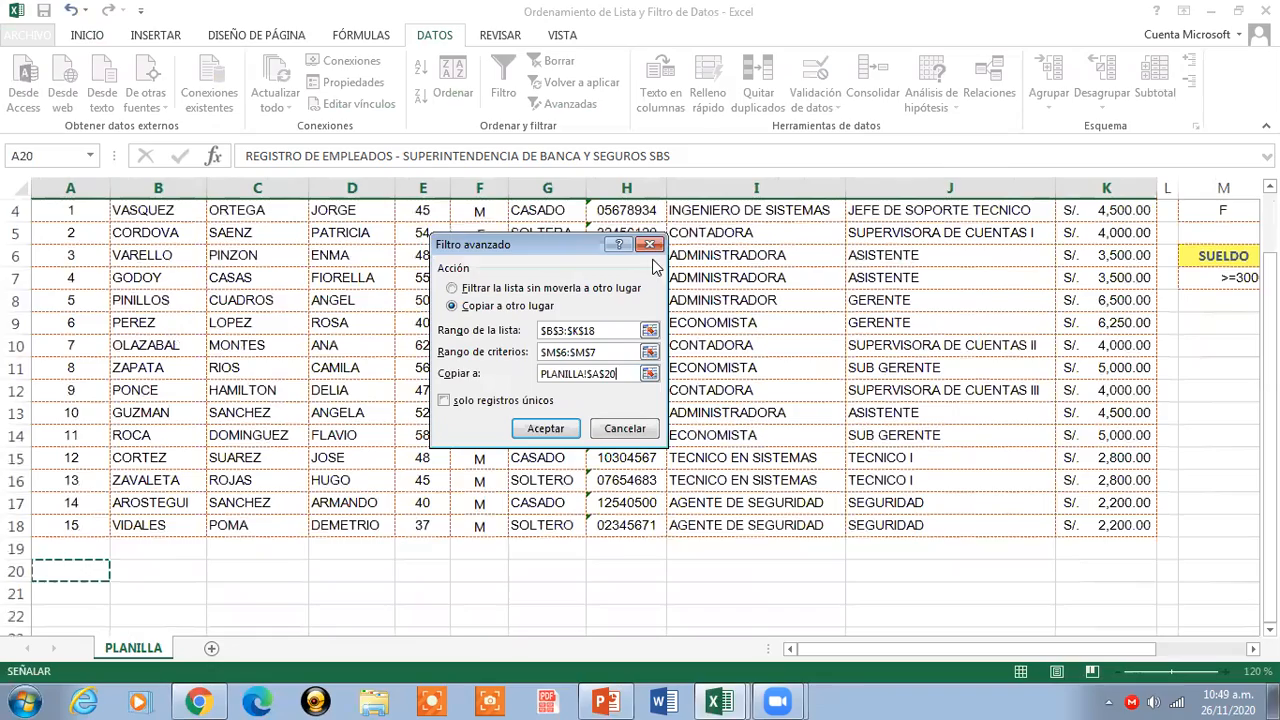
click(540, 430)
scroll(569, 403, down, 4)
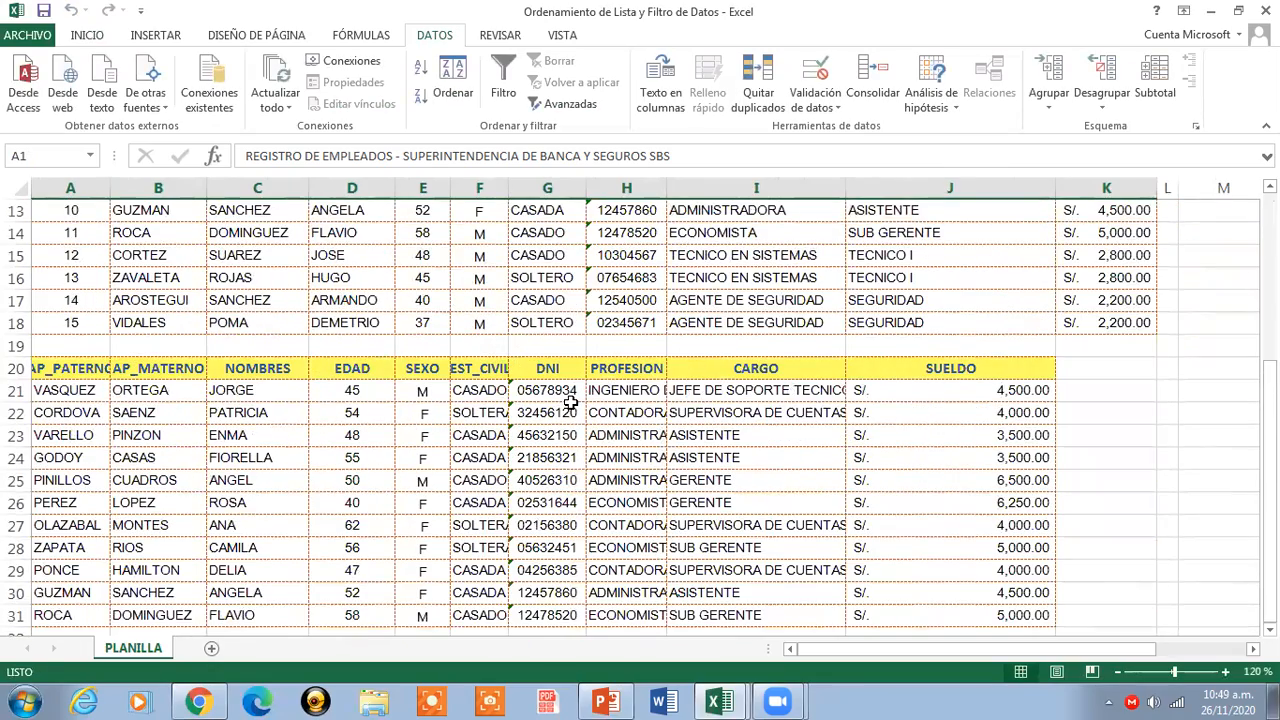
scroll(569, 400, down, 1)
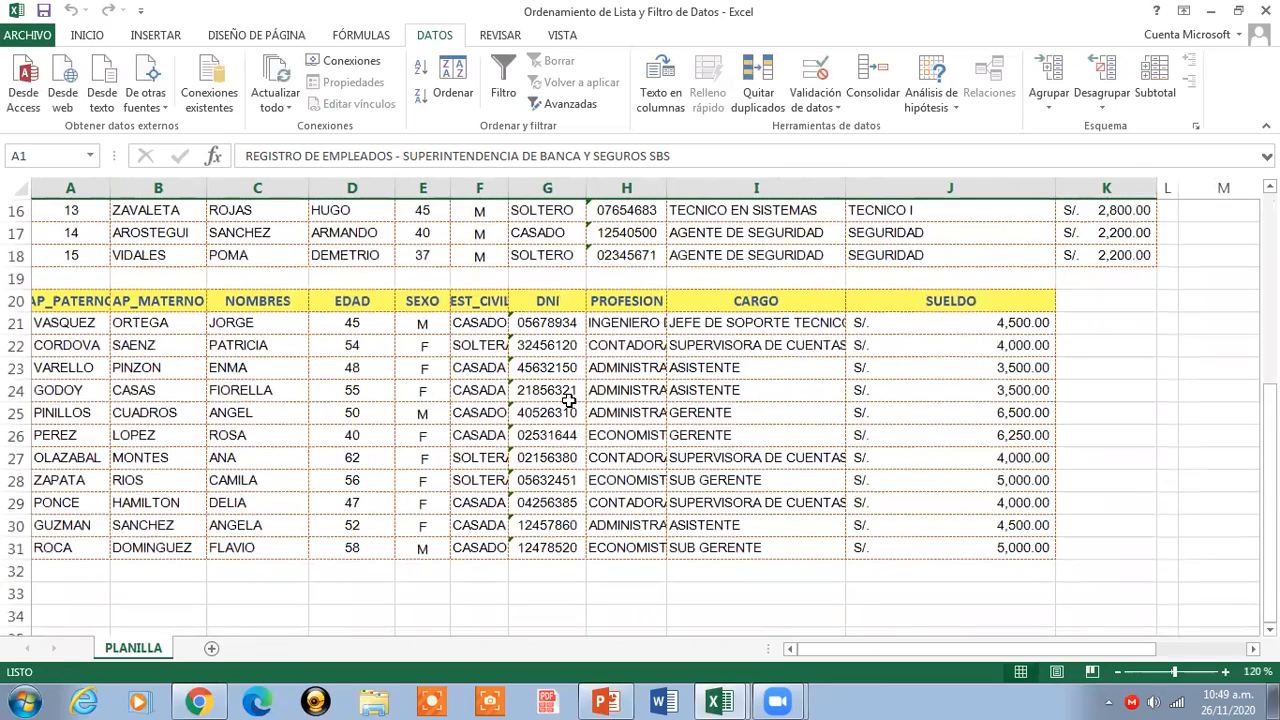
scroll(569, 400, up, 2)
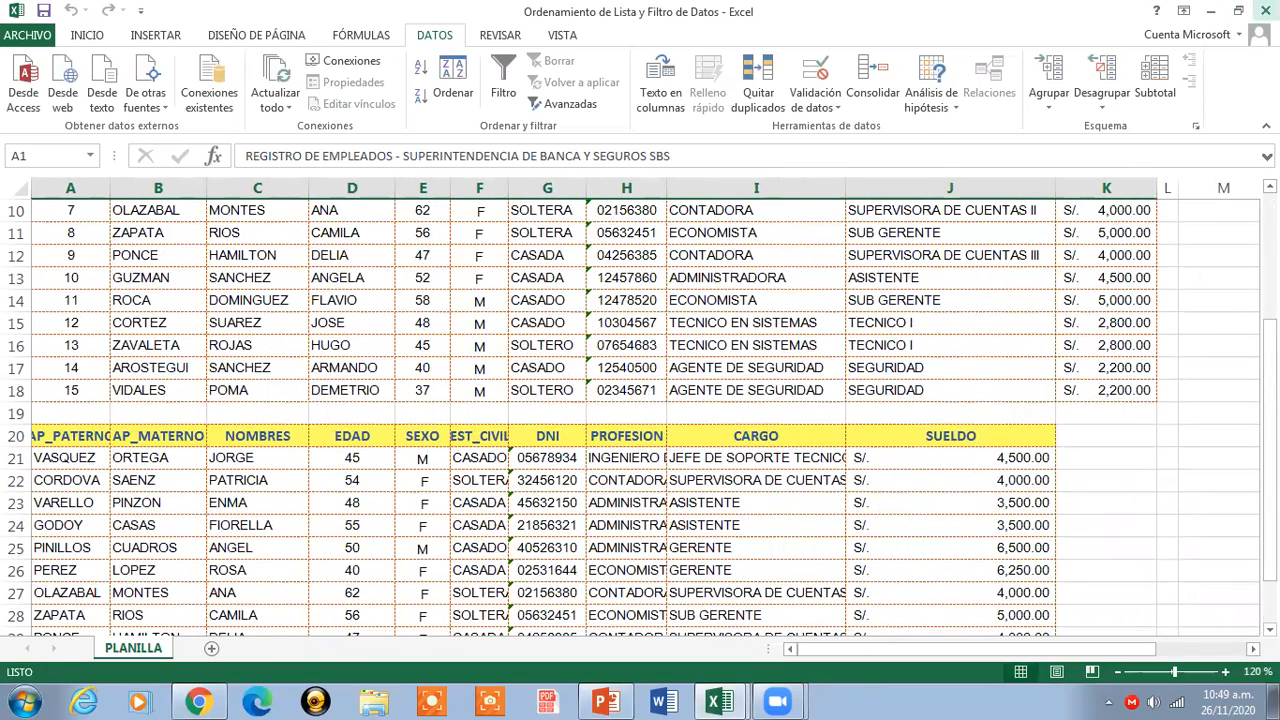
- Close the employee register without saving, and reopen the original file from the desktop at 120% zoom
click(1265, 11)
click(670, 374)
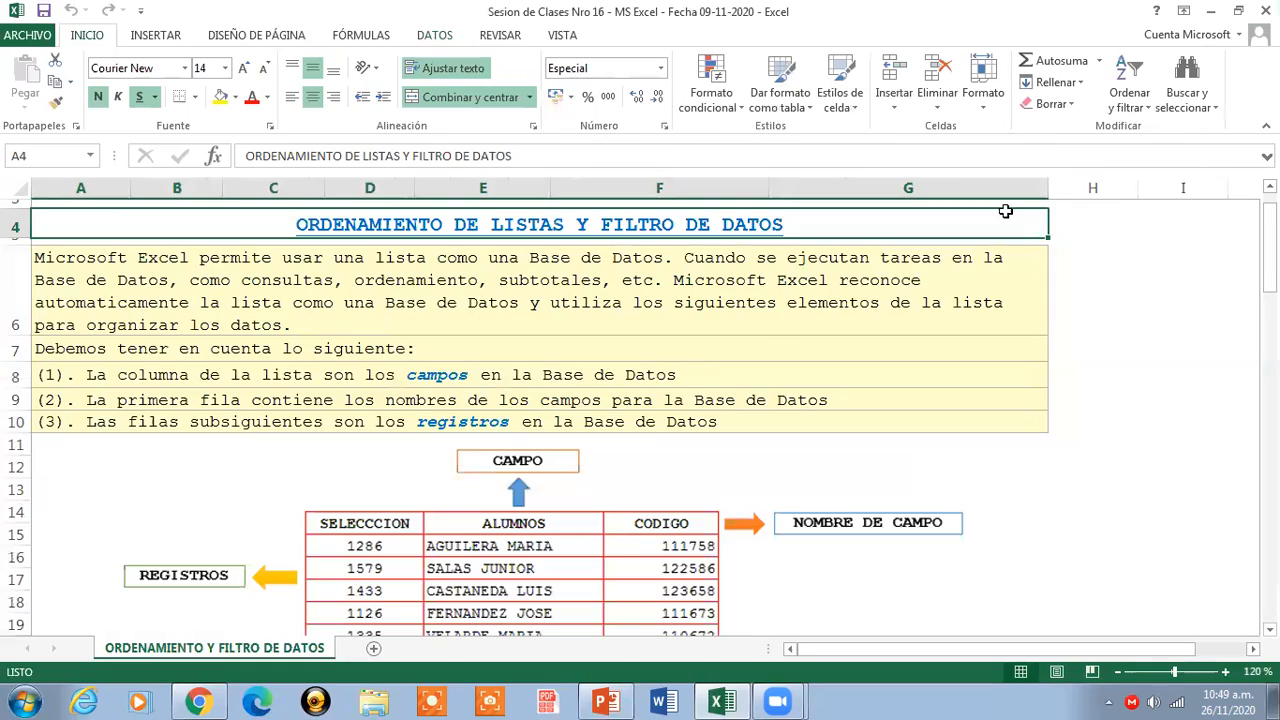
click(1211, 13)
double_click(1229, 222)
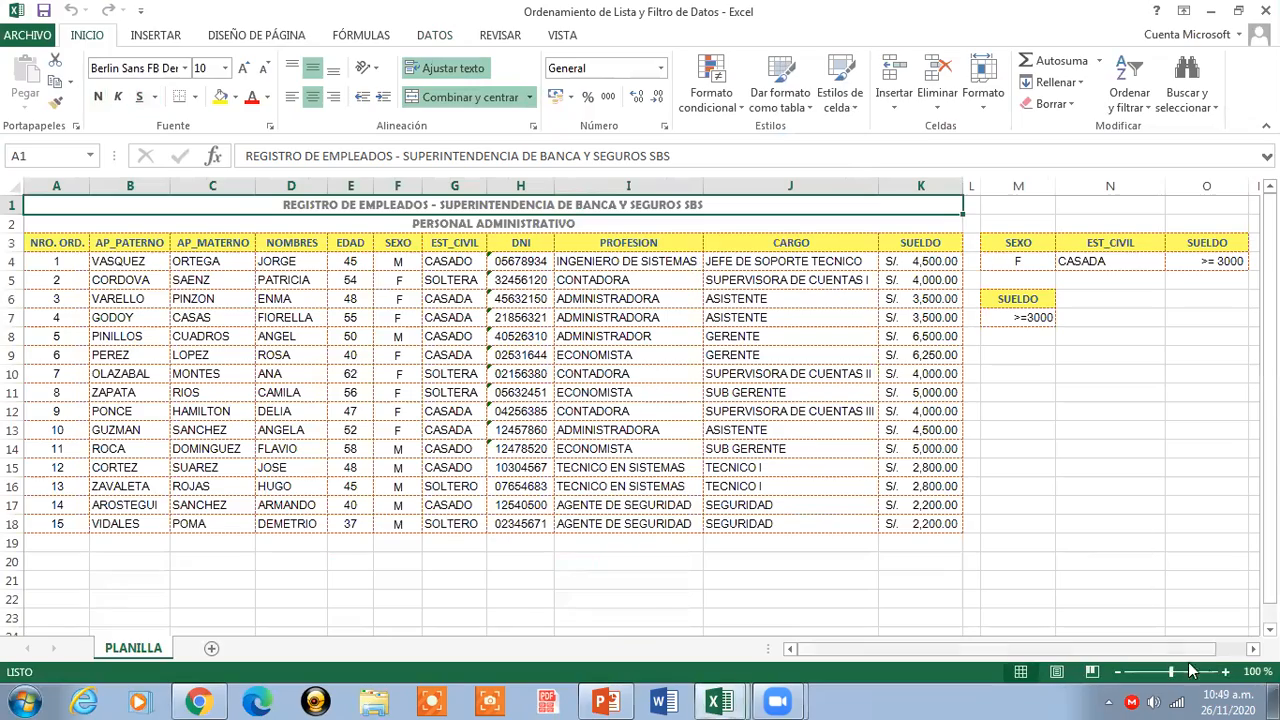
click(1228, 674)
click(1228, 674)
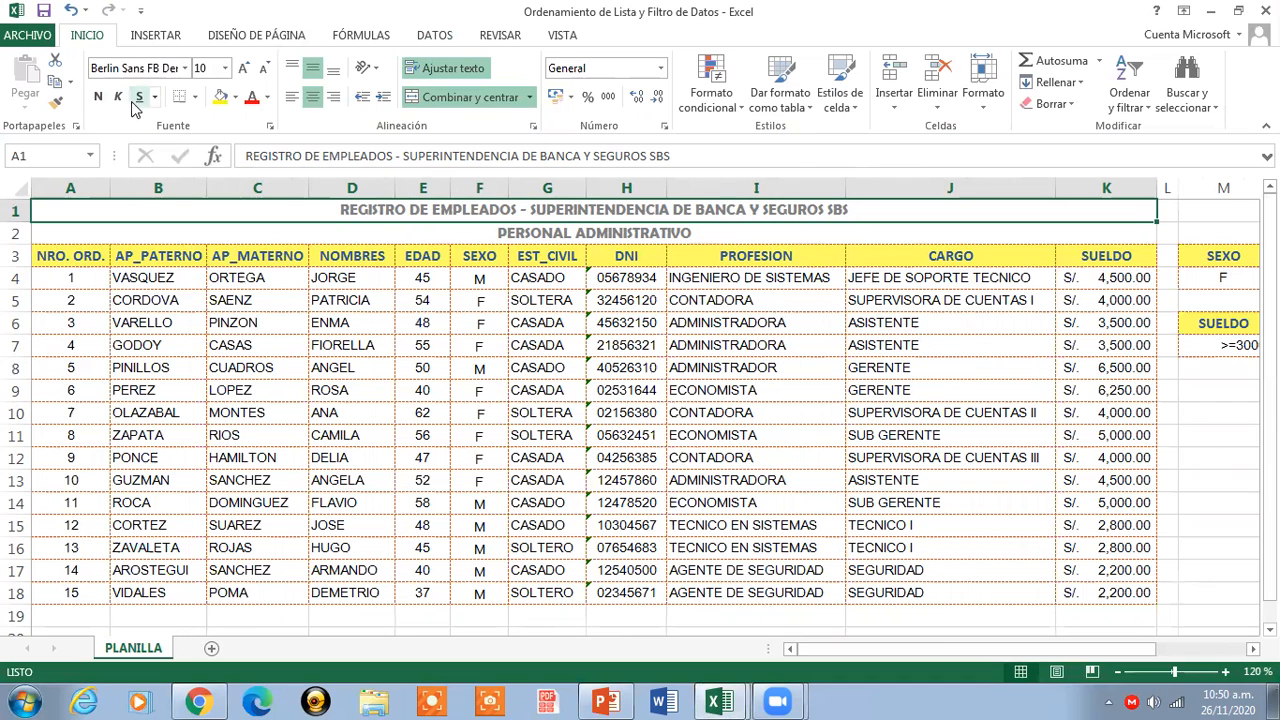
- Start an advanced filter on the register with list range B3:K18 and the SUELDO criteria range M6:M7
click(432, 36)
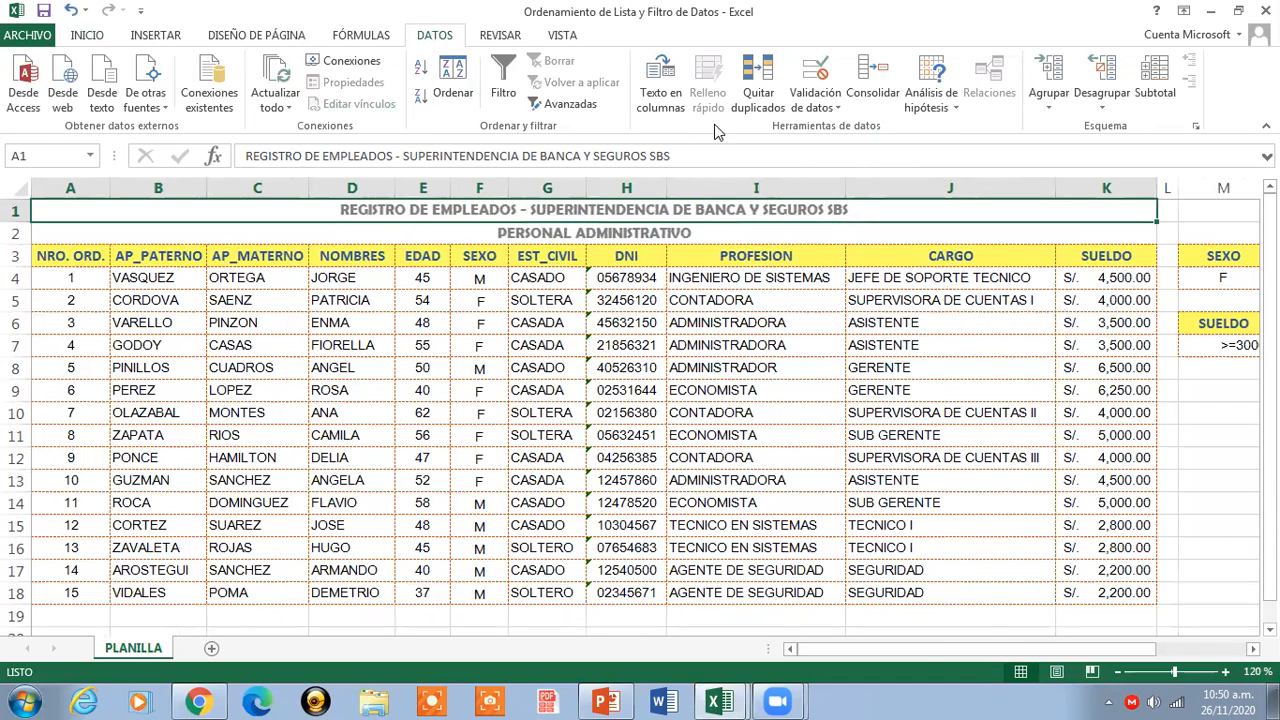
click(585, 106)
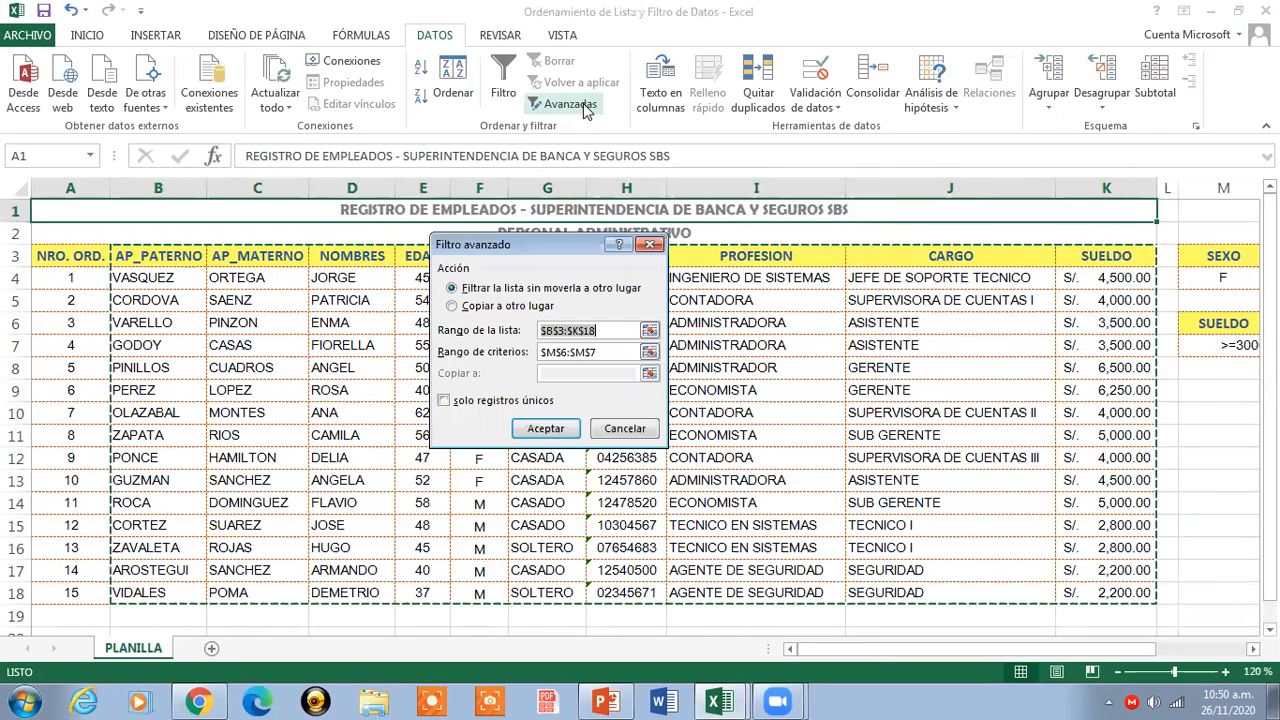
click(610, 356)
drag(1143, 323, 1144, 345)
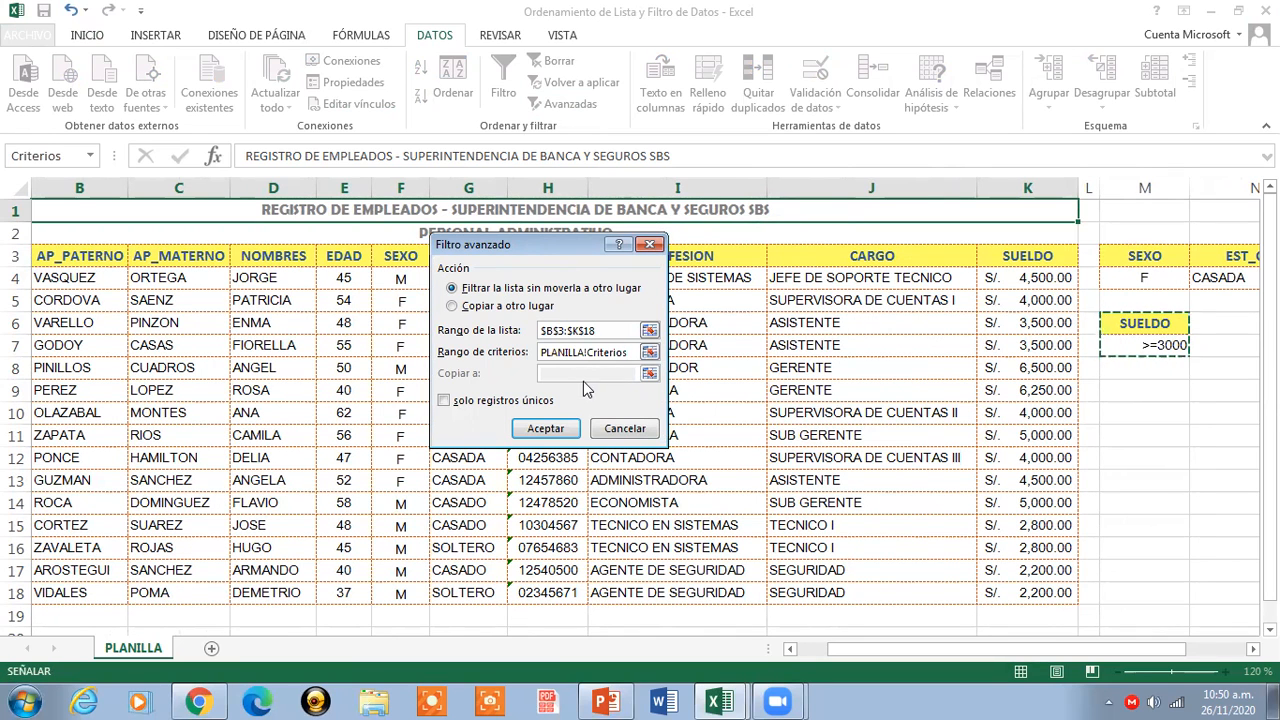
- Copy only the unique filtered records to another location starting at cell B20, and review the extracted list against the criteria
click(462, 306)
click(650, 373)
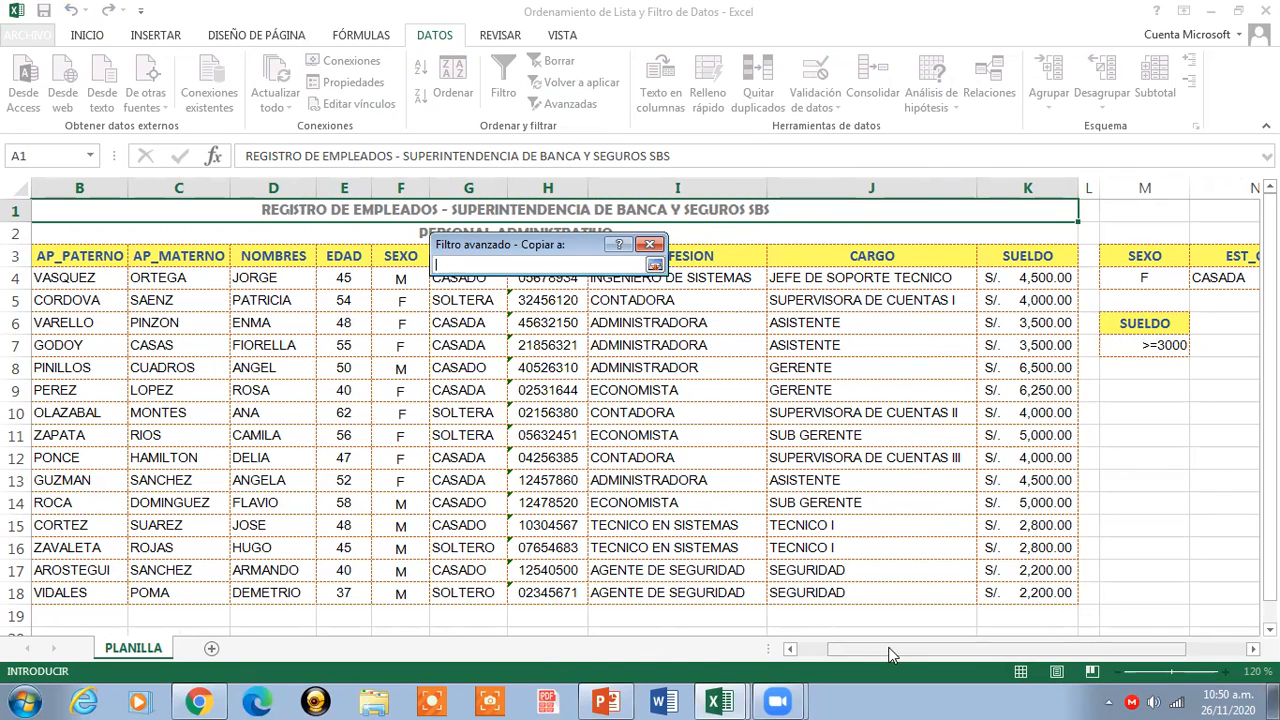
drag(890, 654, 862, 654)
scroll(371, 560, down, 2)
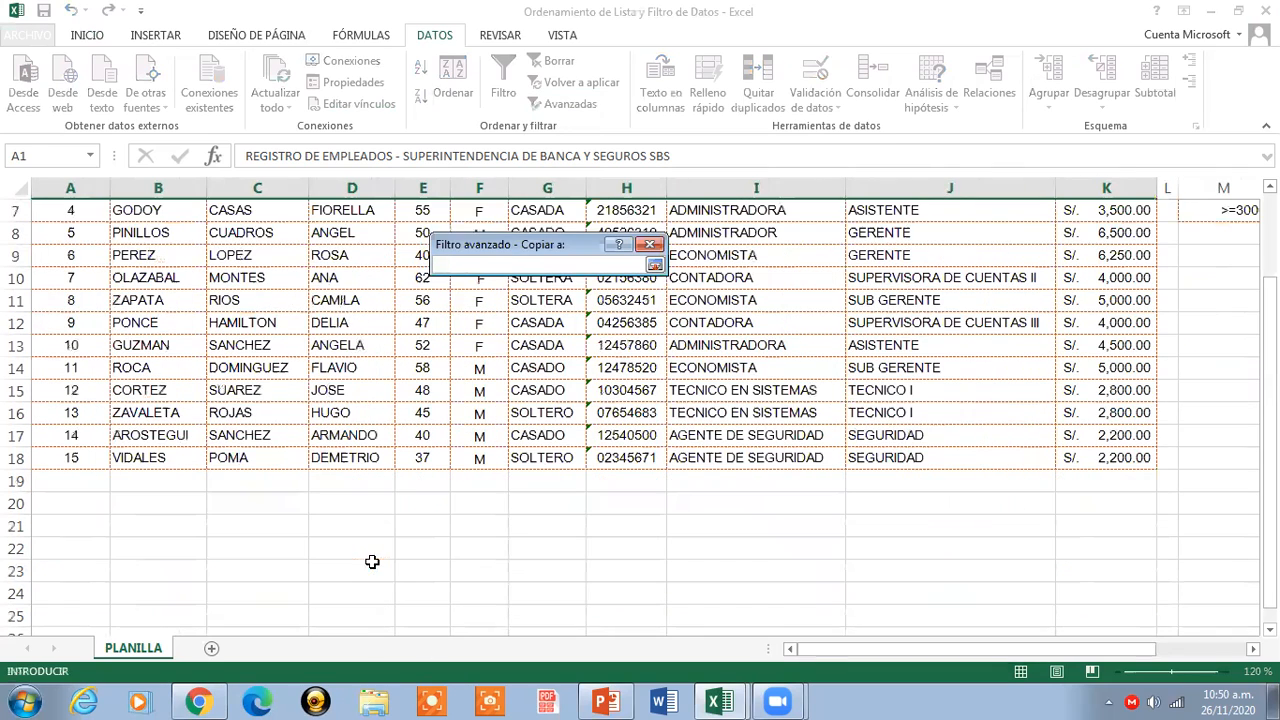
click(171, 512)
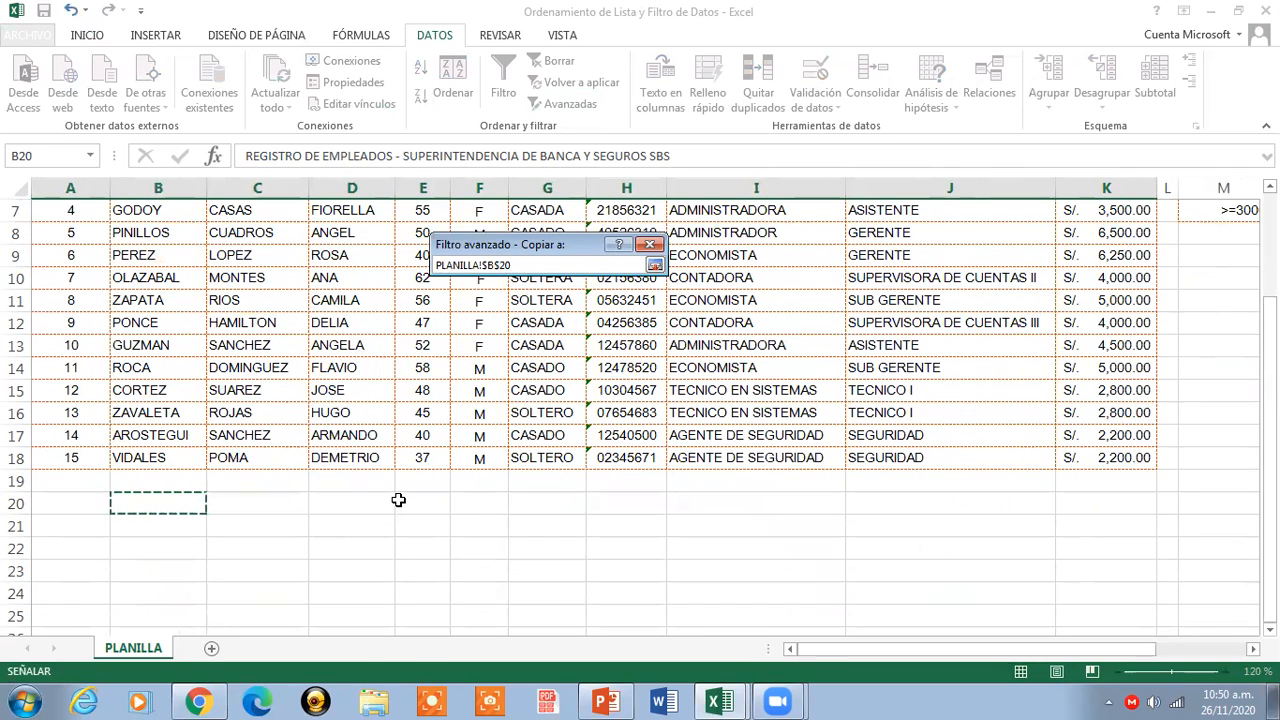
click(655, 266)
click(445, 402)
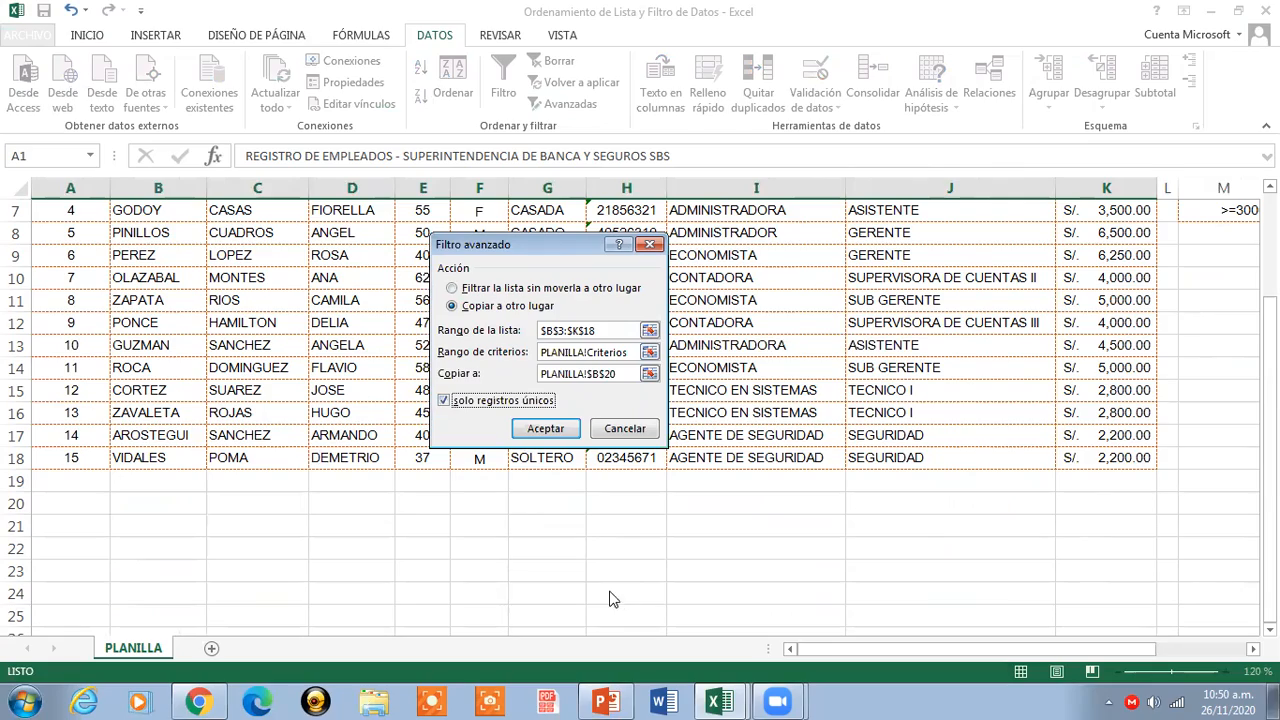
click(555, 437)
scroll(710, 541, down, 3)
scroll(712, 541, down, 2)
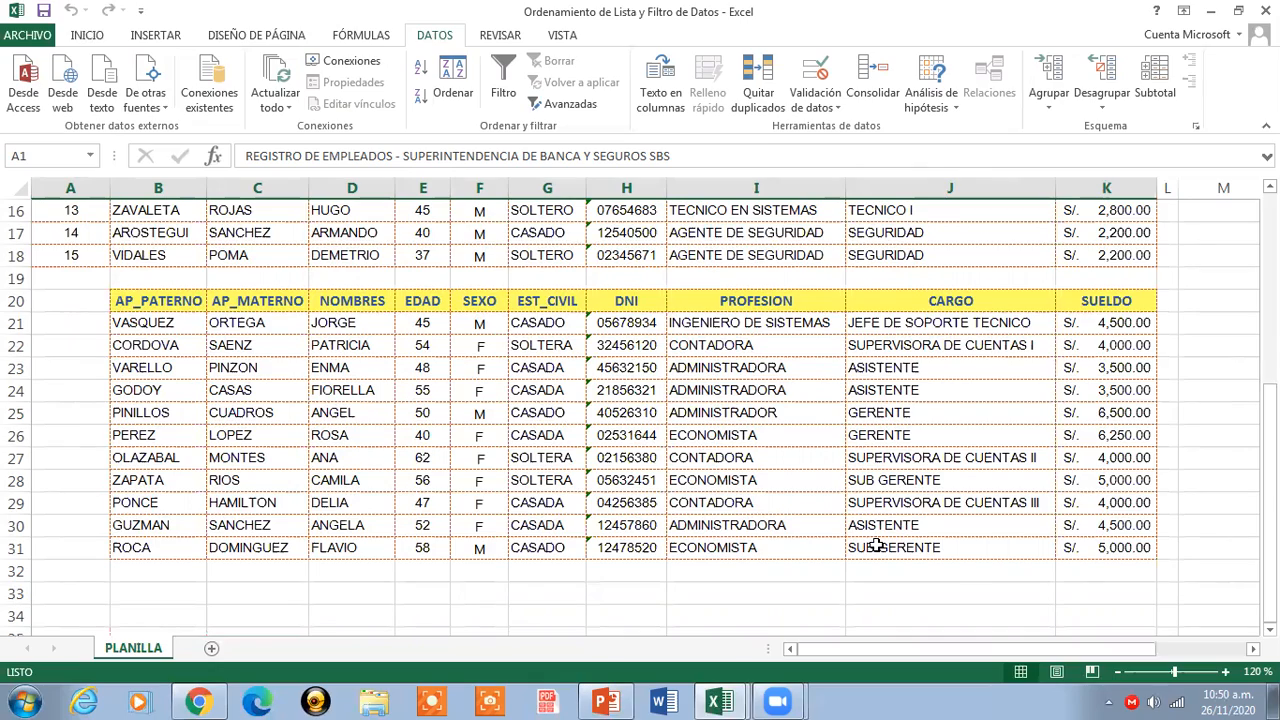
drag(1108, 651, 1211, 650)
scroll(1177, 571, up, 5)
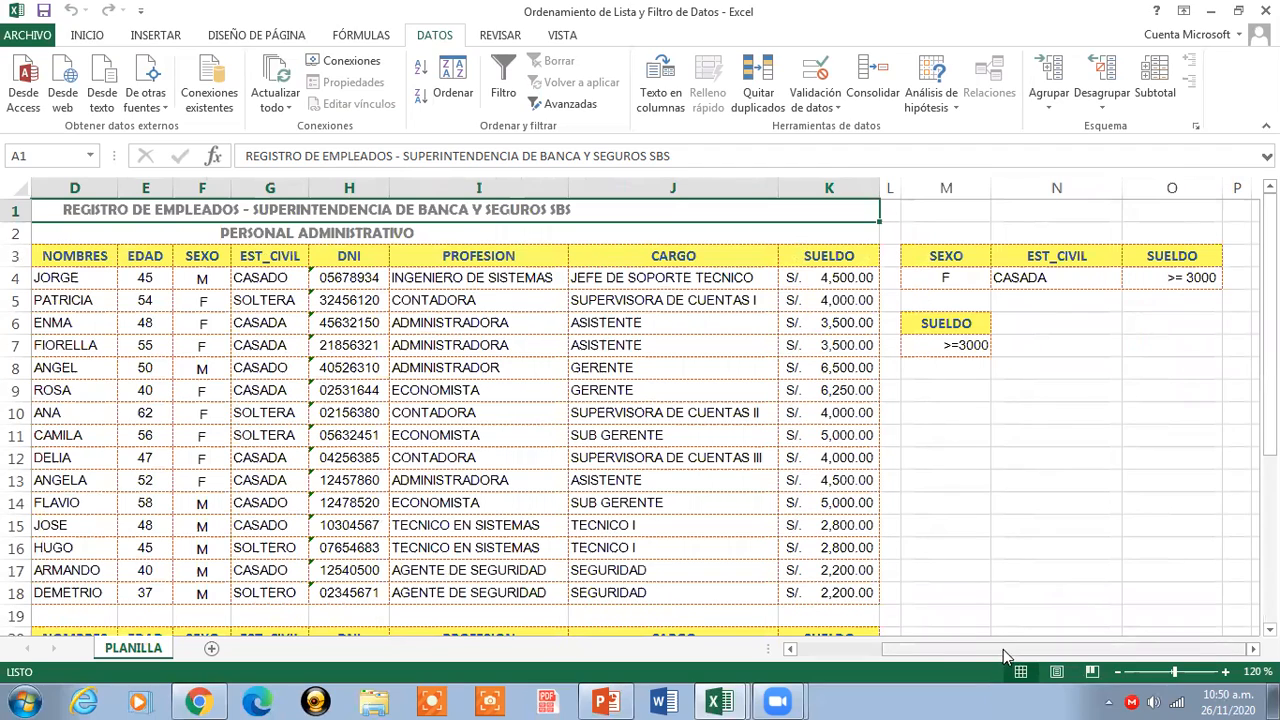
click(830, 651)
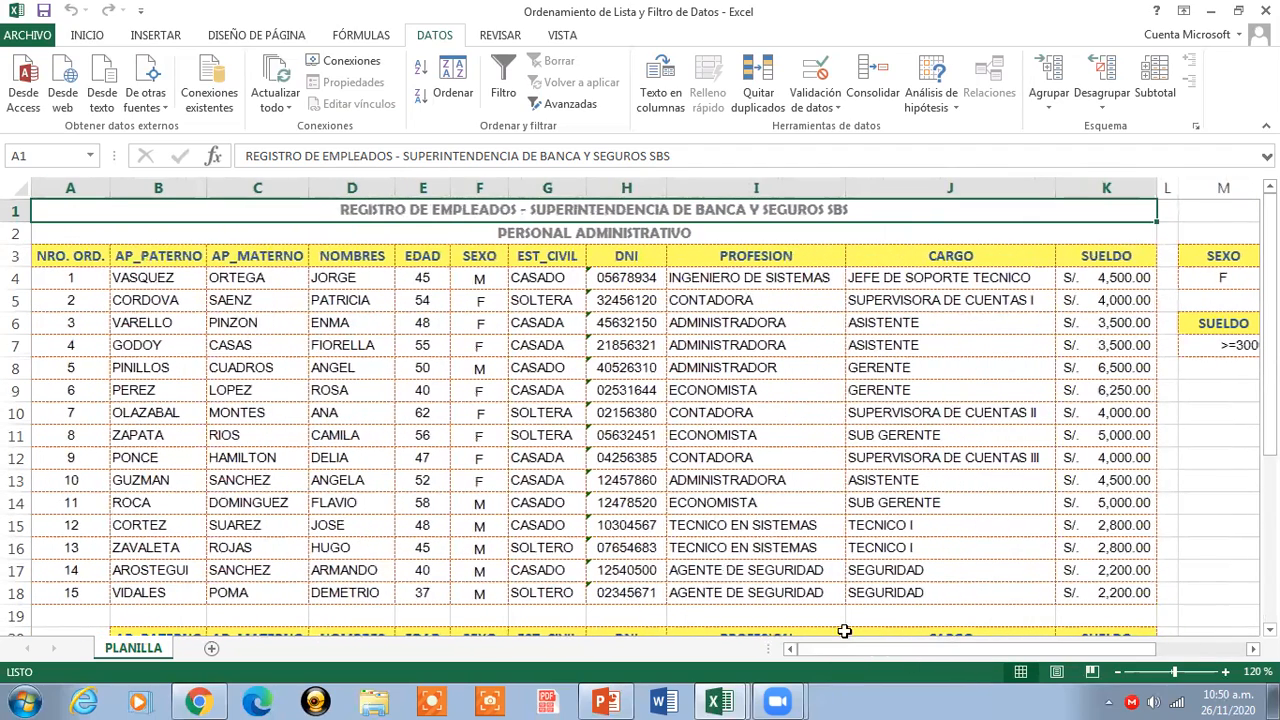
- Discard the register's changes by closing it unsaved, and open the Ordenamiento de Lista y Filtro de Datos file again at 120% zoom
click(1265, 10)
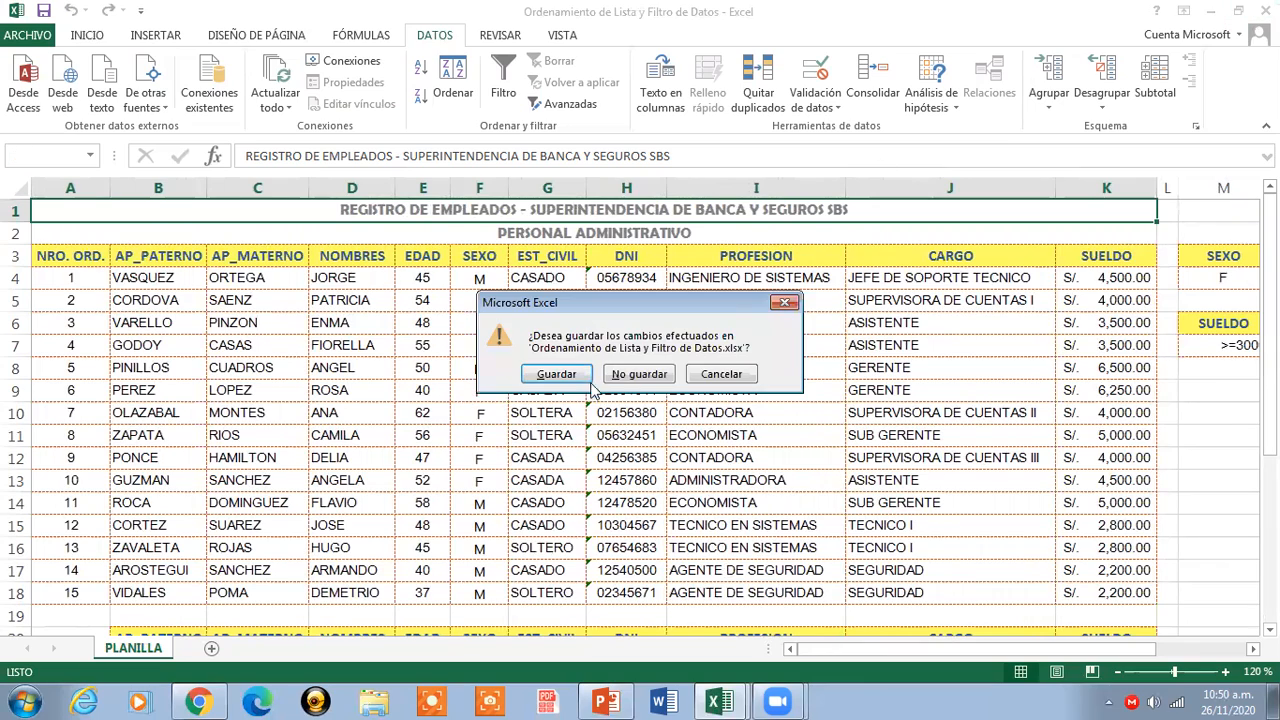
click(640, 373)
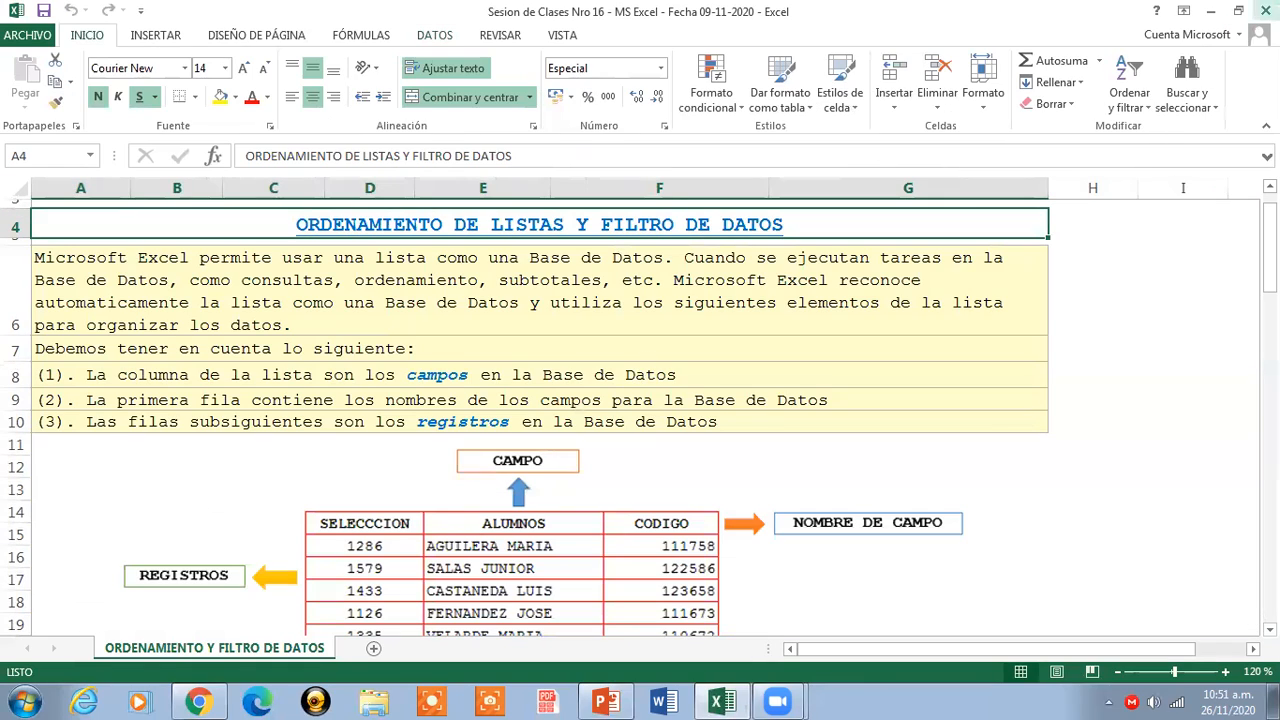
click(1210, 10)
double_click(1219, 249)
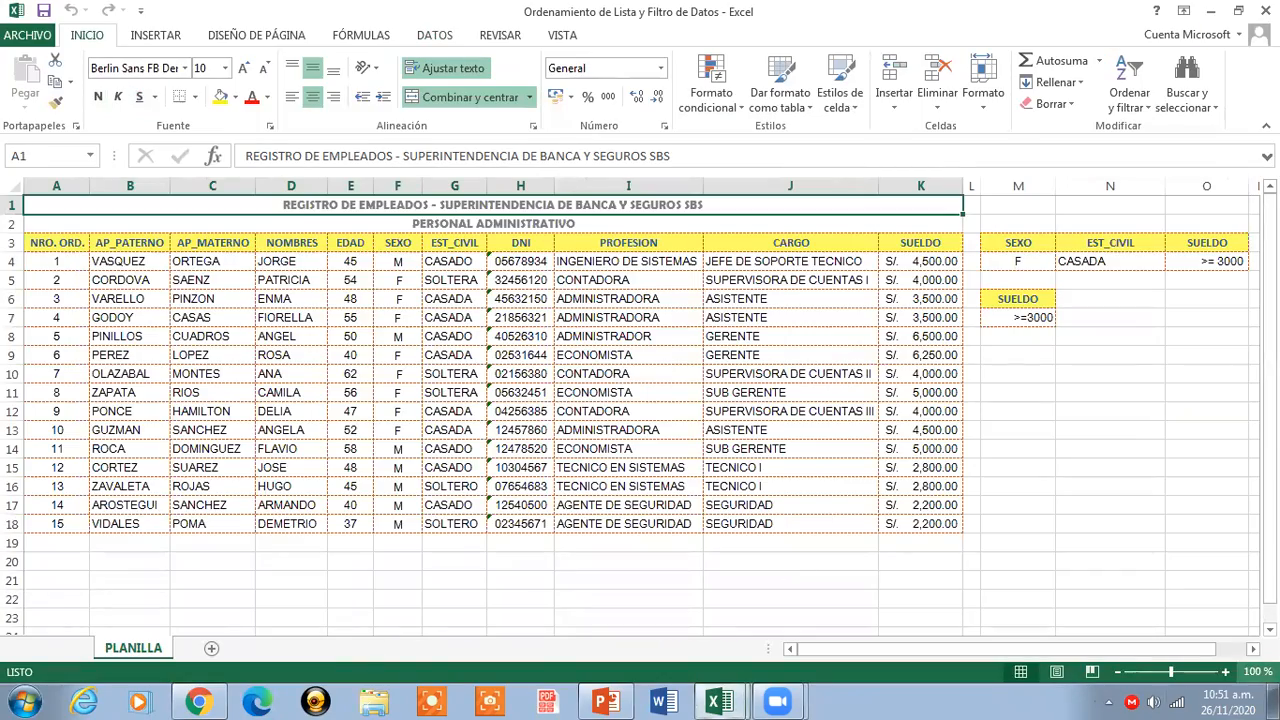
click(1225, 672)
click(1225, 672)
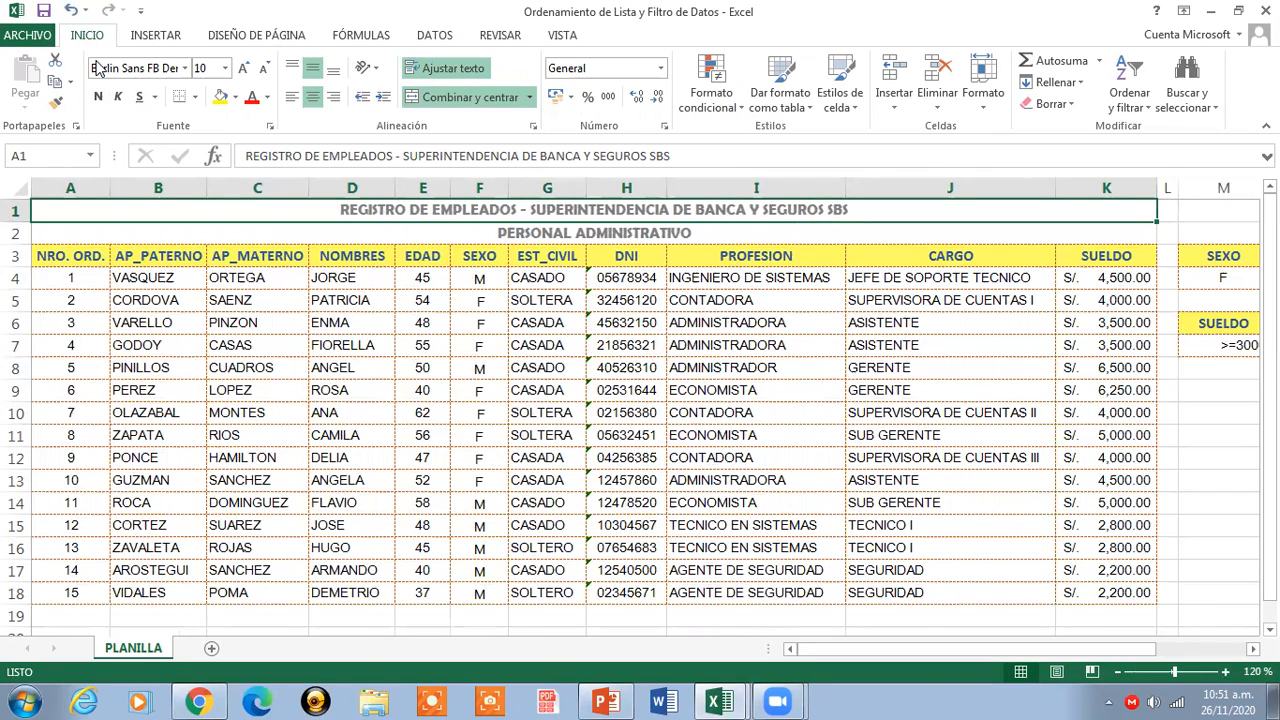
click(413, 37)
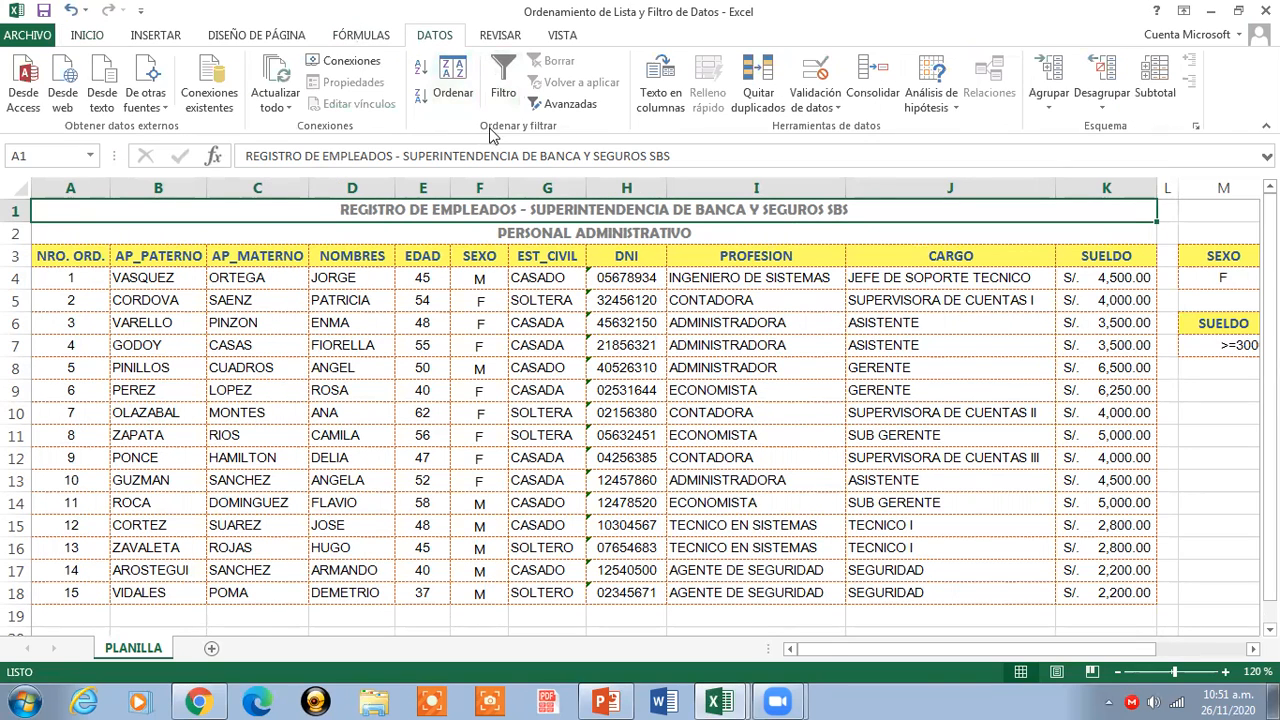
click(569, 105)
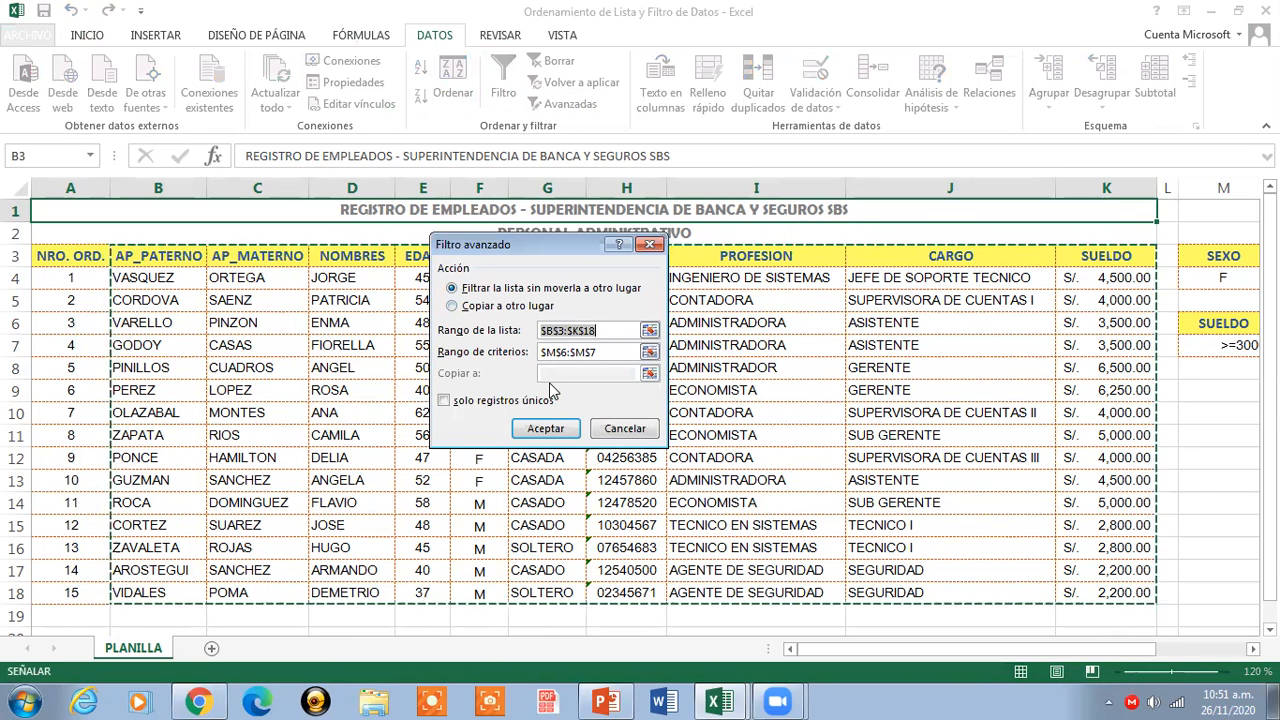
key(Escape)
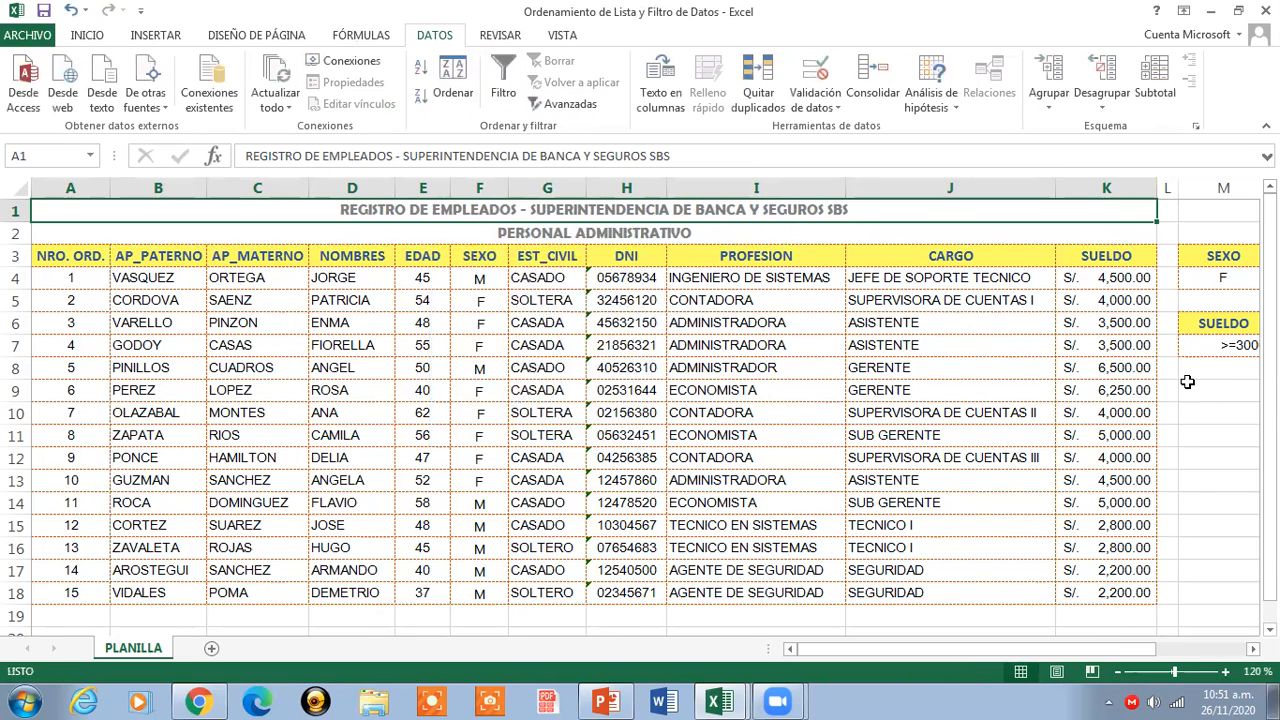
- Change the SUELDO criterion in cell M7 to >=4000
drag(1132, 649, 1190, 650)
click(1063, 347)
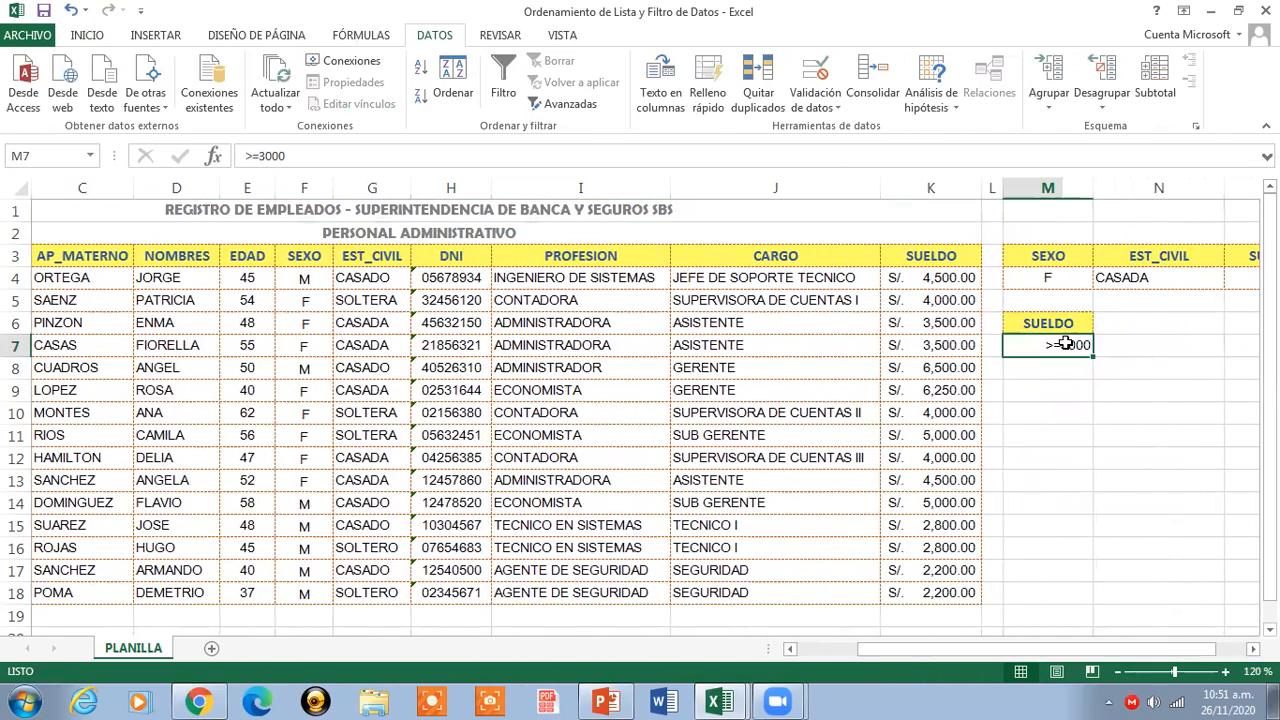
double_click(1066, 346)
key(Delete)
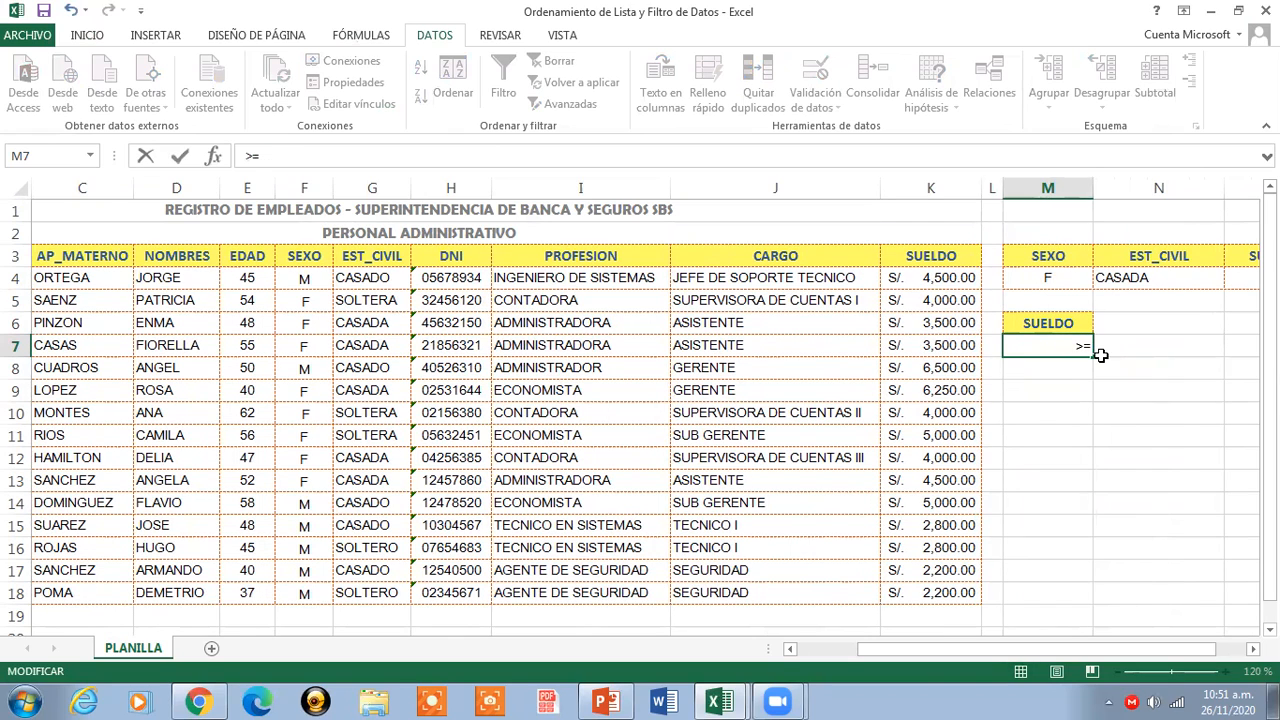
text(4000)
click(600, 211)
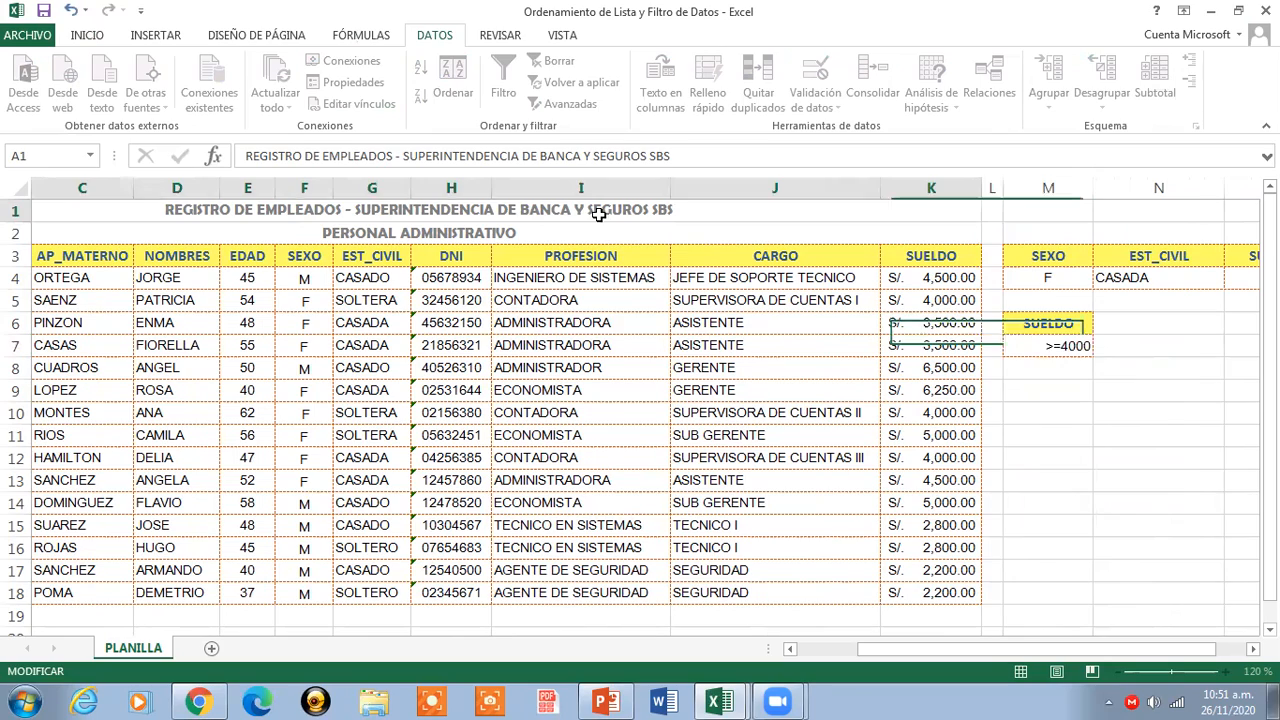
click(834, 646)
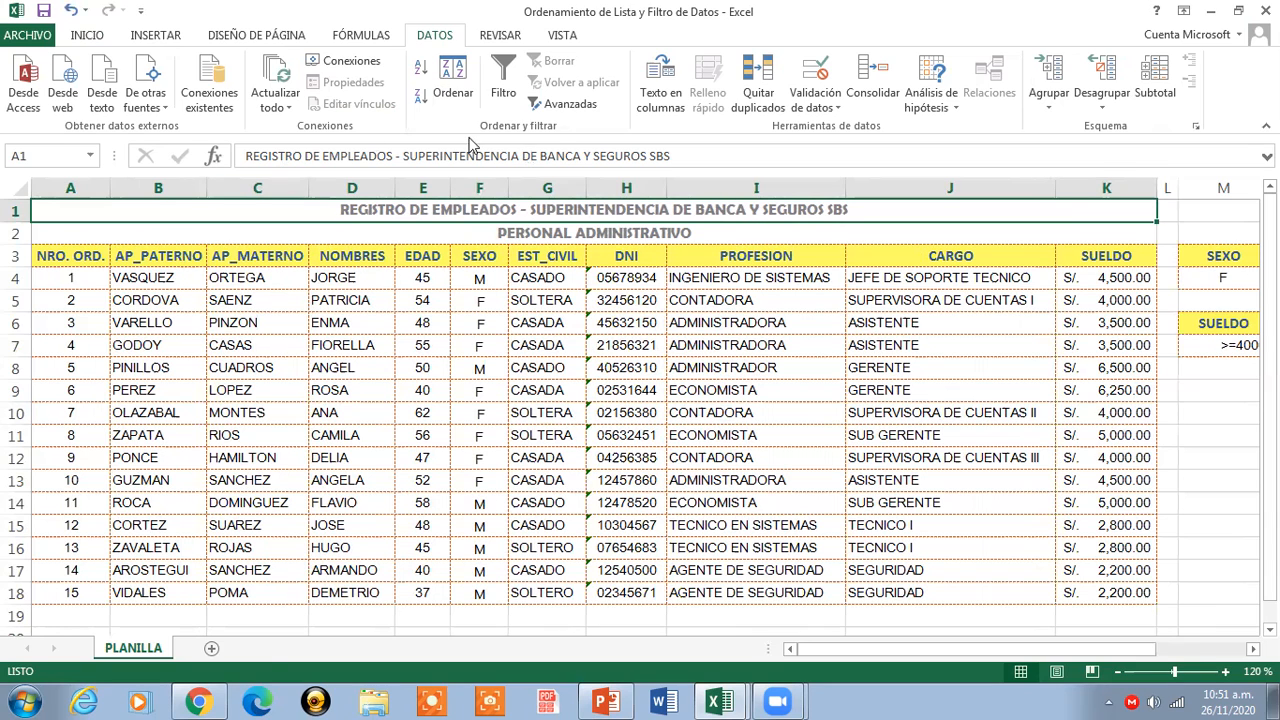
click(567, 108)
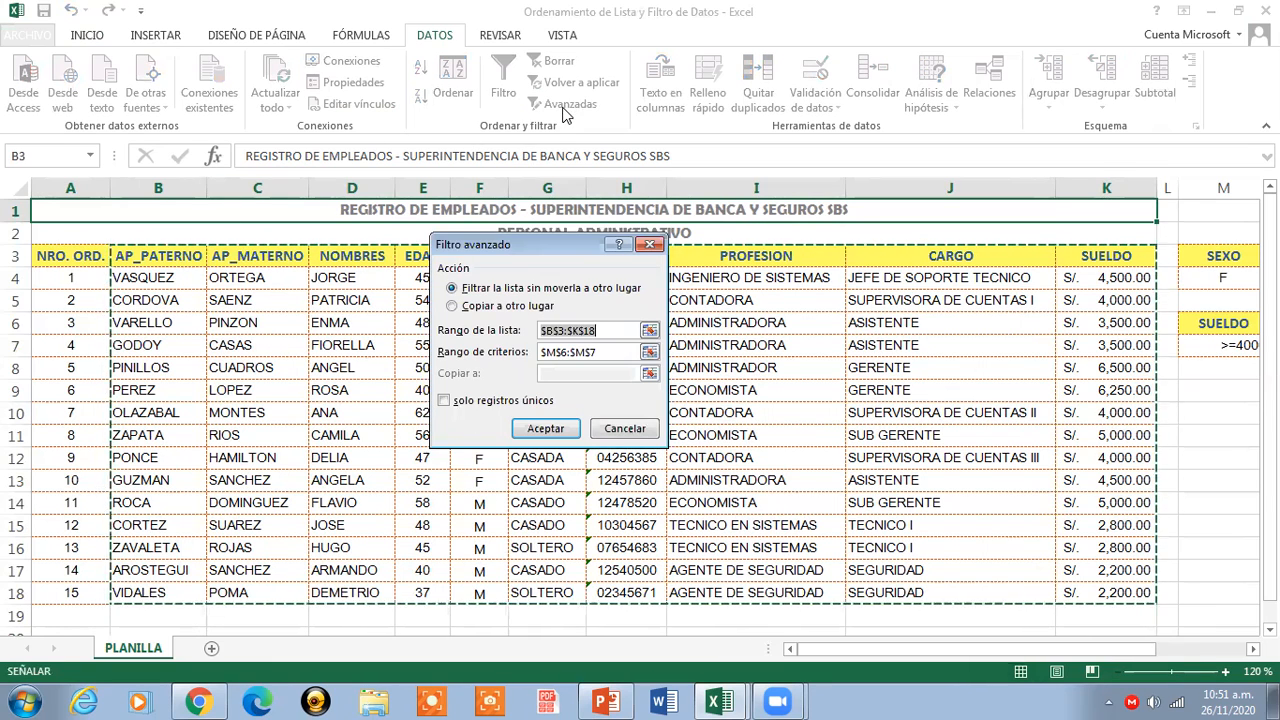
double_click(621, 355)
drag(1147, 325, 1148, 346)
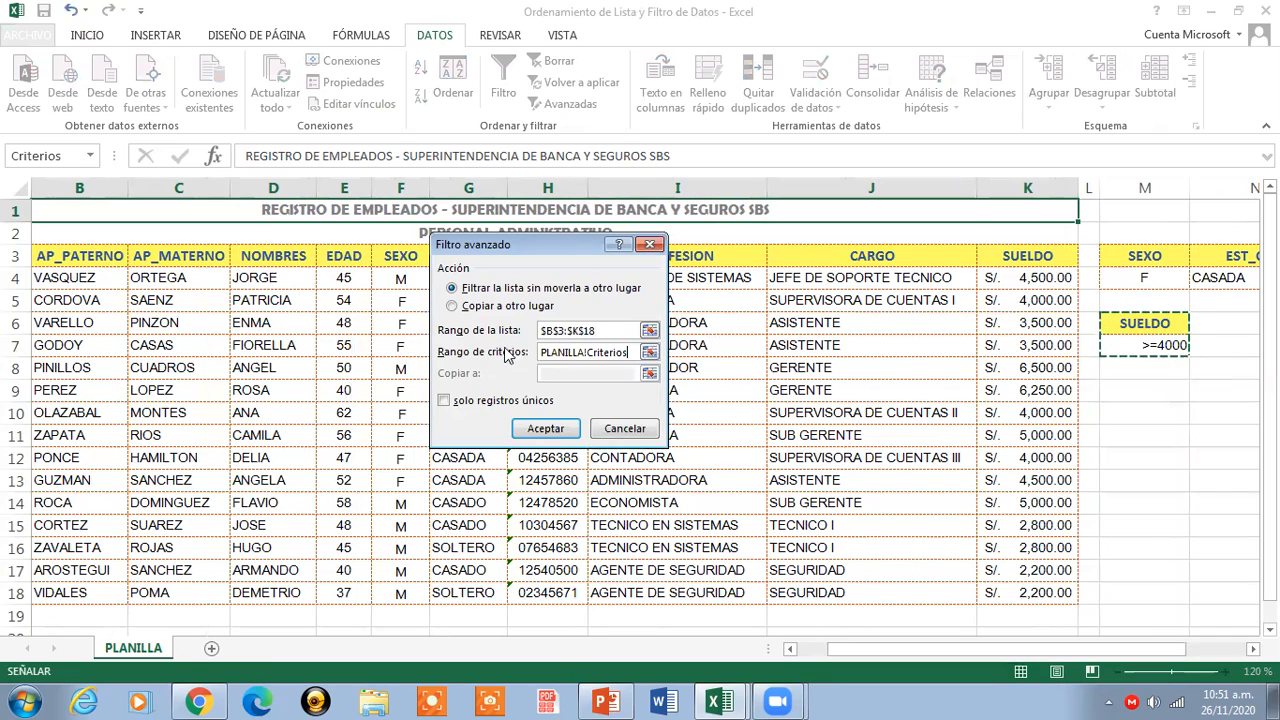
click(648, 378)
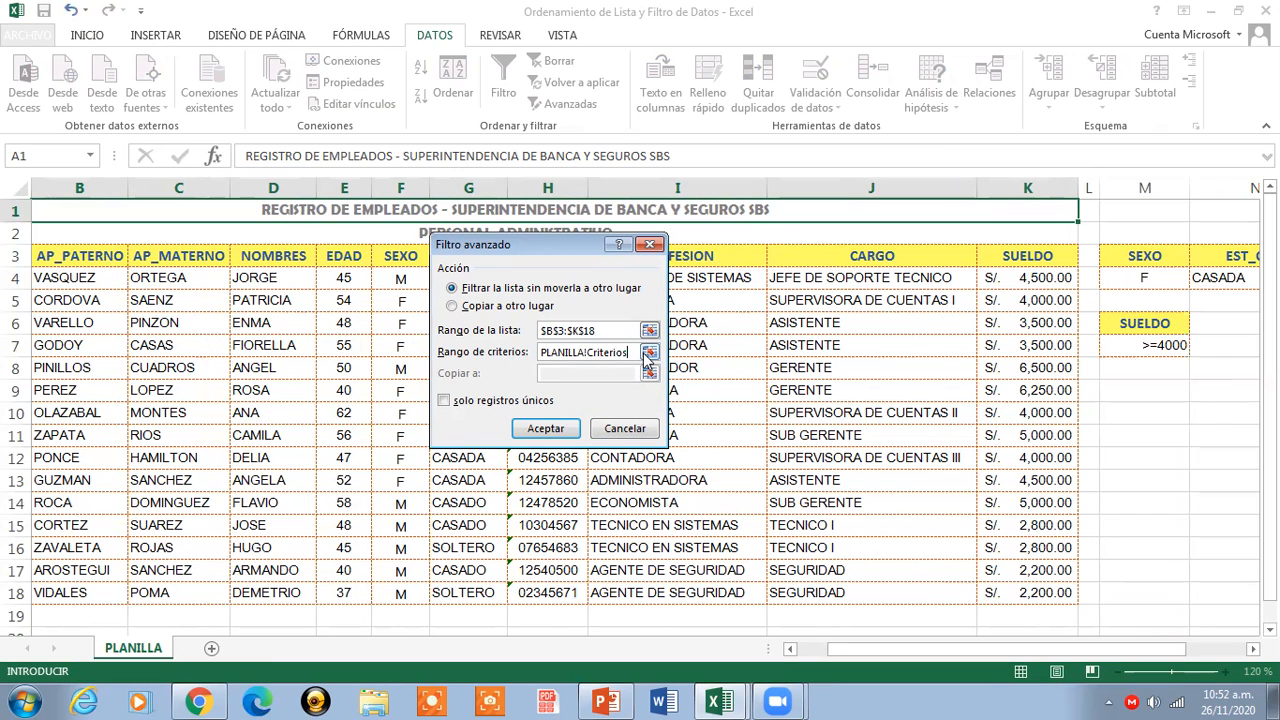
click(650, 244)
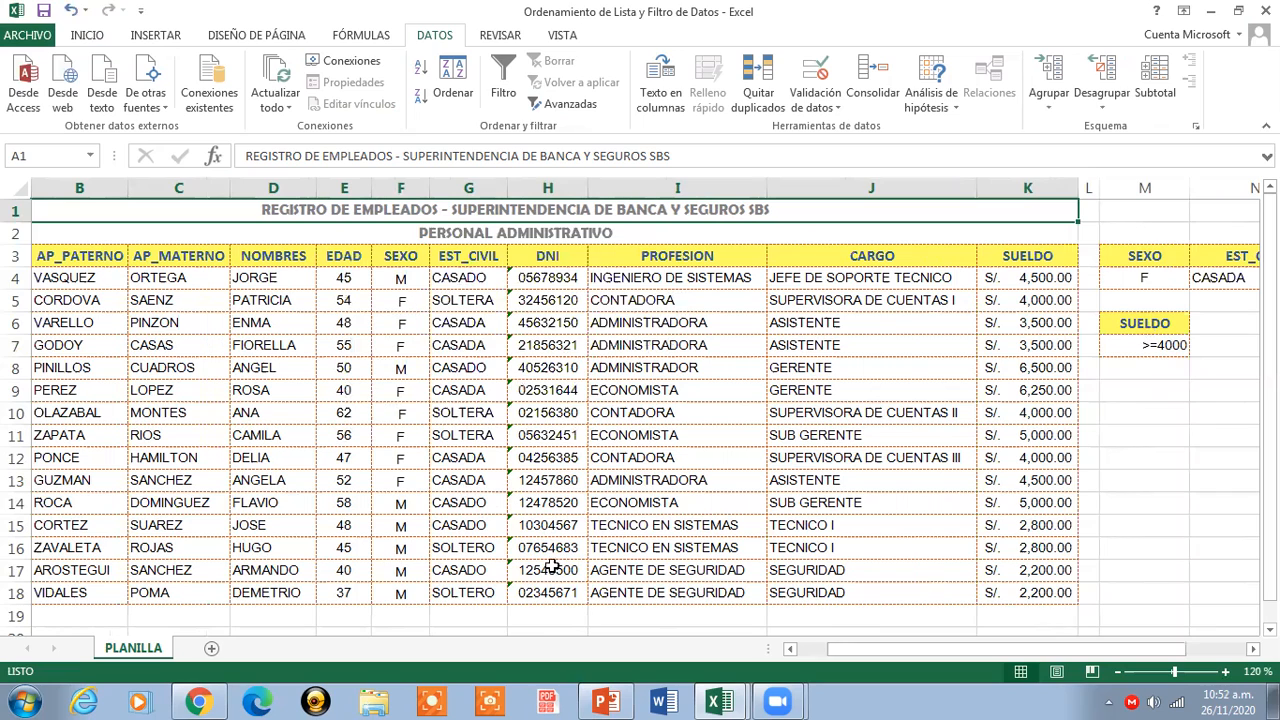
drag(897, 654, 808, 654)
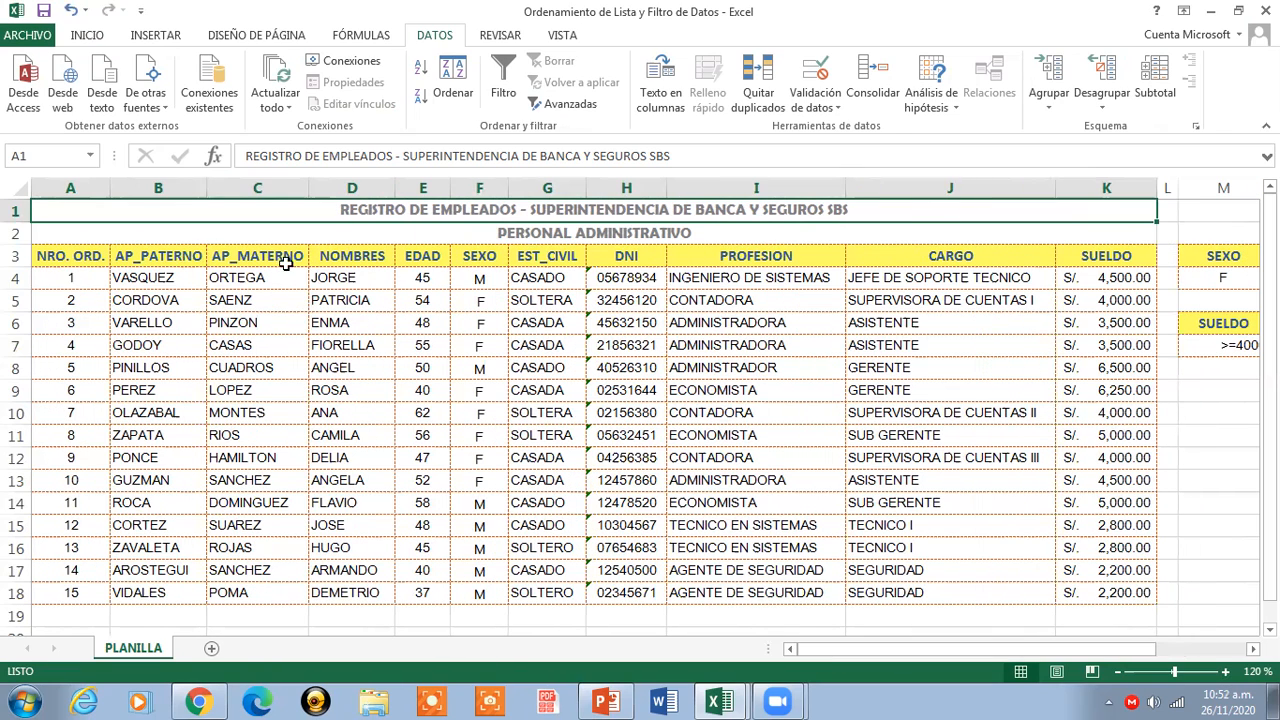
click(562, 104)
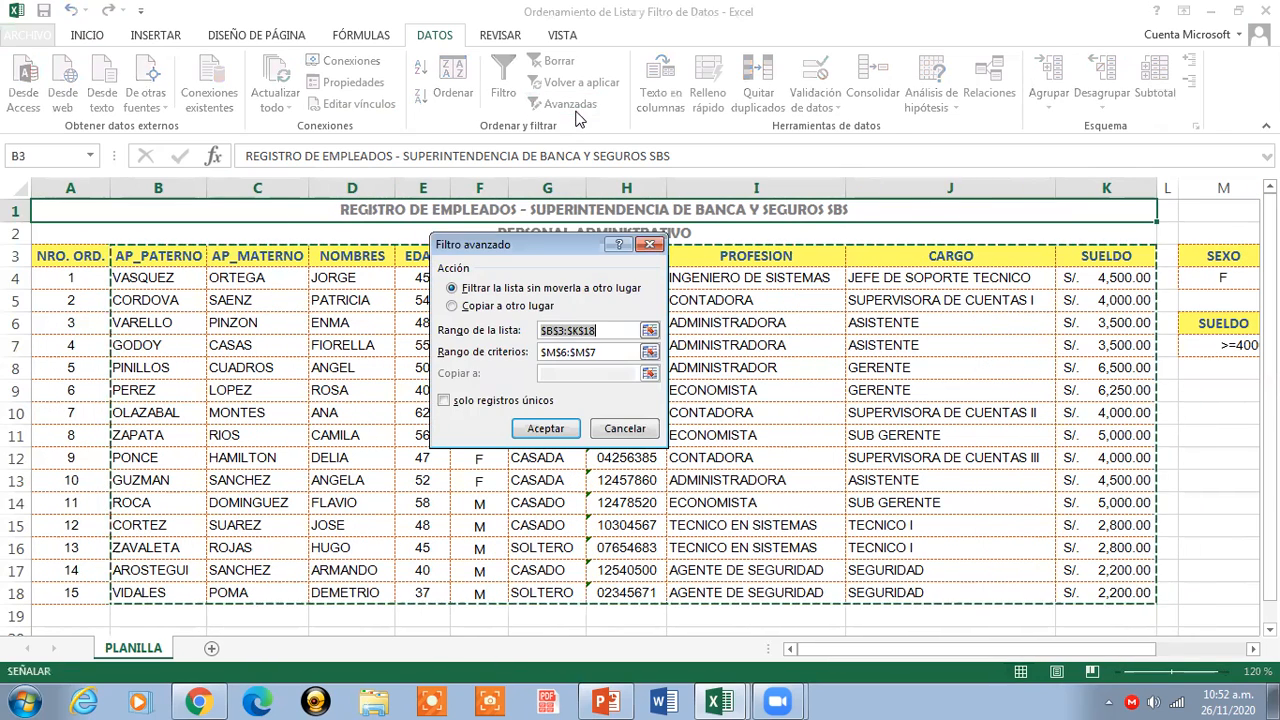
click(555, 428)
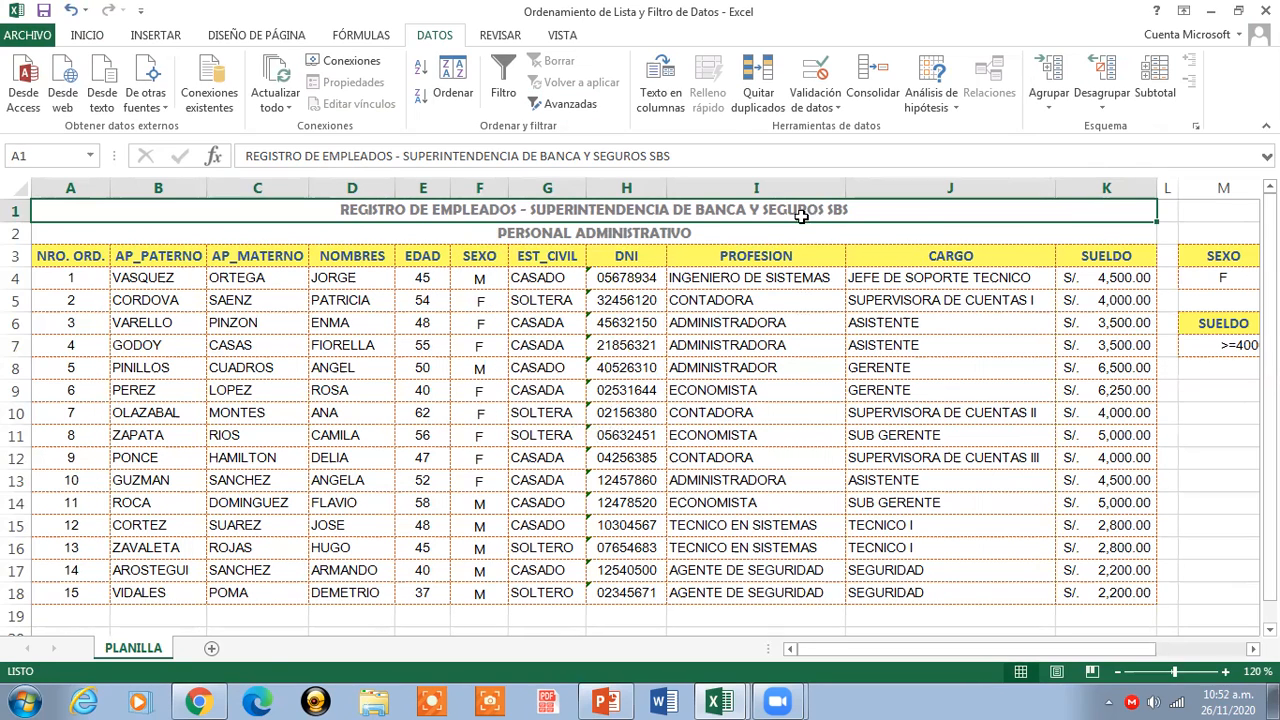
- Start an advanced filter that copies to another location, with list range B3:K18 and the SUELDO criteria range M6:M7
click(50, 256)
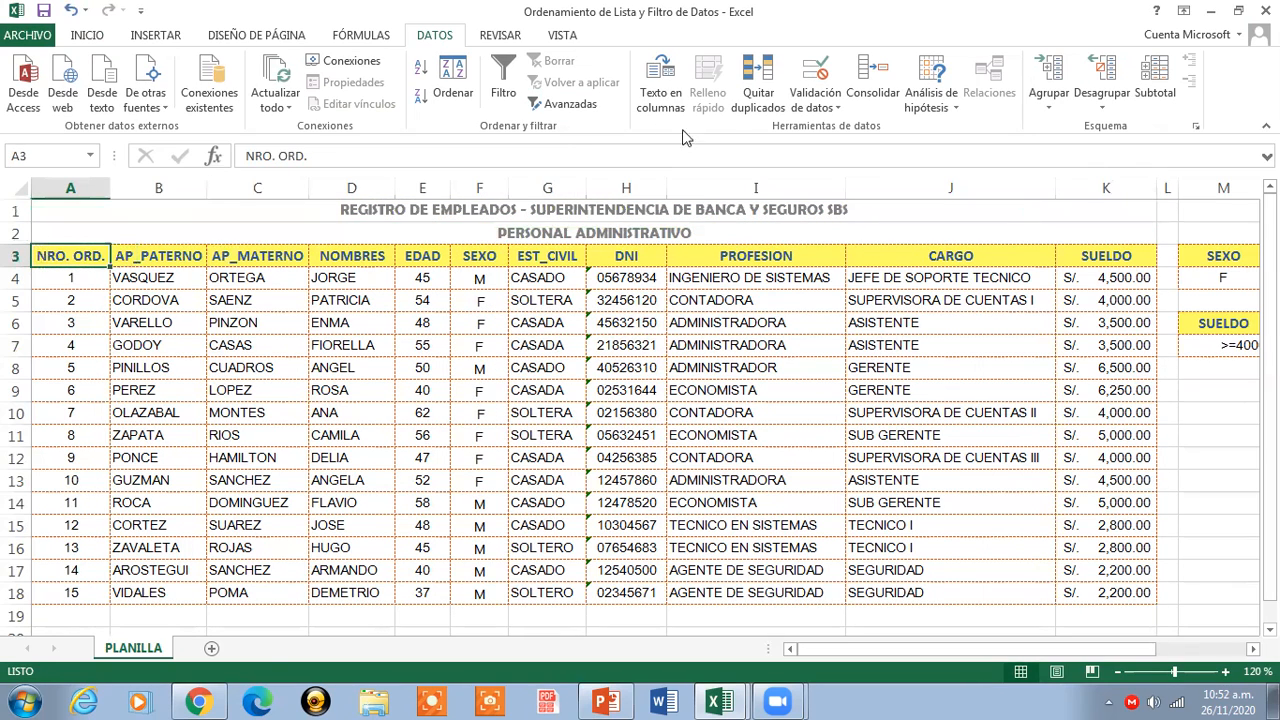
click(585, 107)
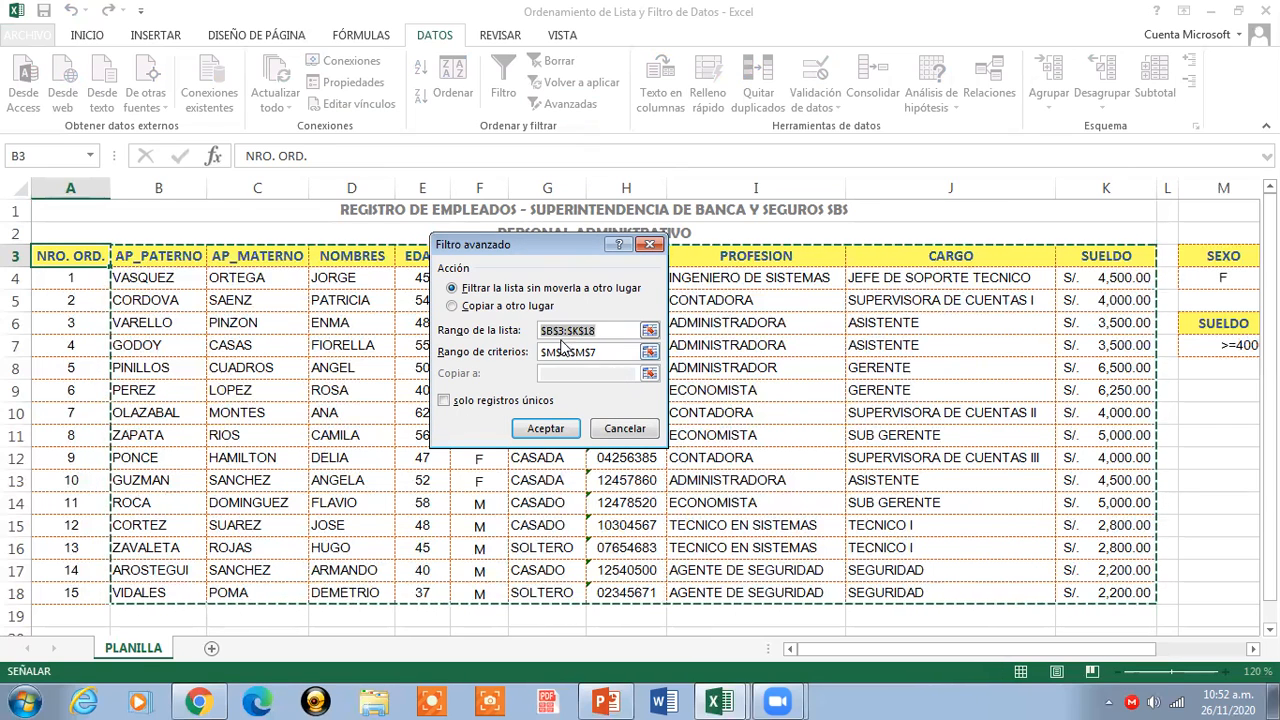
click(519, 308)
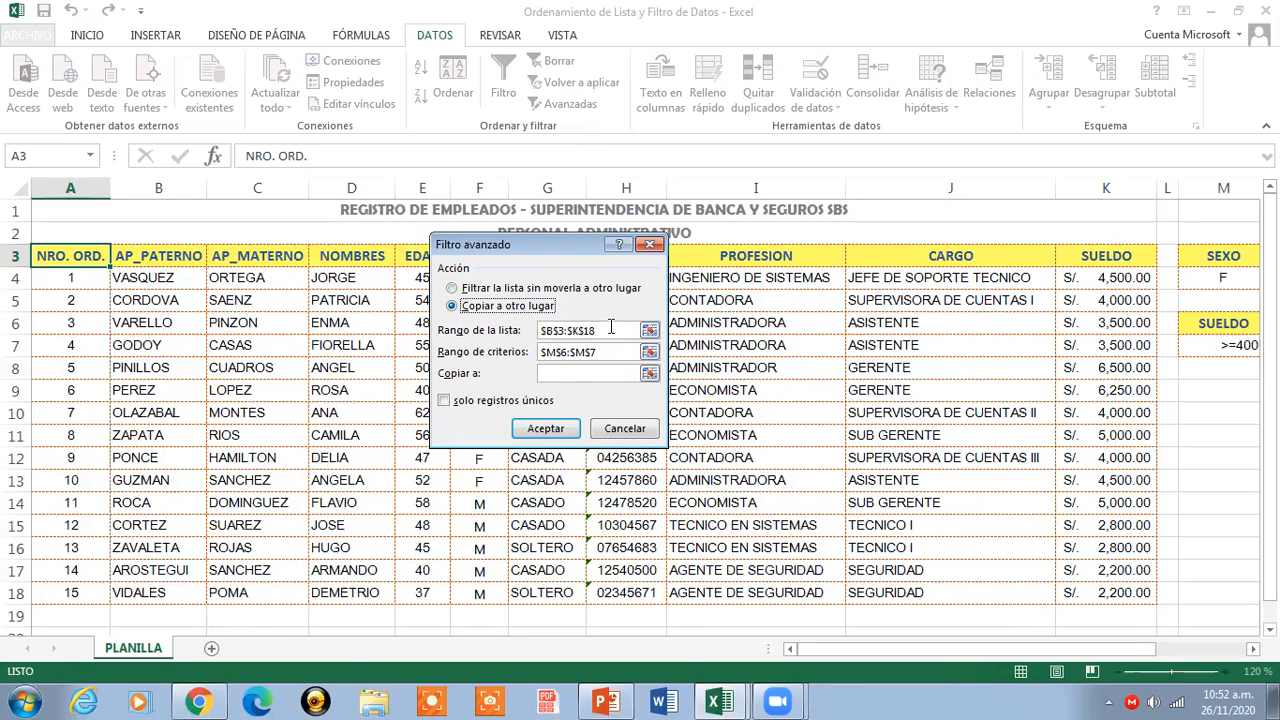
click(649, 331)
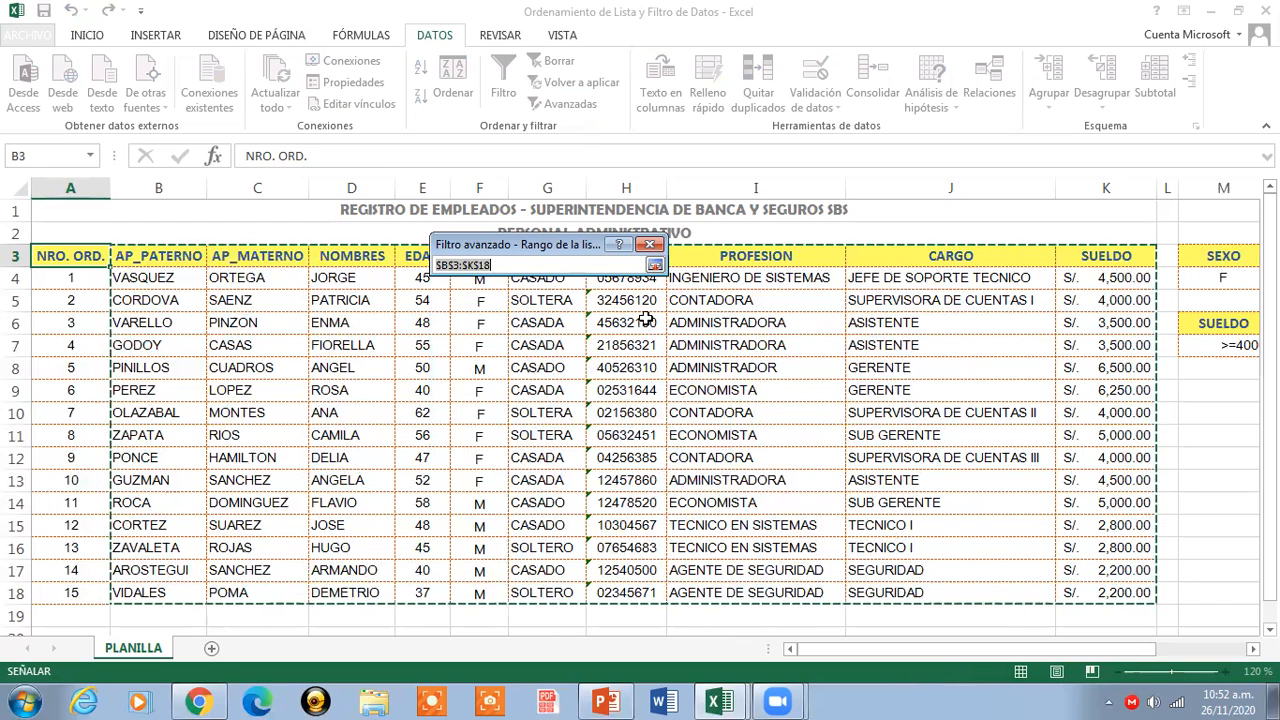
click(655, 267)
click(607, 352)
drag(1135, 325, 1135, 346)
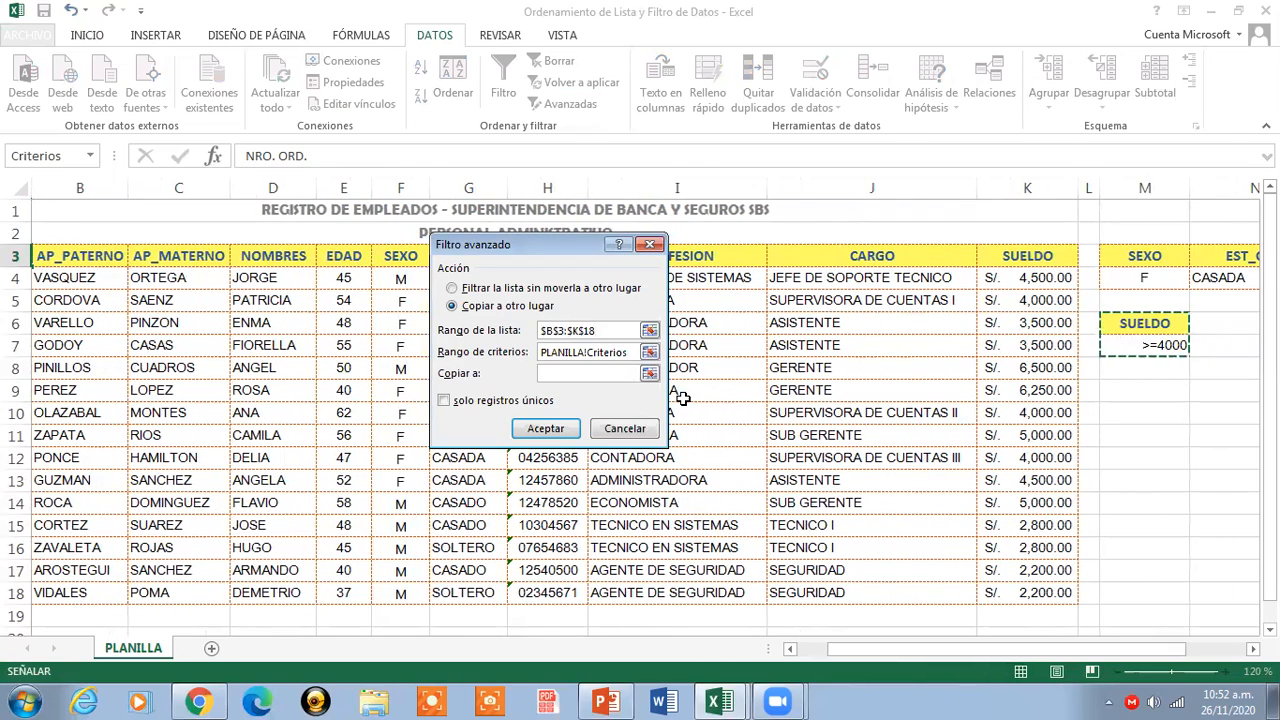
- Set cell B20 as the copy destination, restrict the filter to unique records, and run it
click(650, 373)
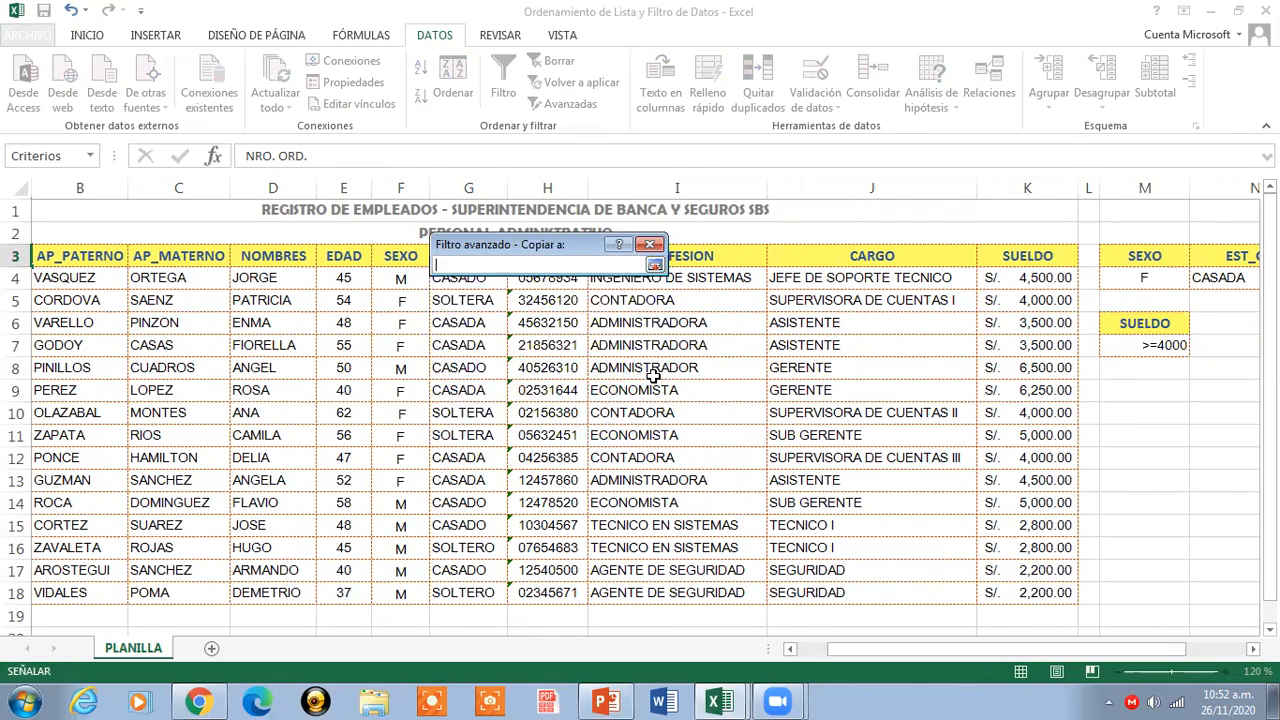
drag(1172, 658, 374, 617)
click(161, 632)
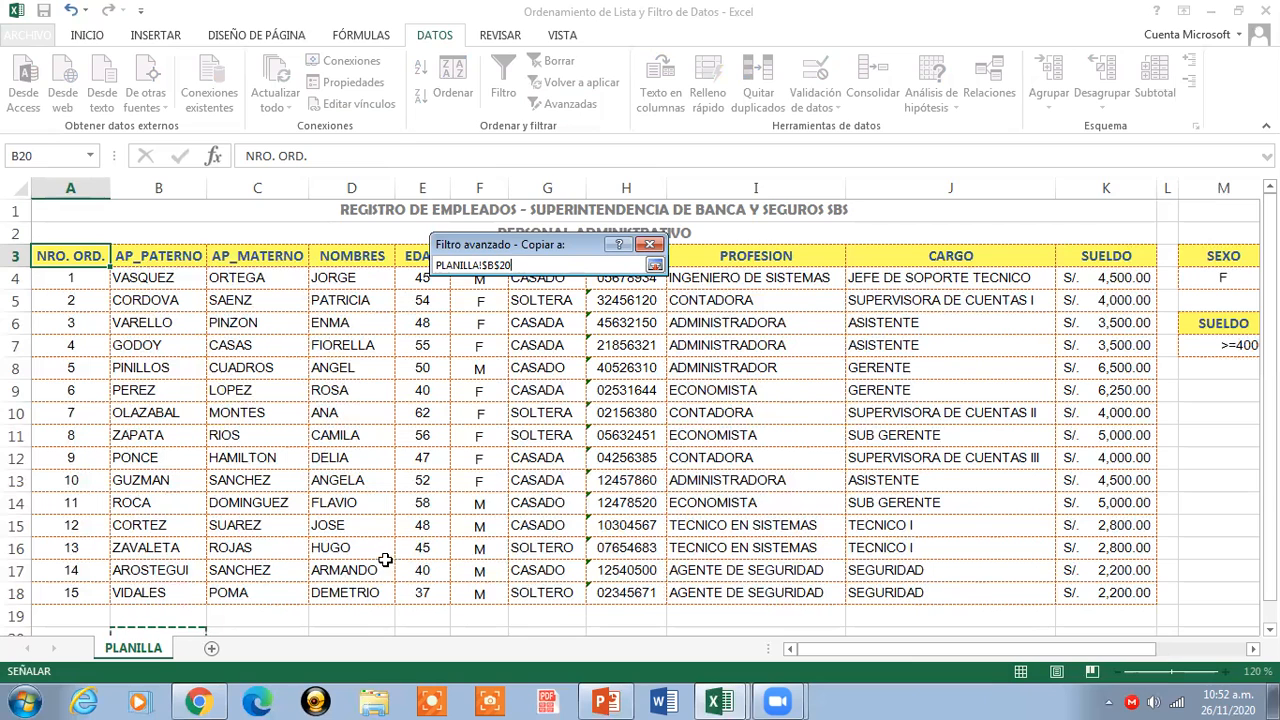
click(655, 265)
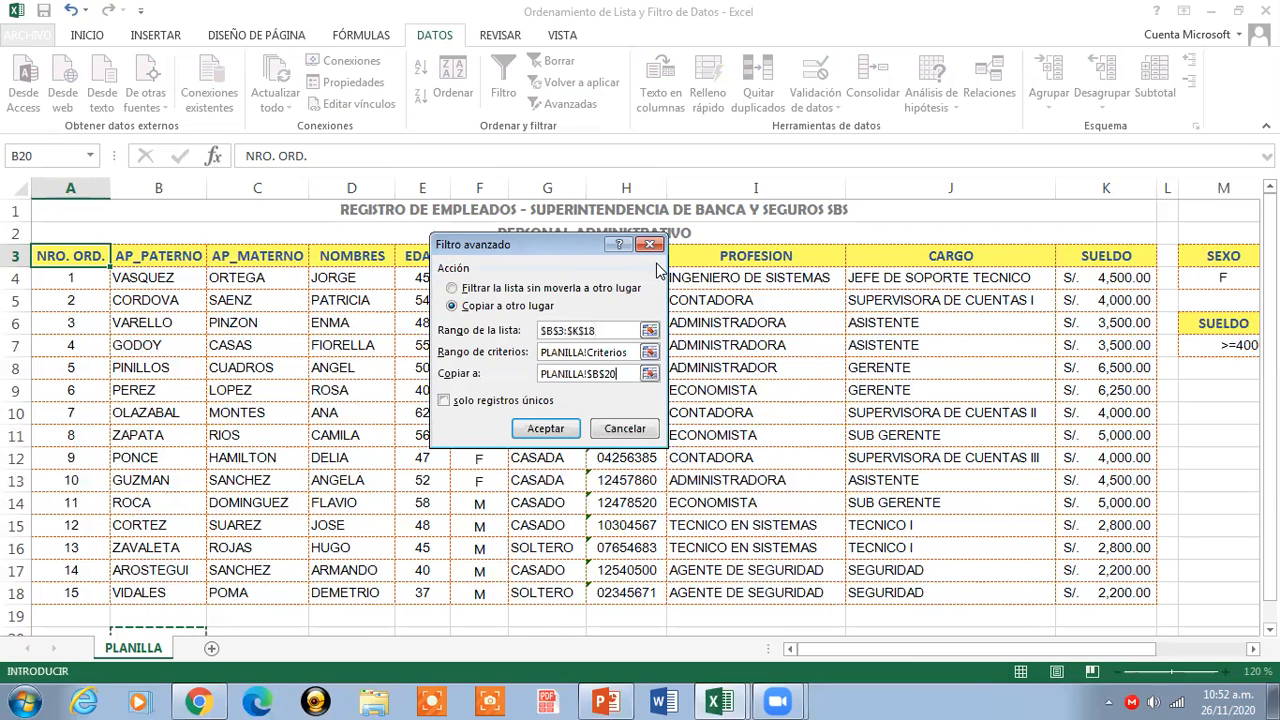
click(444, 401)
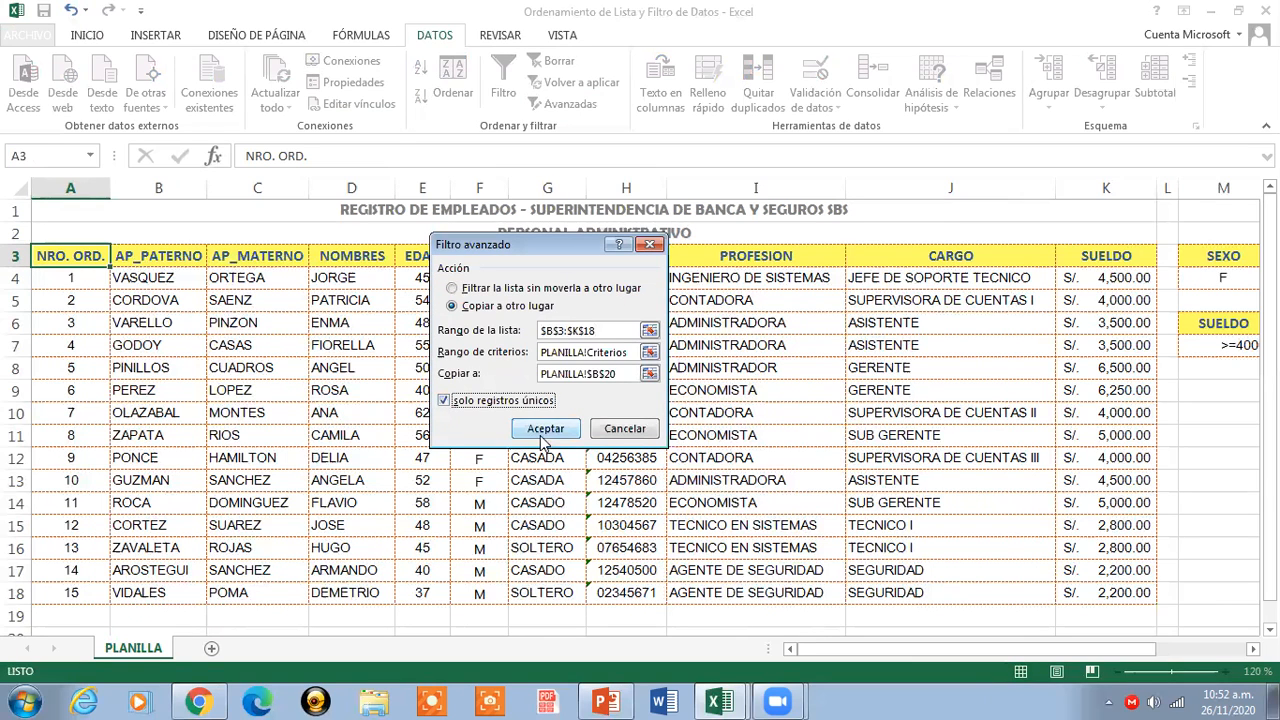
click(545, 428)
- Compare the list extracted below the register with the original records and the SUELDO criterion of >=4000
scroll(632, 455, down, 5)
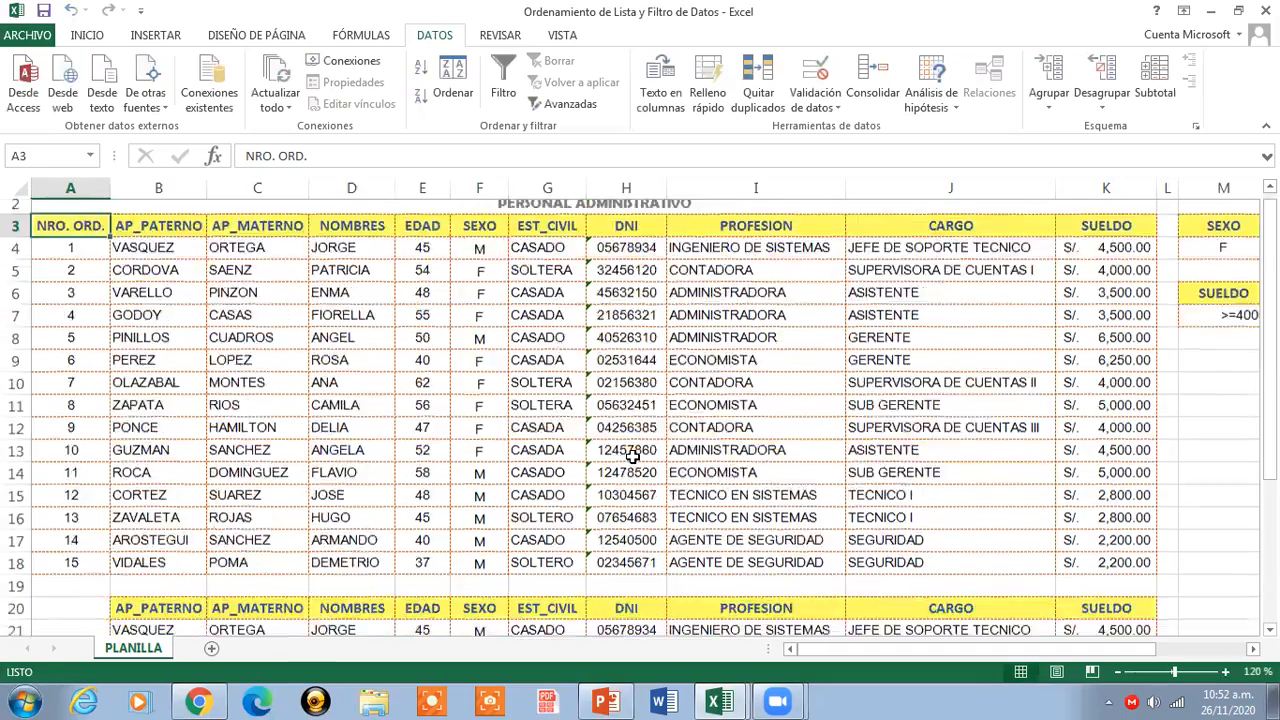
scroll(632, 454, up, 2)
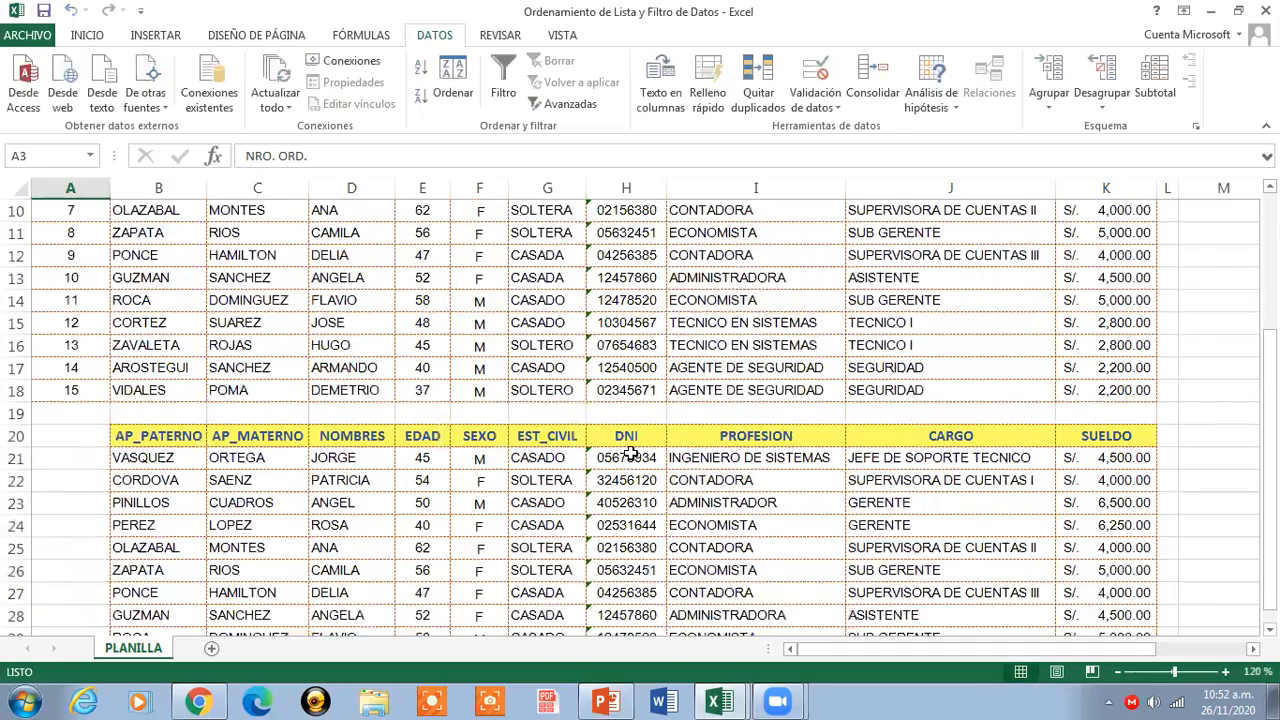
scroll(630, 454, down, 2)
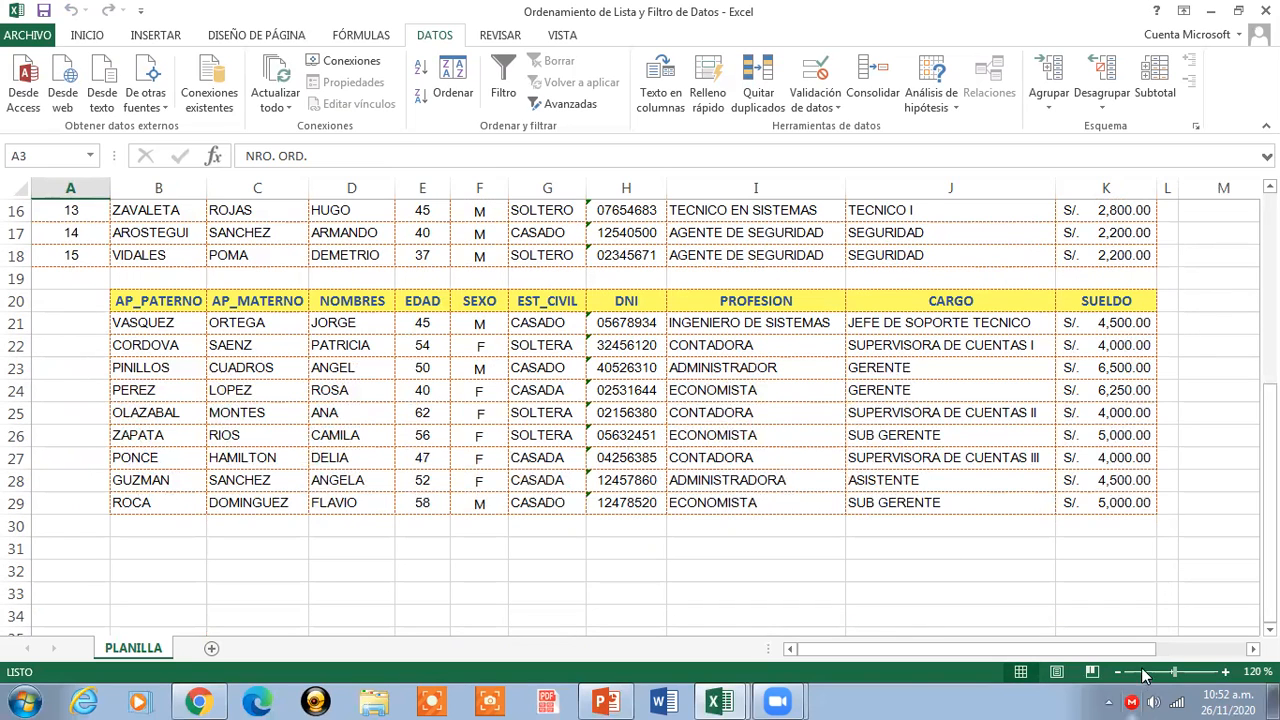
drag(1138, 647, 1222, 648)
scroll(1186, 563, up, 4)
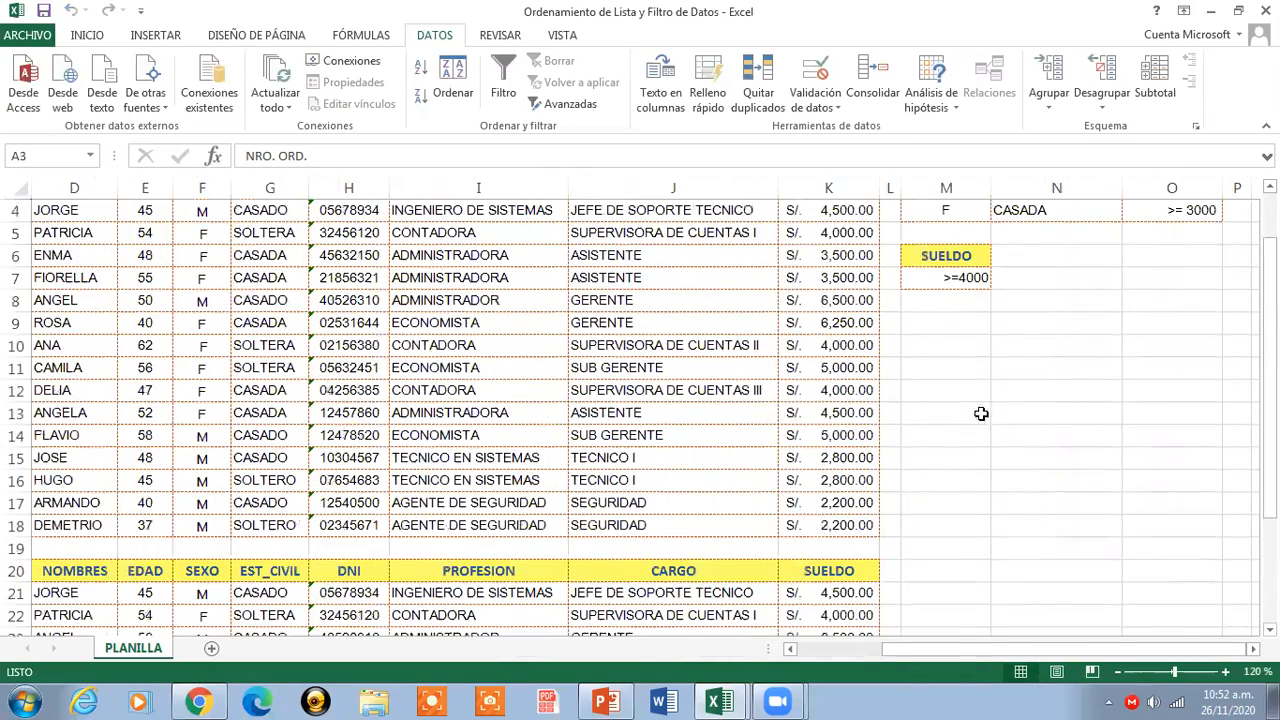
drag(954, 648, 864, 653)
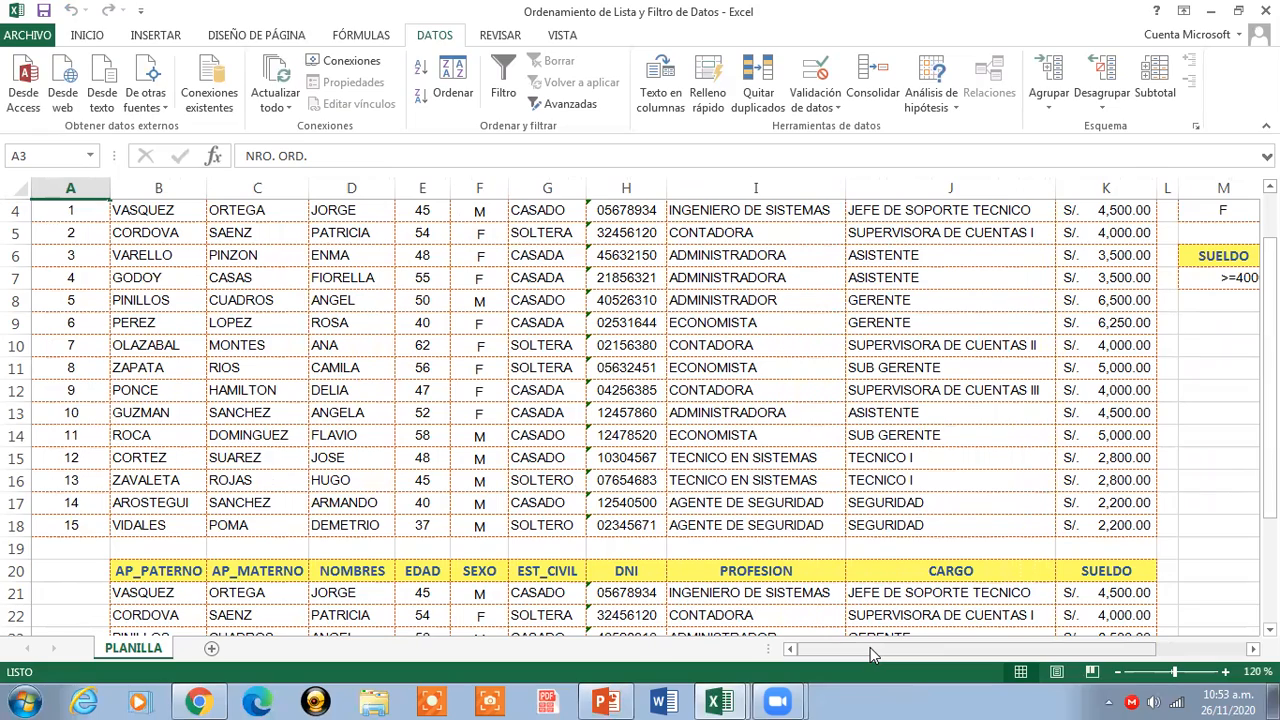
scroll(622, 323, down, 4)
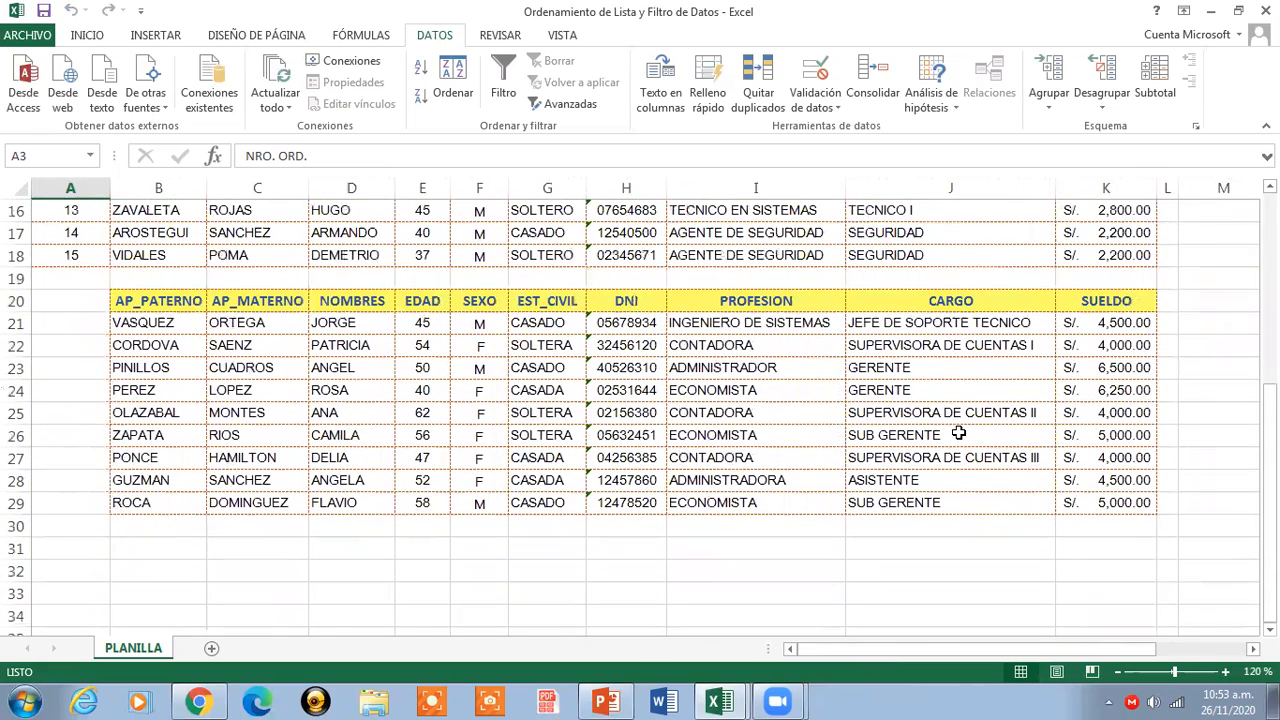
scroll(958, 433, up, 2)
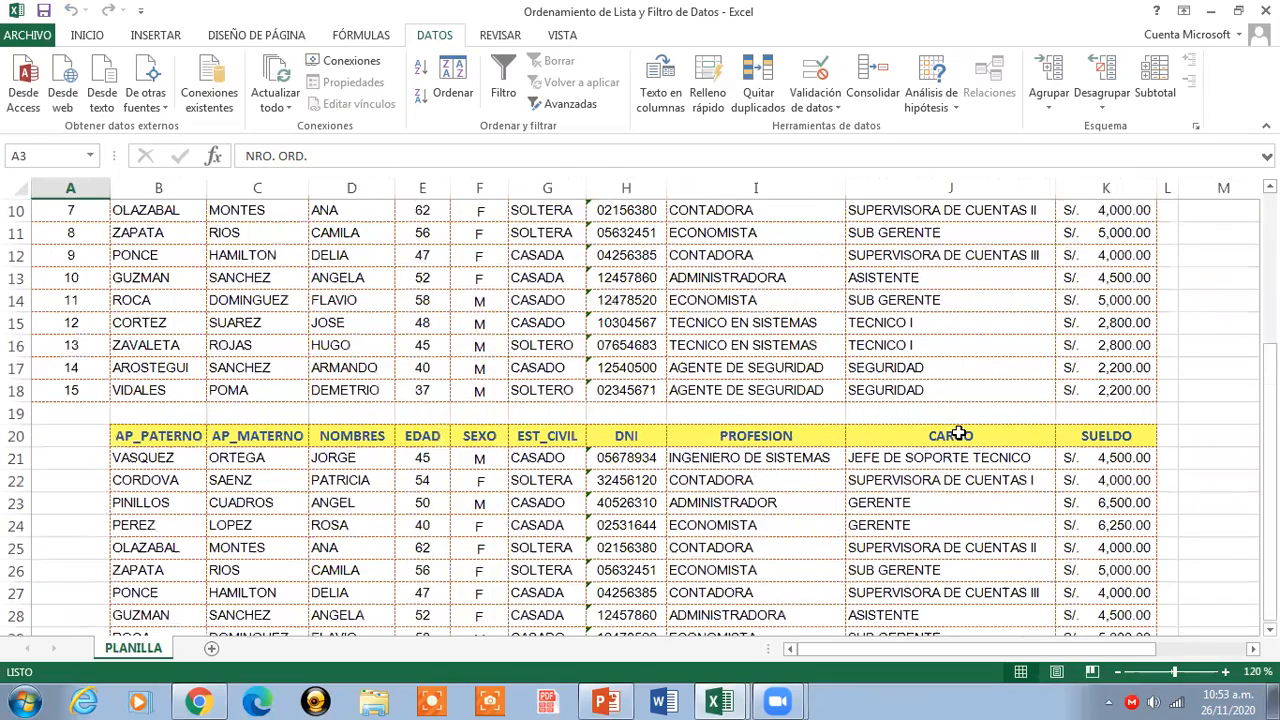
scroll(958, 429, up, 1)
scroll(958, 429, up, 2)
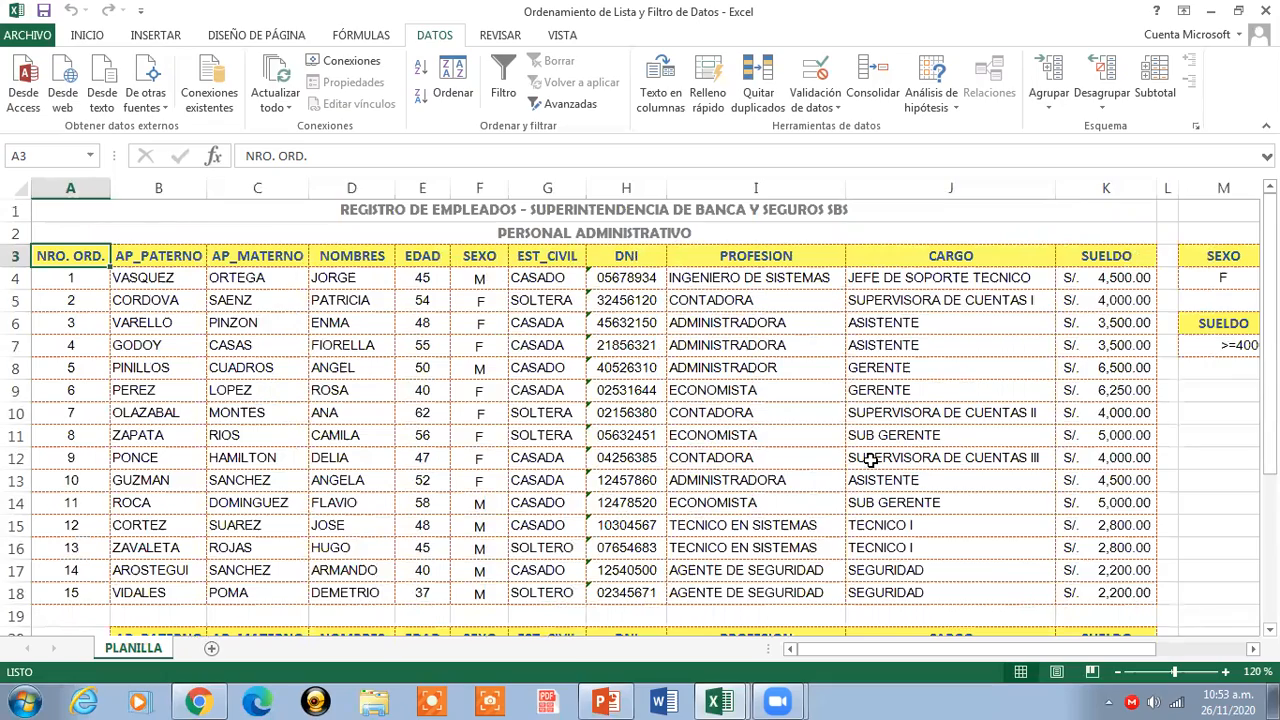
scroll(872, 457, down, 5)
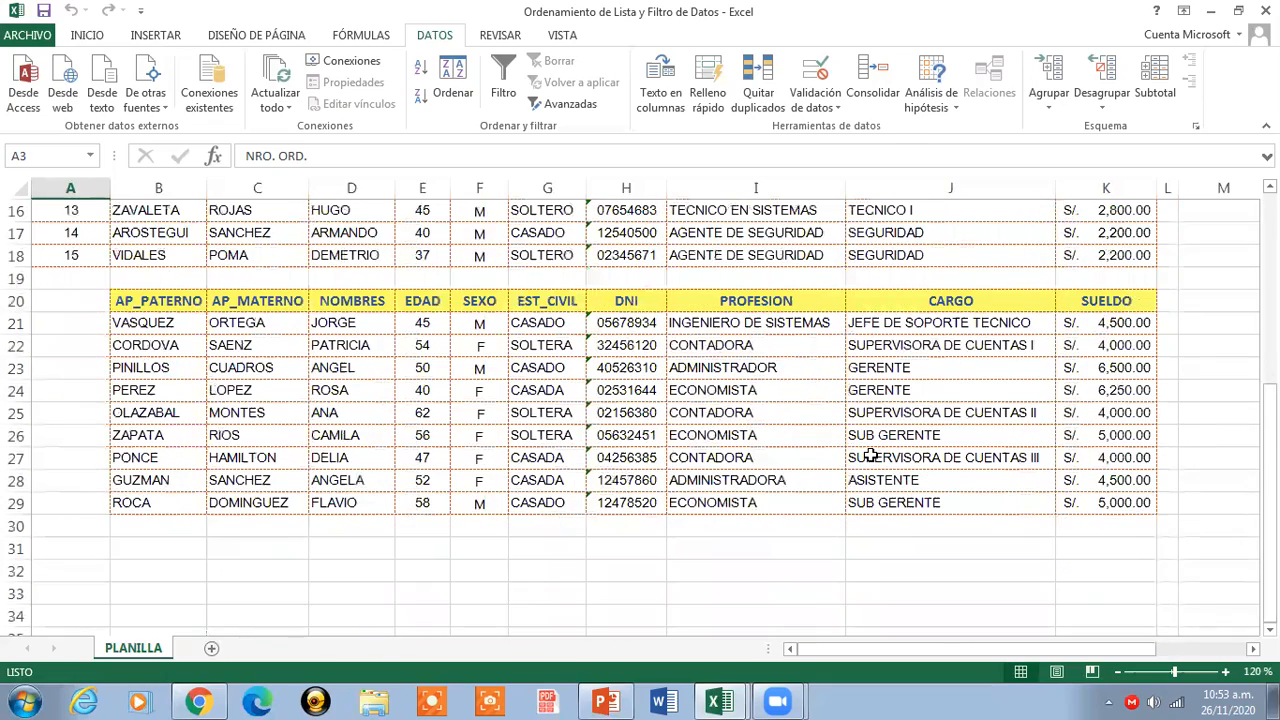
scroll(872, 455, up, 2)
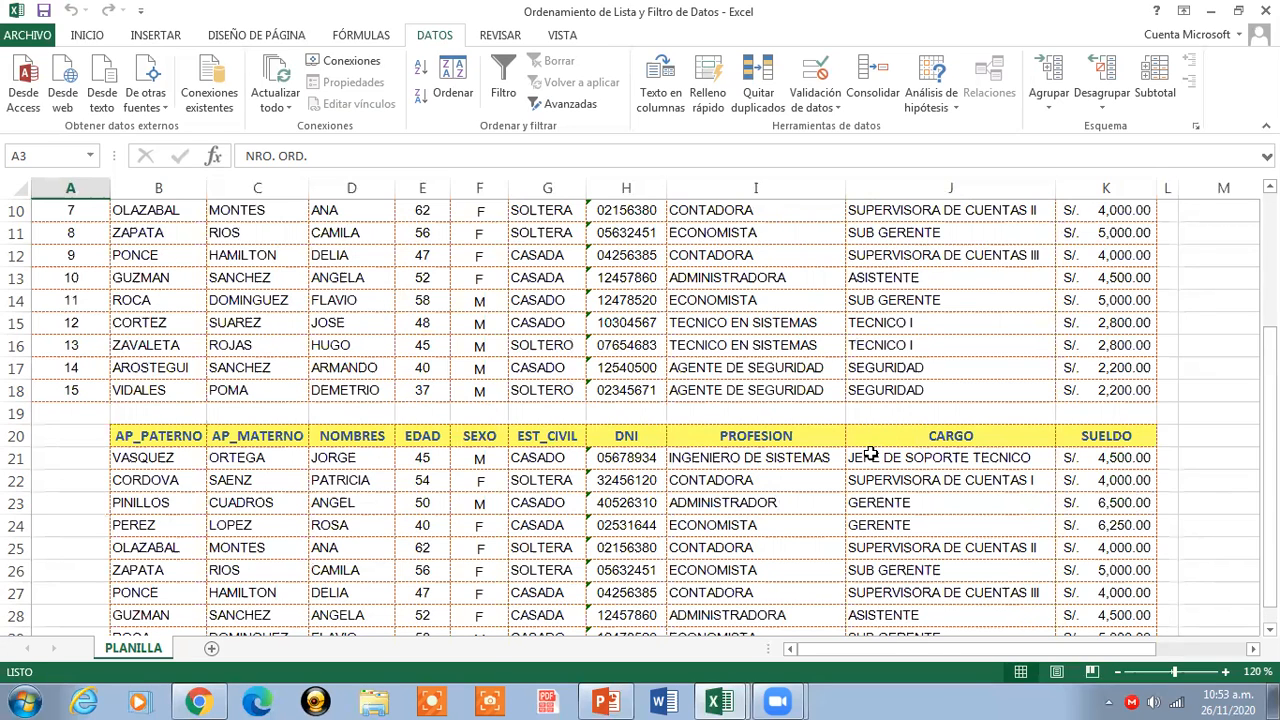
scroll(920, 445, down, 2)
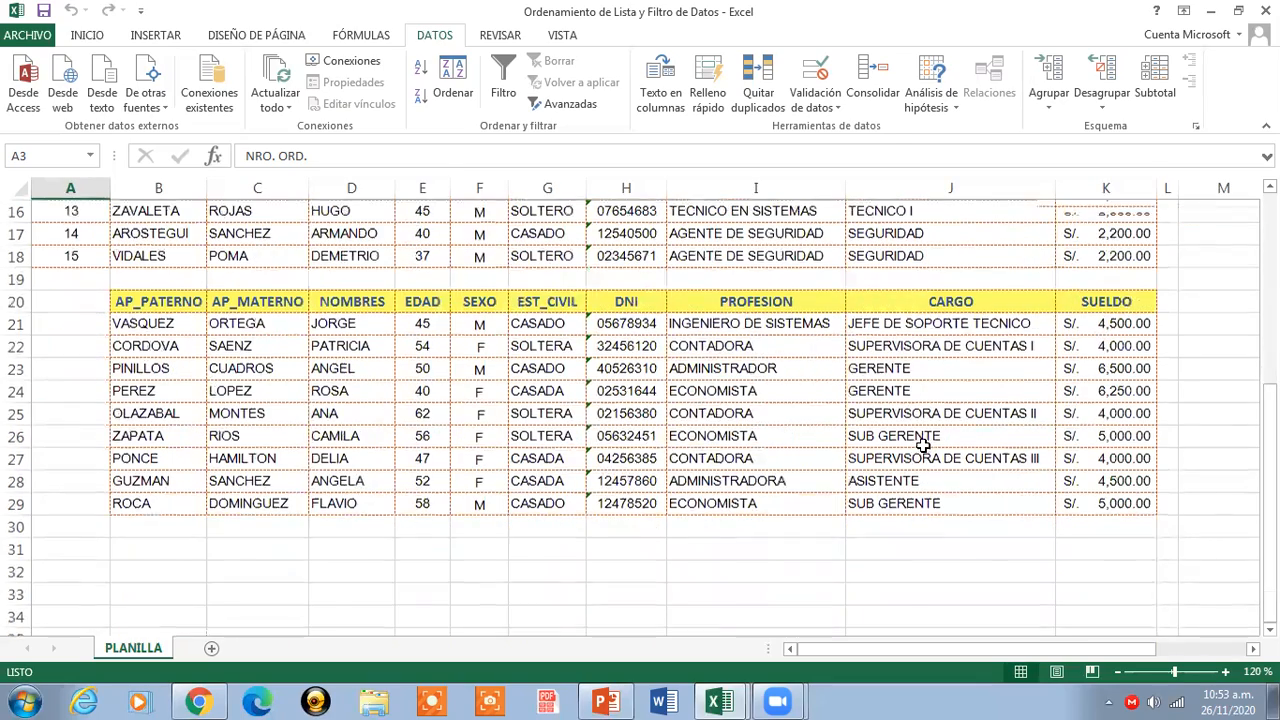
scroll(922, 445, up, 5)
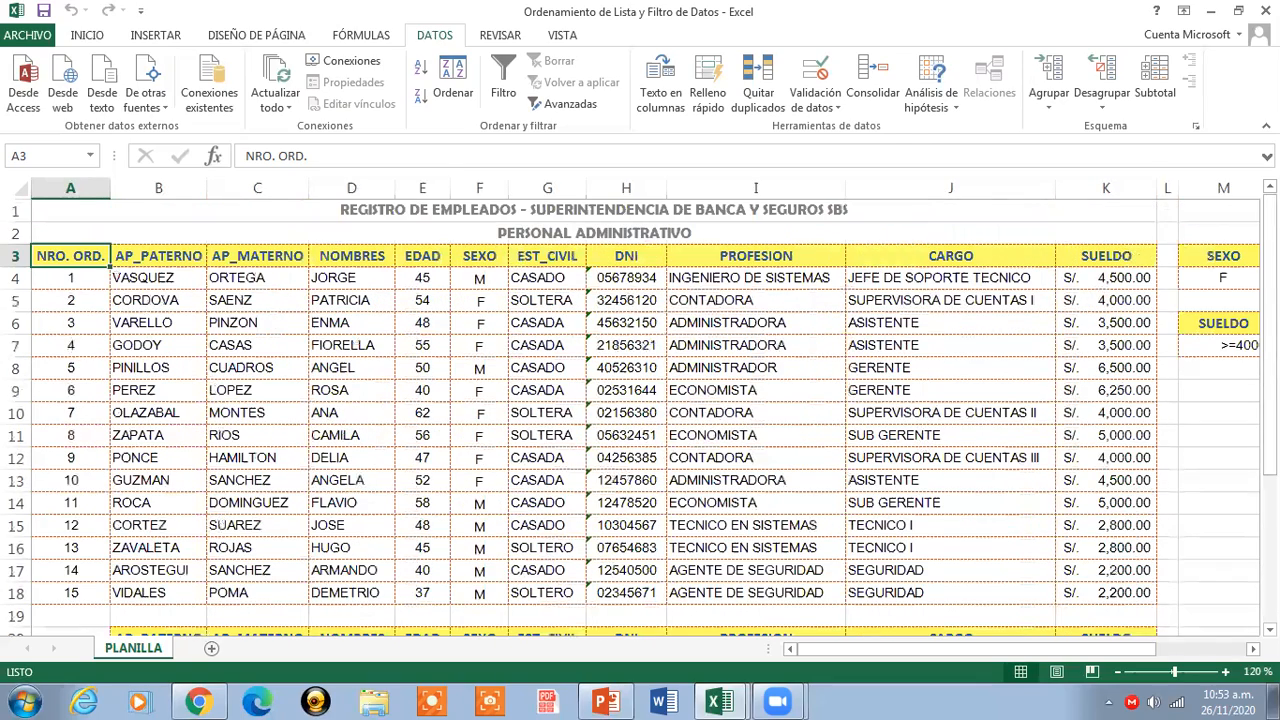
- Close the workbook without saving and open the Ordenamiento de Lista y Filtro de Datos file again
key(ctrl+w)
click(657, 371)
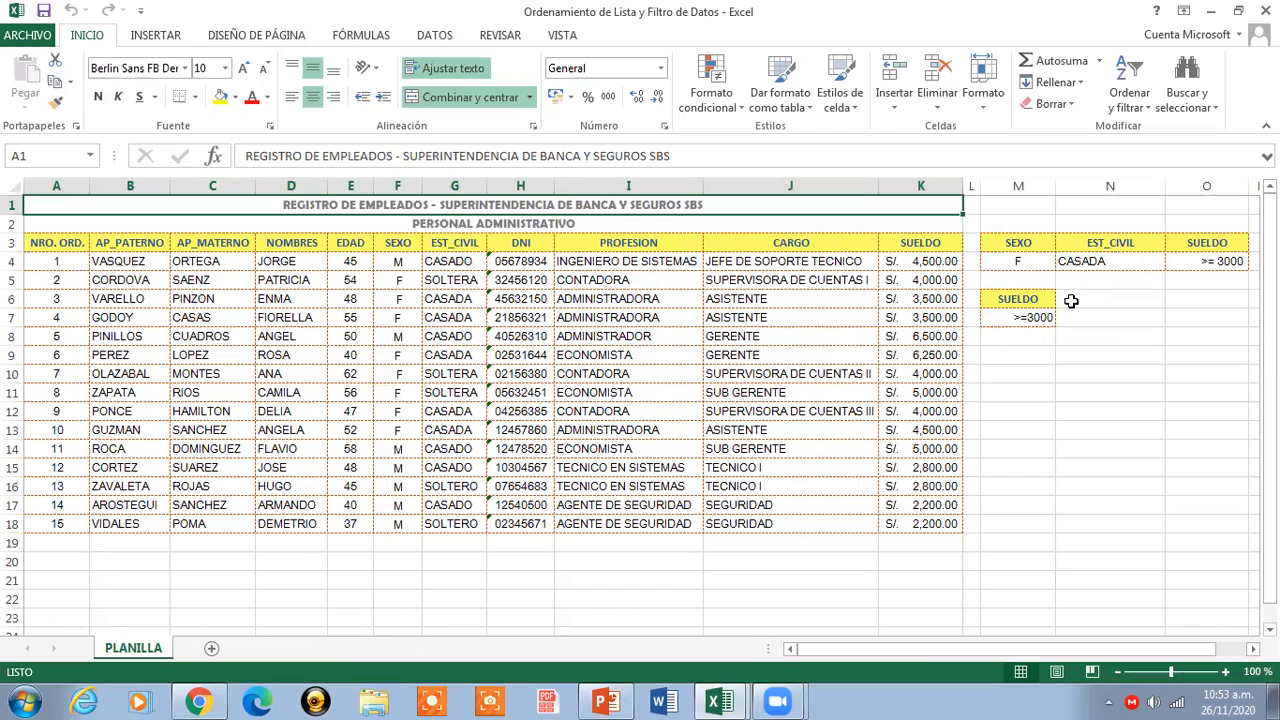
- Copy the SUELDO criteria block M6:M7 into the adjacent cells N6:N7
click(1071, 300)
drag(1025, 297, 1026, 317)
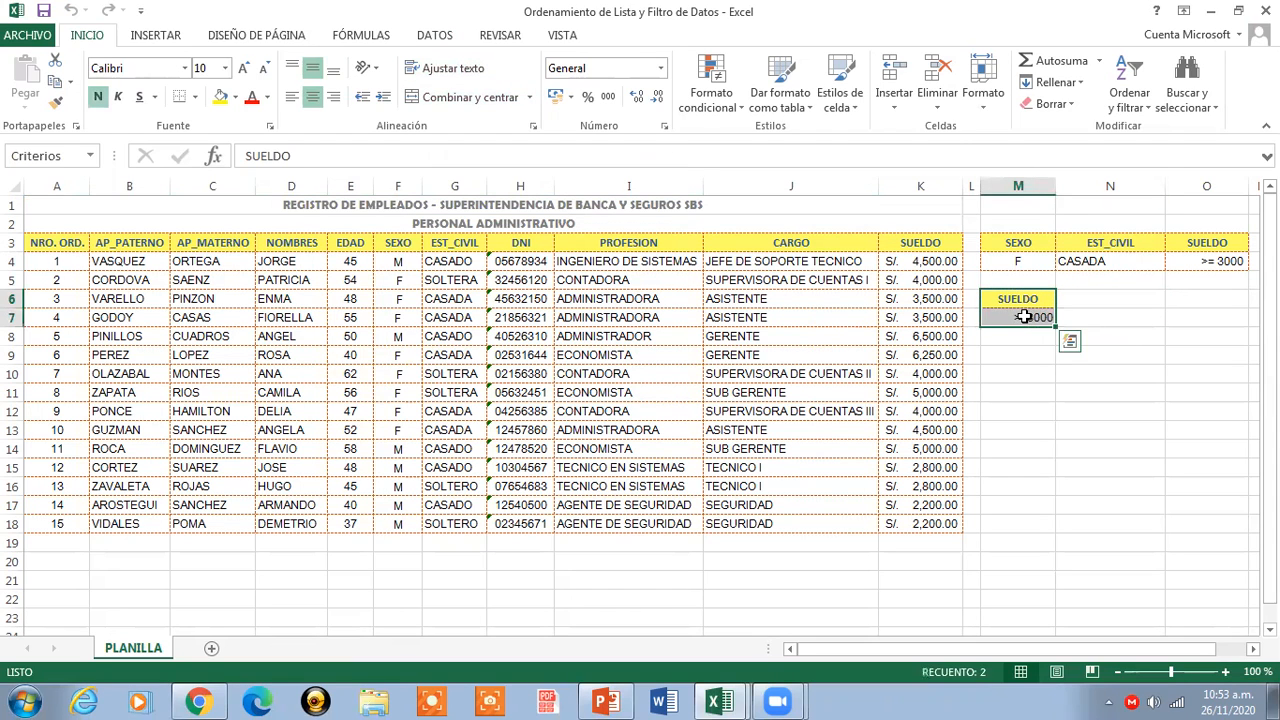
key(ctrl+c)
click(1086, 292)
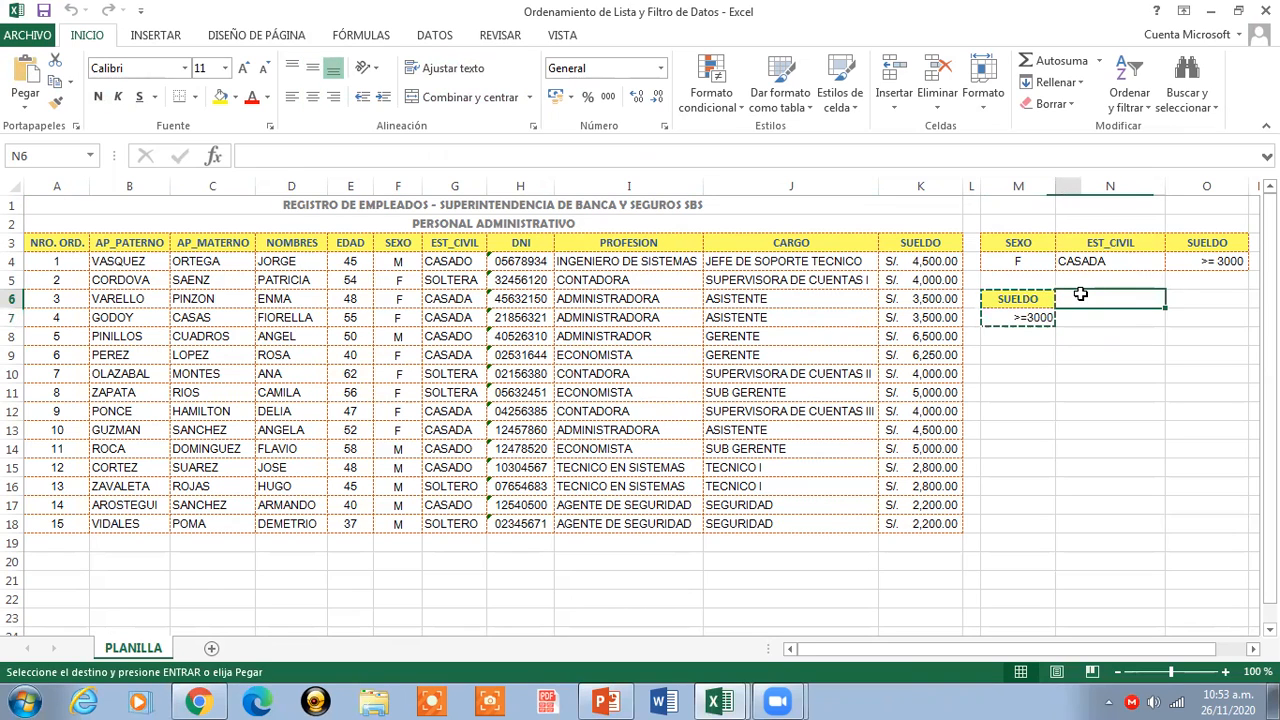
key(ctrl+v)
click(1122, 295)
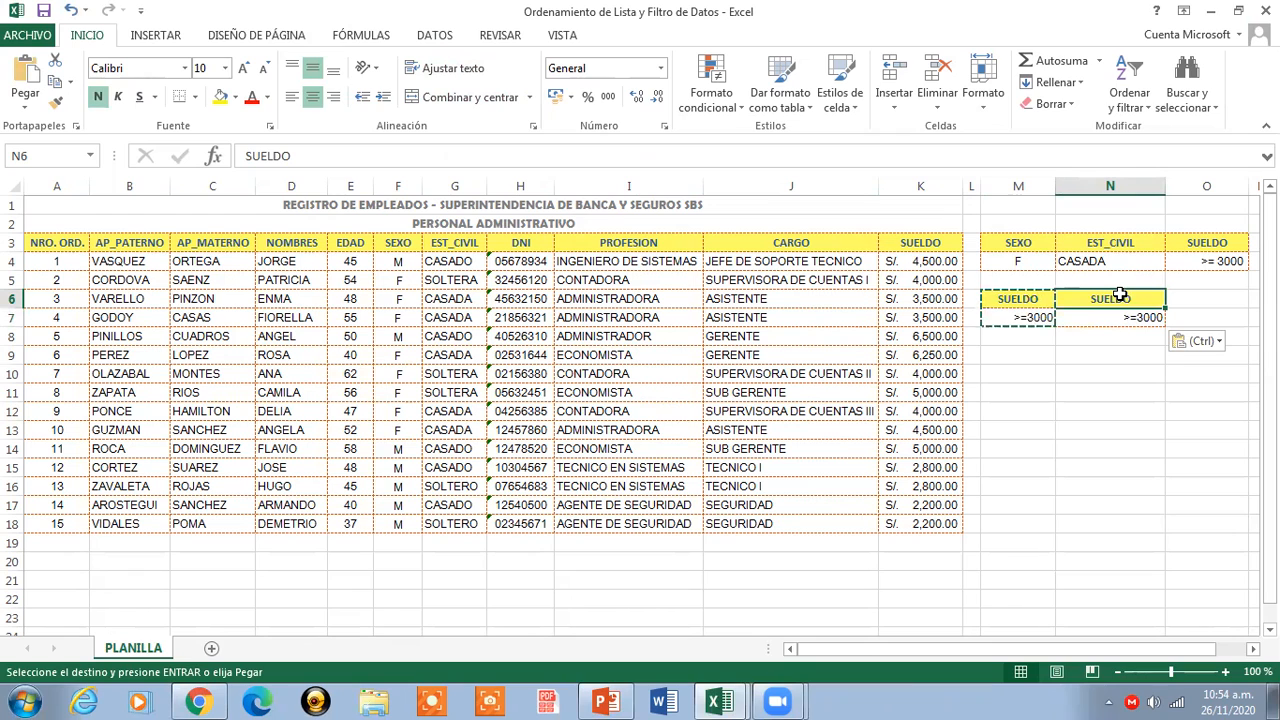
key(Escape)
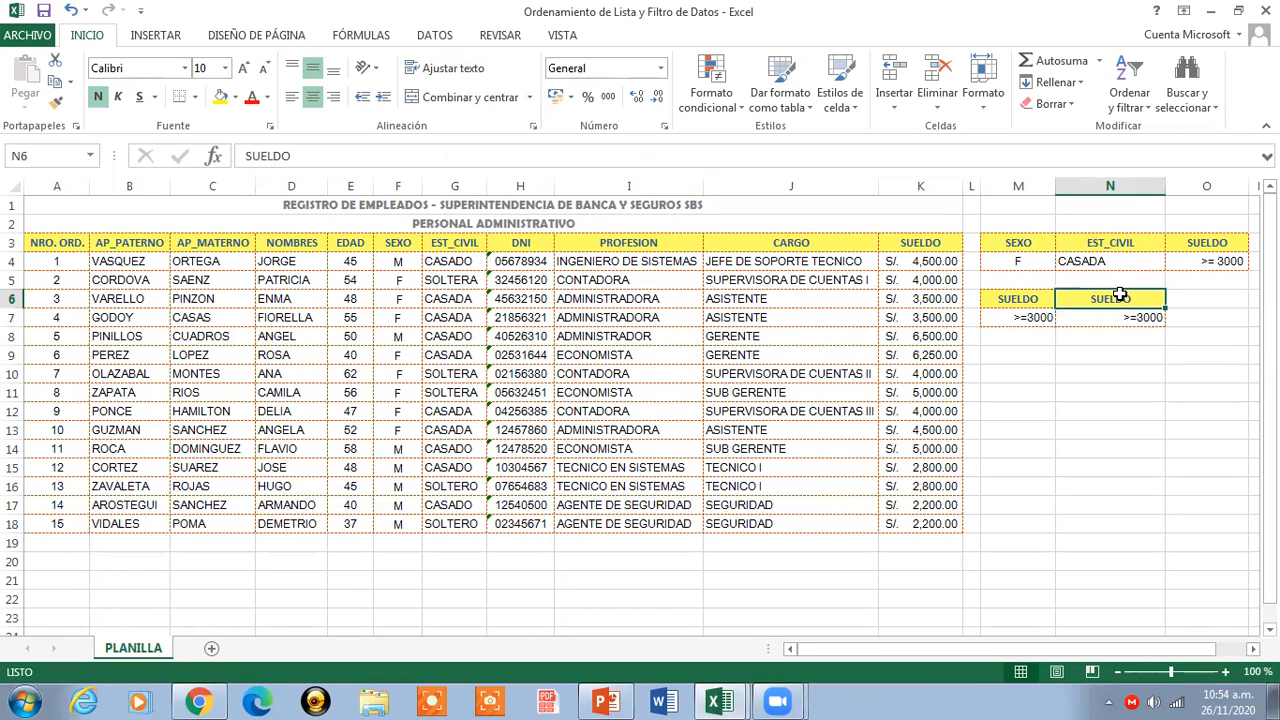
- Replace the copied block's header in N6 with CARGO and its criterion in N7 with ASISTENTE
text(CARGO)
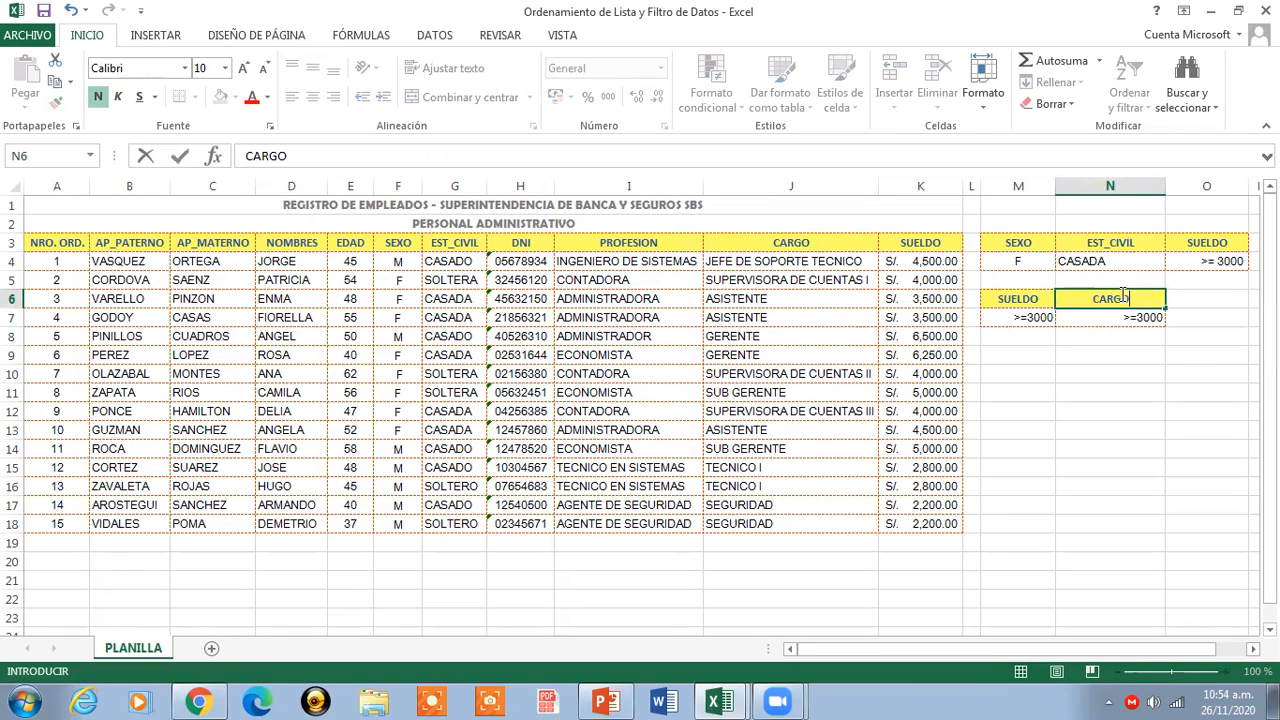
click(1119, 316)
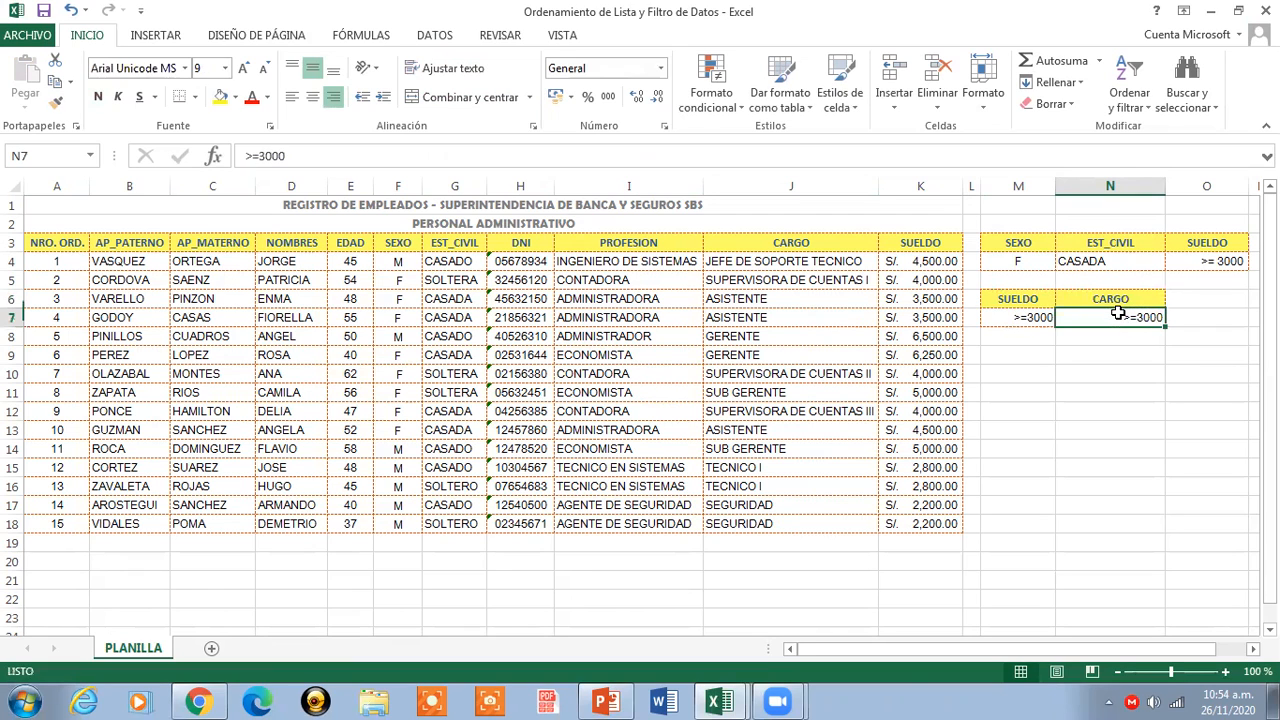
text(A)
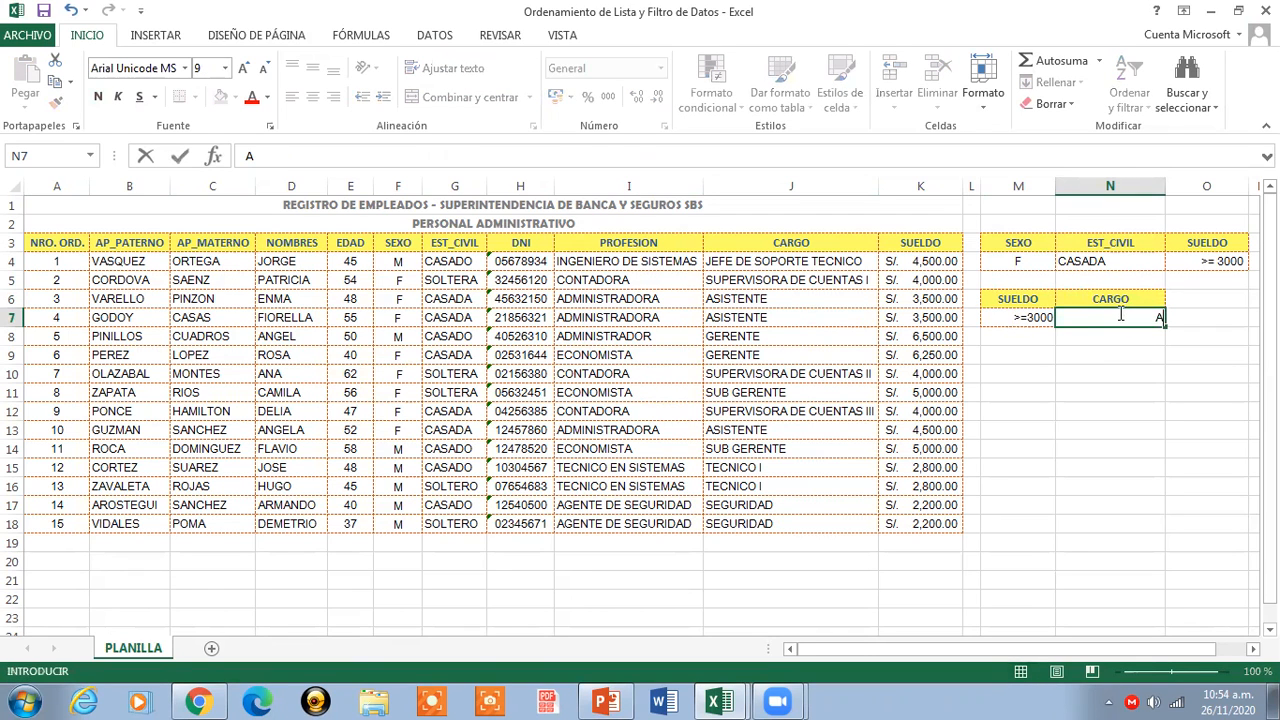
text(SISTENTE)
key(Return)
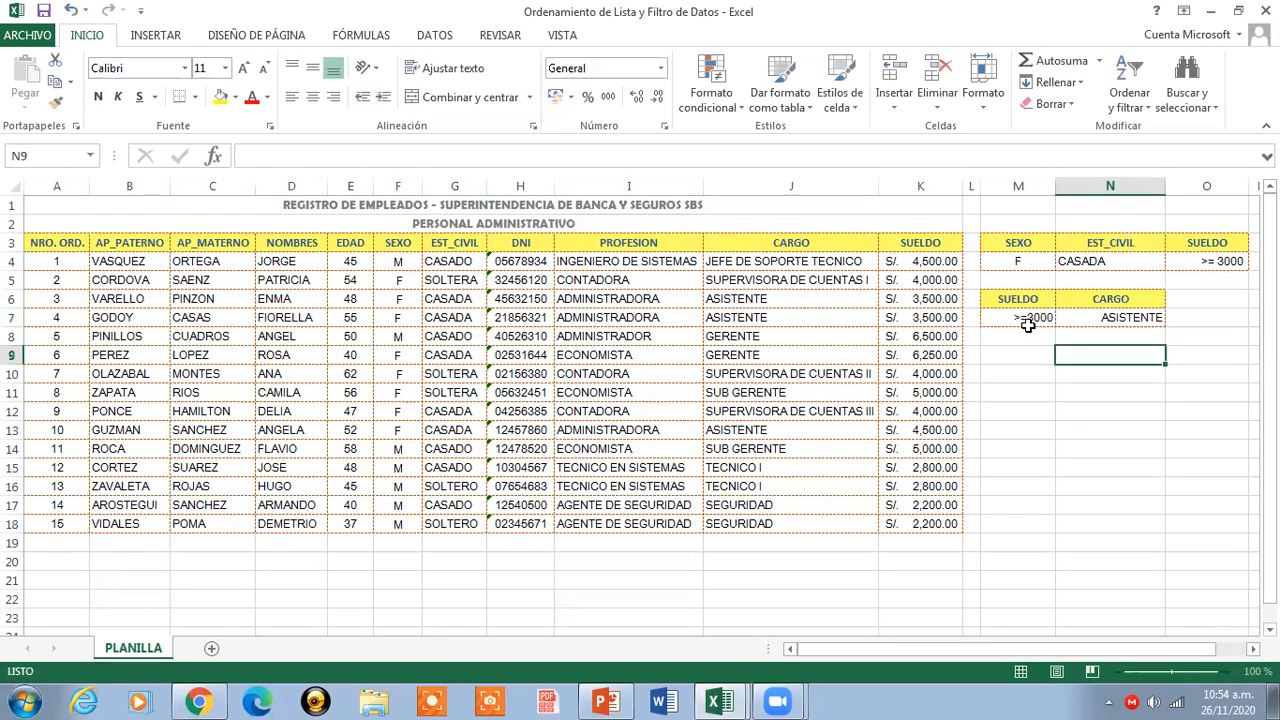
- Change the font of the SUELDO and CARGO criteria block M6:N7 to Courier New
click(1030, 317)
drag(1003, 299, 1103, 316)
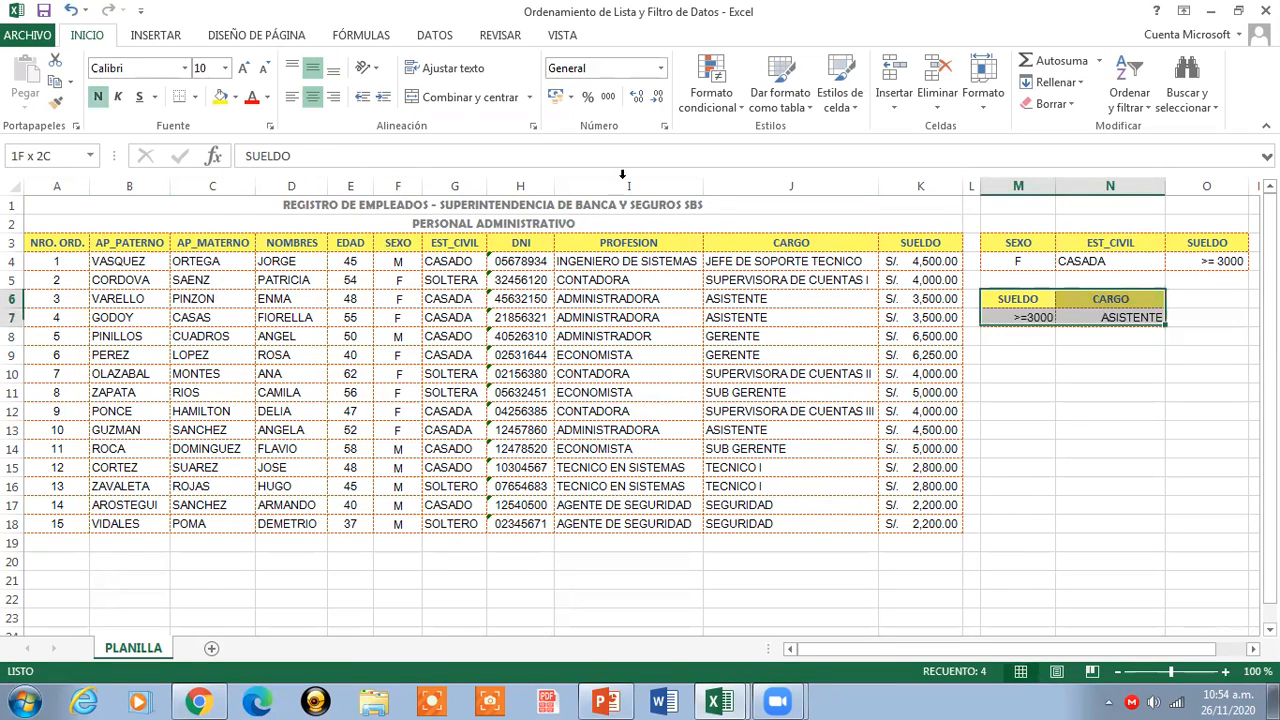
click(186, 68)
drag(345, 128, 339, 210)
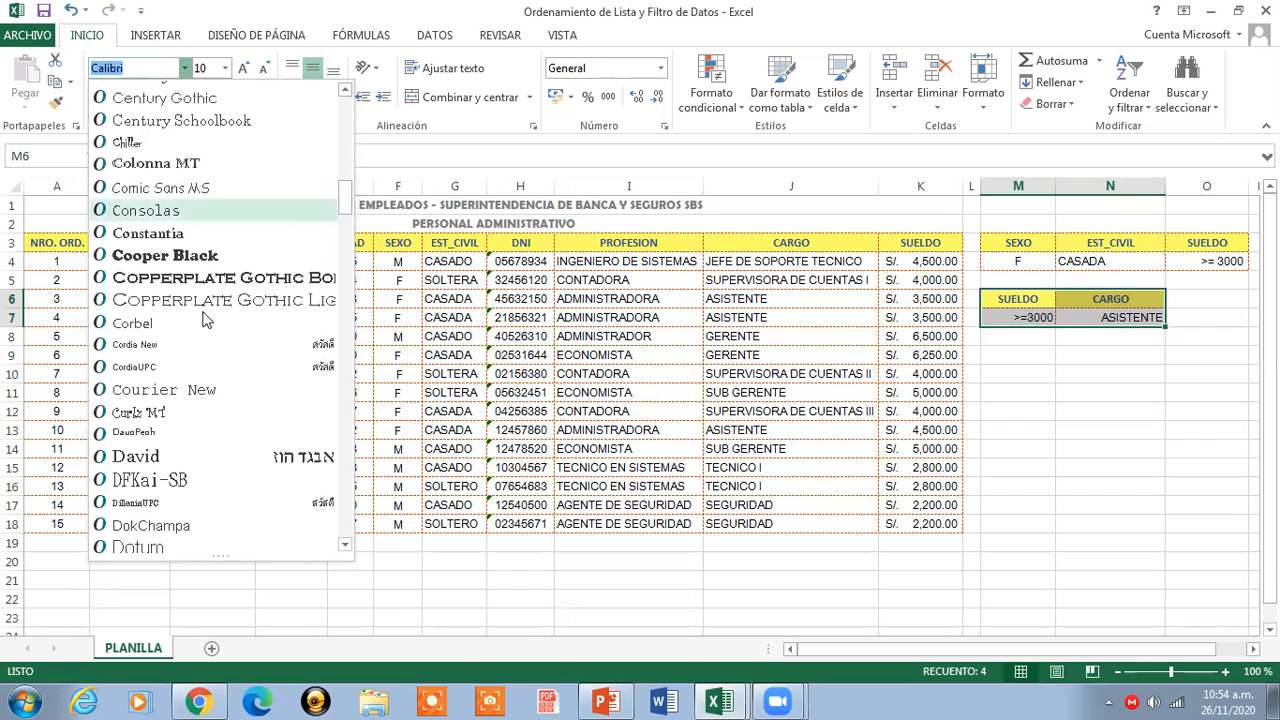
click(181, 390)
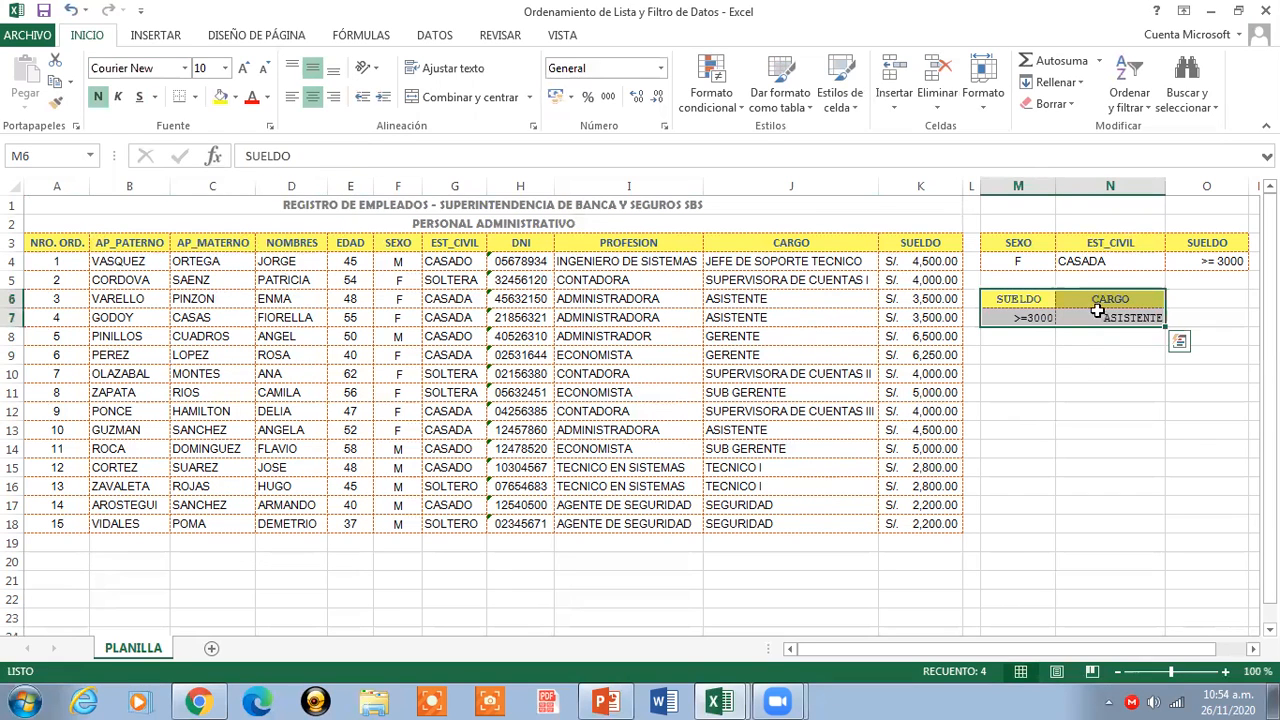
- Change the font of the SUELDO and CARGO criteria block M6:N7 to Arial Unicode MS at size 9
click(1036, 263)
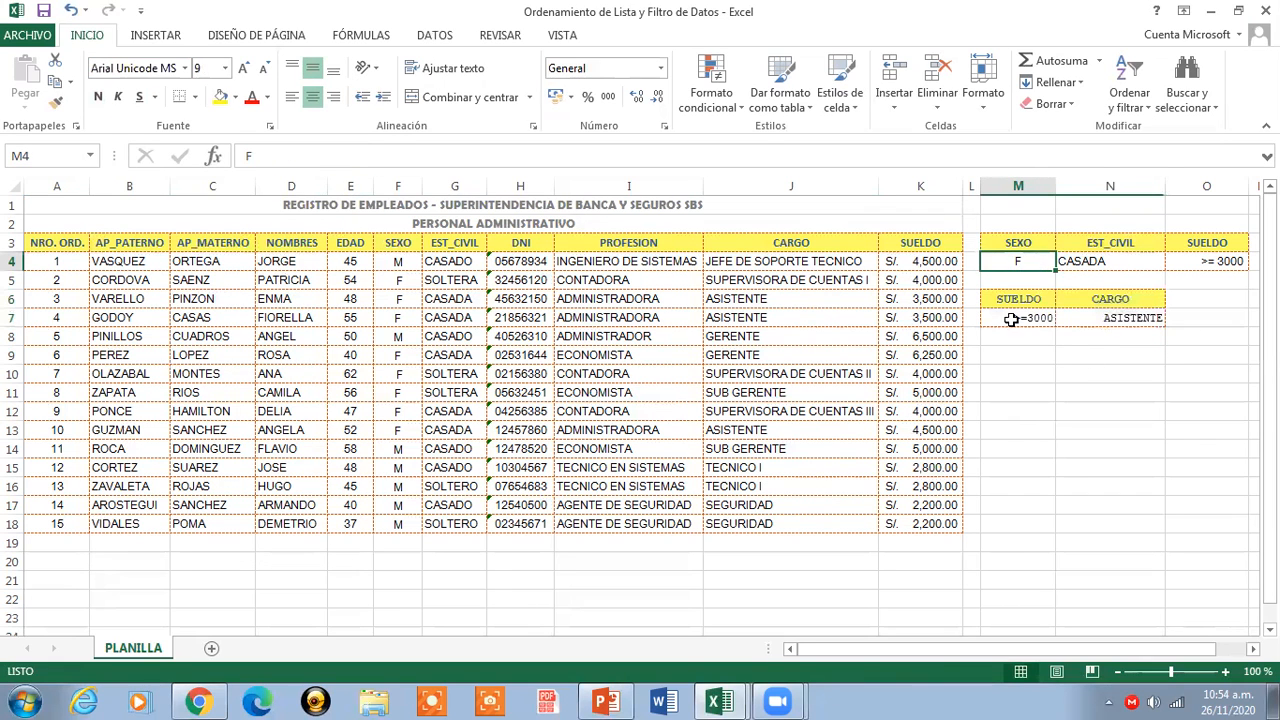
drag(1015, 306, 1128, 317)
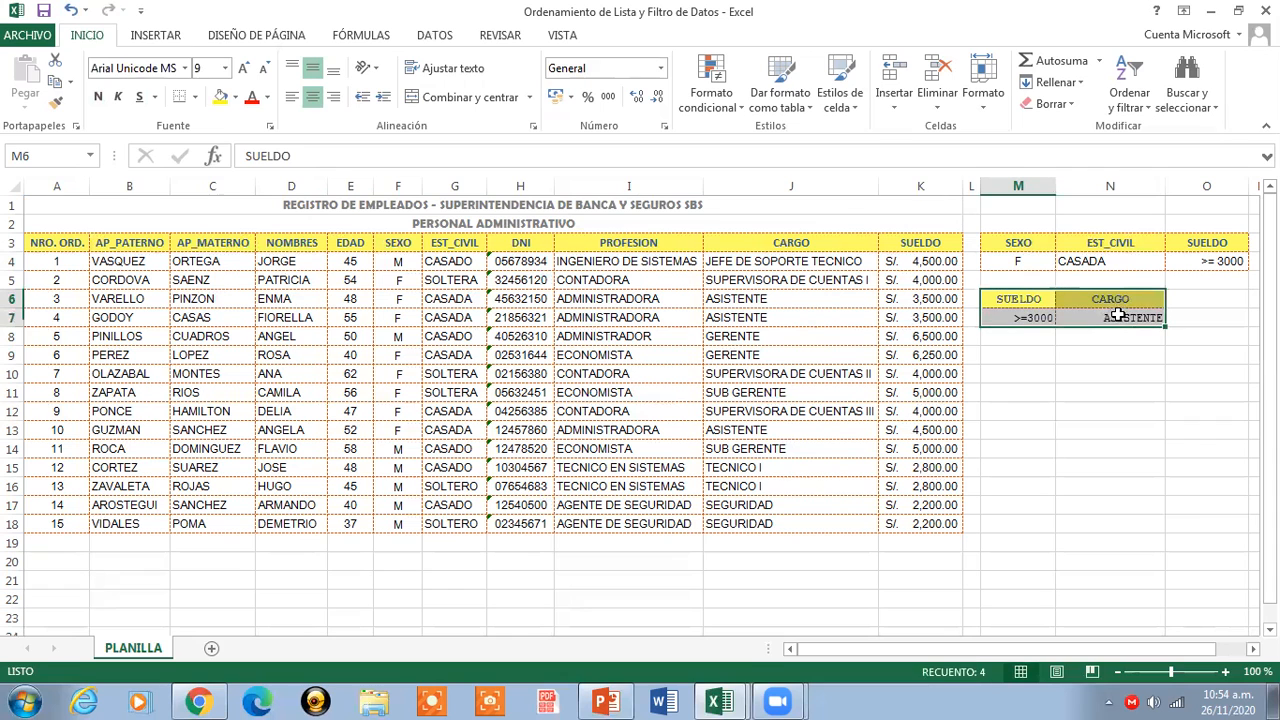
click(184, 70)
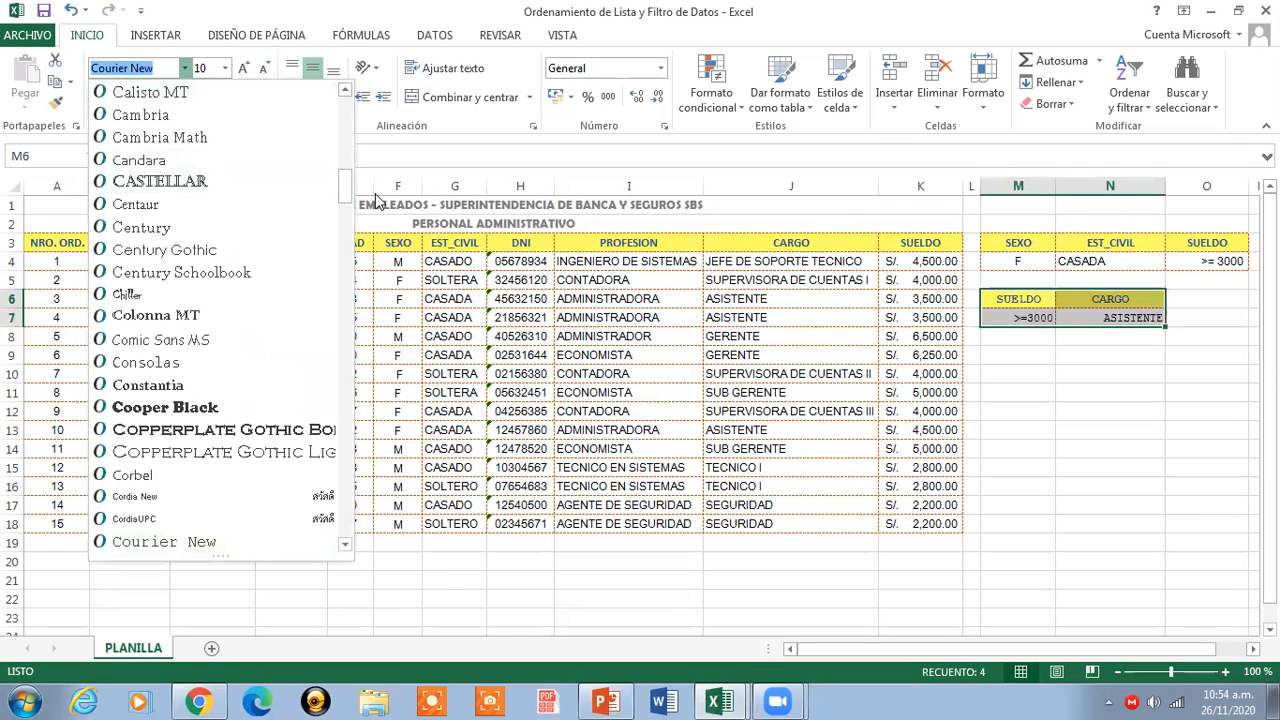
drag(347, 185, 346, 123)
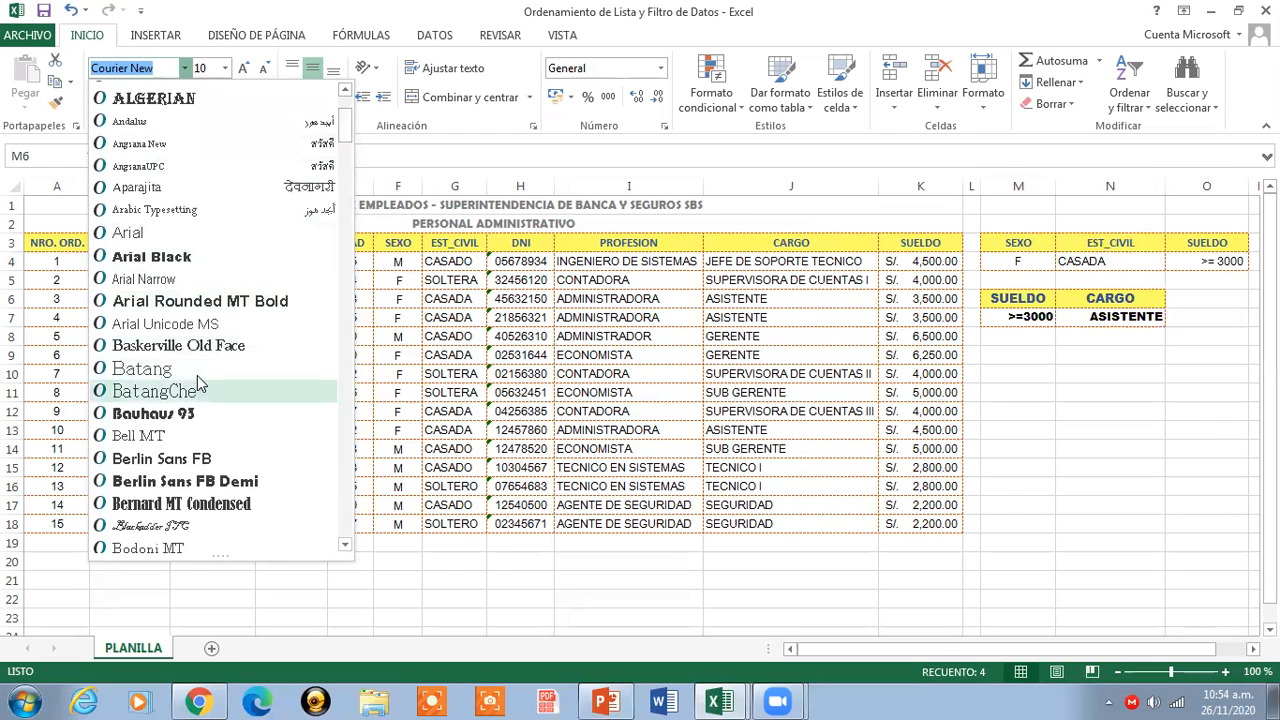
click(165, 324)
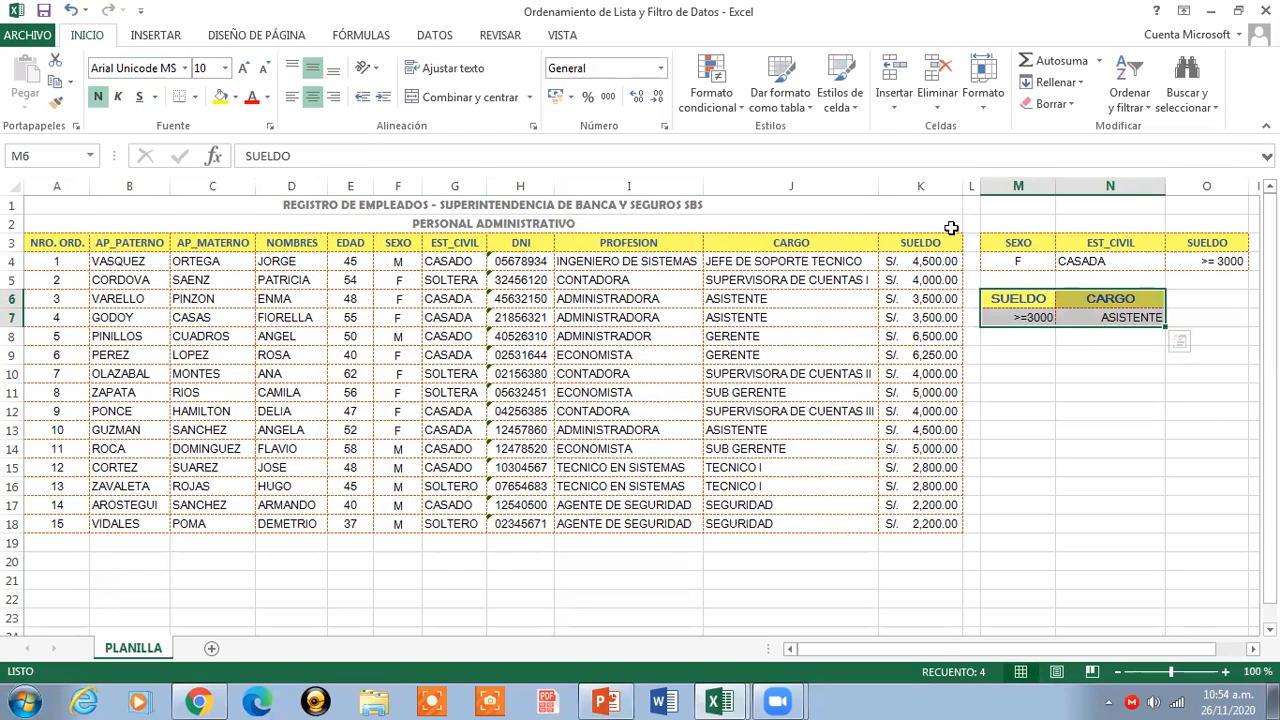
click(225, 68)
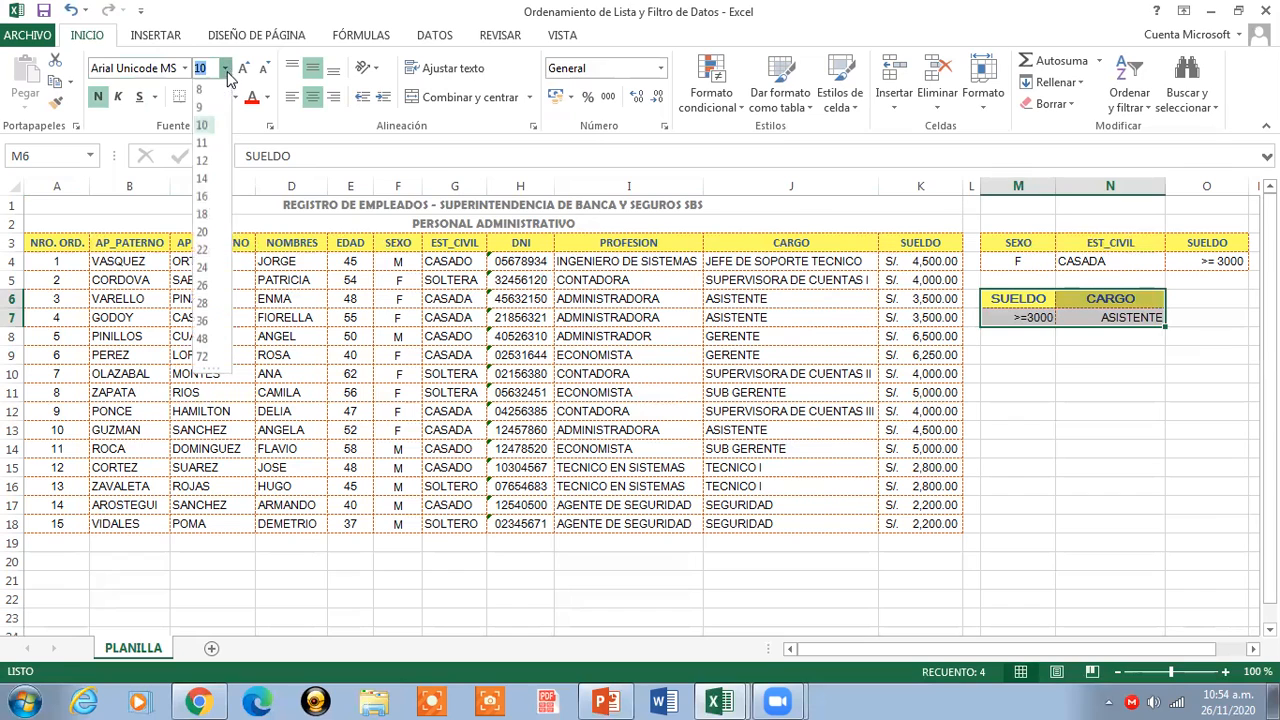
click(201, 124)
click(1018, 337)
click(1028, 244)
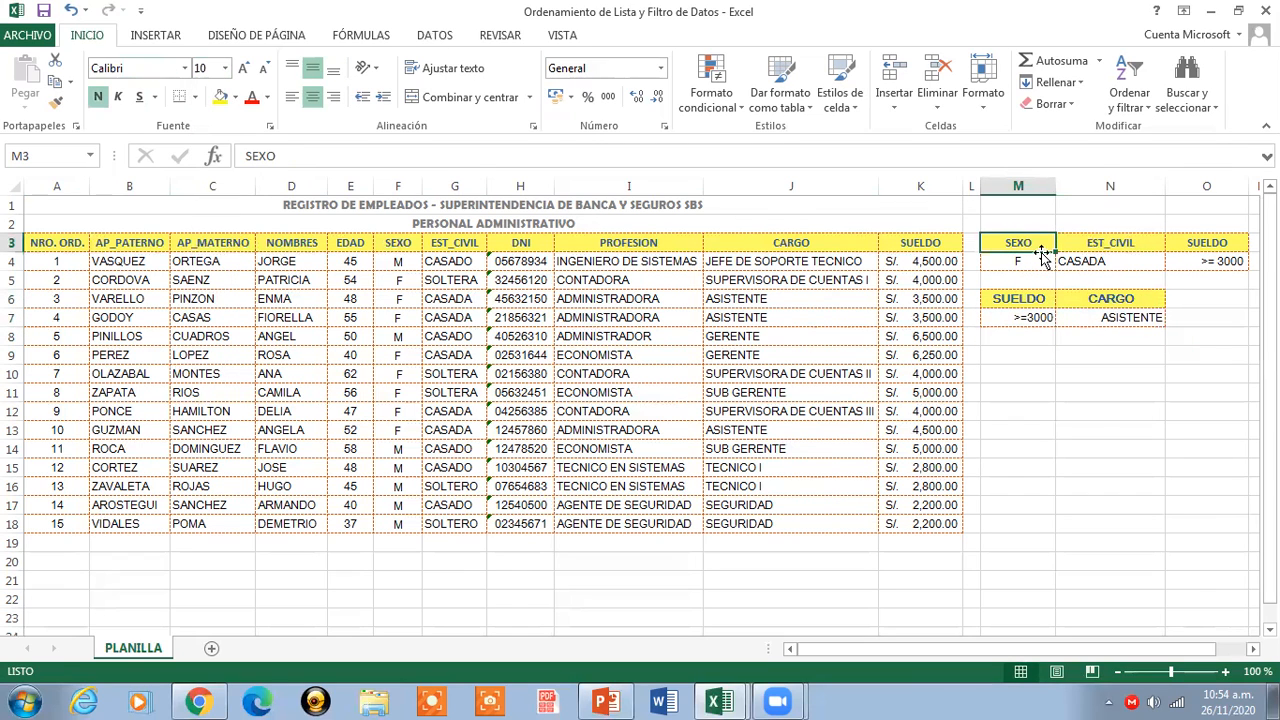
- Change the font of the SUELDO and CARGO criteria block M6:N7 to Calibri at size 10
drag(1004, 299, 1117, 316)
click(133, 68)
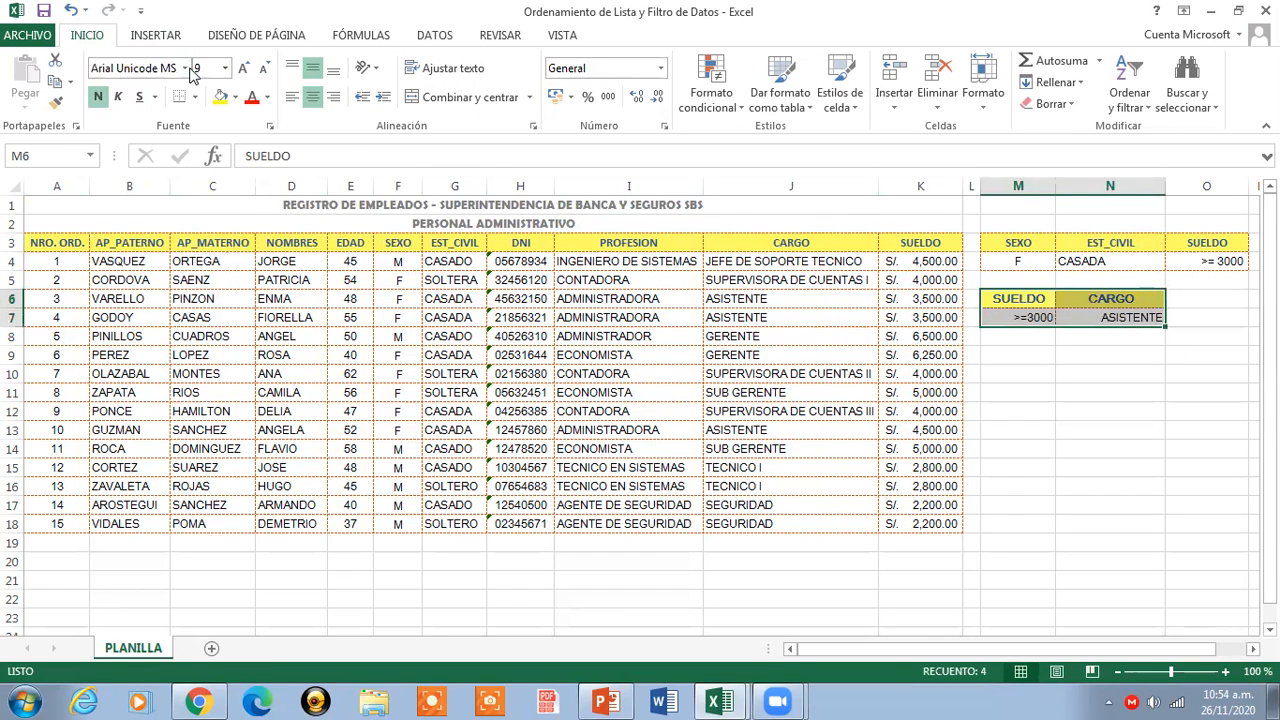
click(185, 68)
click(135, 137)
click(225, 68)
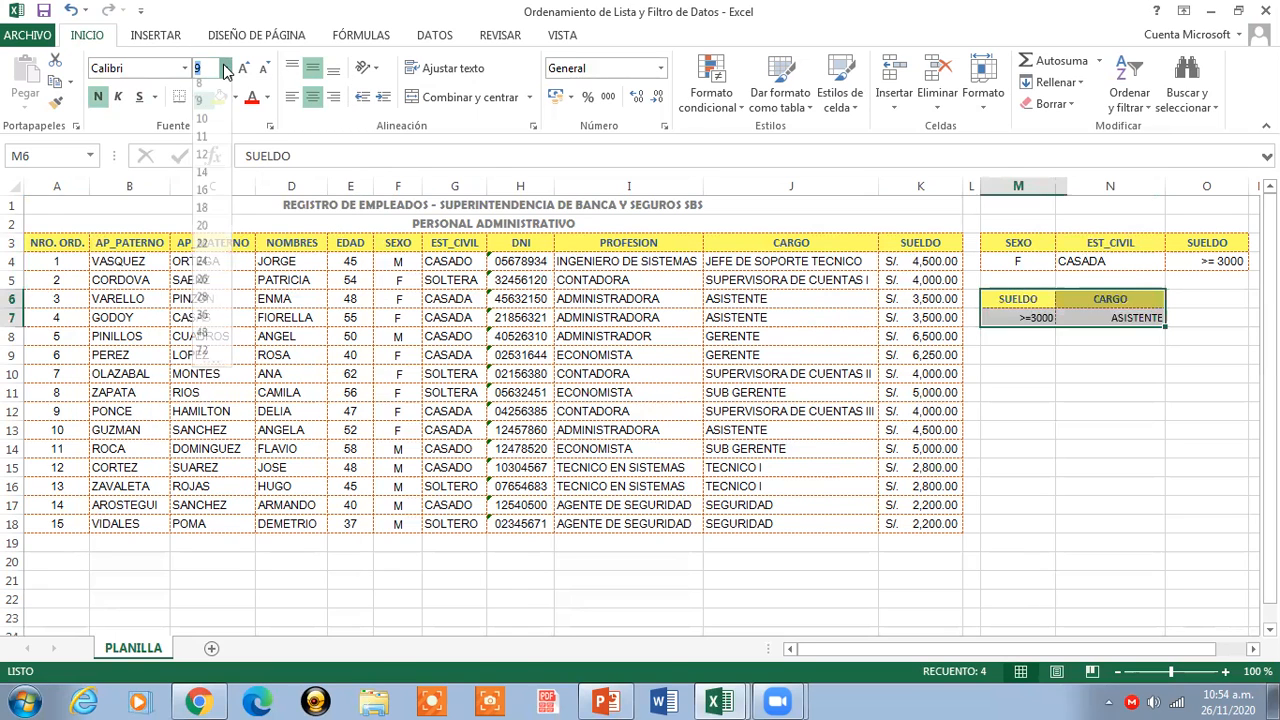
click(202, 142)
click(1048, 318)
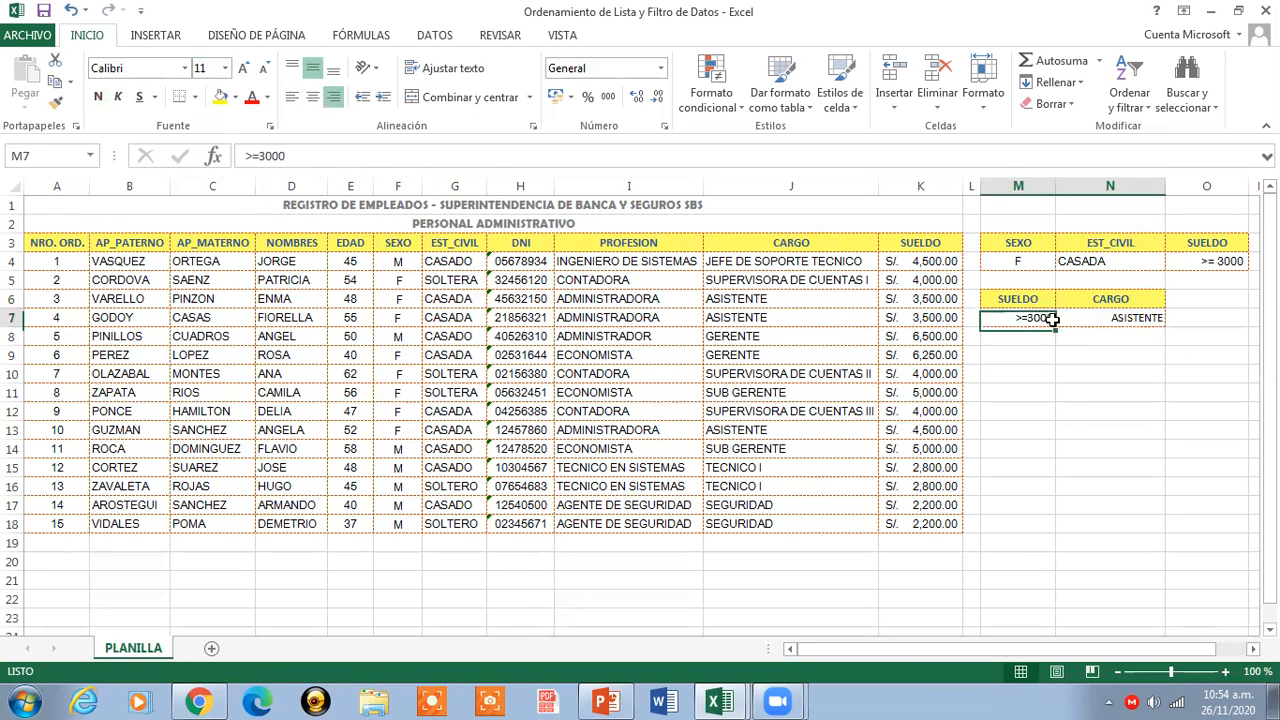
click(1108, 320)
click(1046, 357)
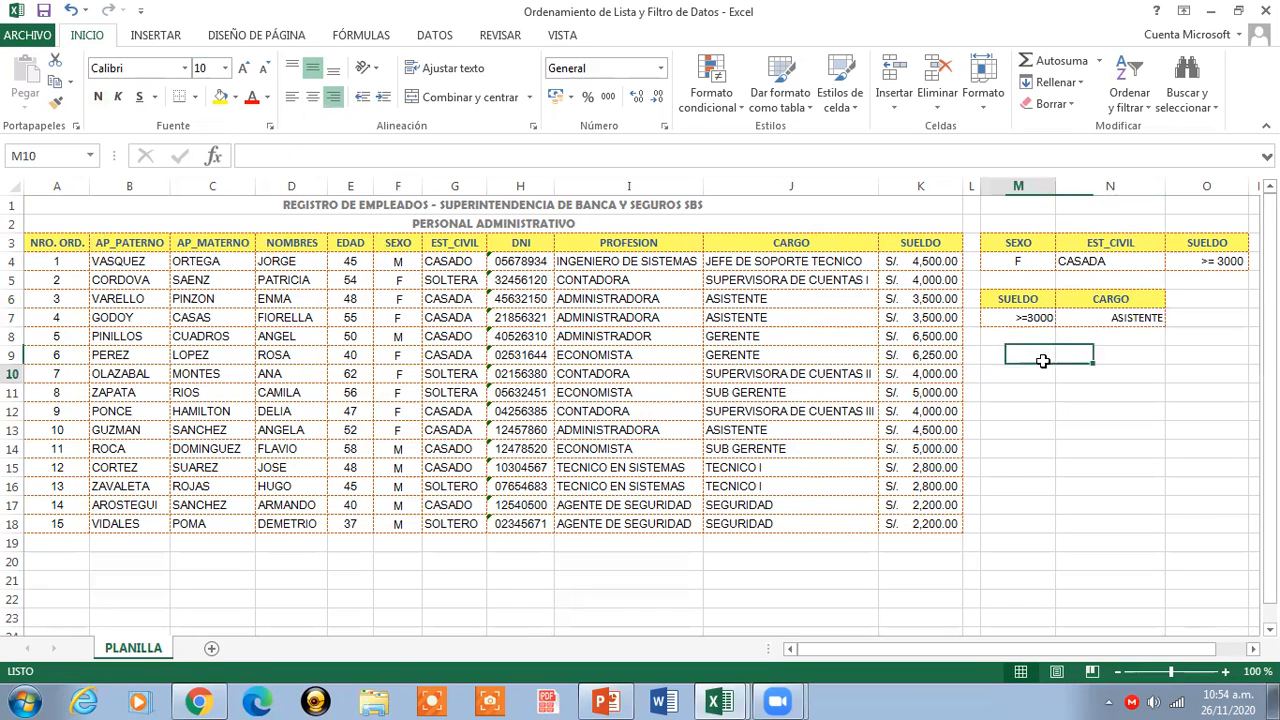
click(1020, 298)
drag(1040, 297, 1141, 320)
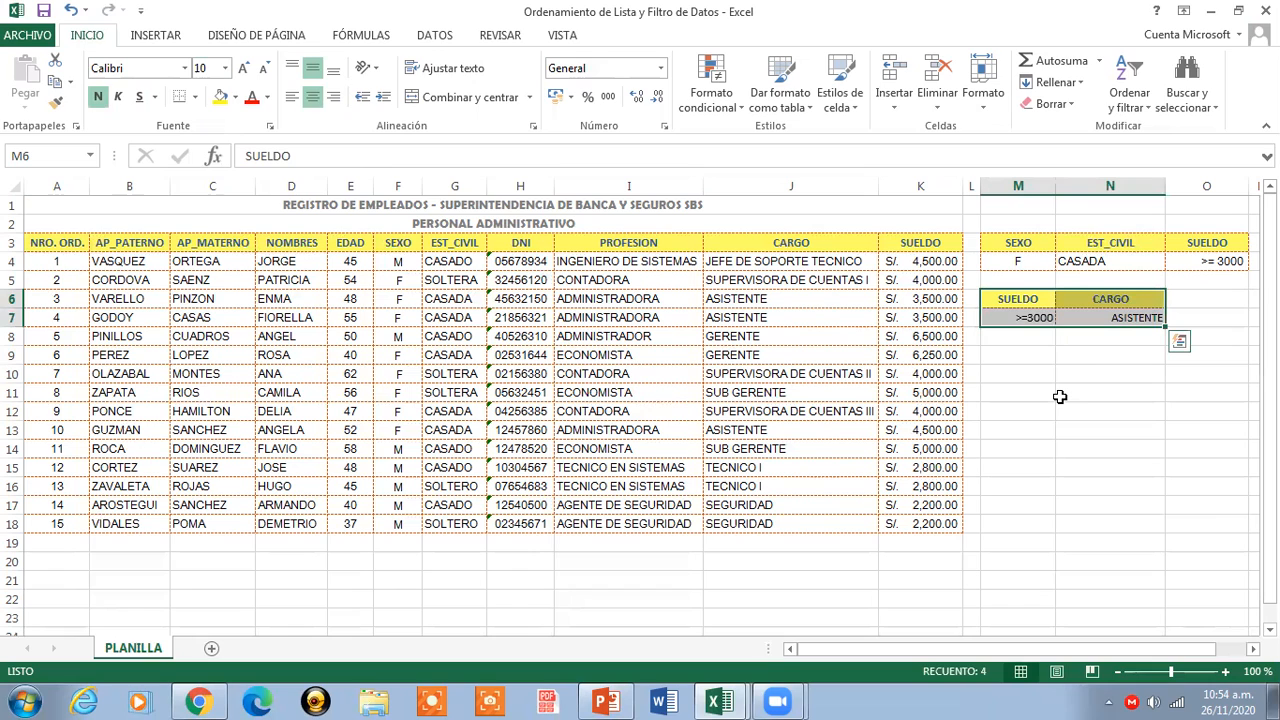
click(1034, 354)
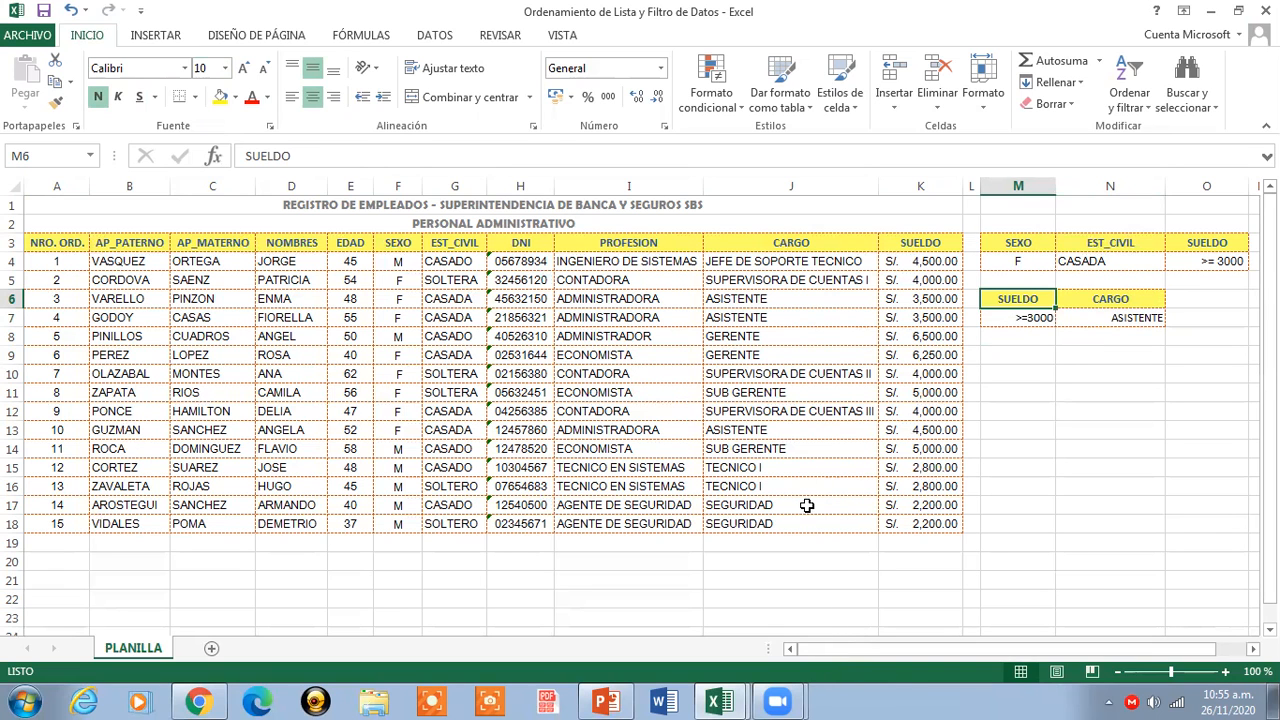
- Start an advanced filter on the list B3:K18 and set its criteria range to M6:N7
click(1226, 672)
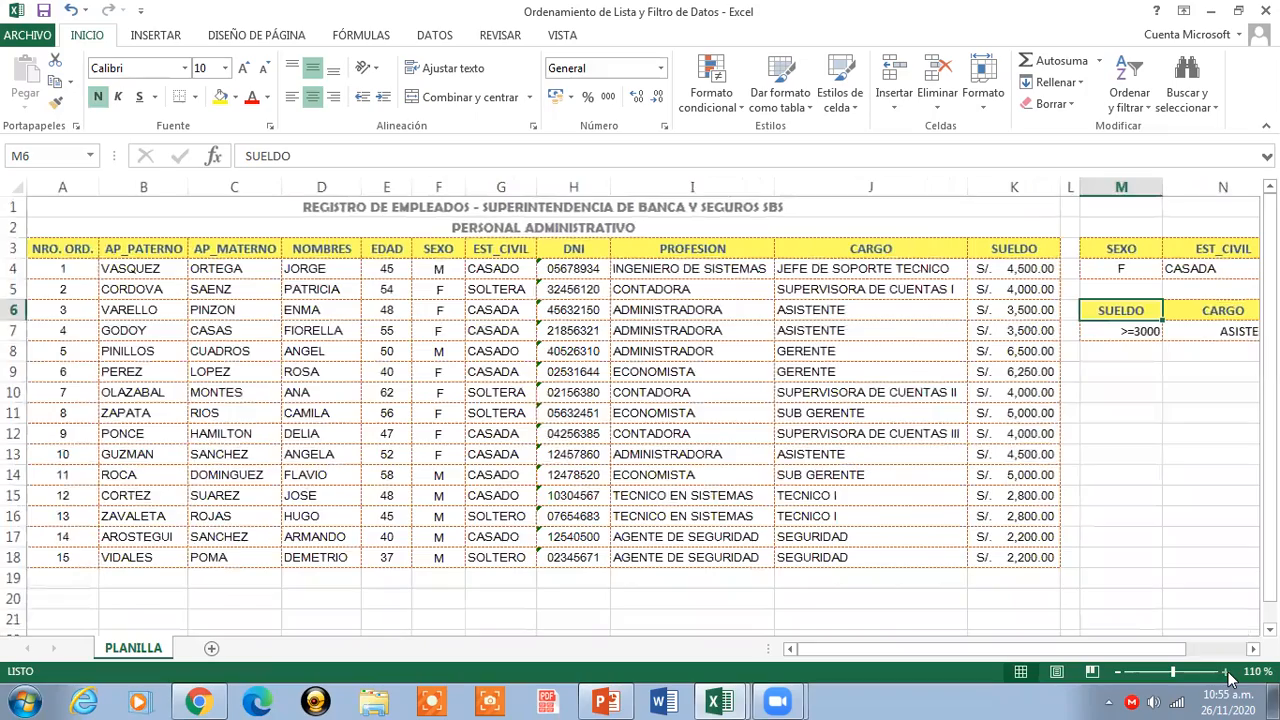
click(1226, 672)
drag(1064, 649, 1034, 632)
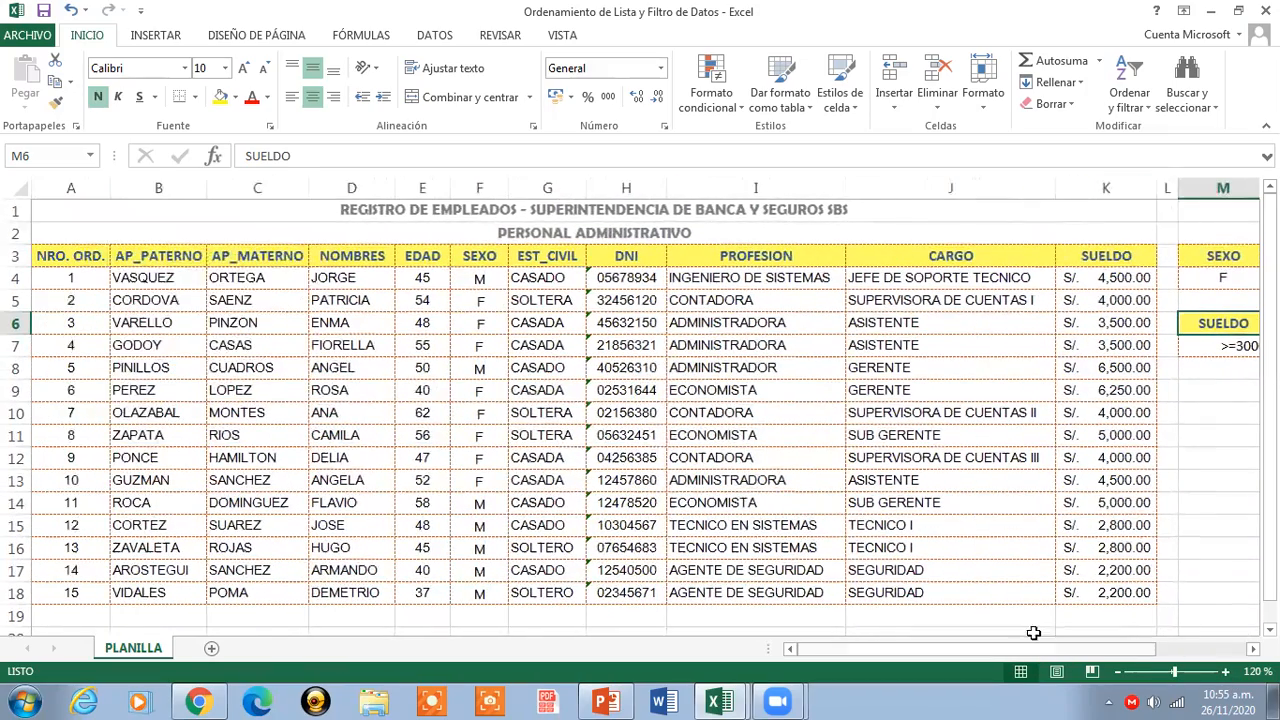
click(436, 38)
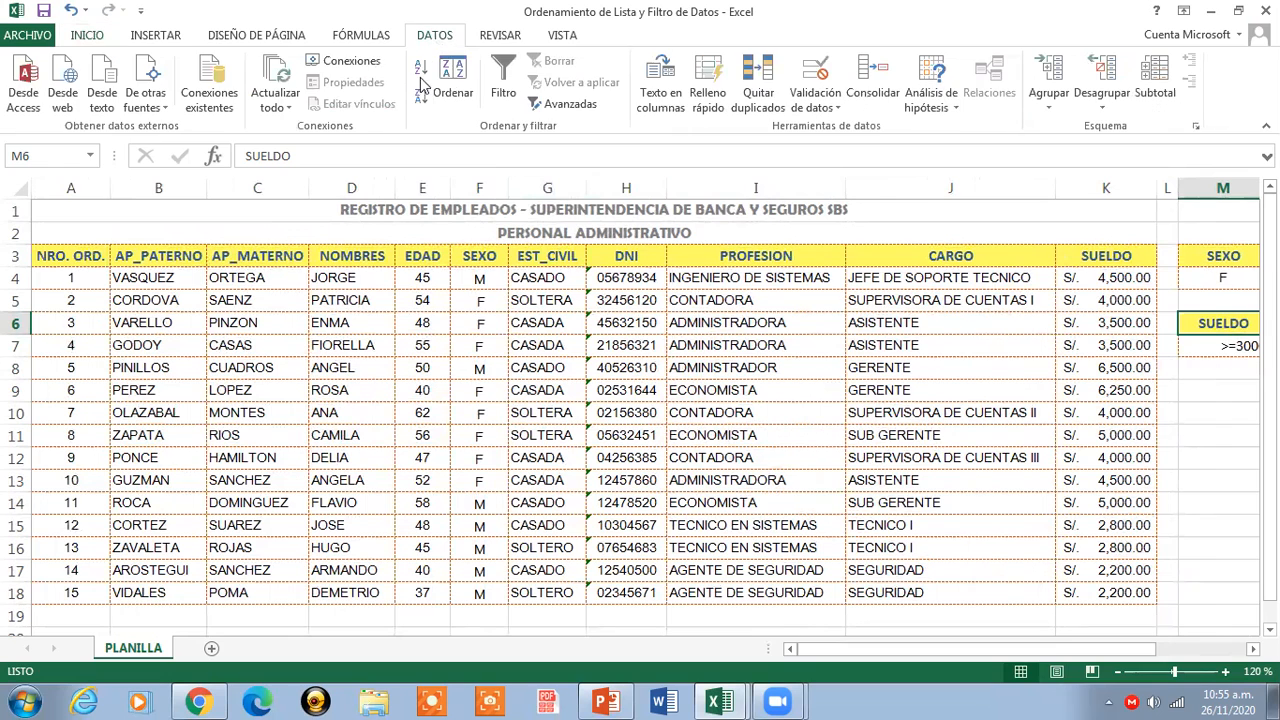
click(578, 106)
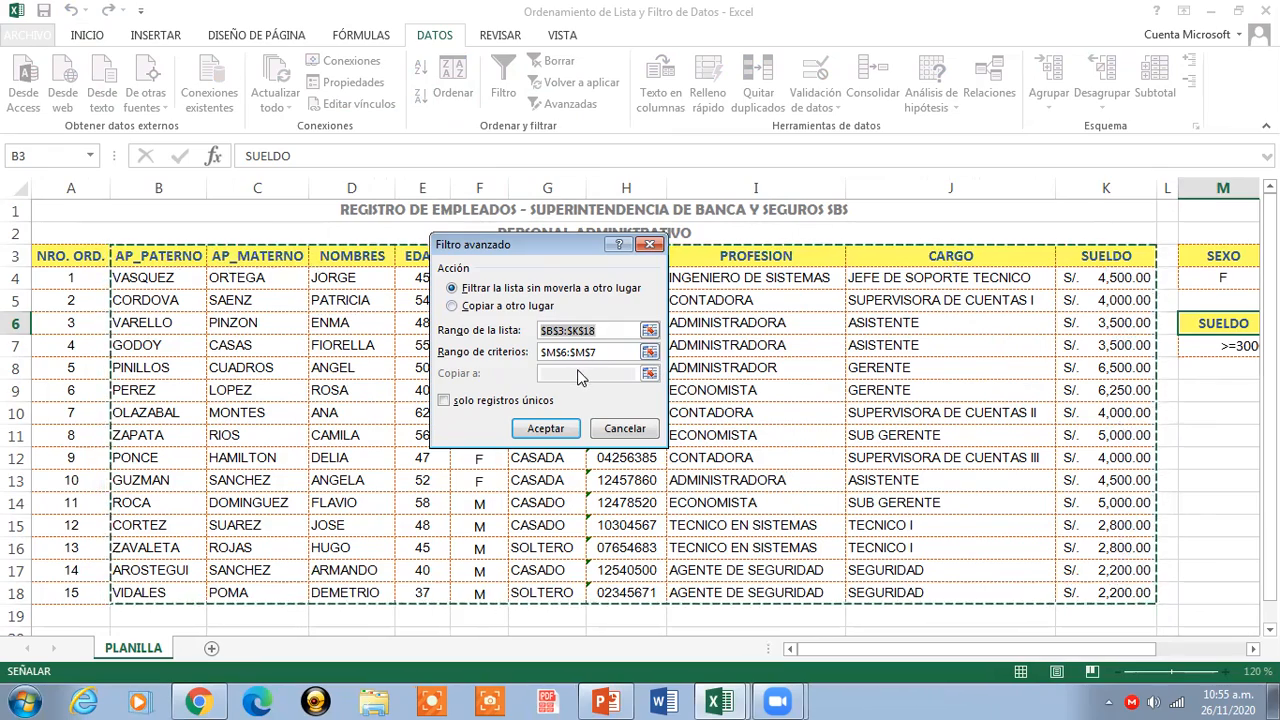
click(640, 352)
click(649, 351)
drag(1150, 323, 1030, 348)
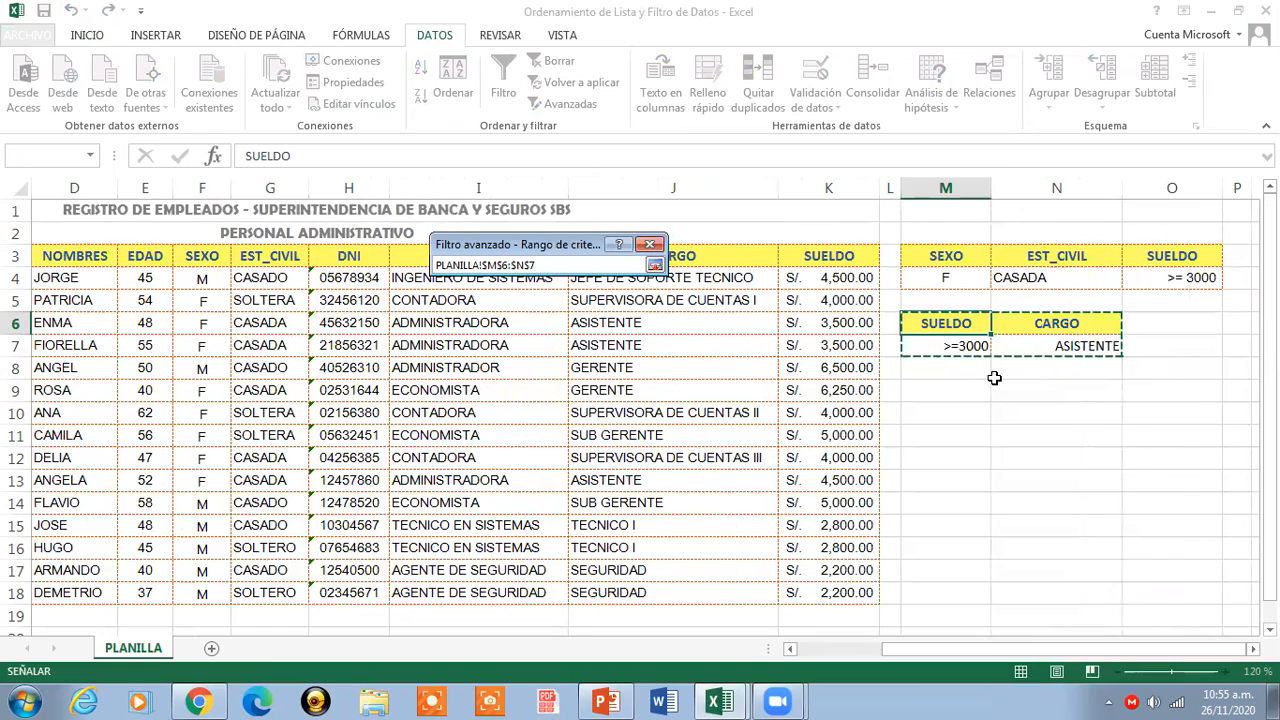
click(657, 266)
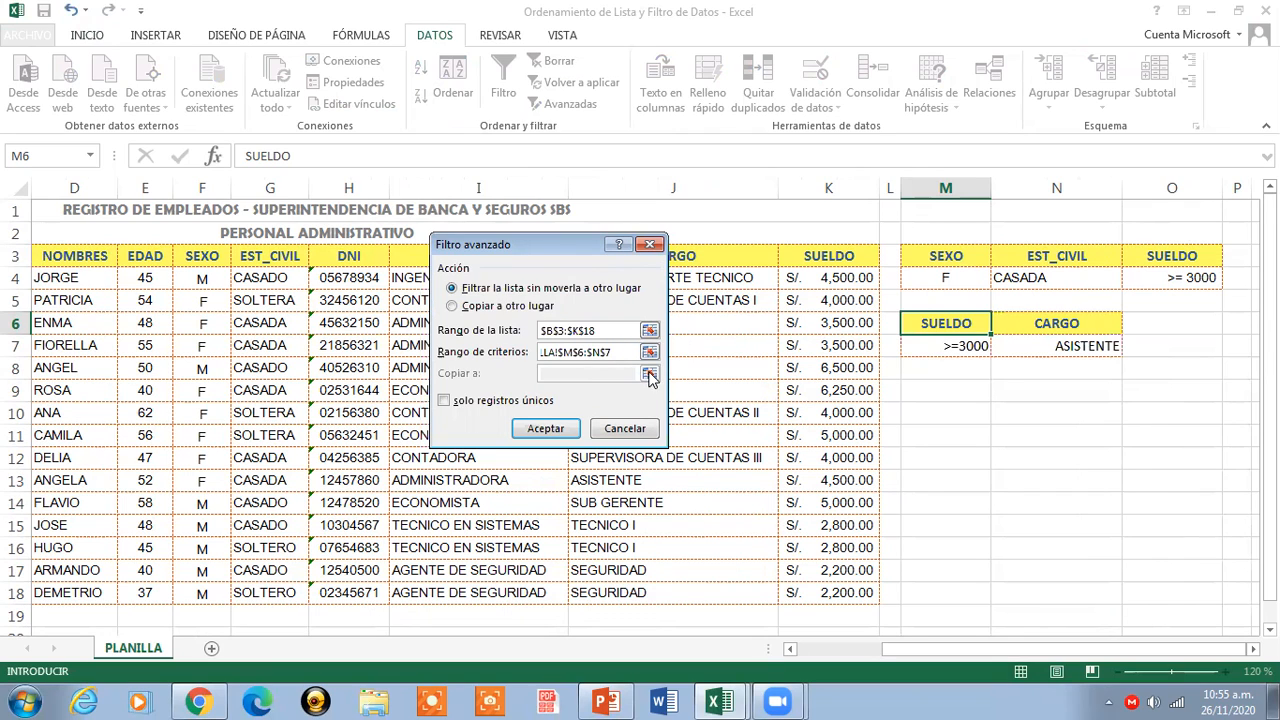
- Set the advanced filter to copy unique records only to another location starting at cell B20, and run it
click(537, 306)
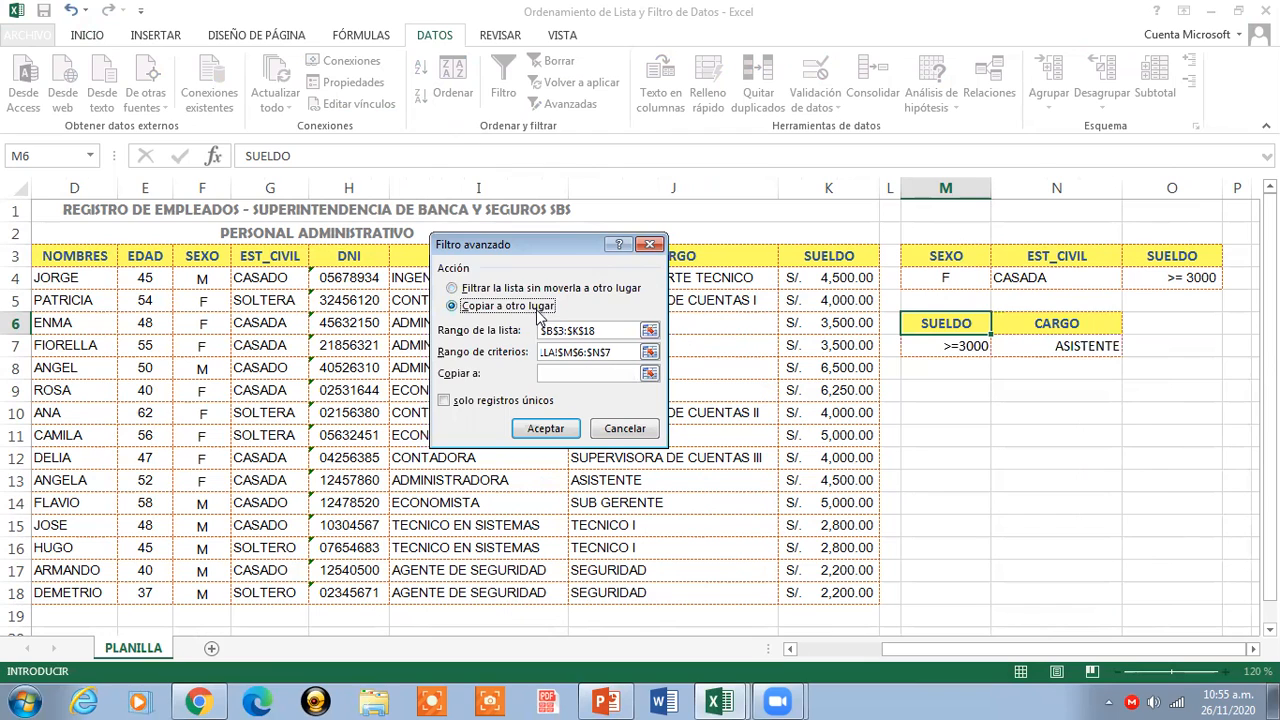
click(650, 374)
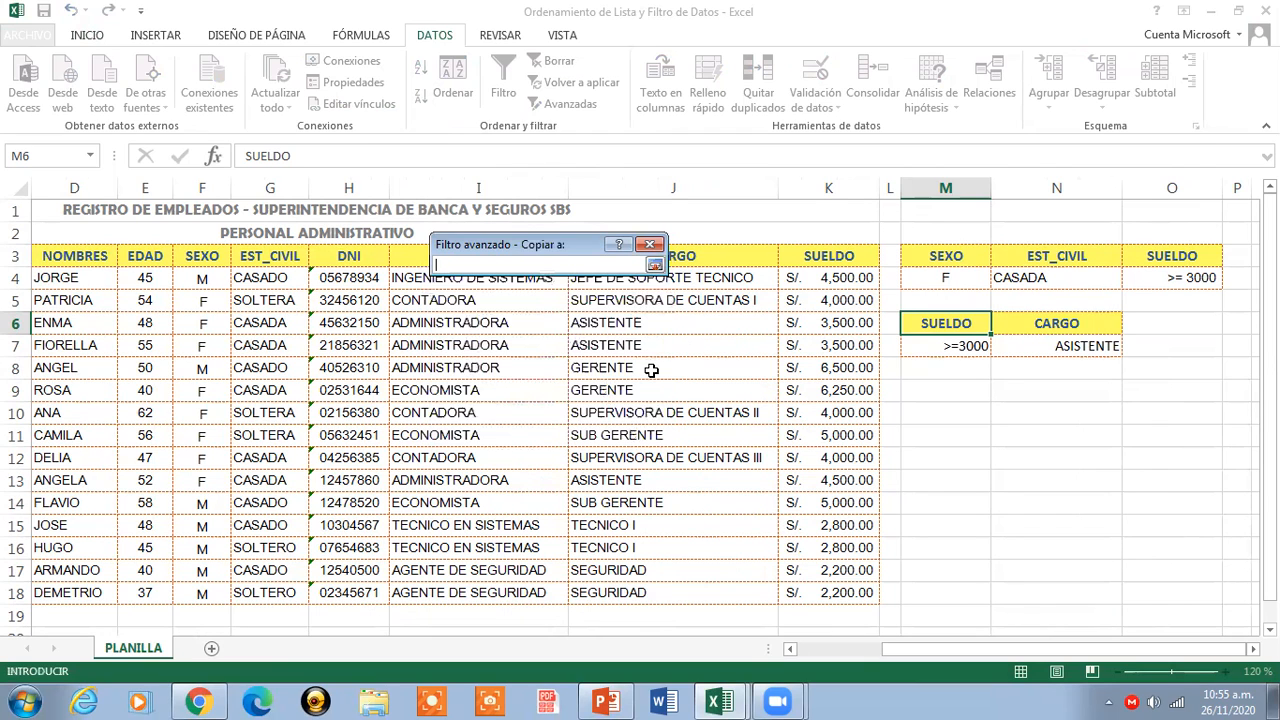
click(872, 652)
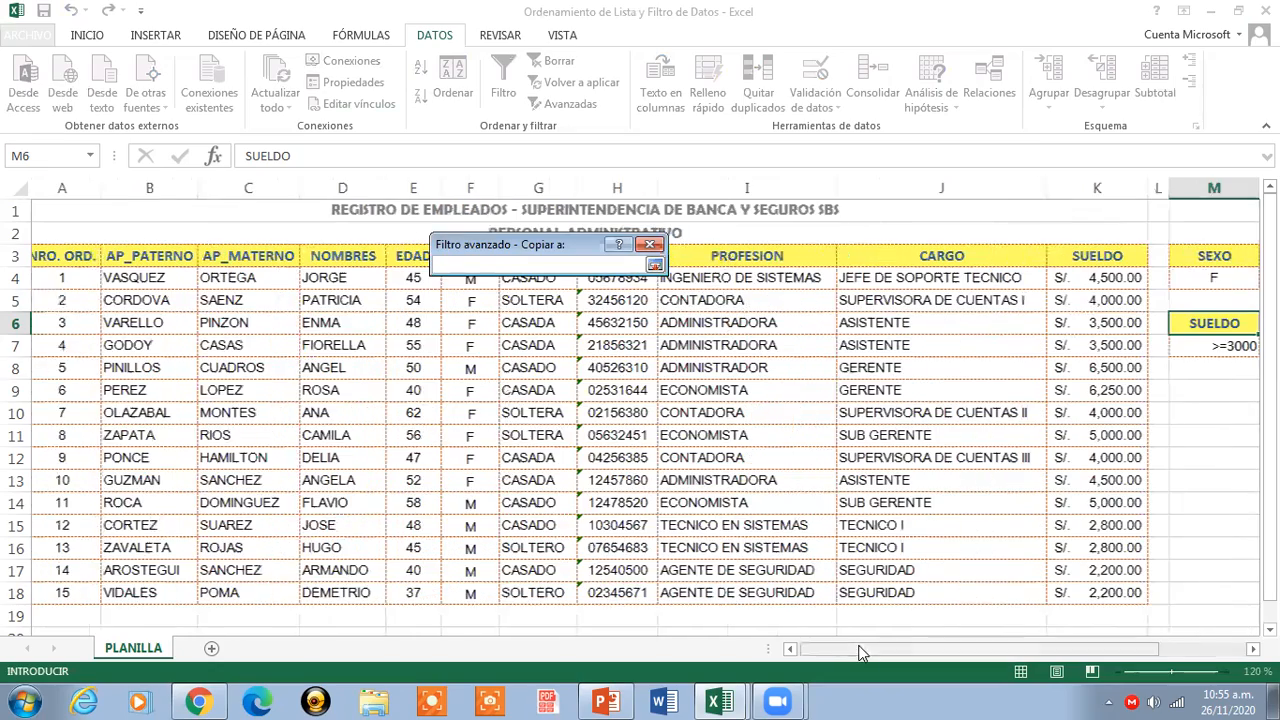
click(152, 628)
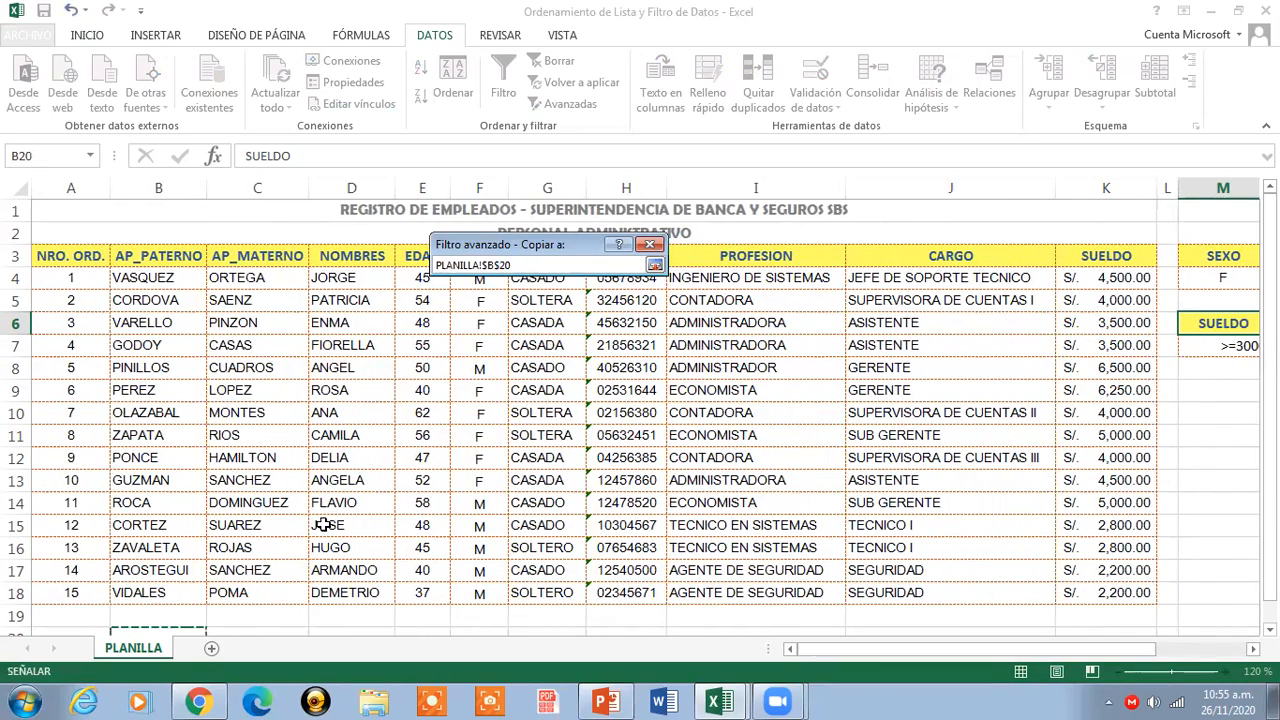
click(655, 266)
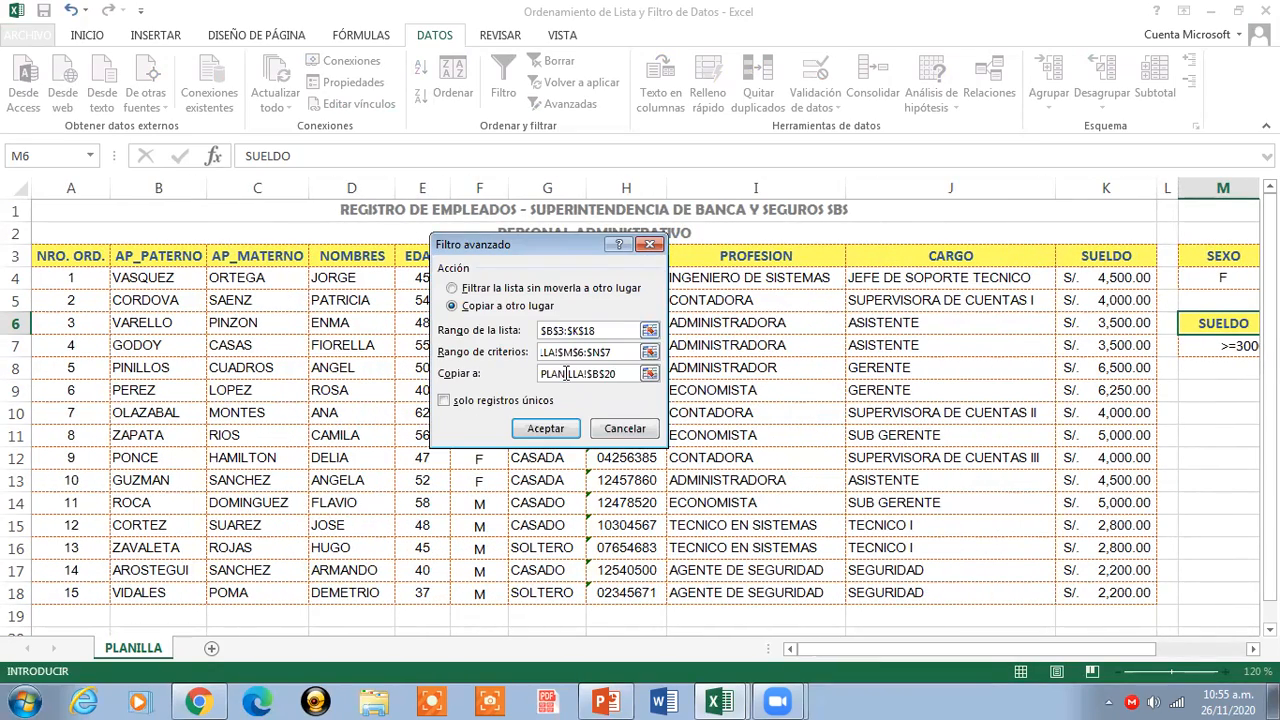
click(445, 400)
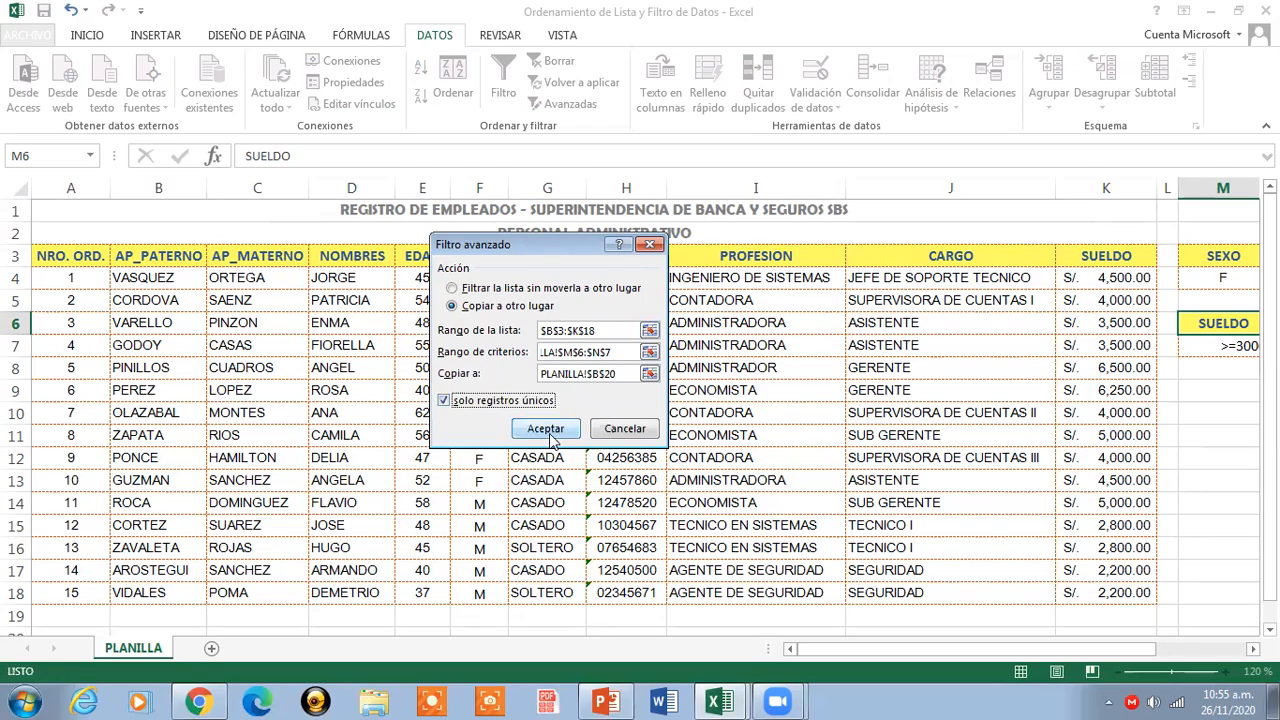
click(545, 428)
- Examine the extracted records from row 20 down against the original employee list and the SUELDO and CARGO criteria
scroll(604, 509, down, 4)
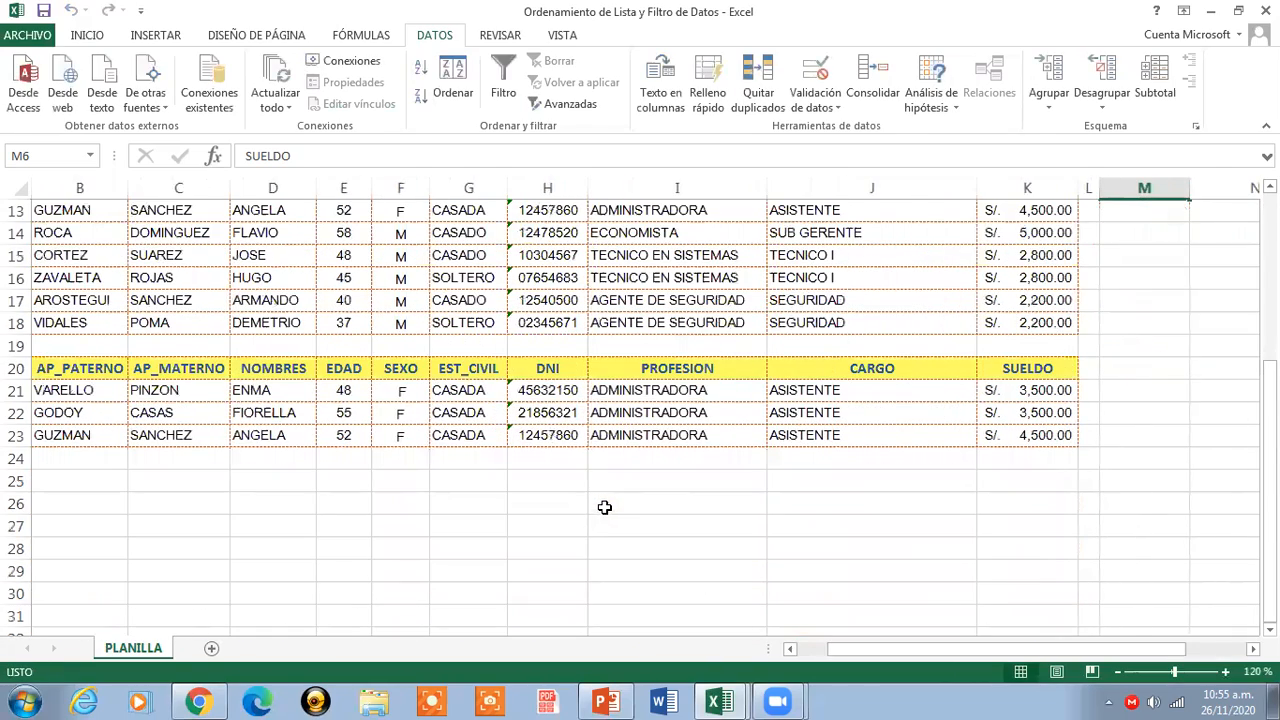
drag(843, 650, 792, 650)
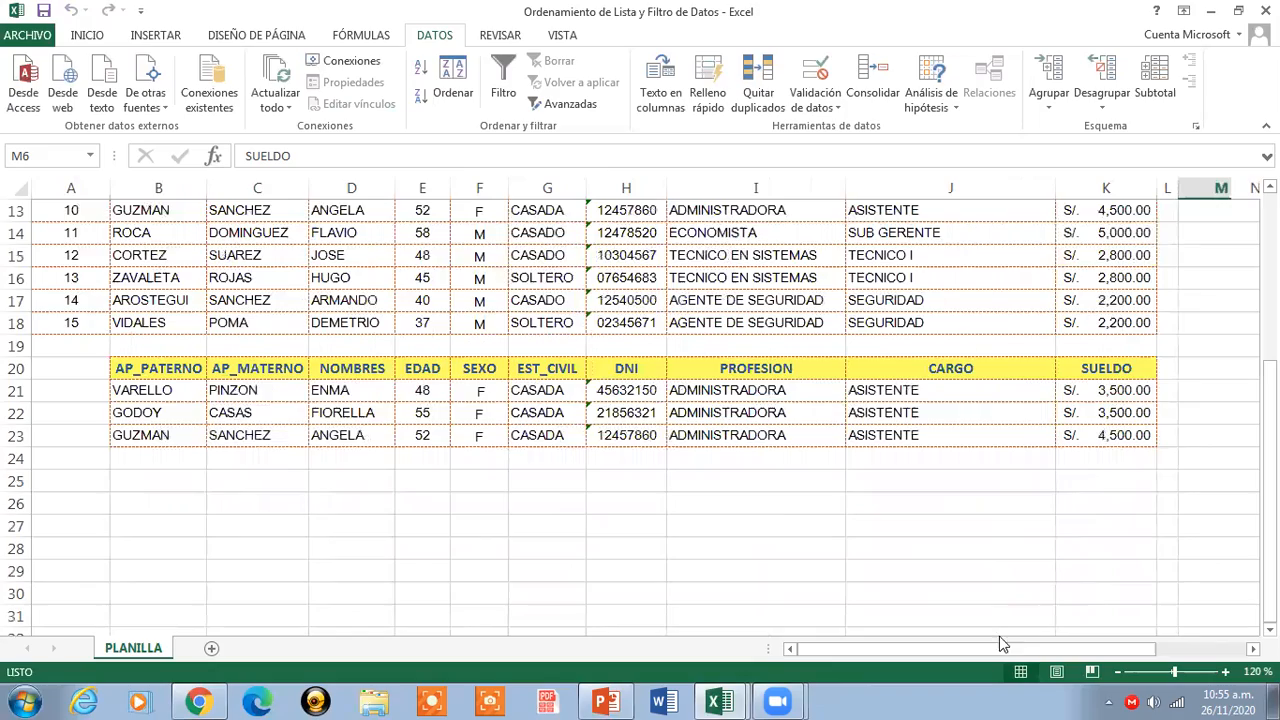
scroll(1166, 614, up, 2)
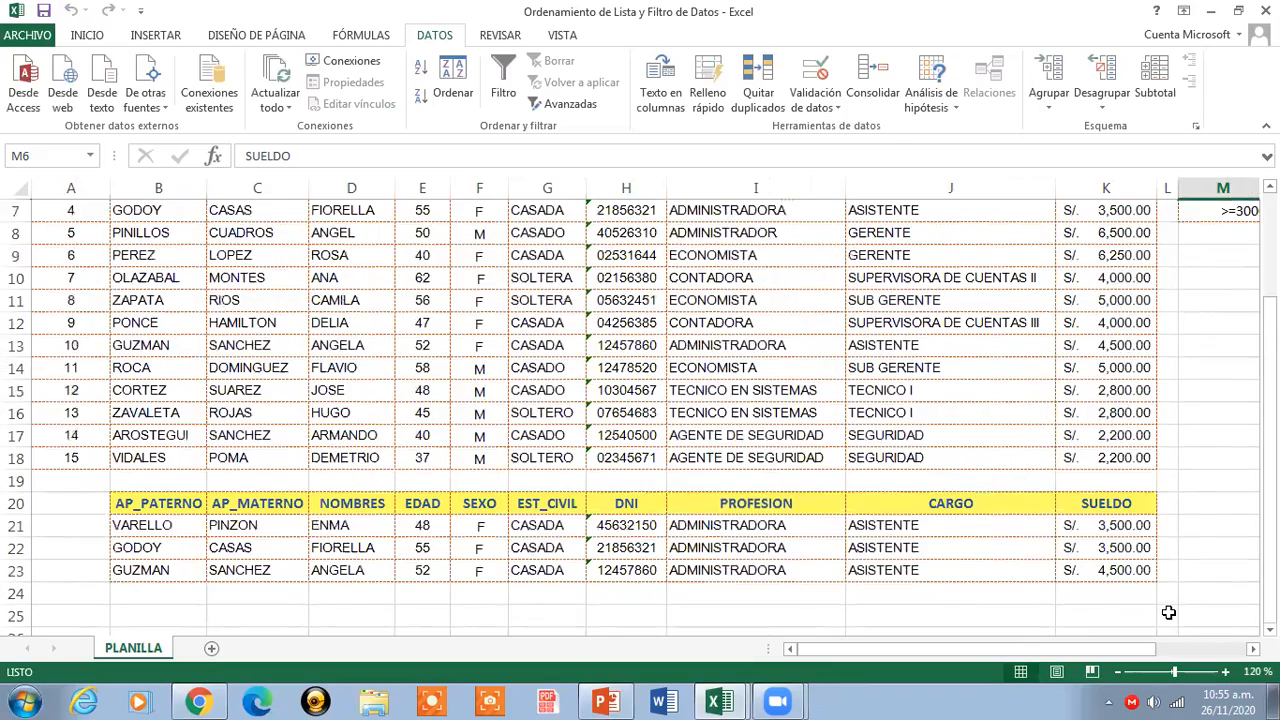
scroll(1170, 610, up, 1)
scroll(1172, 607, up, 1)
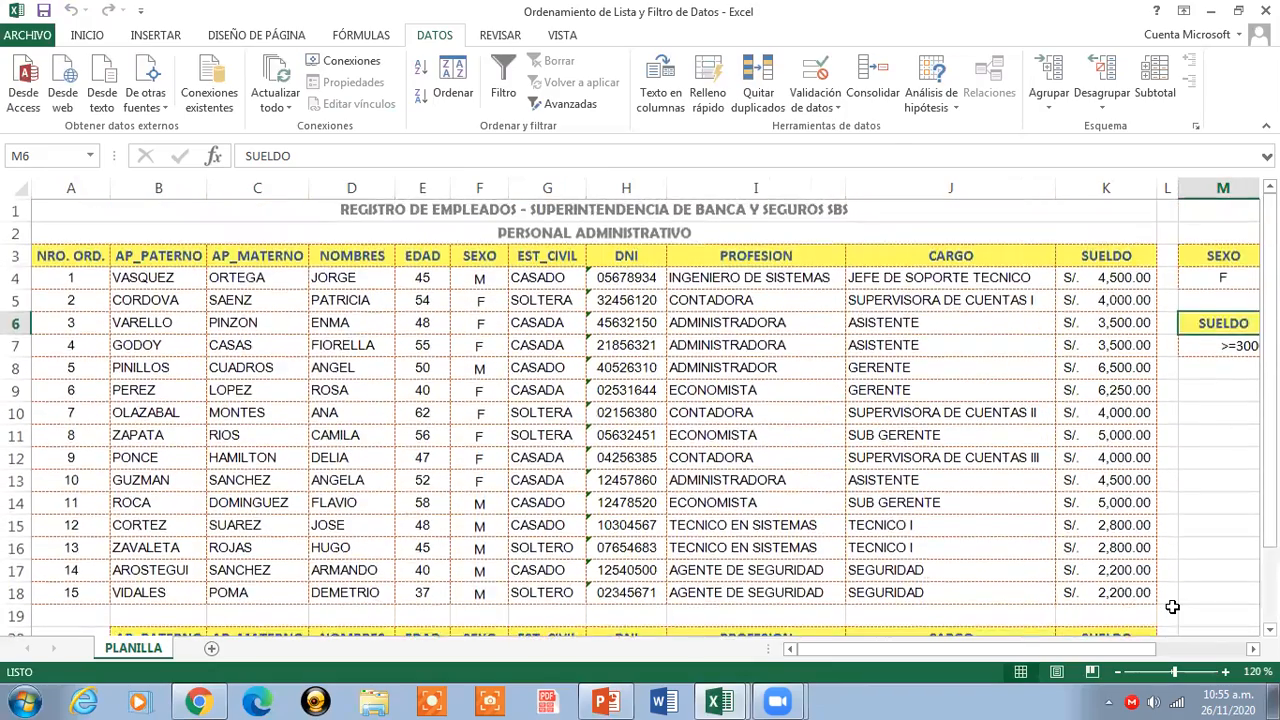
scroll(1172, 607, down, 2)
drag(1145, 660, 1203, 609)
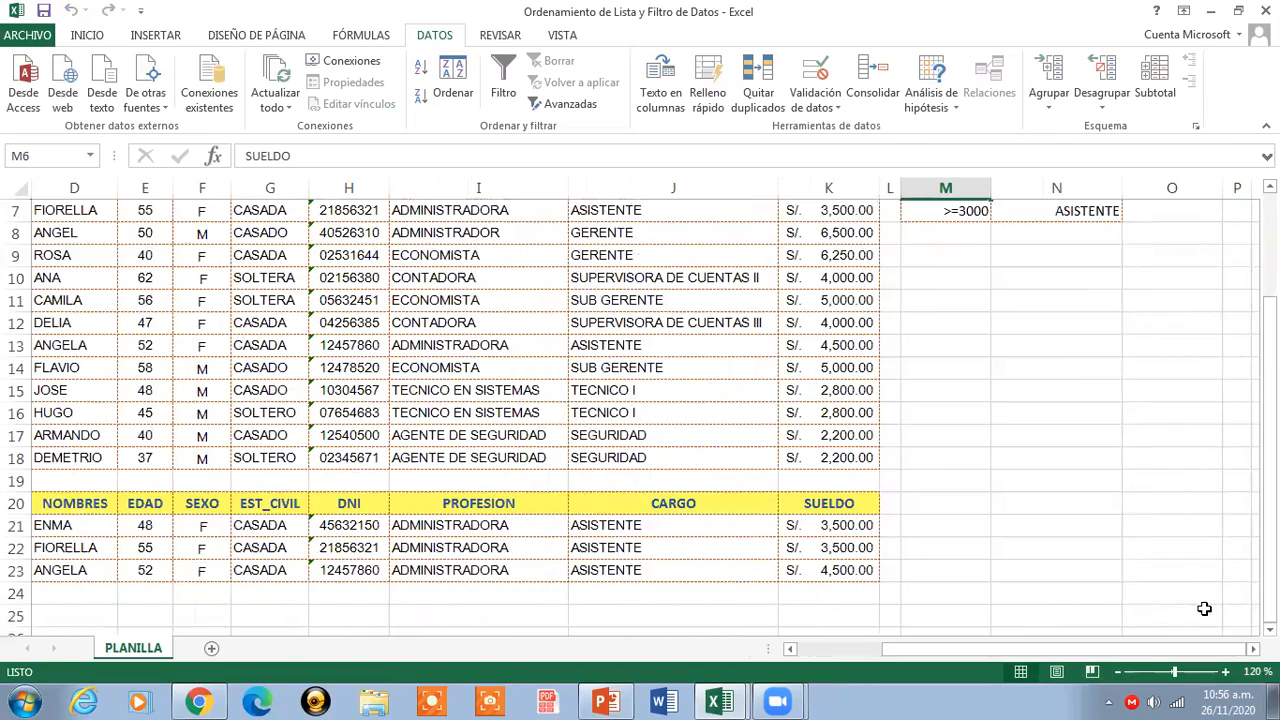
scroll(1163, 457, up, 1)
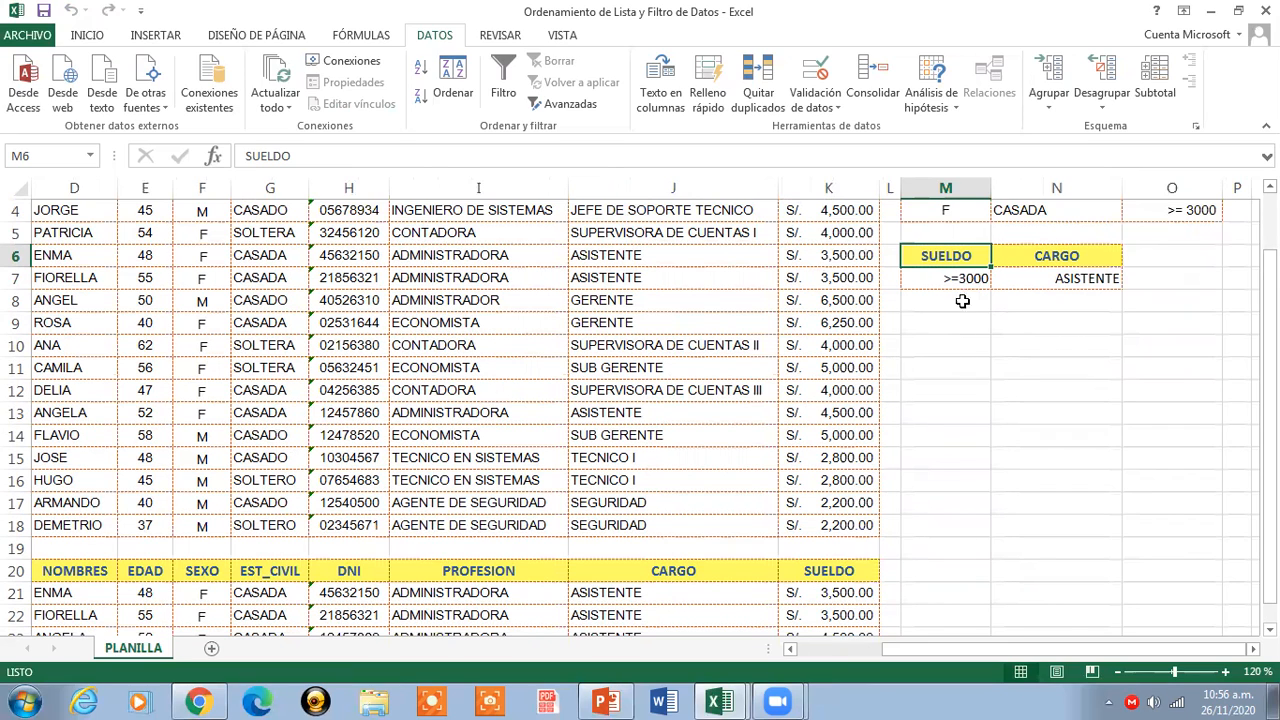
drag(991, 649, 829, 649)
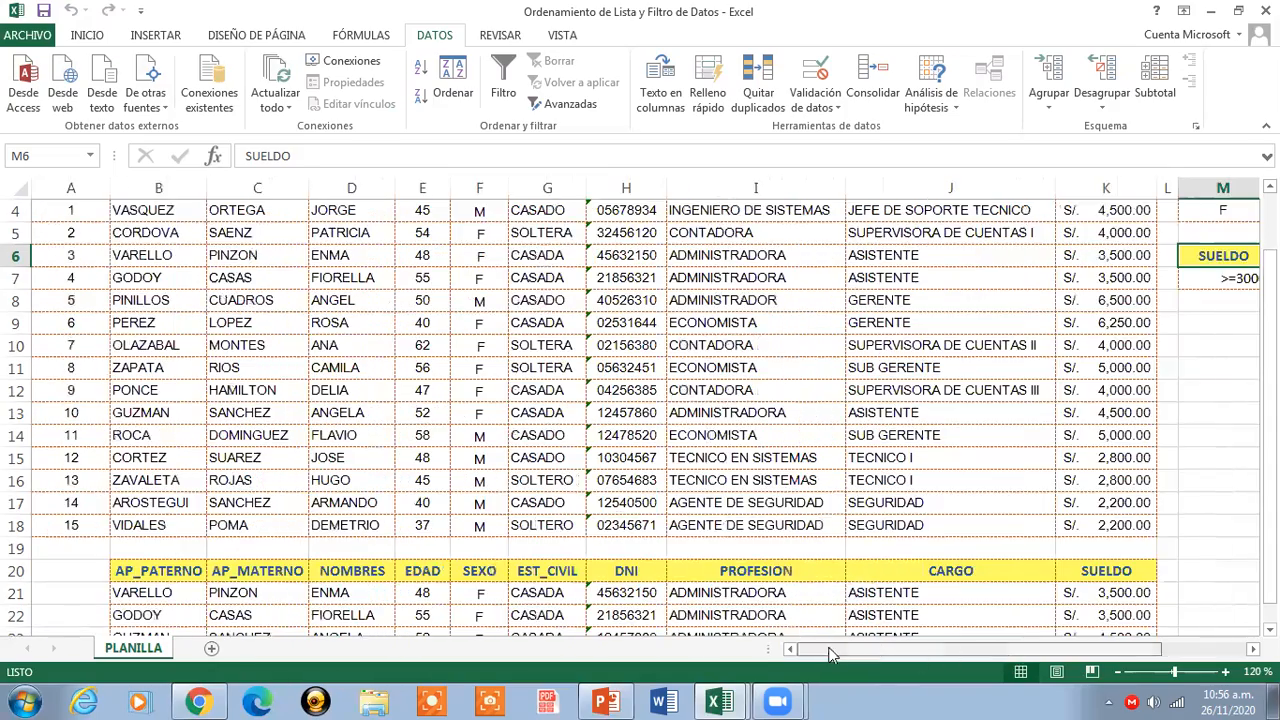
scroll(838, 566, down, 3)
scroll(837, 563, up, 1)
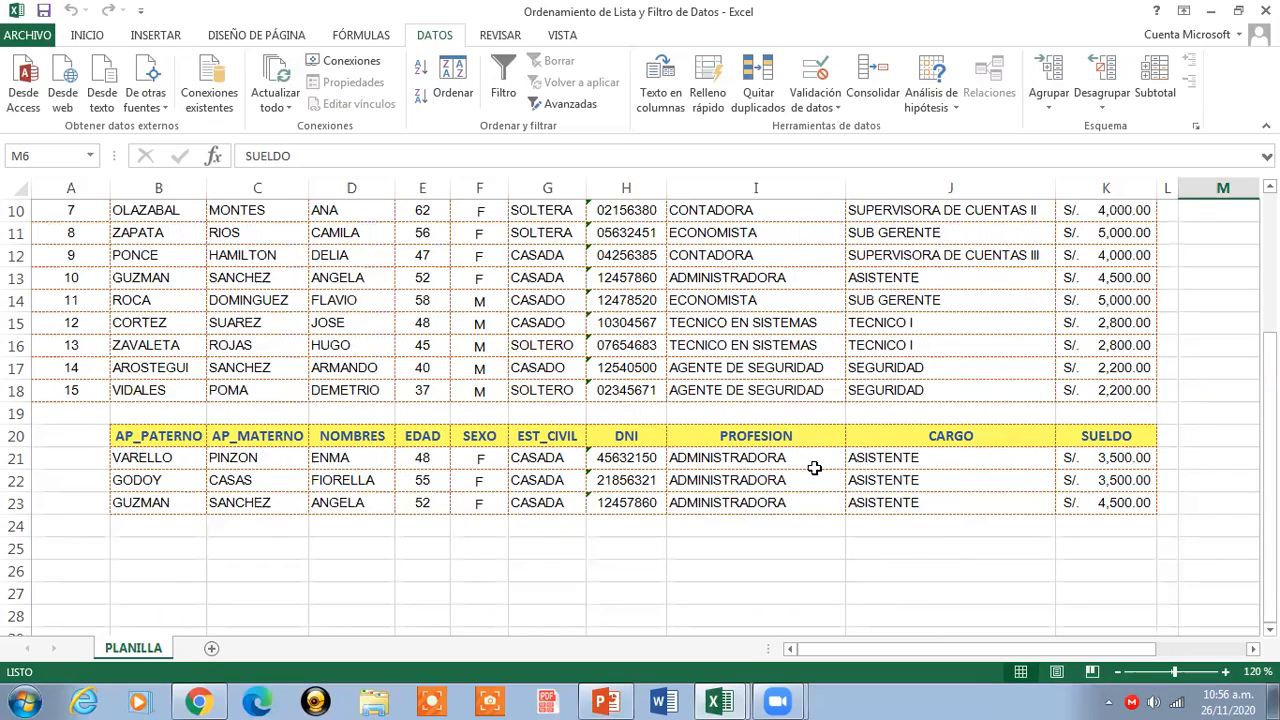
scroll(814, 466, up, 2)
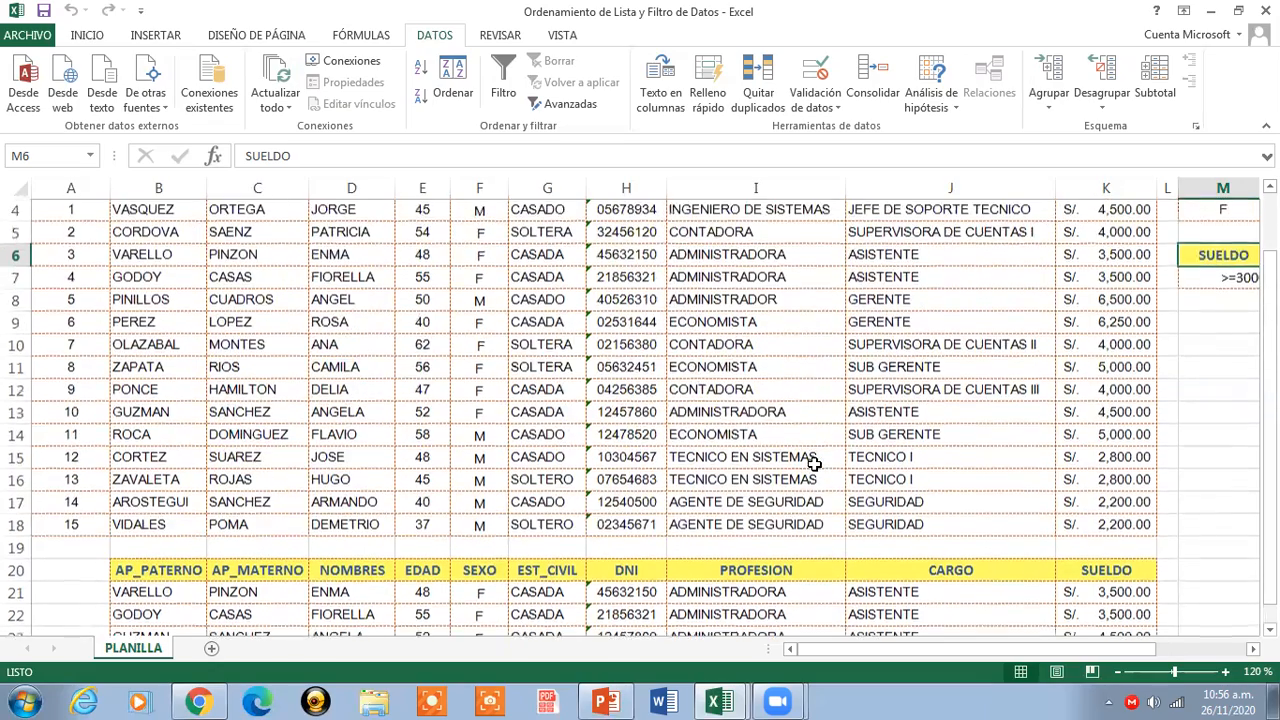
scroll(814, 462, up, 1)
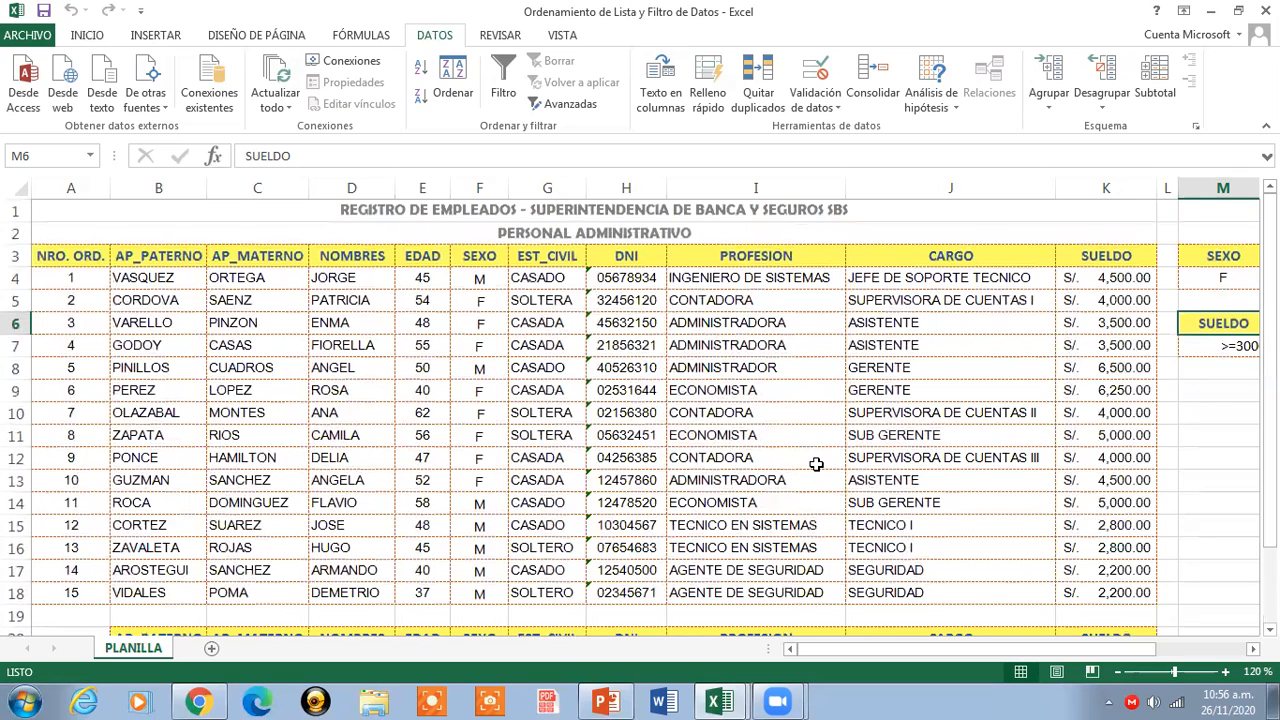
- Review the class 16 notes workbook from the list concepts through the FILTRO DE DATOS section, and return to the employee list
click(714, 212)
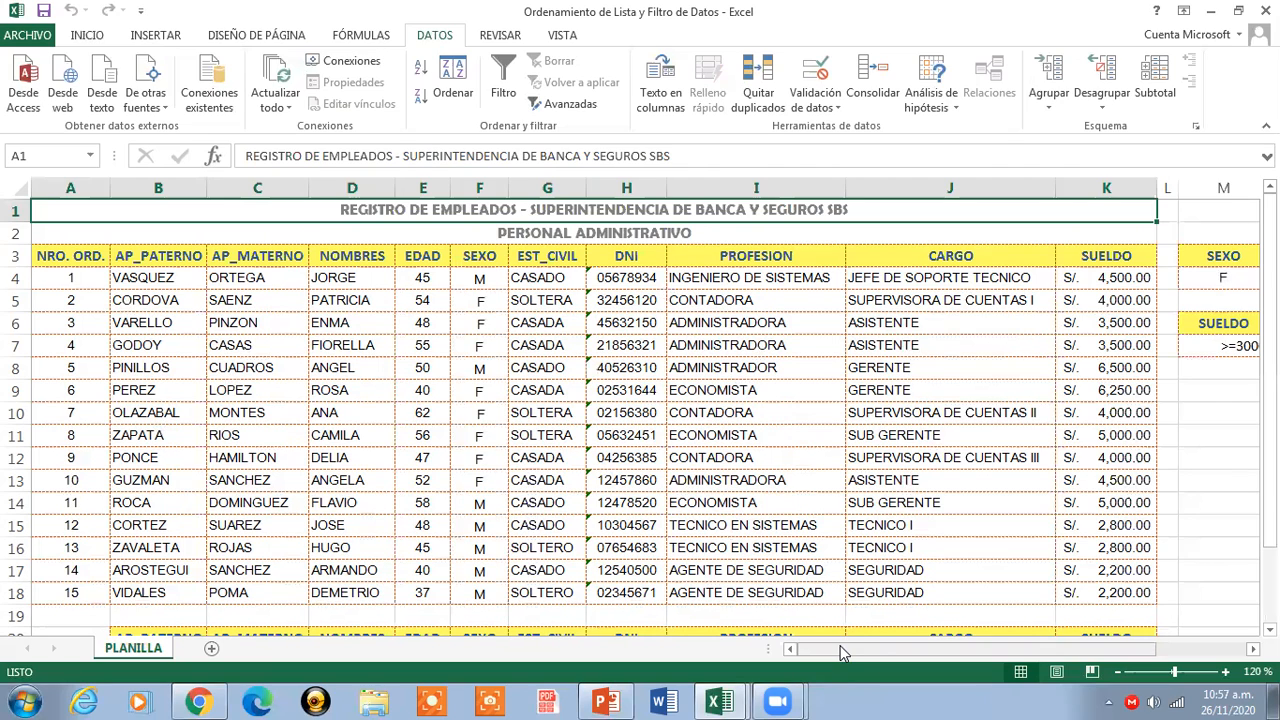
click(720, 701)
click(658, 628)
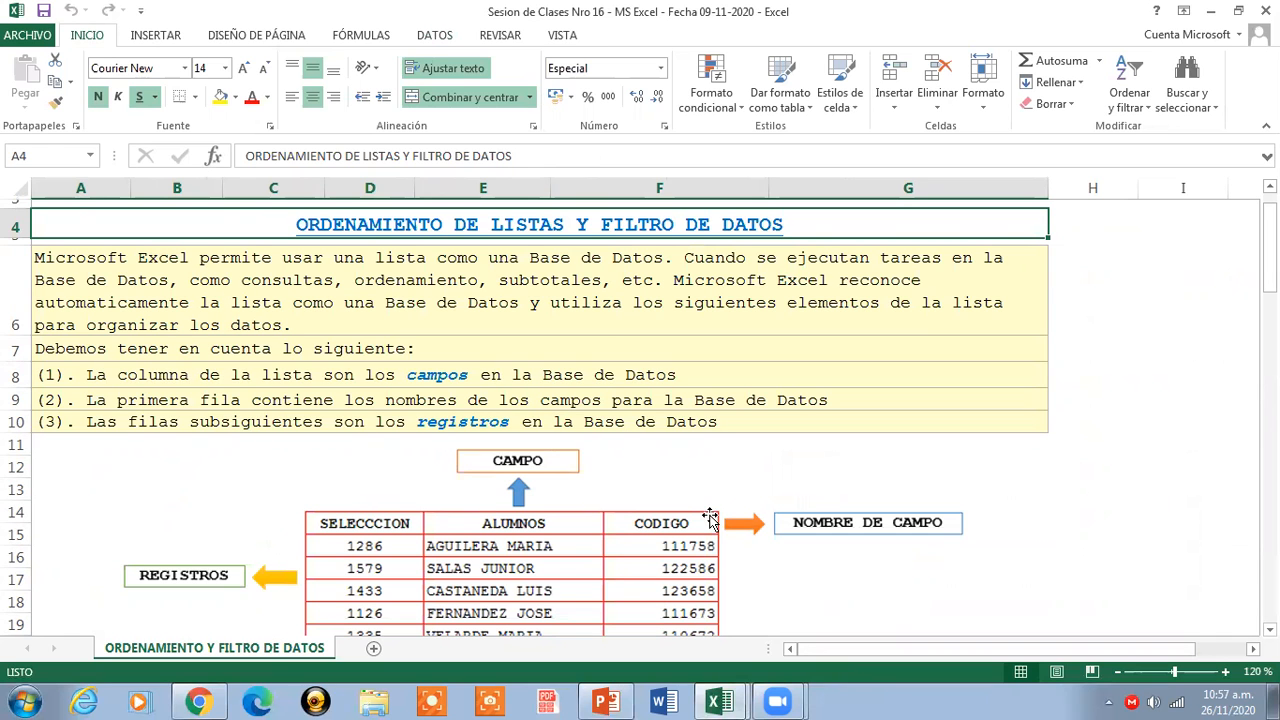
click(1210, 12)
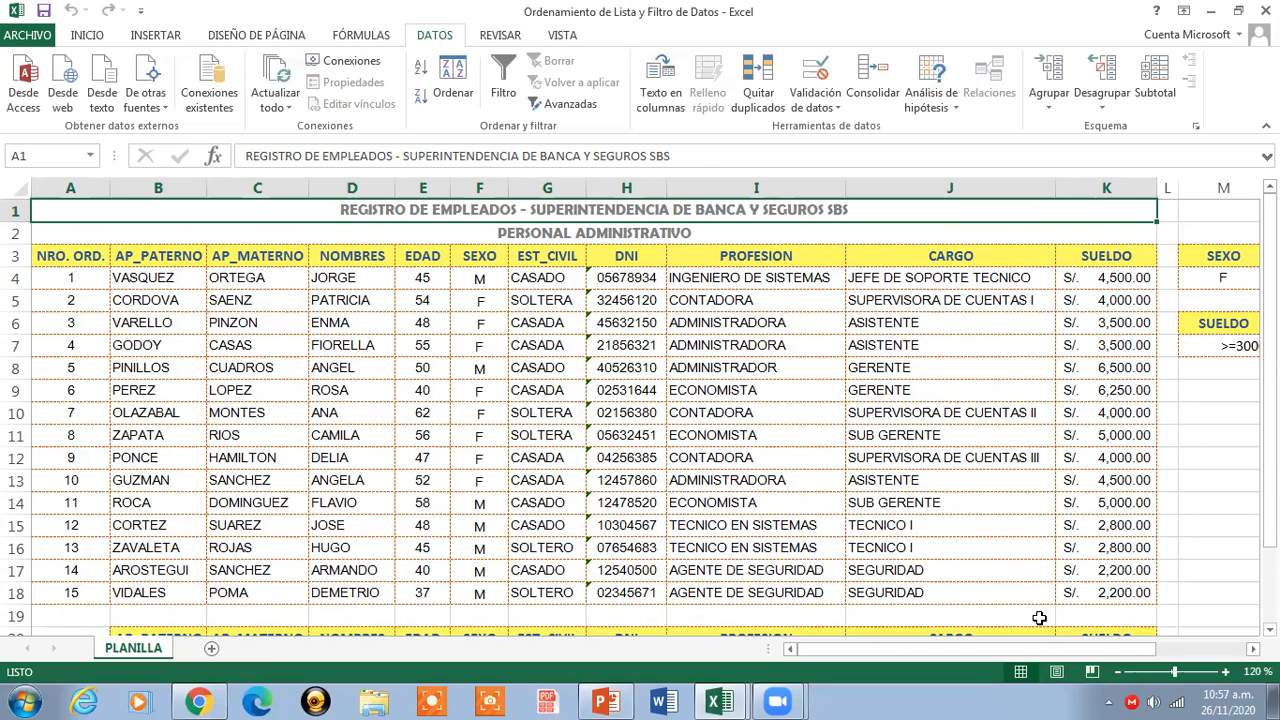
click(718, 702)
click(709, 632)
drag(1270, 234, 1270, 563)
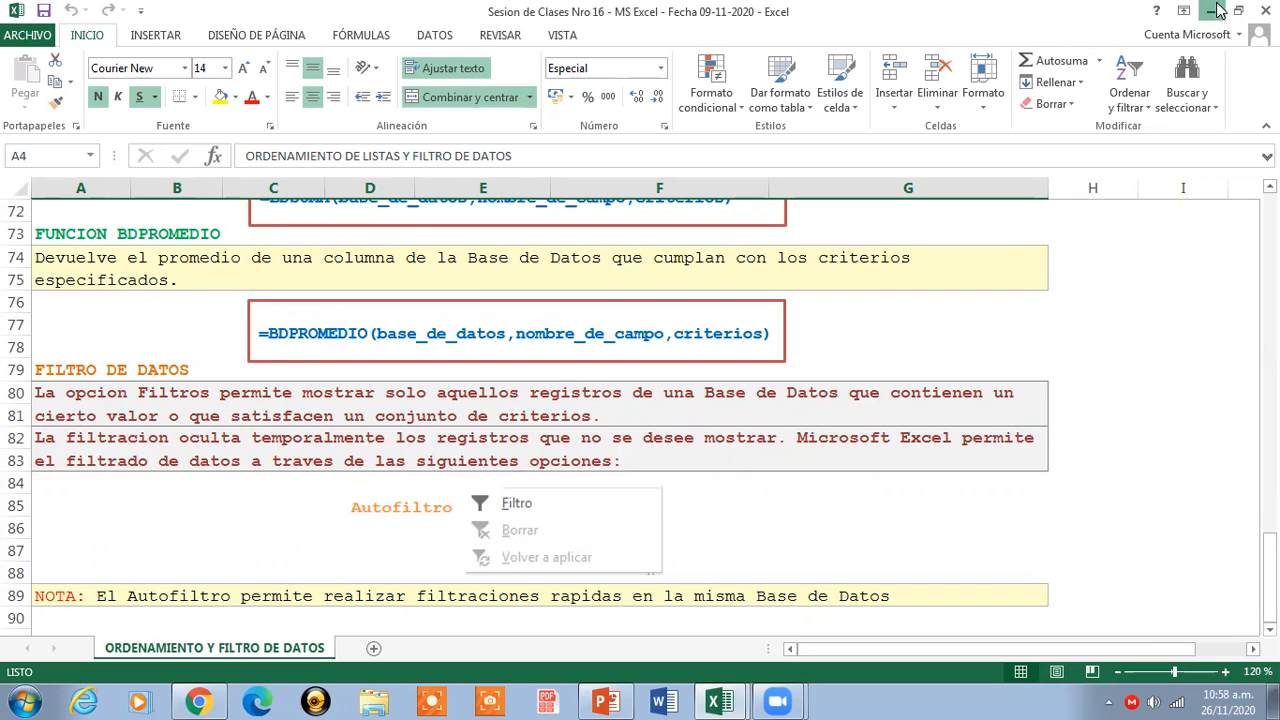
key(alt+Tab)
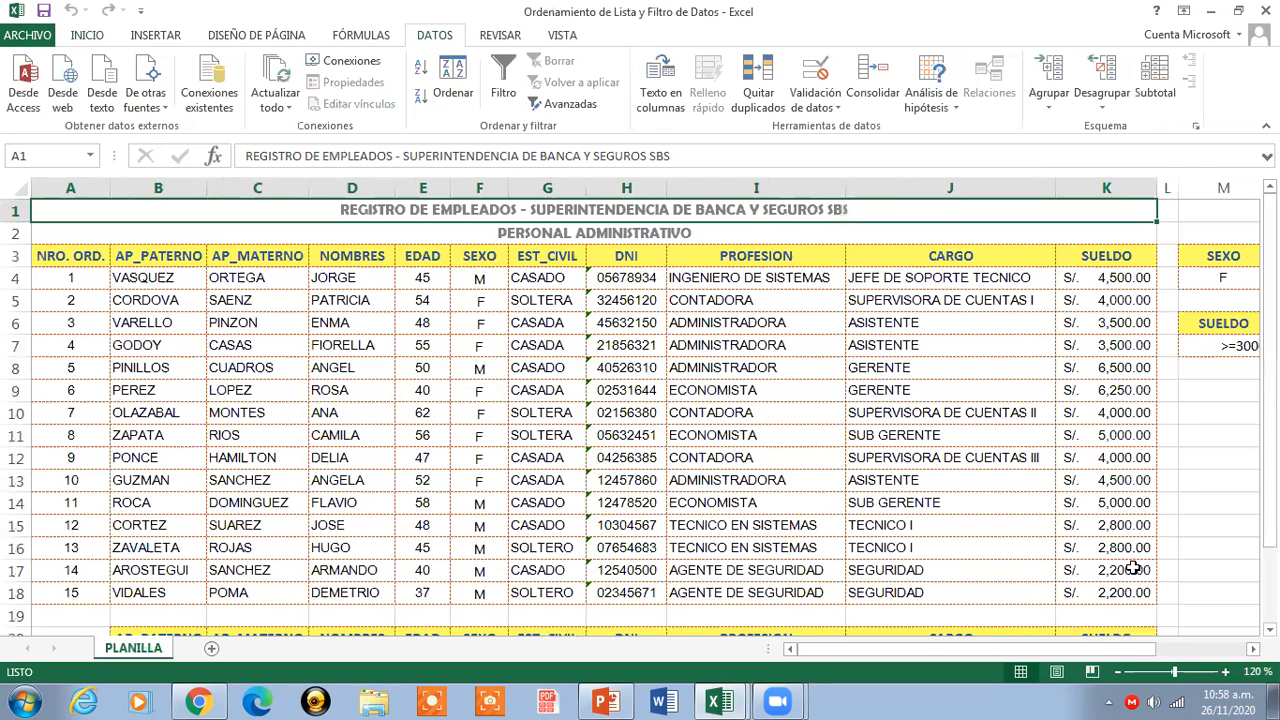
- Examine the SEXO, EST_CIVIL and SUELDO criteria in M3:O4 and the SUELDO and CARGO criteria in M6:N7
drag(1120, 652, 1210, 664)
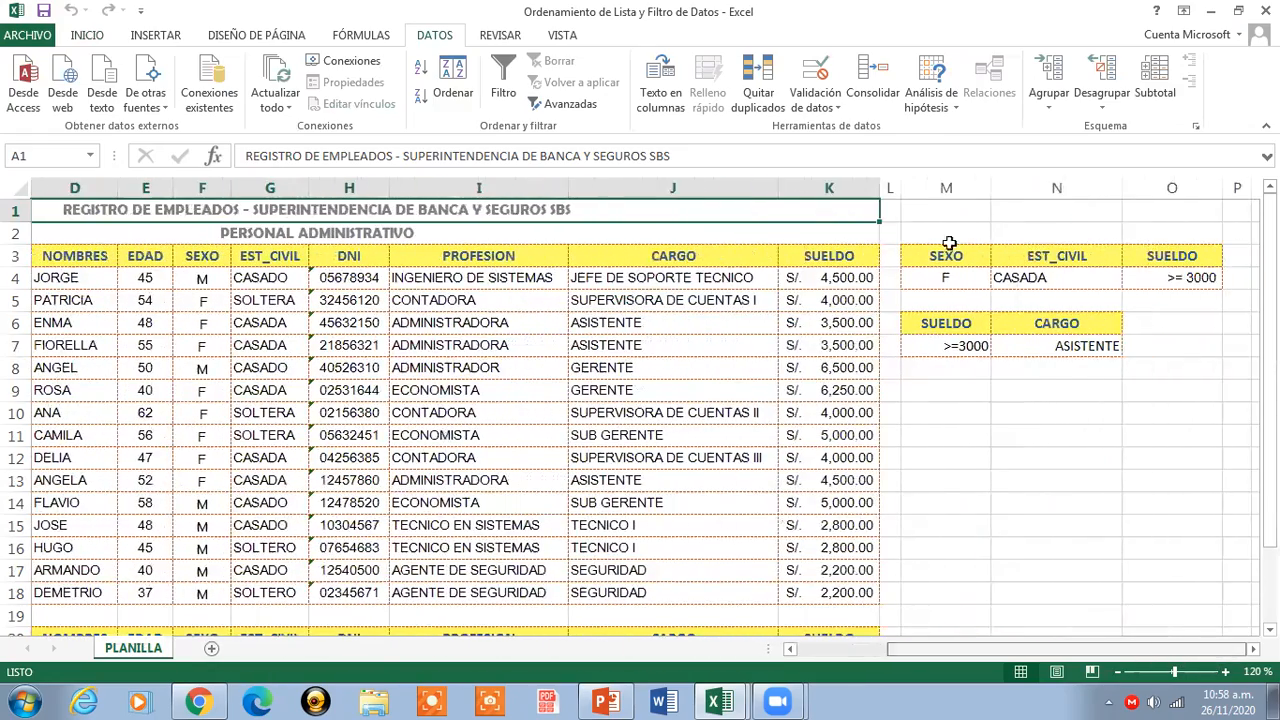
drag(945, 256, 1172, 275)
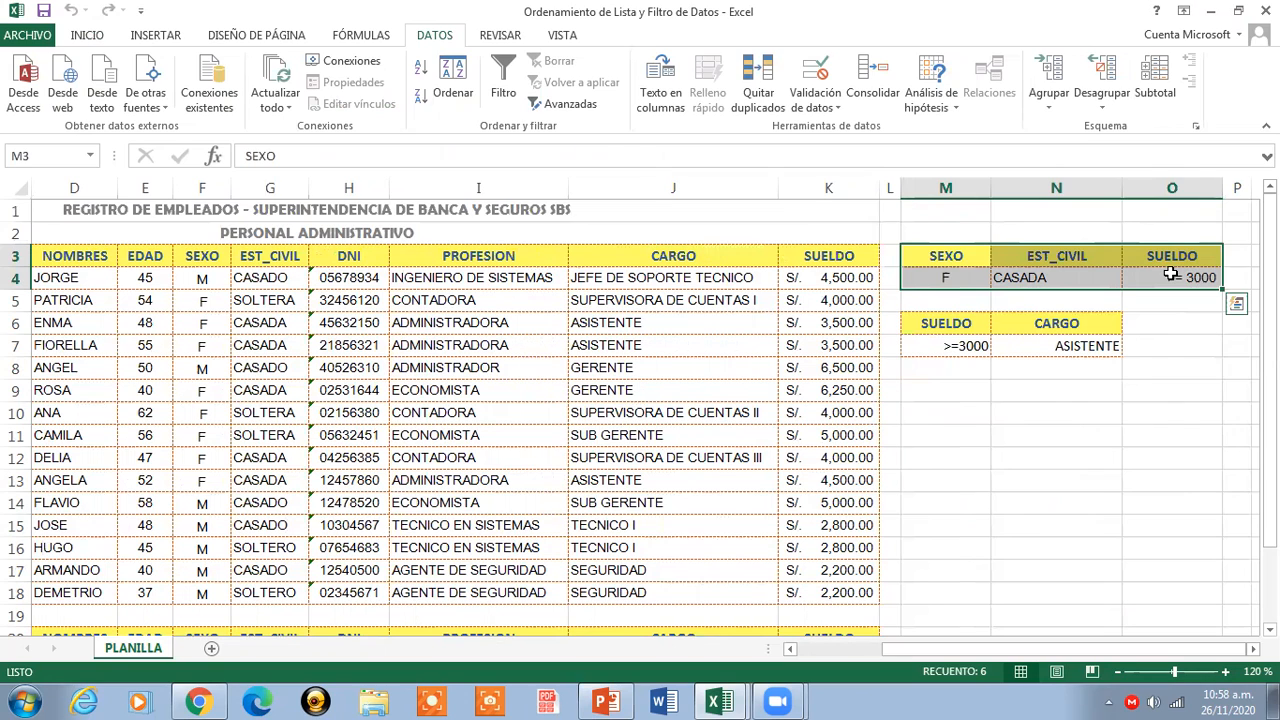
click(940, 325)
drag(943, 322, 1040, 339)
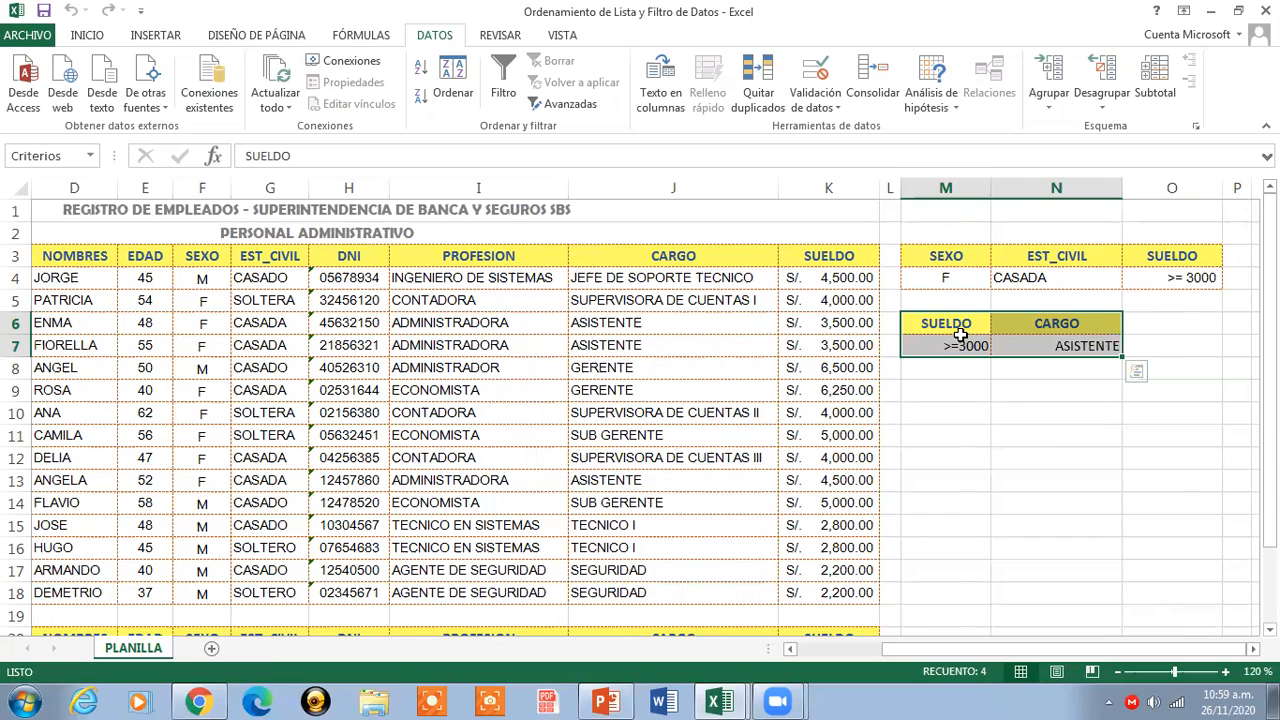
click(870, 649)
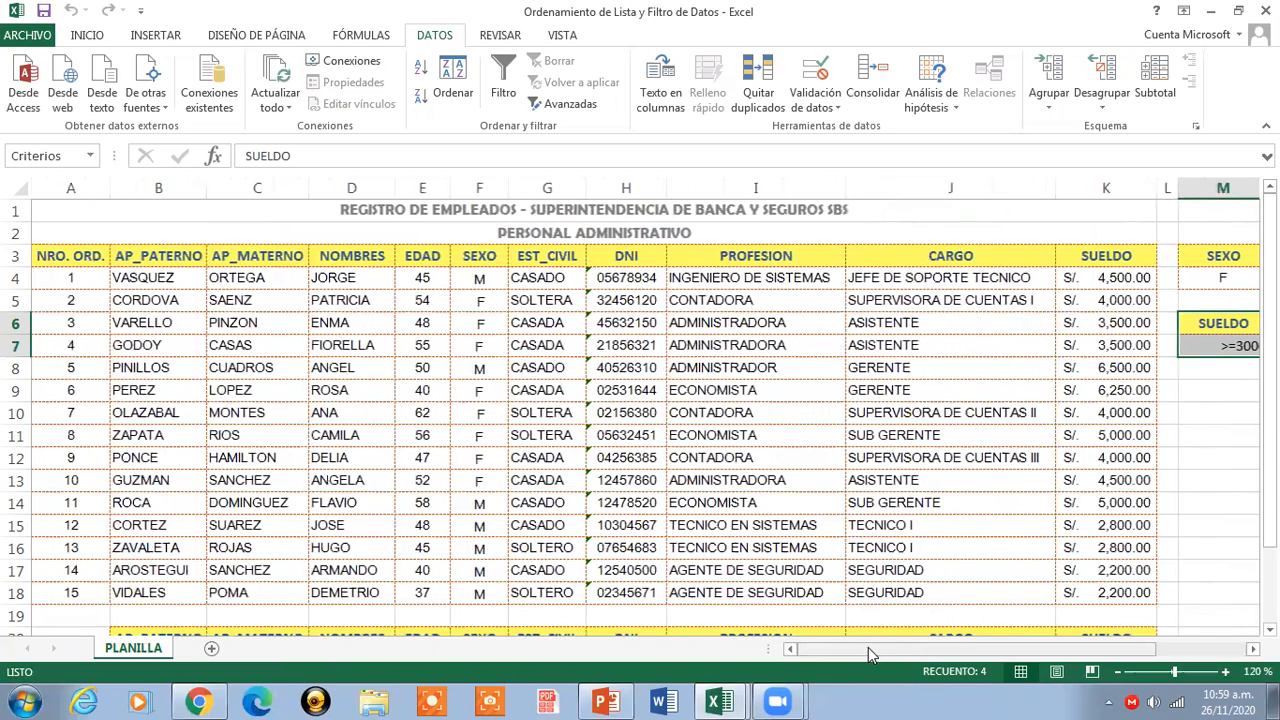
- Close the employee list workbook and the class 16 notes workbook without saving changes
click(581, 212)
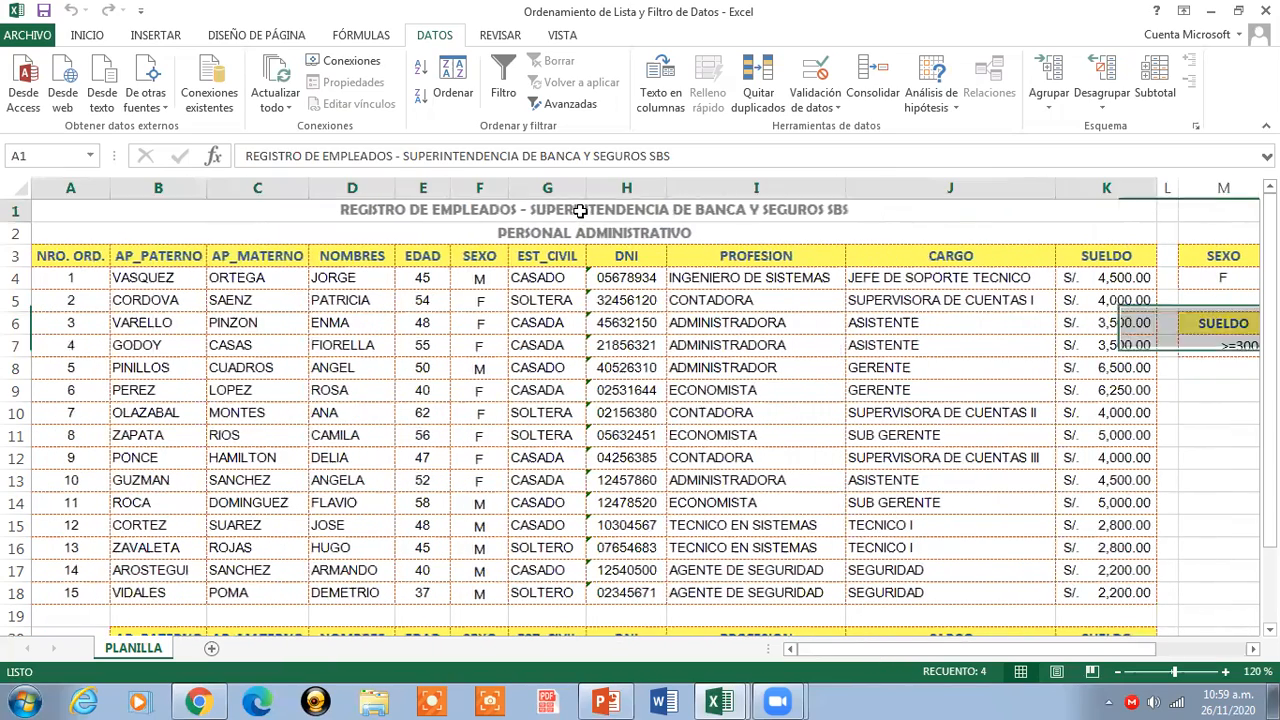
click(87, 35)
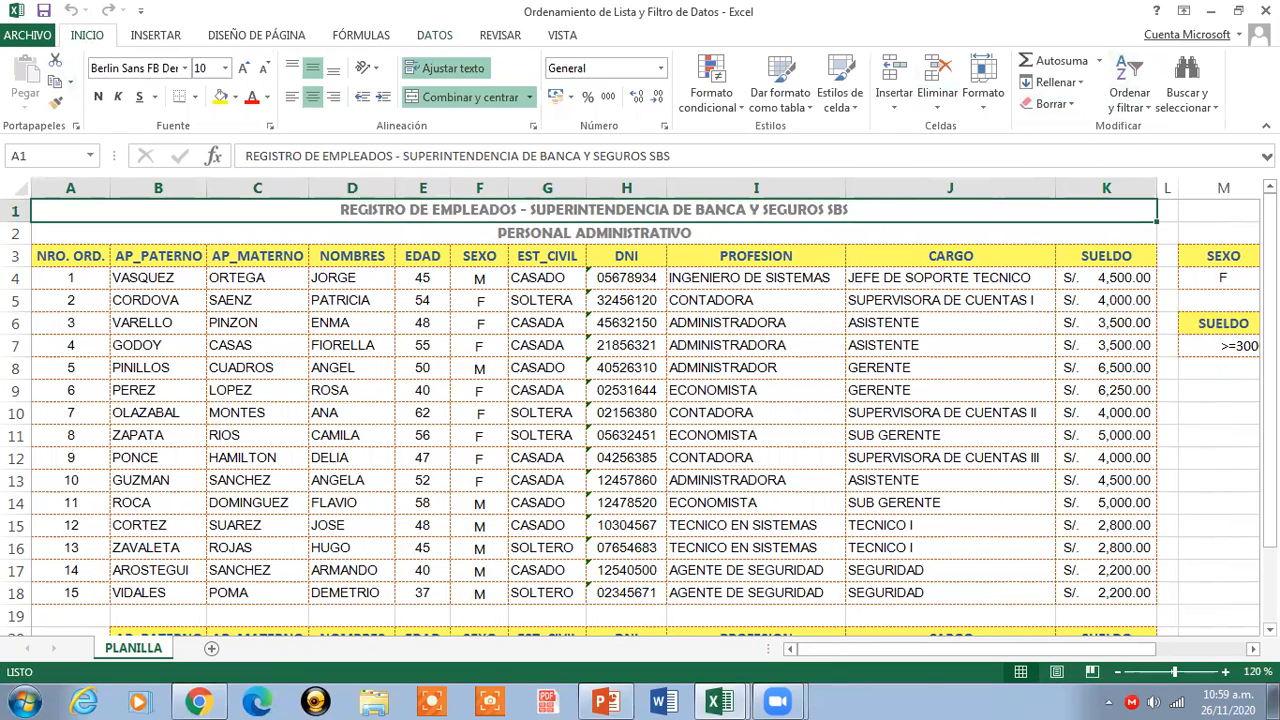
click(1267, 10)
click(623, 397)
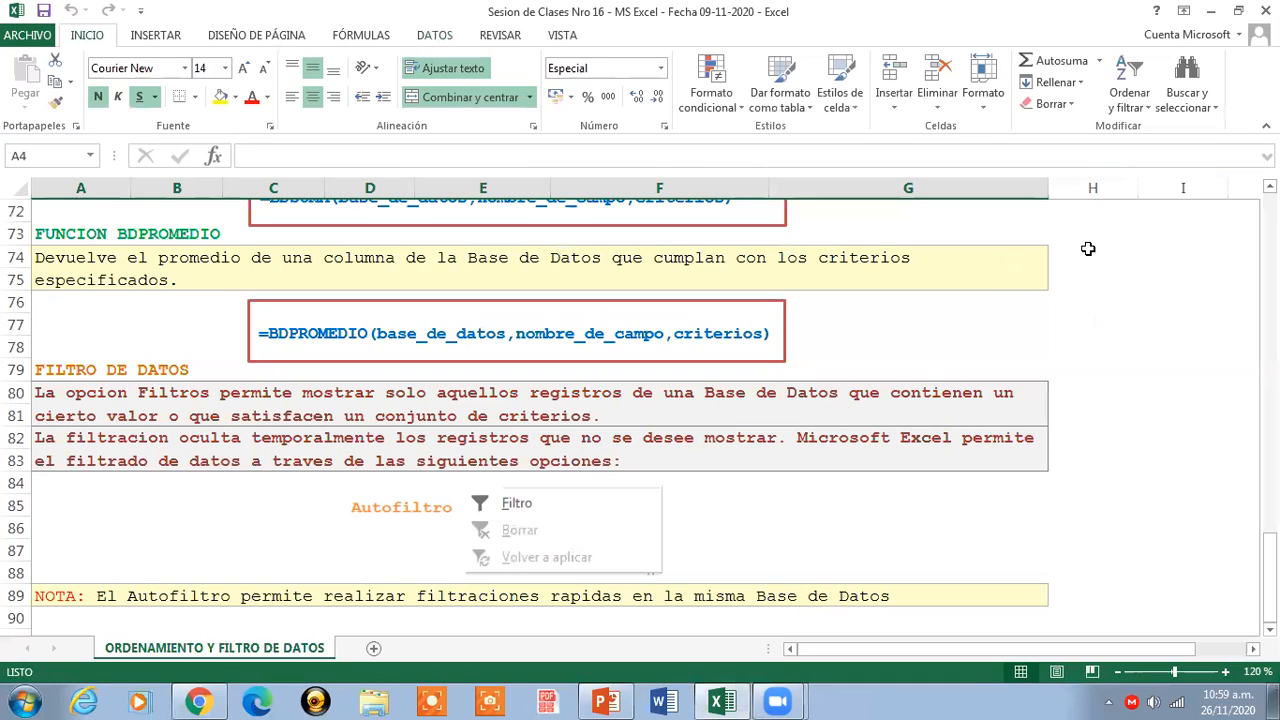
click(1267, 10)
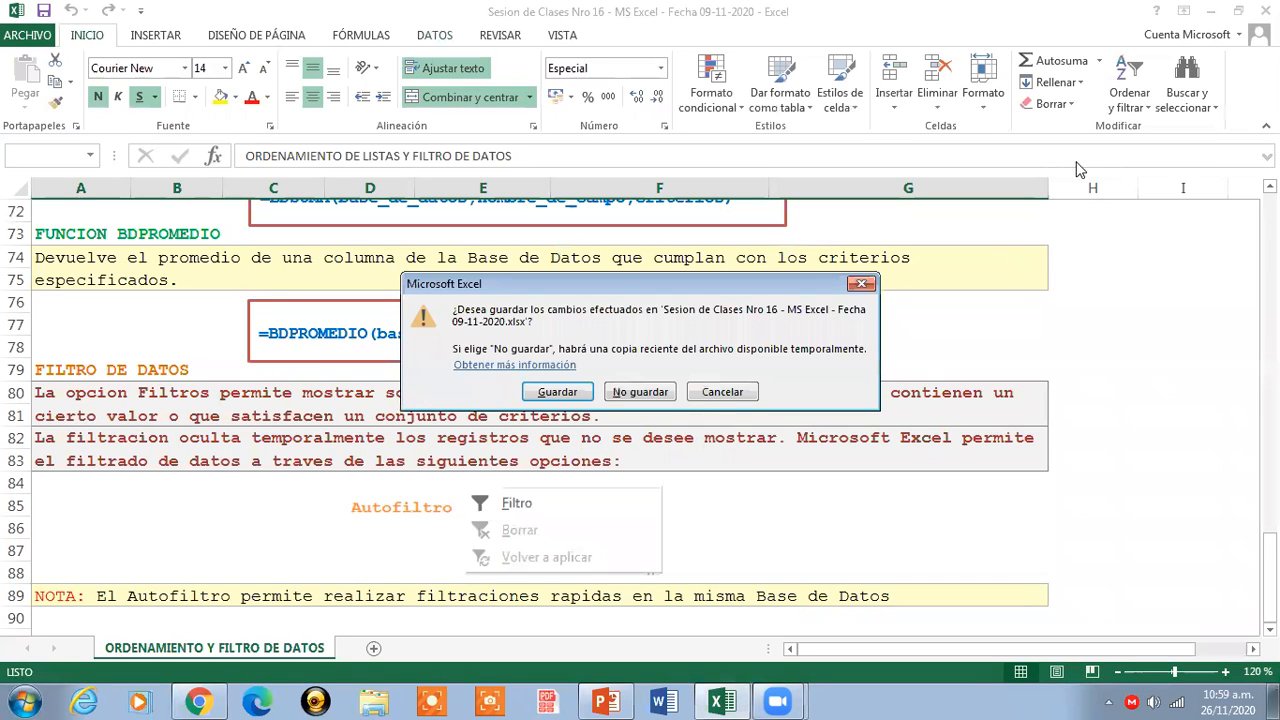
click(666, 395)
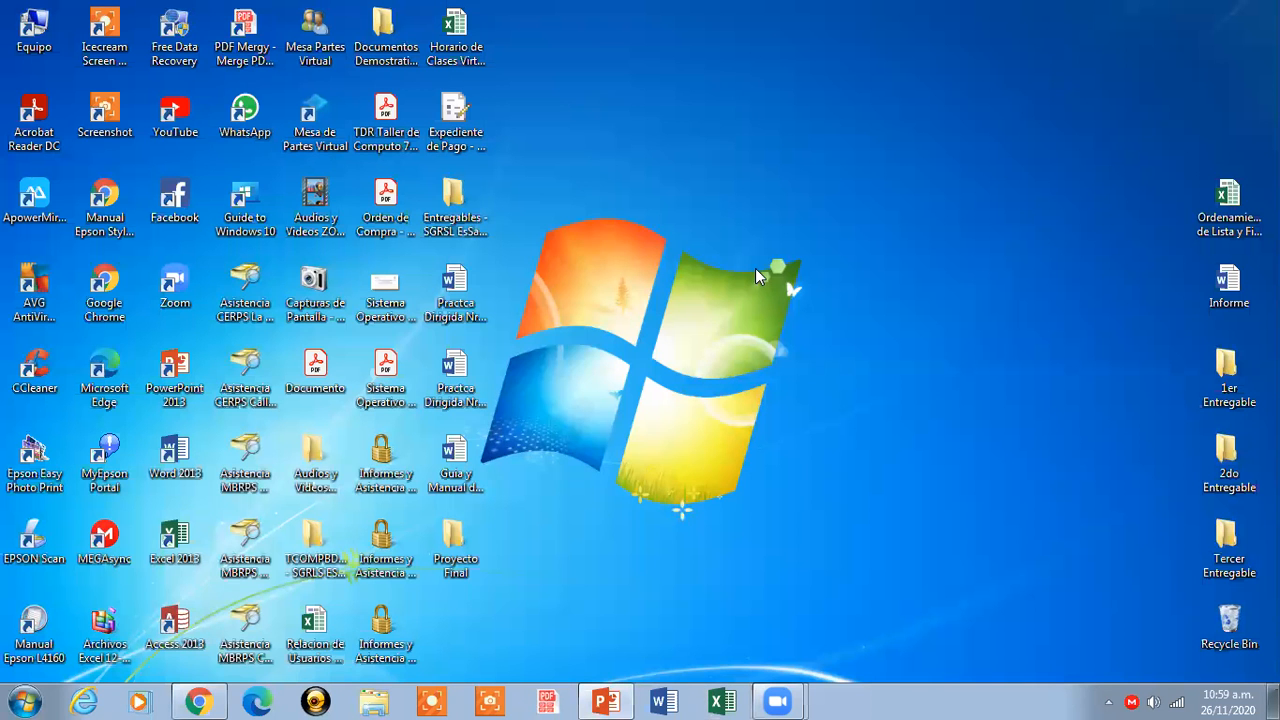